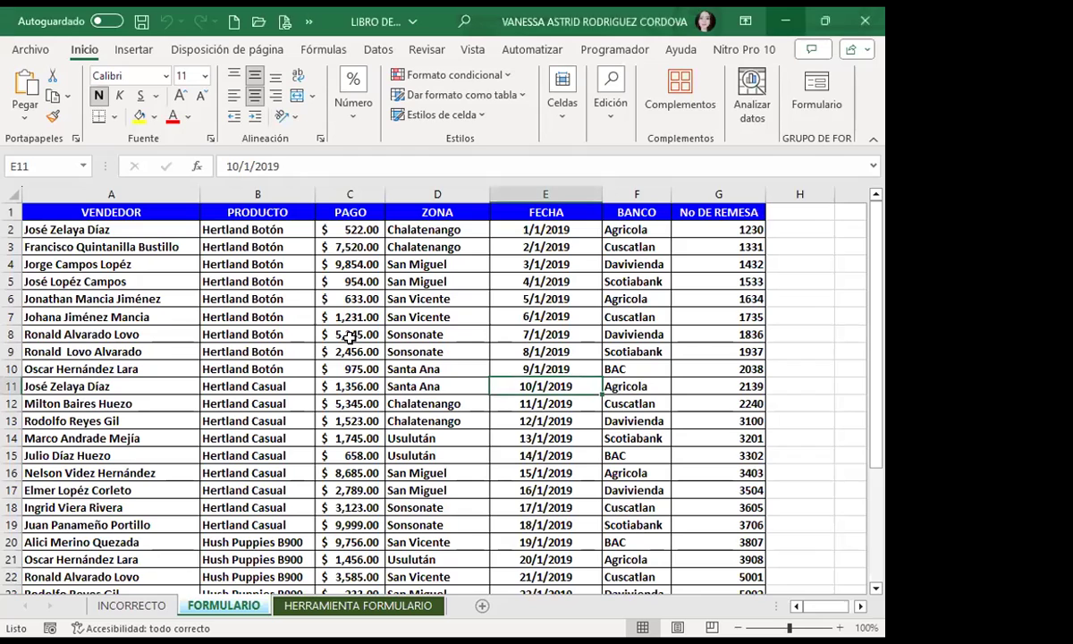
Step: With B17 selected, open the Quick Access Toolbar customization menu from the » overflow
{"action": "left_click", "coordinate": [220, 485]}
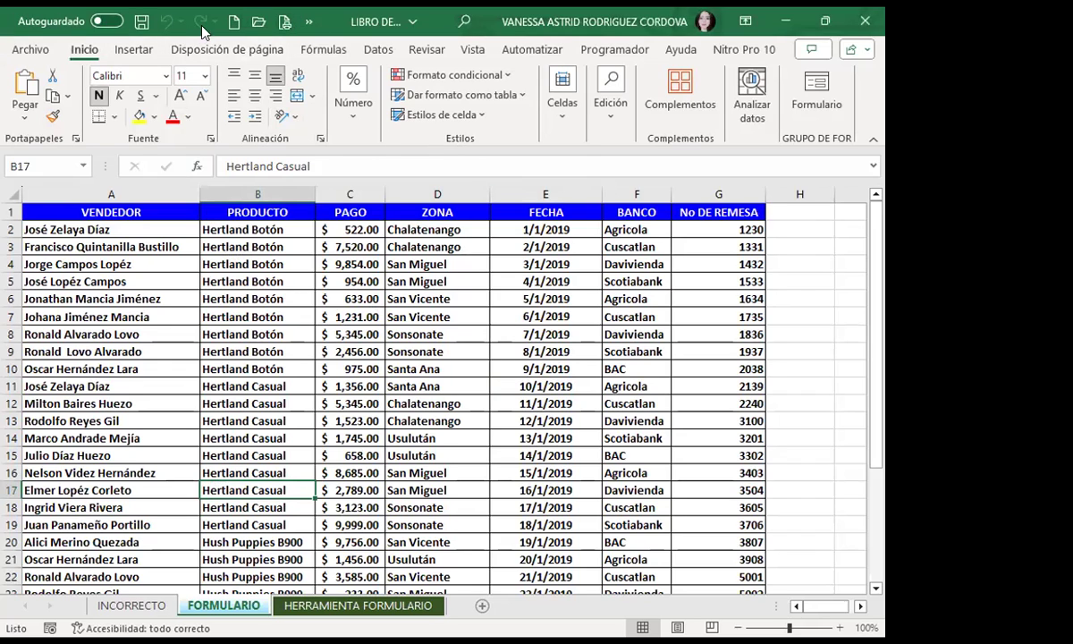
{"action": "left_click", "coordinate": [308, 21]}
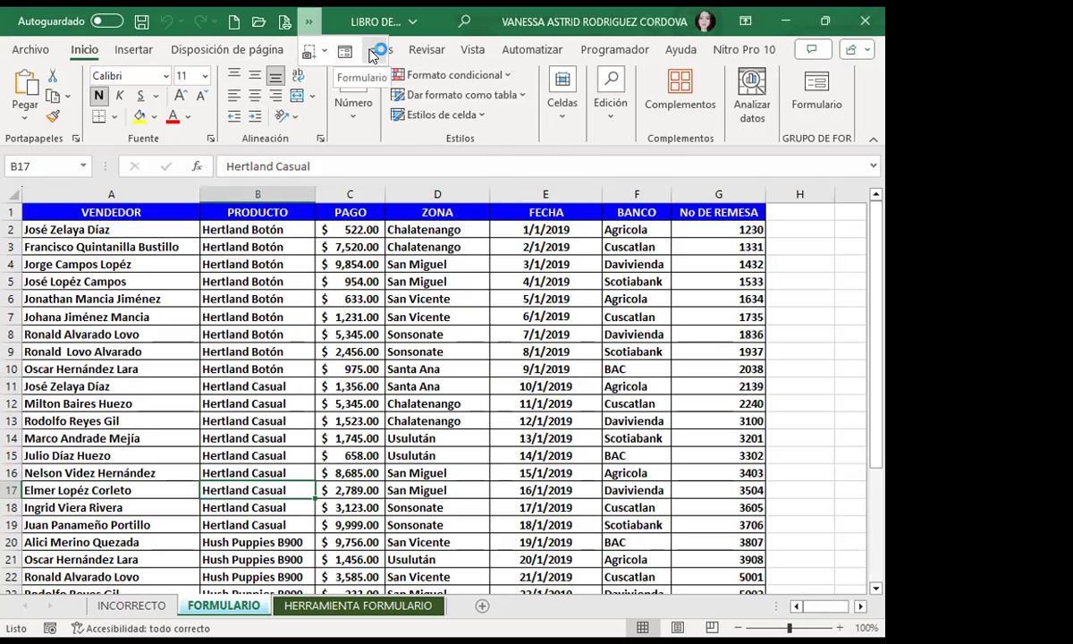
{"action": "left_click", "coordinate": [374, 53]}
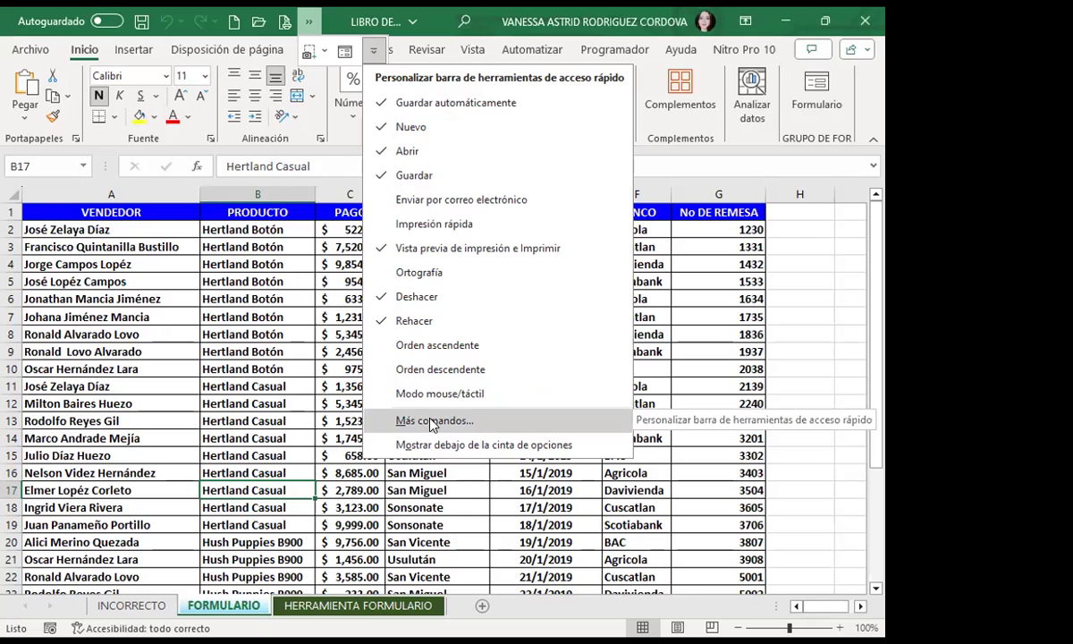
Step: Open Más comandos... and set Comandos disponibles en to Todos los comandos
{"action": "left_click", "coordinate": [433, 422]}
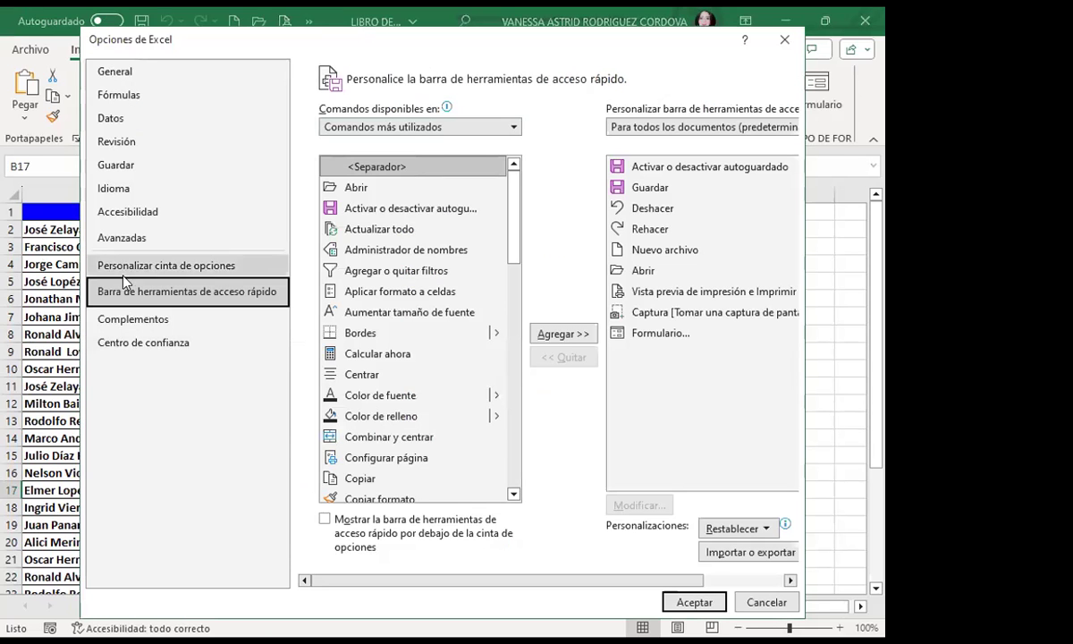
{"action": "left_click", "coordinate": [517, 127]}
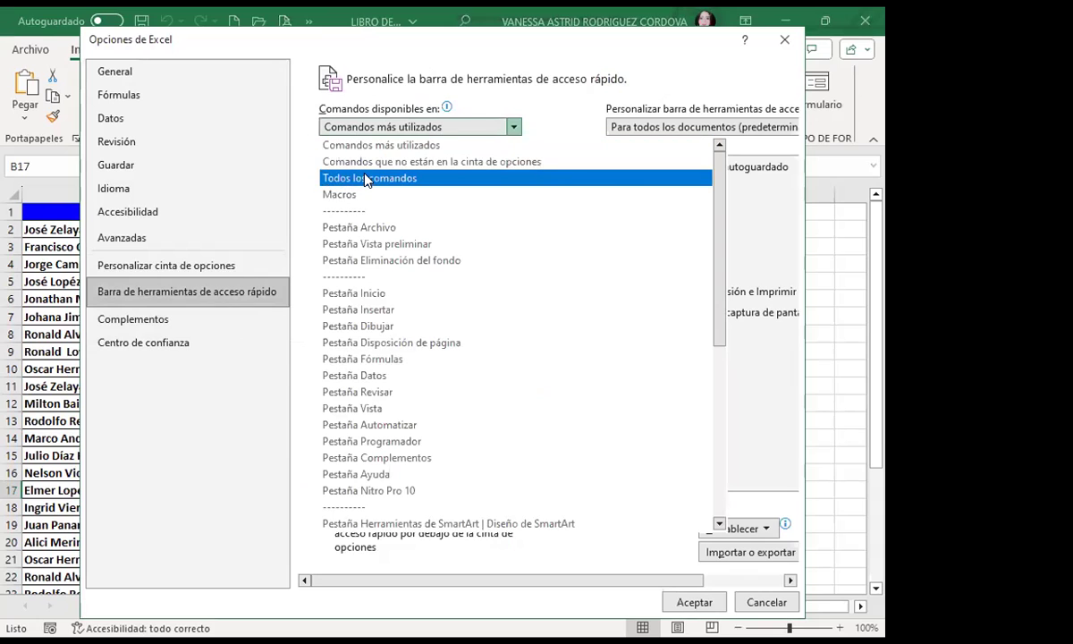
{"action": "left_click", "coordinate": [532, 244]}
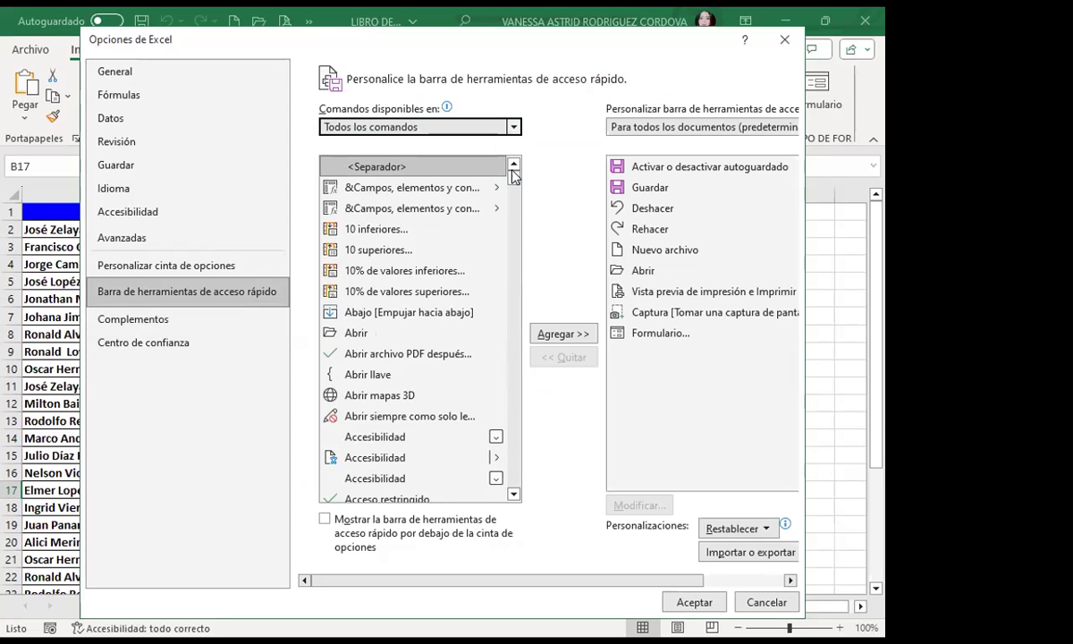
Step: Scroll down the all-commands list and select Formulario...
{"action": "scroll", "coordinate": [402, 313], "scroll_direction": "down", "scroll_amount": 4}
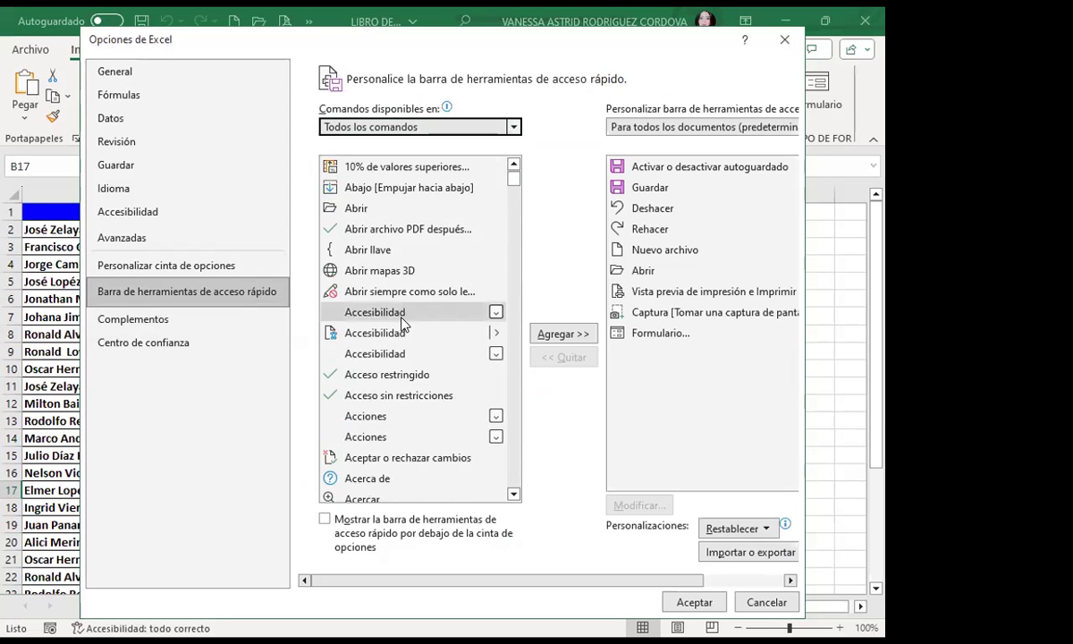
{"action": "scroll", "coordinate": [402, 326], "scroll_direction": "down", "scroll_amount": 1}
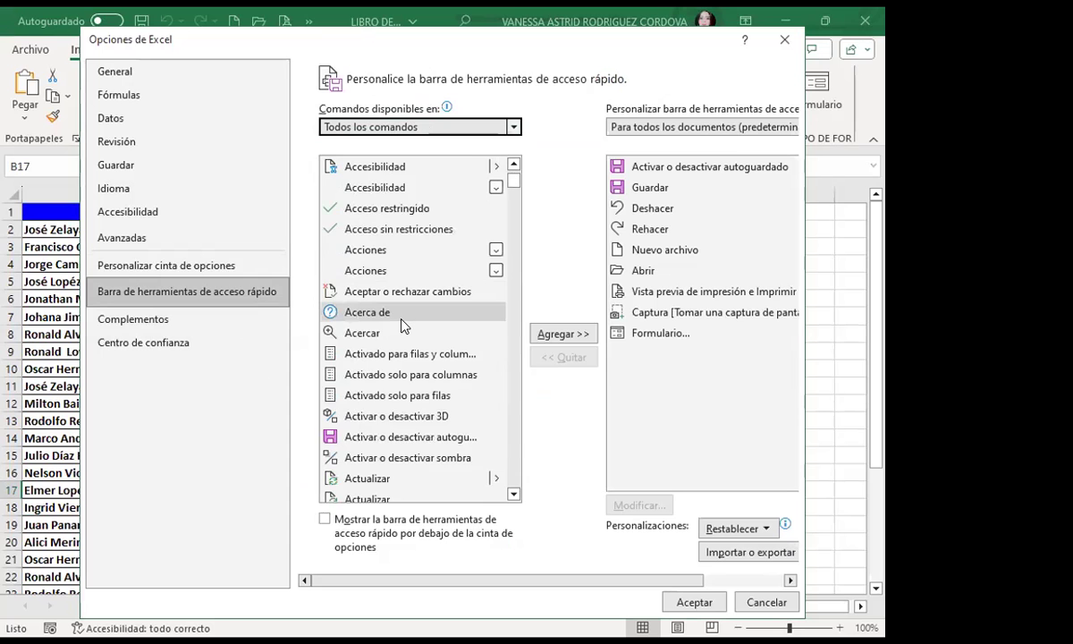
{"action": "scroll", "coordinate": [402, 326], "scroll_direction": "down", "scroll_amount": 10}
{"action": "scroll", "coordinate": [402, 352], "scroll_direction": "down", "scroll_amount": 15}
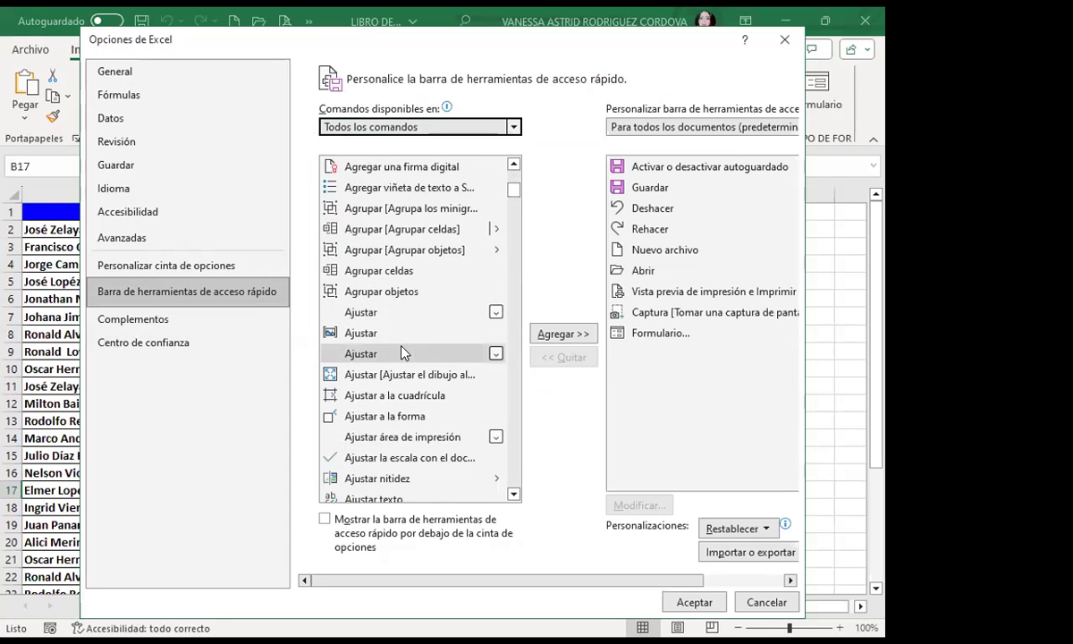
{"action": "scroll", "coordinate": [403, 375], "scroll_direction": "down", "scroll_amount": 15}
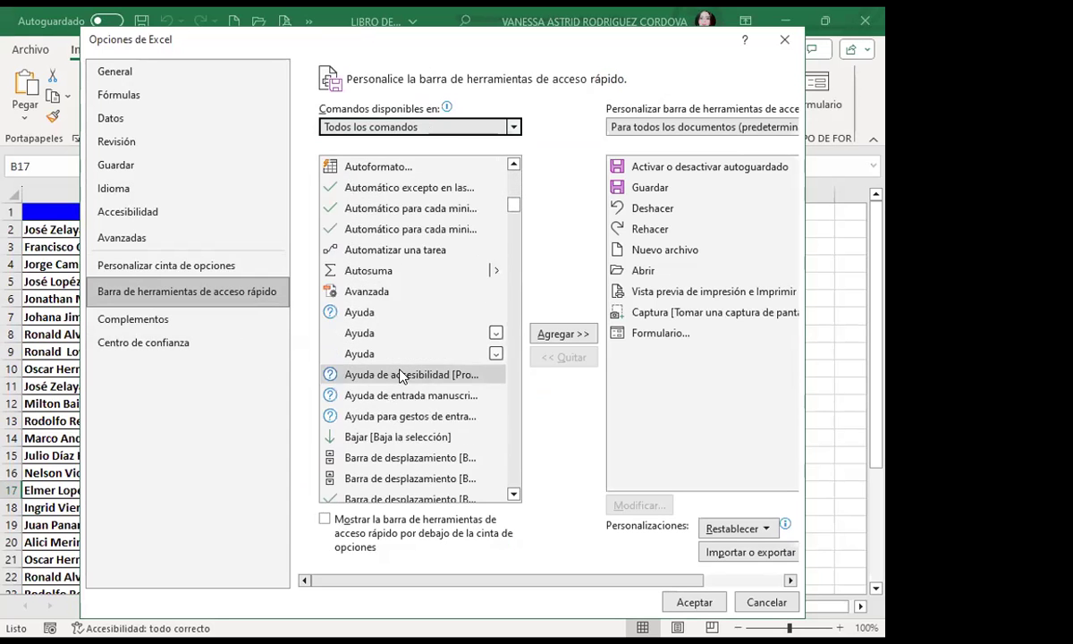
{"action": "scroll", "coordinate": [400, 375], "scroll_direction": "down", "scroll_amount": 15}
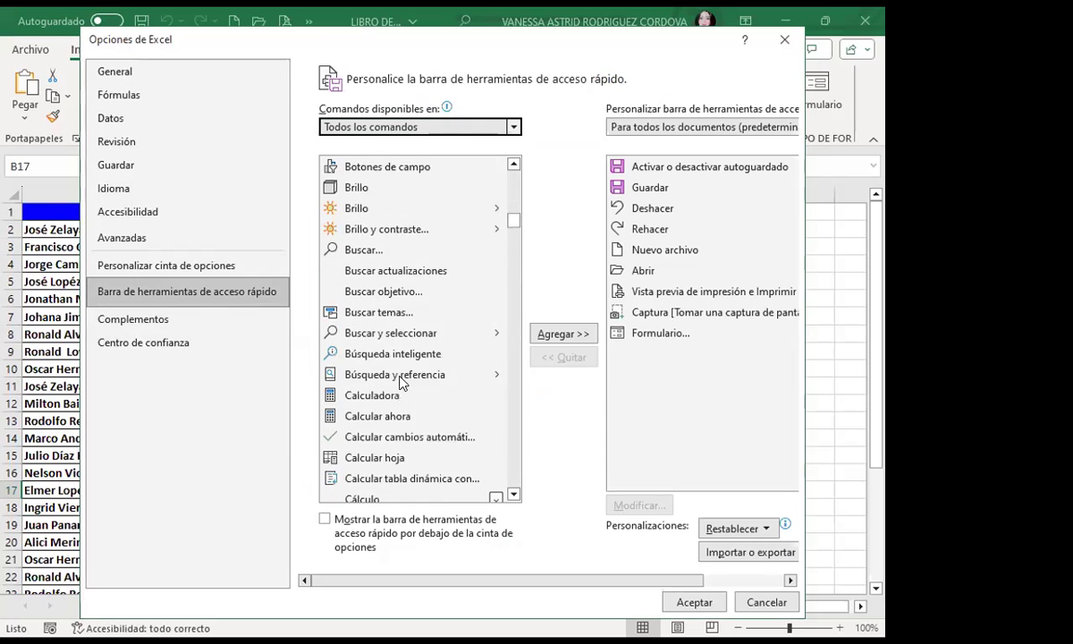
{"action": "scroll", "coordinate": [399, 404], "scroll_direction": "down", "scroll_amount": 15}
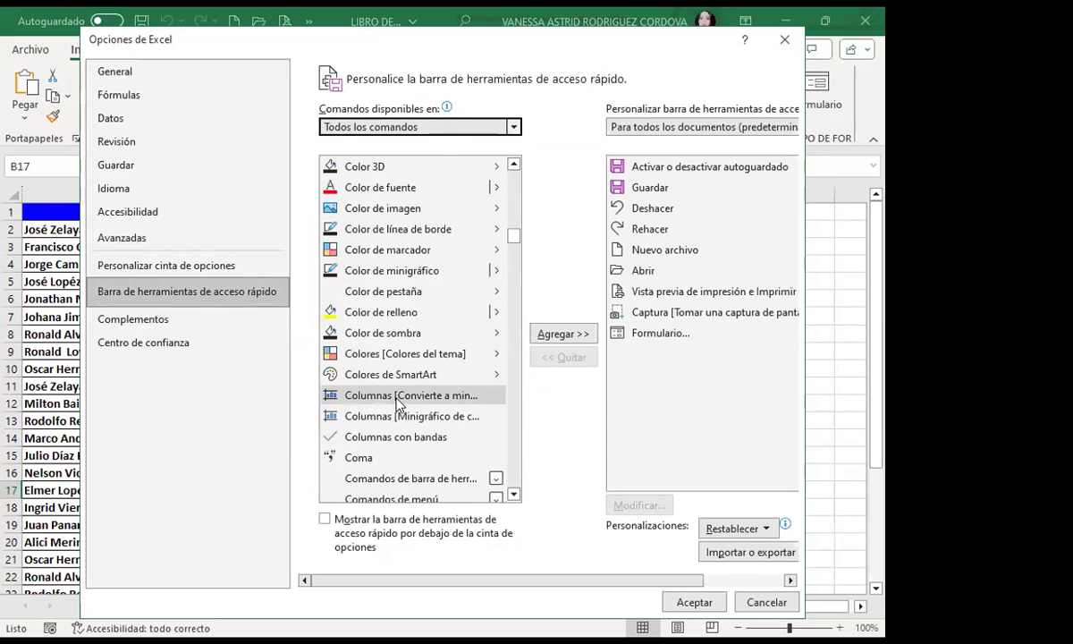
{"action": "scroll", "coordinate": [379, 365], "scroll_direction": "down", "scroll_amount": 15}
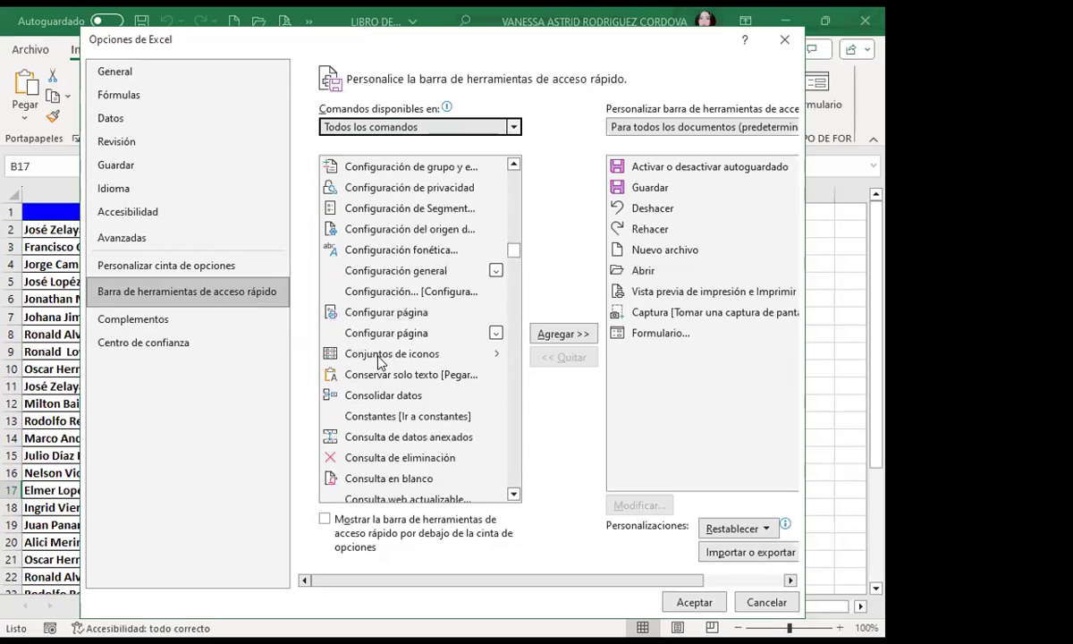
{"action": "scroll", "coordinate": [391, 404], "scroll_direction": "down", "scroll_amount": 15}
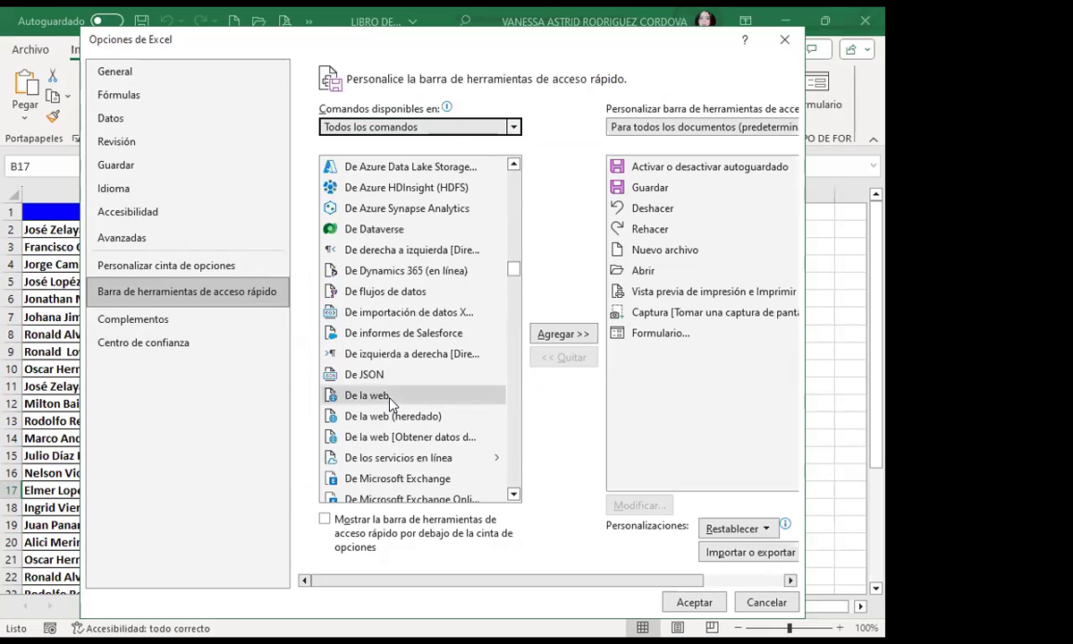
{"action": "scroll", "coordinate": [390, 405], "scroll_direction": "down", "scroll_amount": 15}
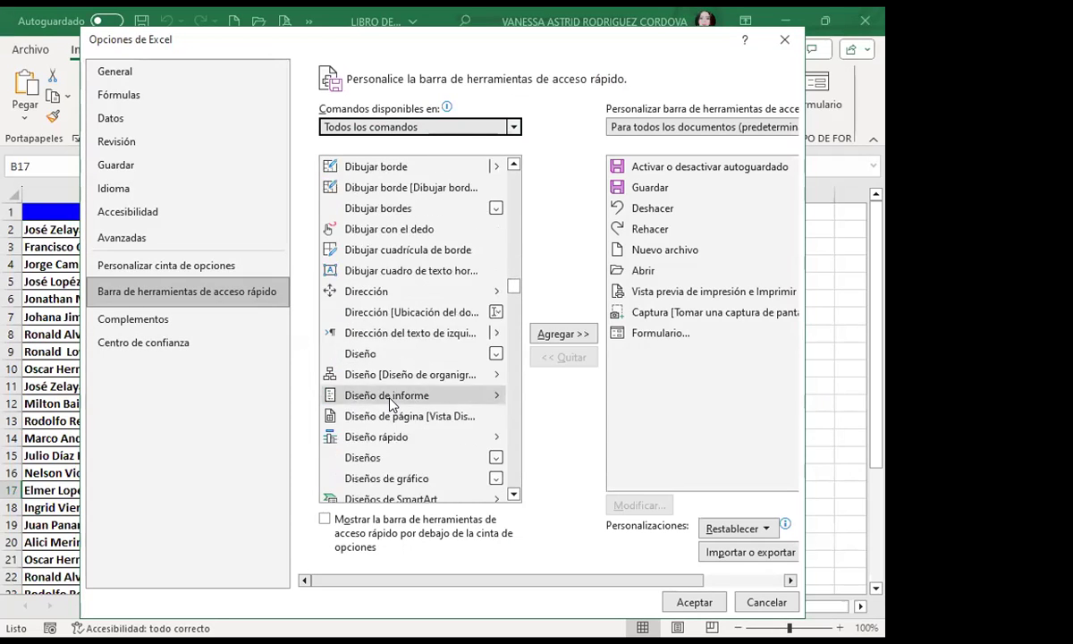
{"action": "scroll", "coordinate": [390, 420], "scroll_direction": "down", "scroll_amount": 15}
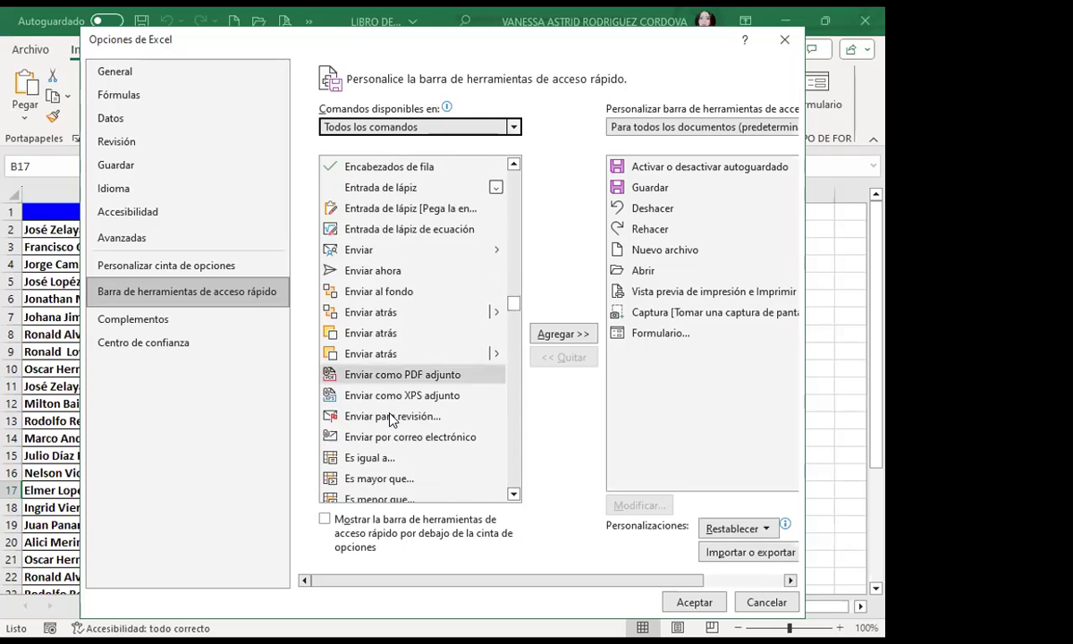
{"action": "scroll", "coordinate": [390, 420], "scroll_direction": "down", "scroll_amount": 10}
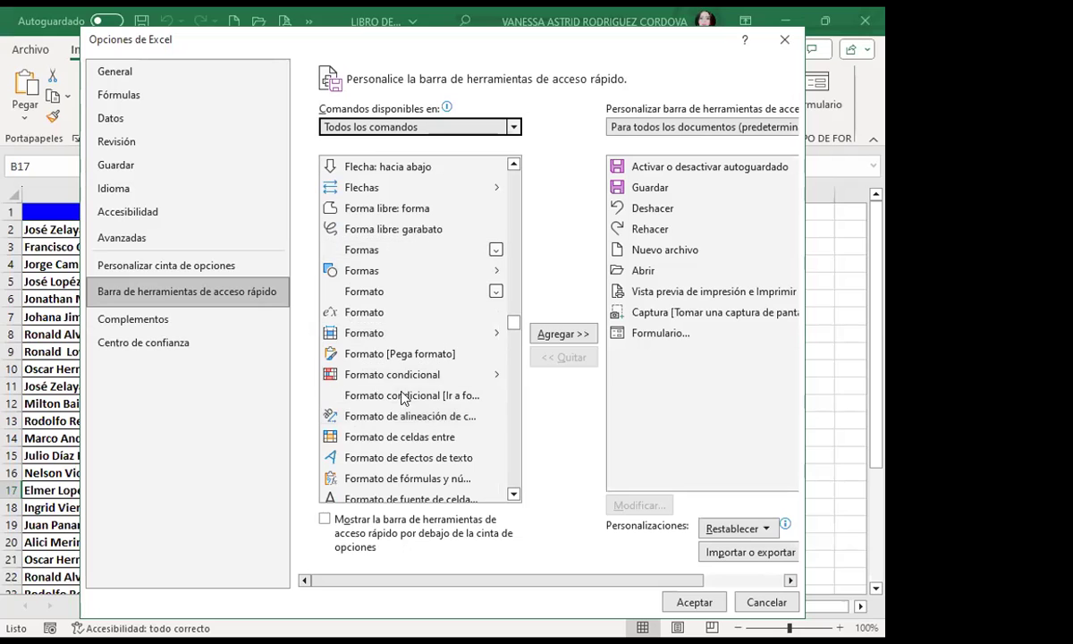
{"action": "scroll", "coordinate": [395, 420], "scroll_direction": "down", "scroll_amount": 3}
{"action": "scroll", "coordinate": [397, 420], "scroll_direction": "down", "scroll_amount": 3}
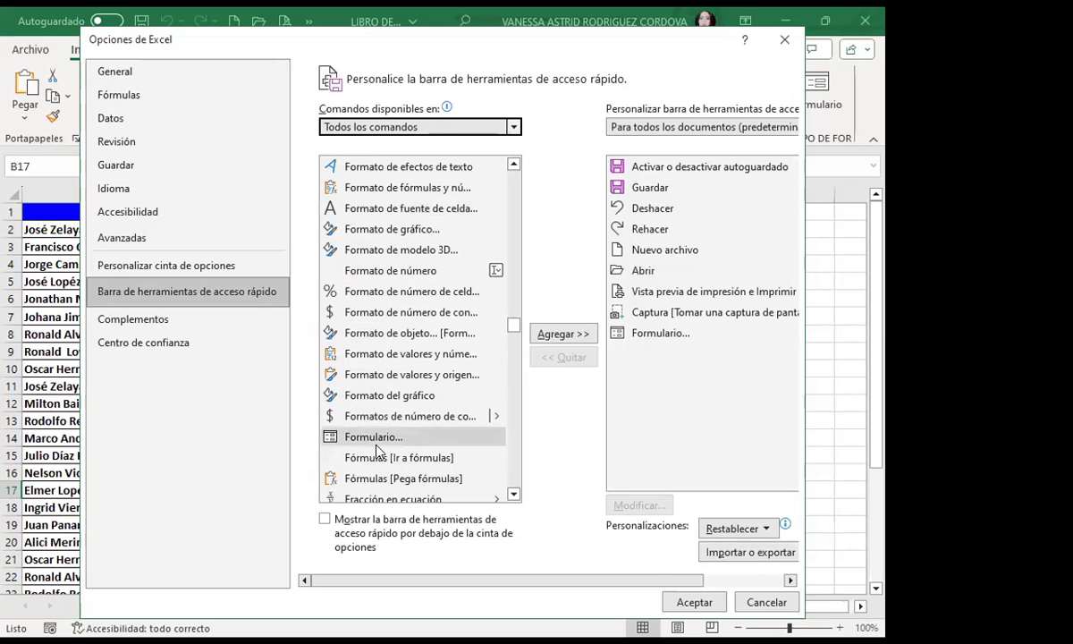
{"action": "left_click", "coordinate": [372, 438]}
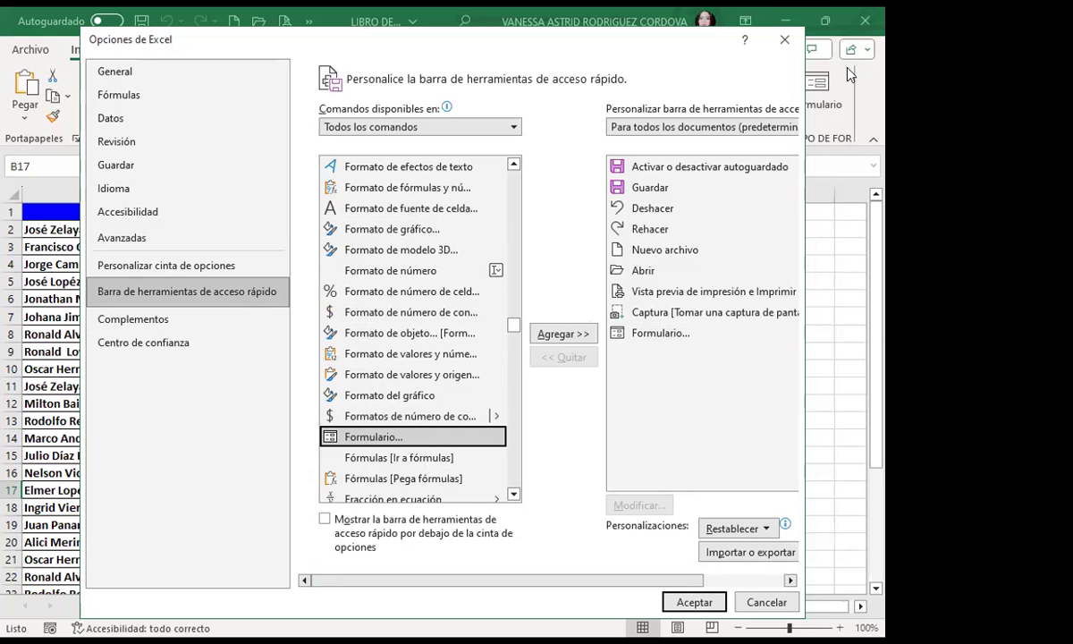
Step: Close Excel Options, confirm the Formulario icon in the » overflow, then select C2
{"action": "left_click", "coordinate": [784, 40]}
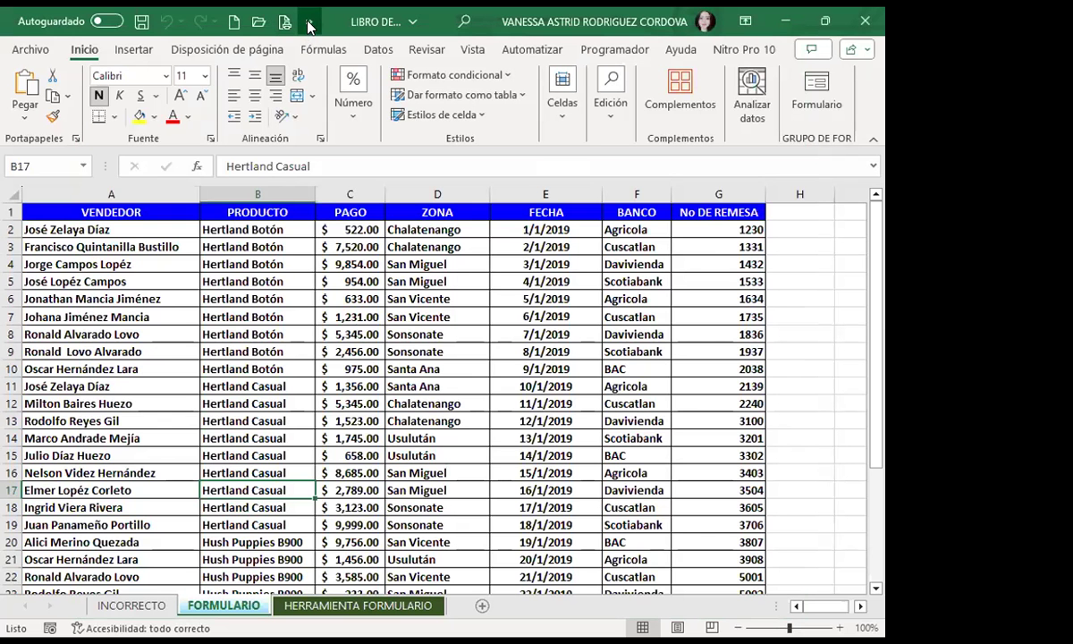
{"action": "left_click", "coordinate": [308, 24]}
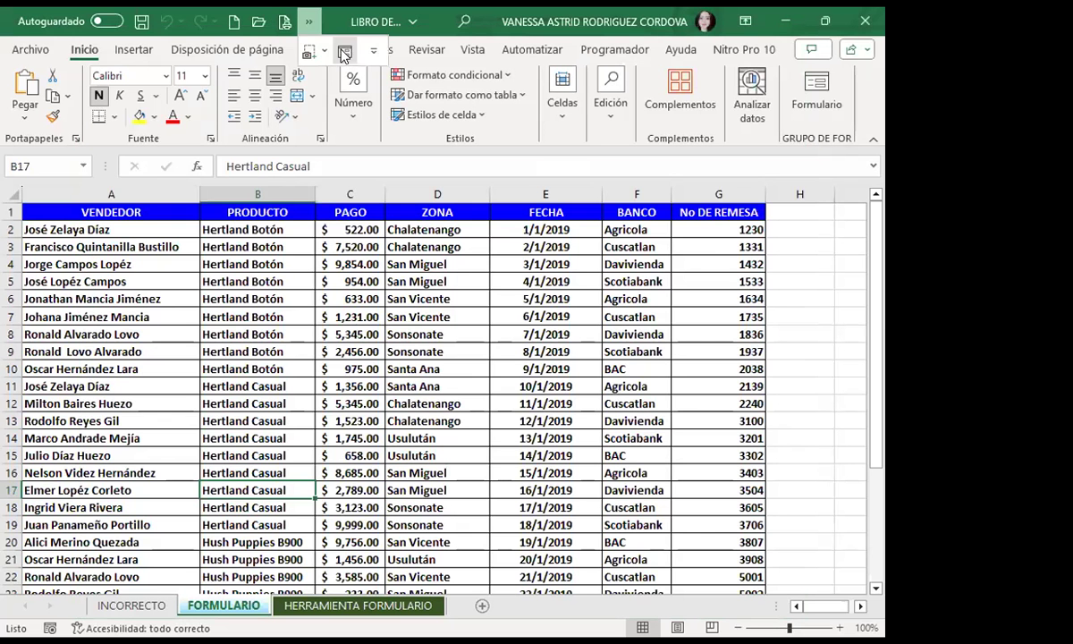
{"action": "left_click", "coordinate": [804, 218]}
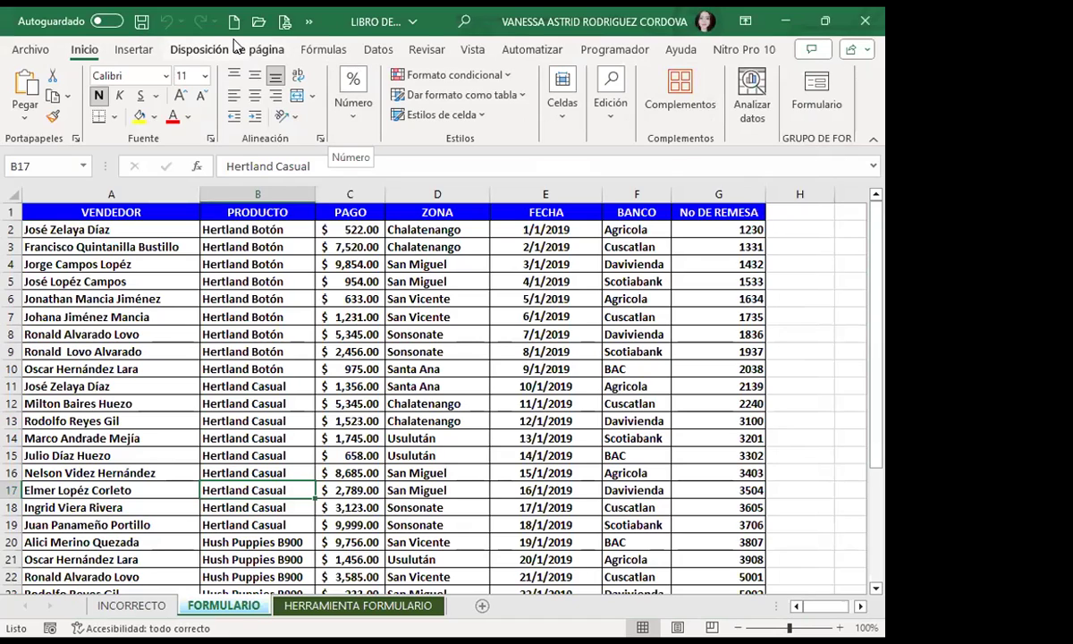
{"action": "left_click", "coordinate": [306, 23]}
{"action": "left_click", "coordinate": [374, 52]}
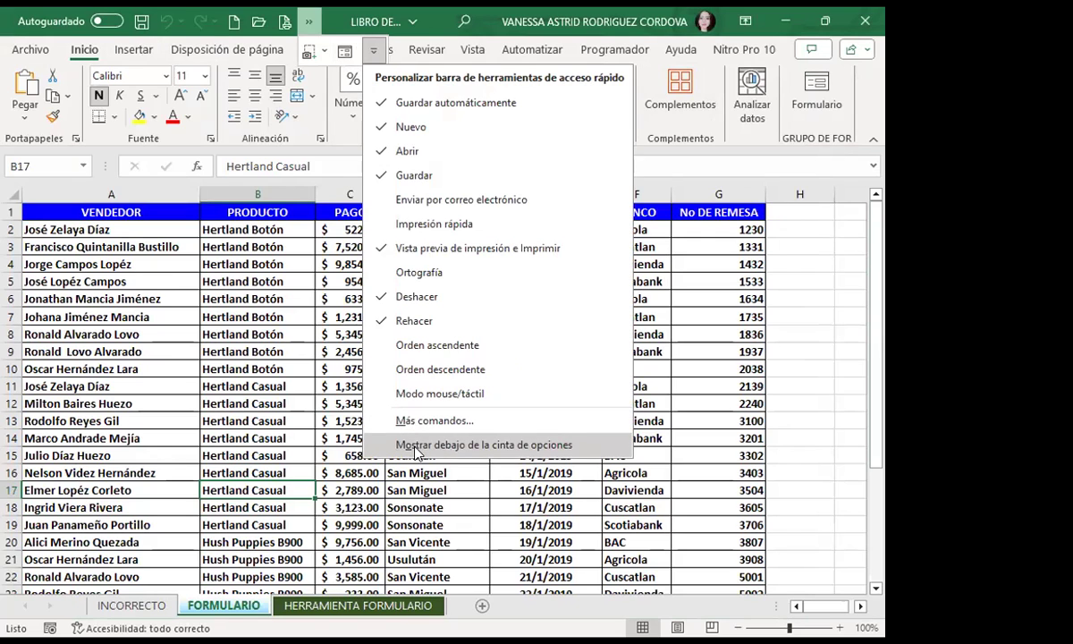
{"action": "left_click", "coordinate": [414, 450]}
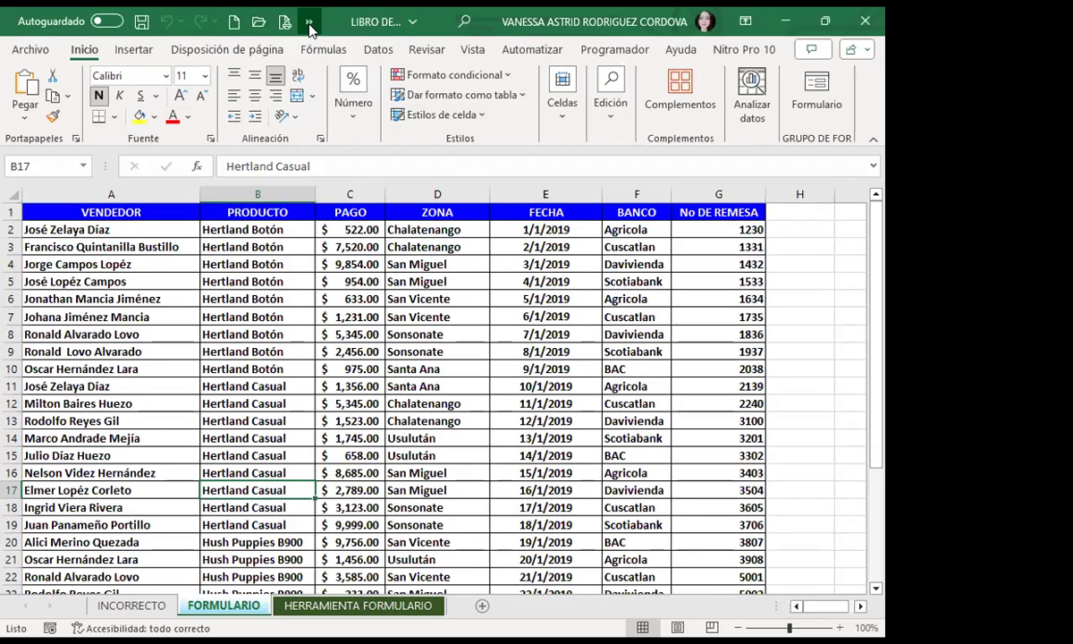
{"action": "left_click", "coordinate": [308, 21]}
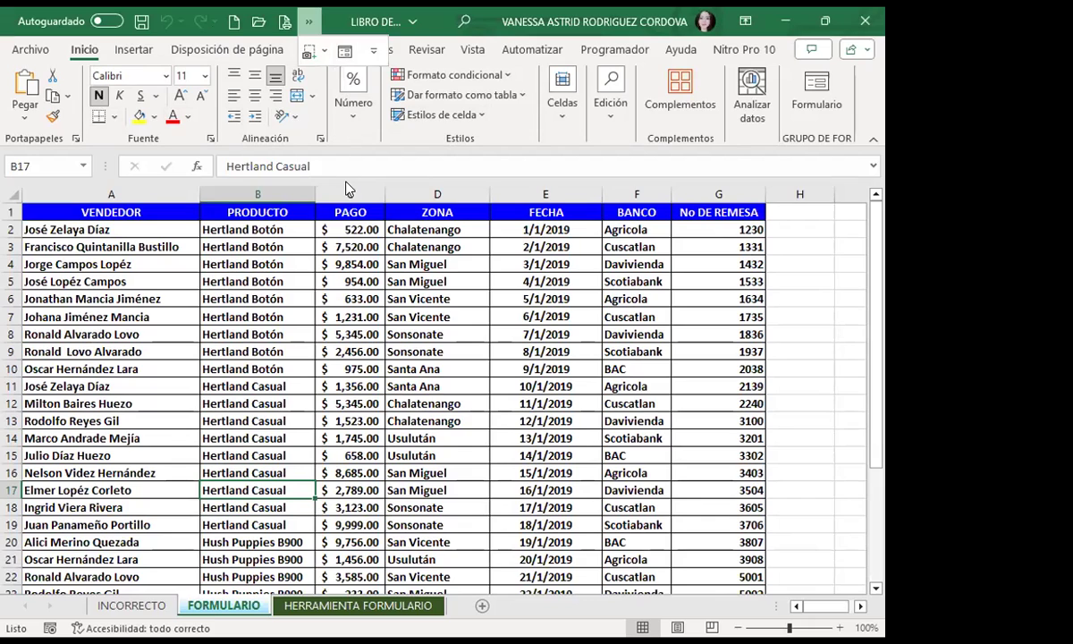
{"action": "left_click", "coordinate": [348, 189]}
{"action": "left_click", "coordinate": [353, 229]}
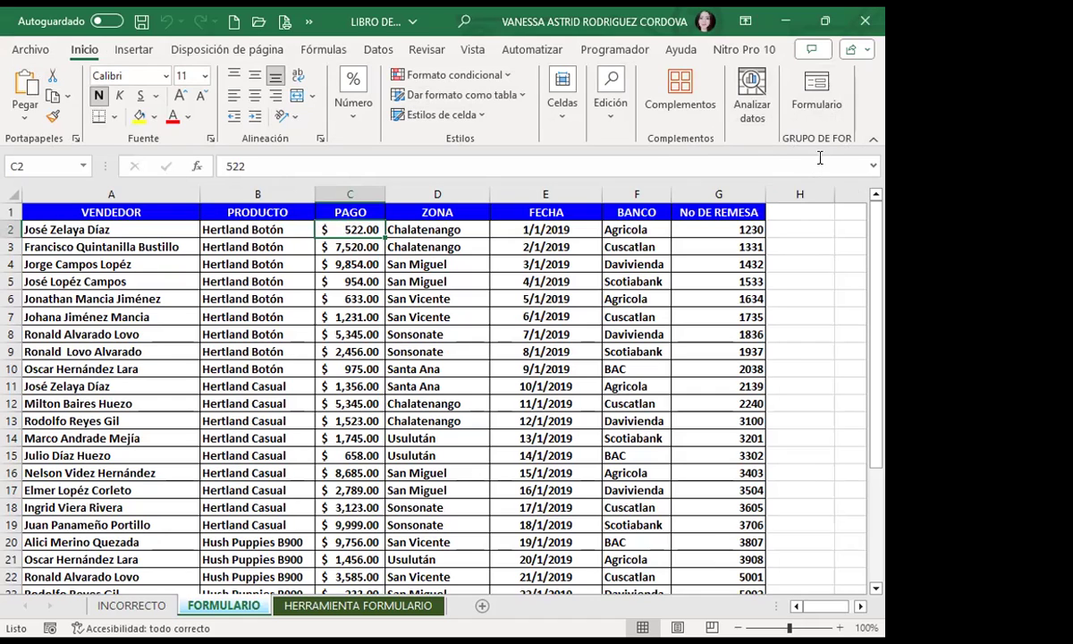
Step: Open and close the data form, then reopen the Quick Access Toolbar customization menu
{"action": "left_click", "coordinate": [816, 88]}
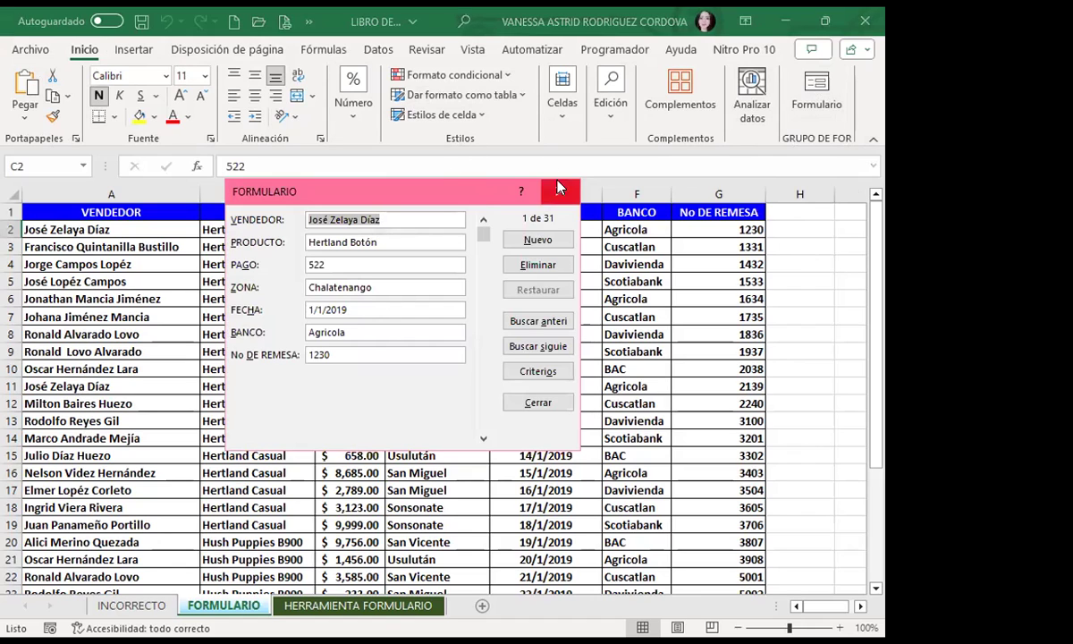
{"action": "left_click", "coordinate": [564, 189]}
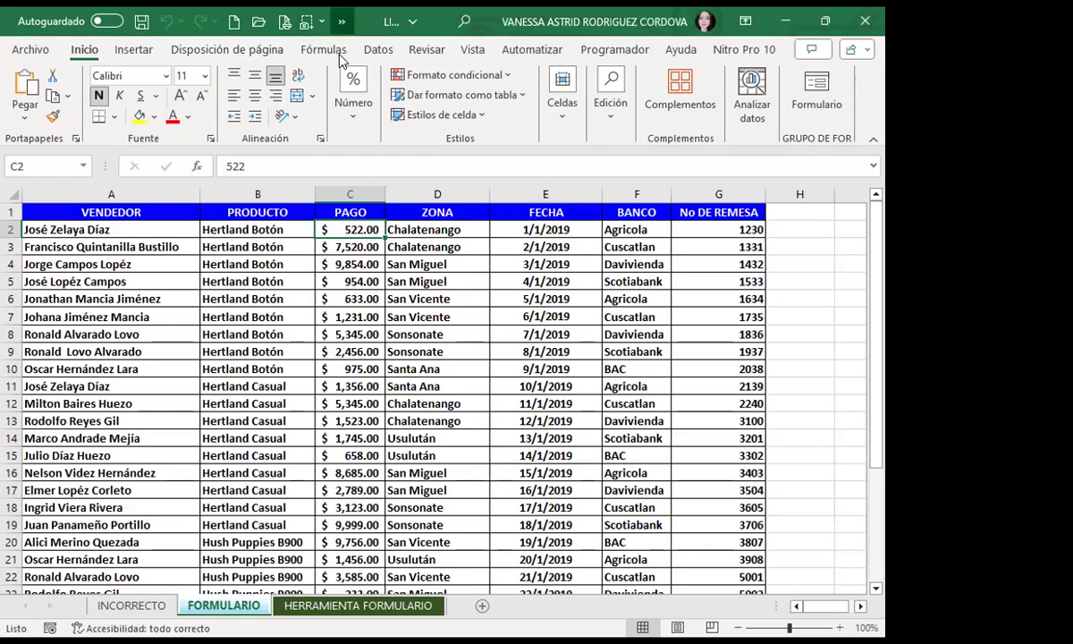
{"action": "left_click", "coordinate": [341, 23]}
{"action": "left_click", "coordinate": [372, 53]}
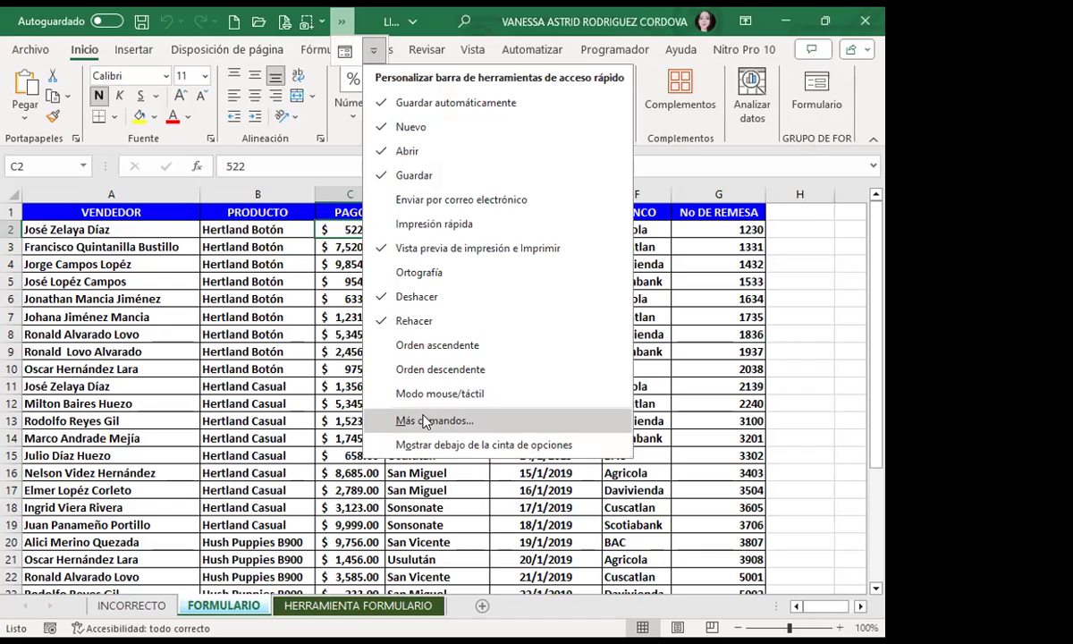
Step: In Customize Ribbon, expand GRUPO DE FOR (personalizada) to confirm Formulario, then close Options
{"action": "left_click", "coordinate": [426, 421]}
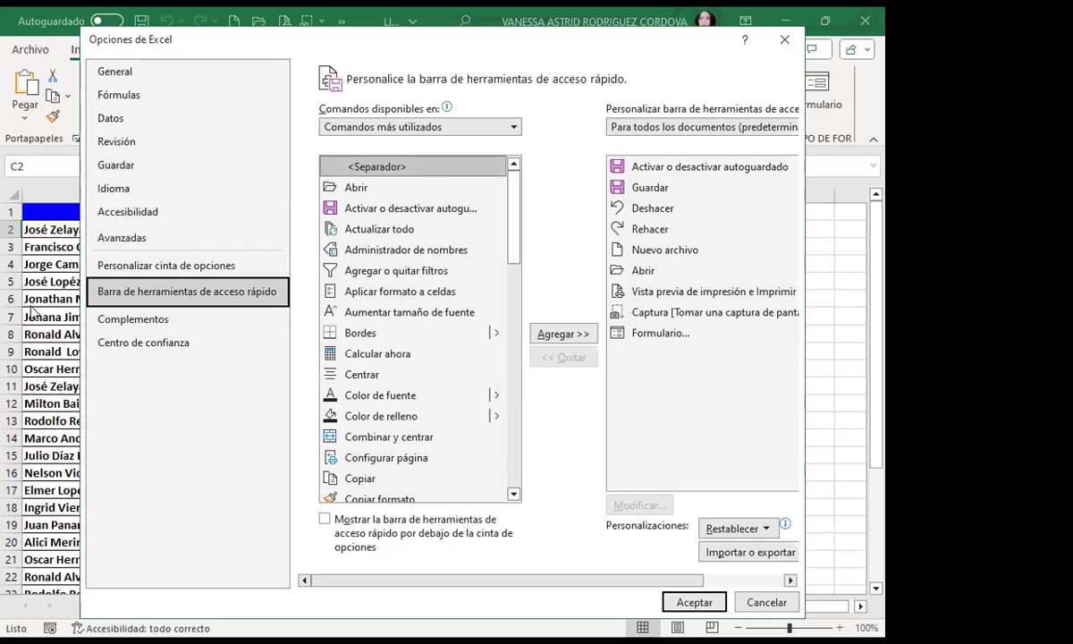
{"action": "left_click", "coordinate": [177, 268]}
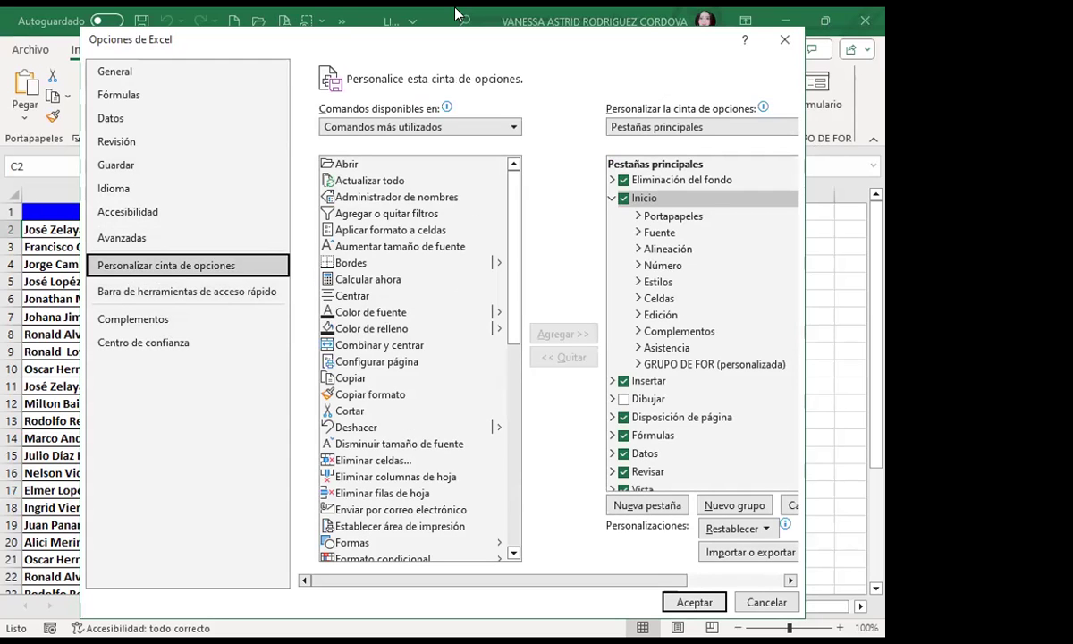
{"action": "scroll", "coordinate": [650, 436], "scroll_direction": "down", "scroll_amount": 2}
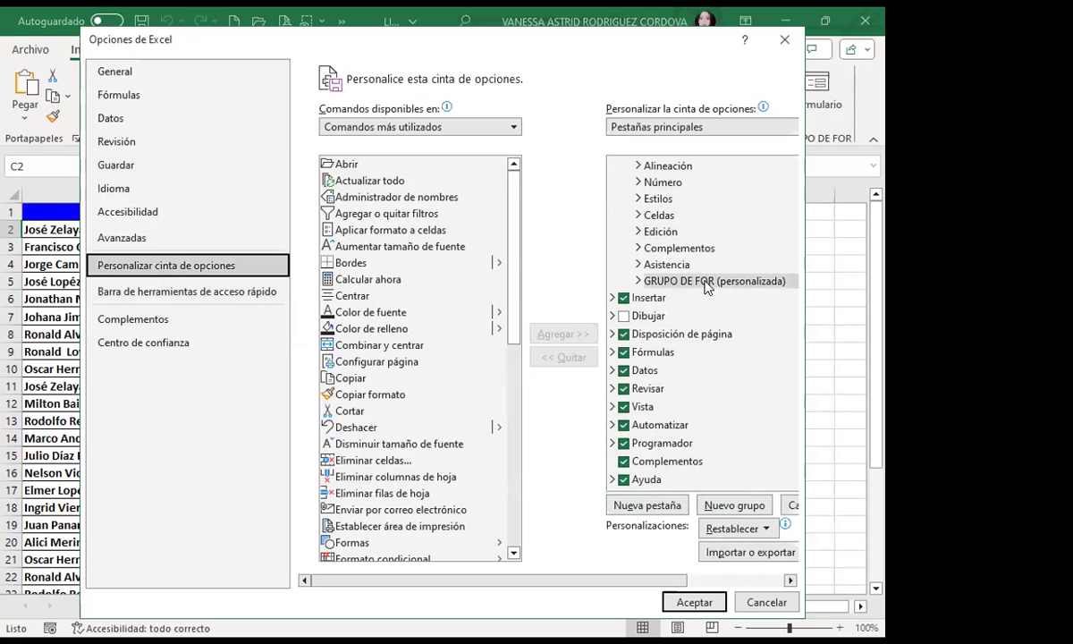
{"action": "left_click", "coordinate": [639, 280]}
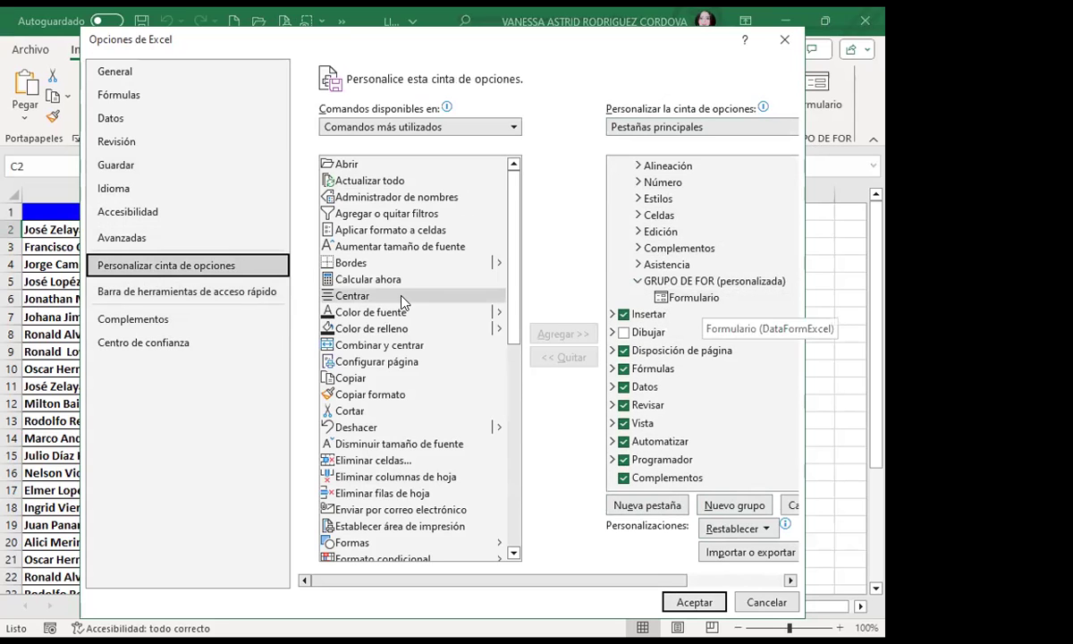
{"action": "scroll", "coordinate": [380, 339], "scroll_direction": "down", "scroll_amount": 9}
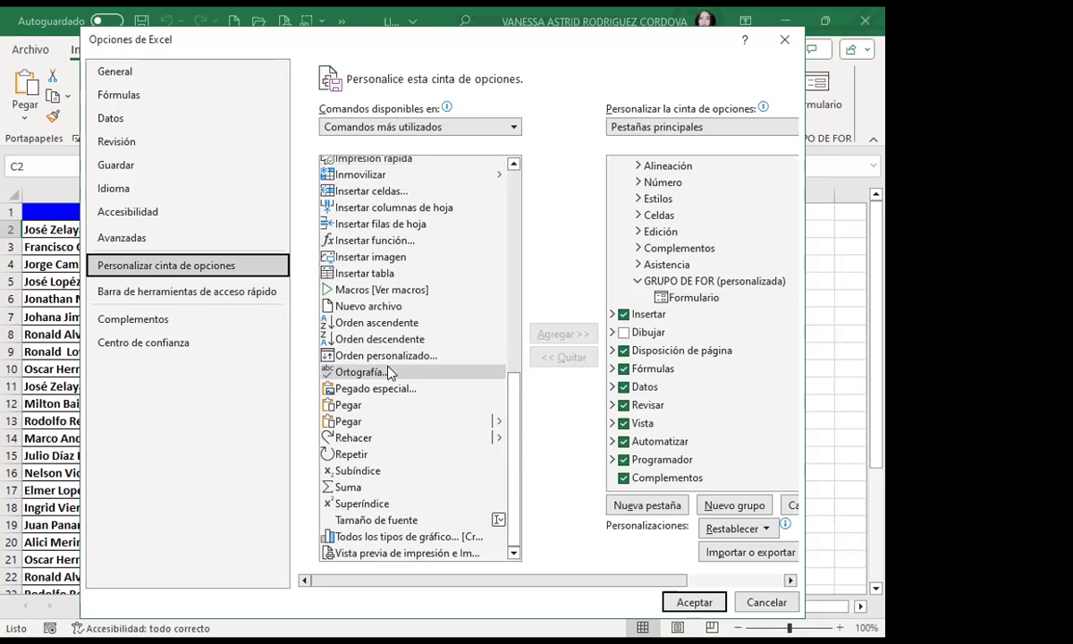
{"action": "scroll", "coordinate": [380, 368], "scroll_direction": "up", "scroll_amount": 9}
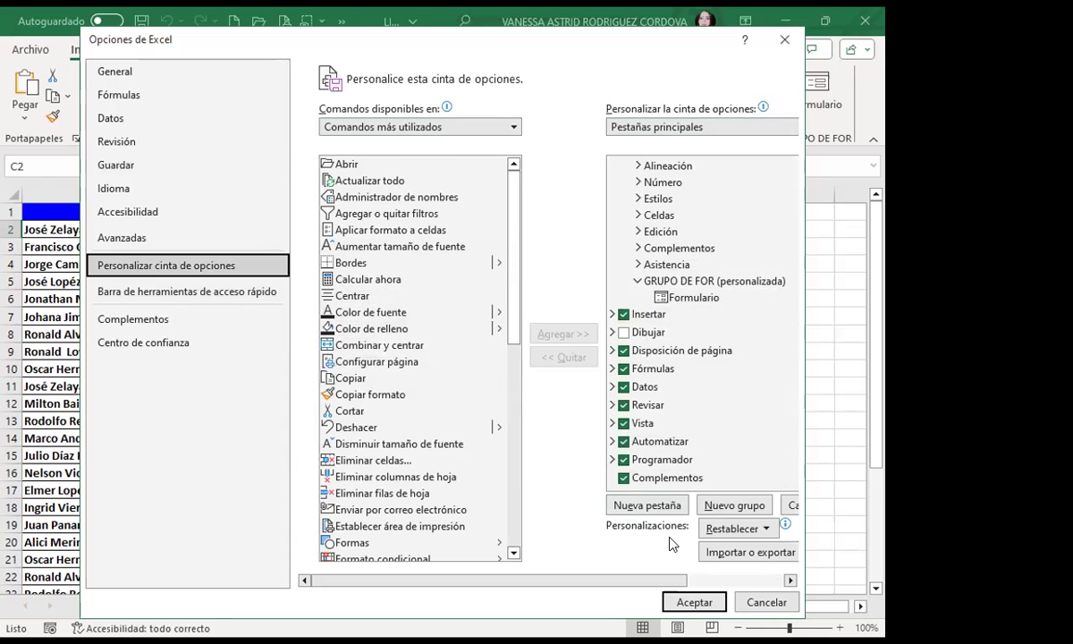
{"action": "left_click", "coordinate": [784, 40]}
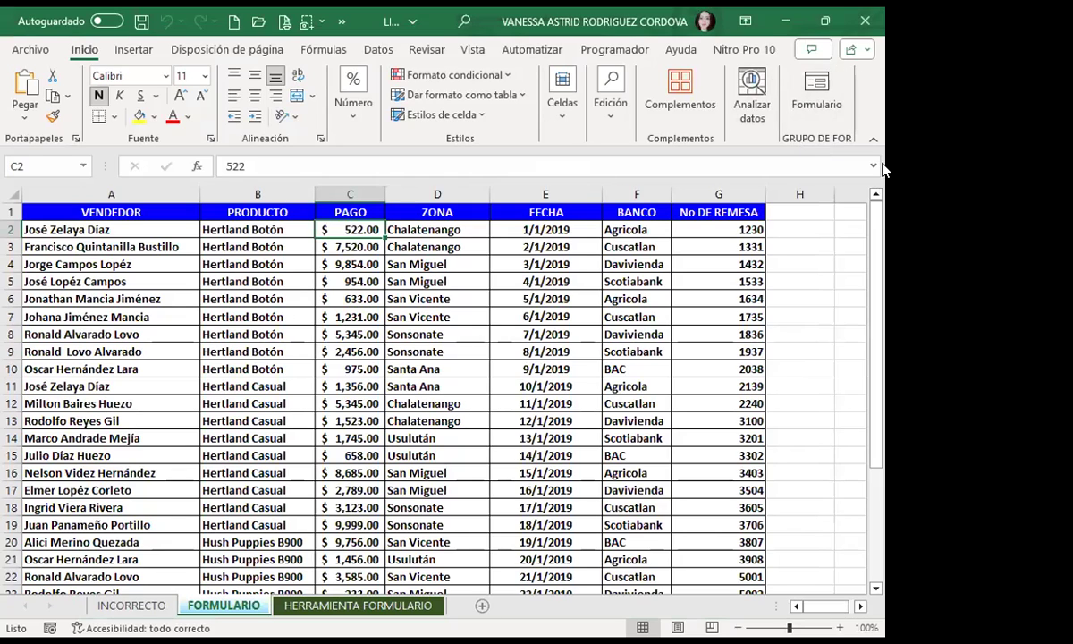
{"action": "left_click", "coordinate": [816, 92]}
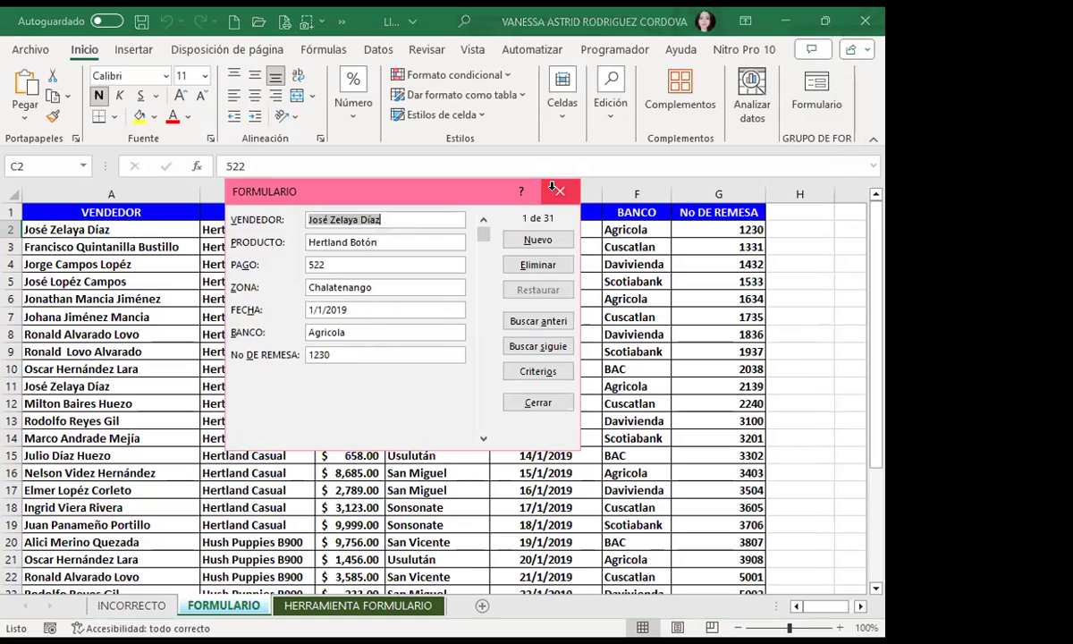
{"action": "left_click", "coordinate": [560, 192]}
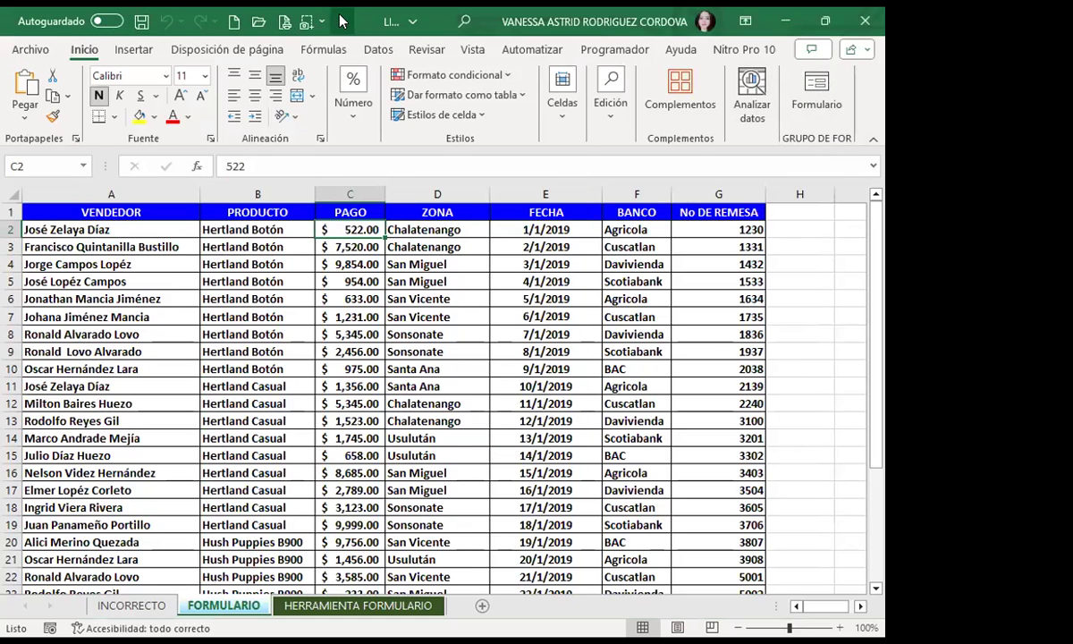
{"action": "left_click", "coordinate": [341, 20]}
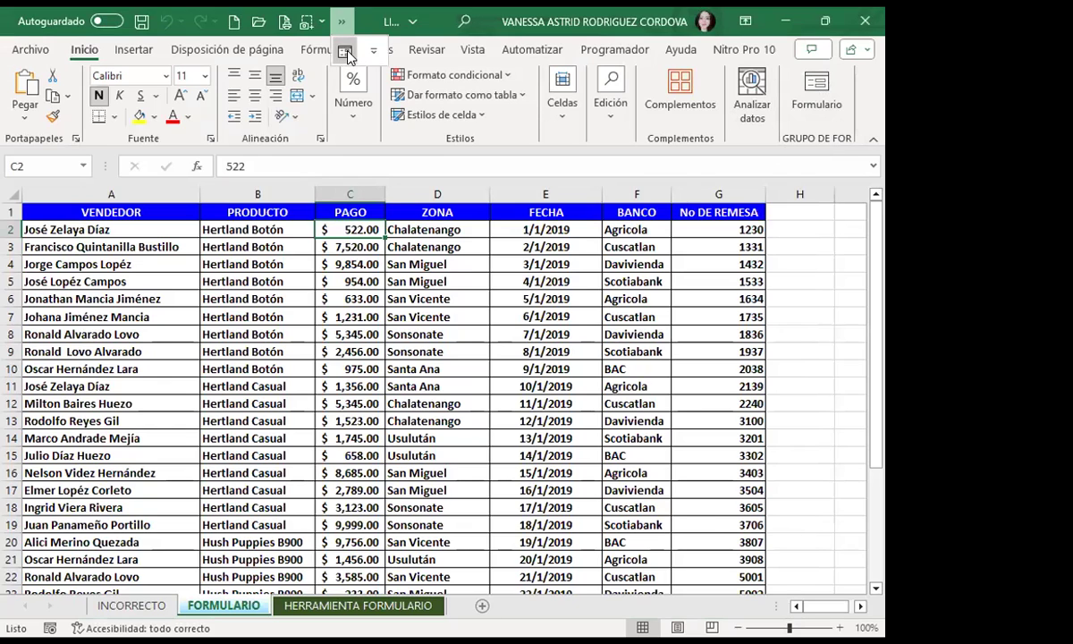
{"action": "left_click", "coordinate": [345, 54]}
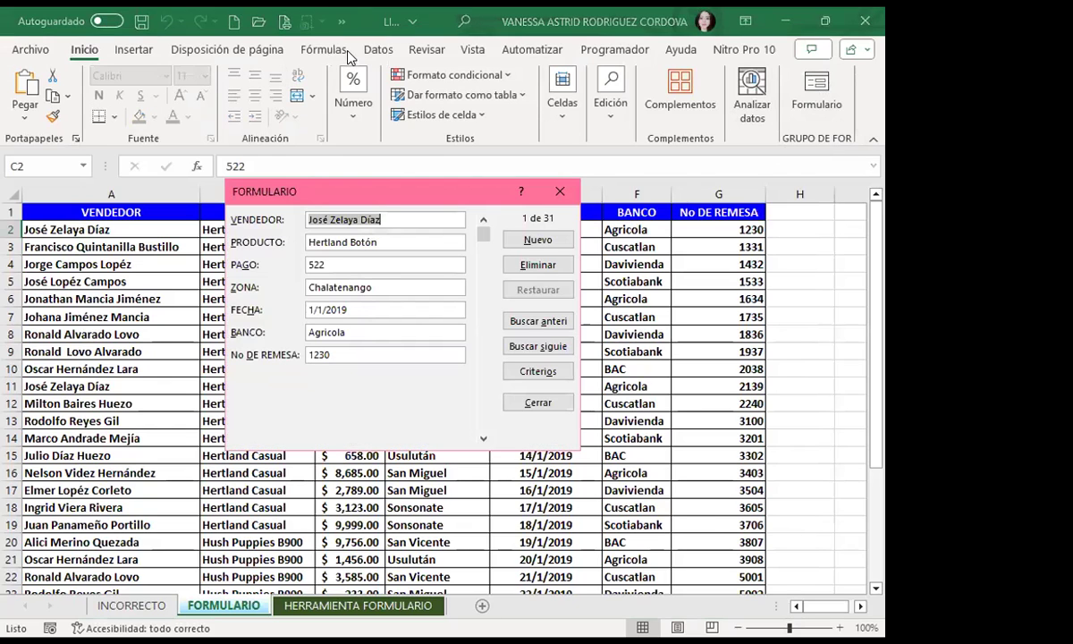
{"action": "left_click", "coordinate": [561, 191]}
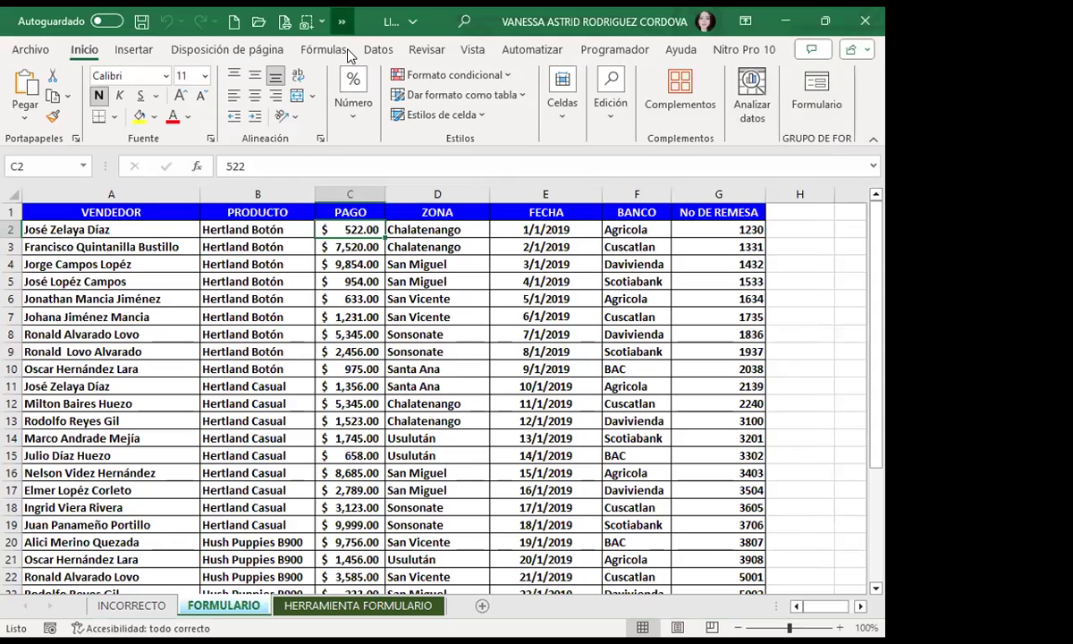
Step: Remove the Formulario shortcut from the Quick Access Toolbar
{"action": "right_click", "coordinate": [349, 56]}
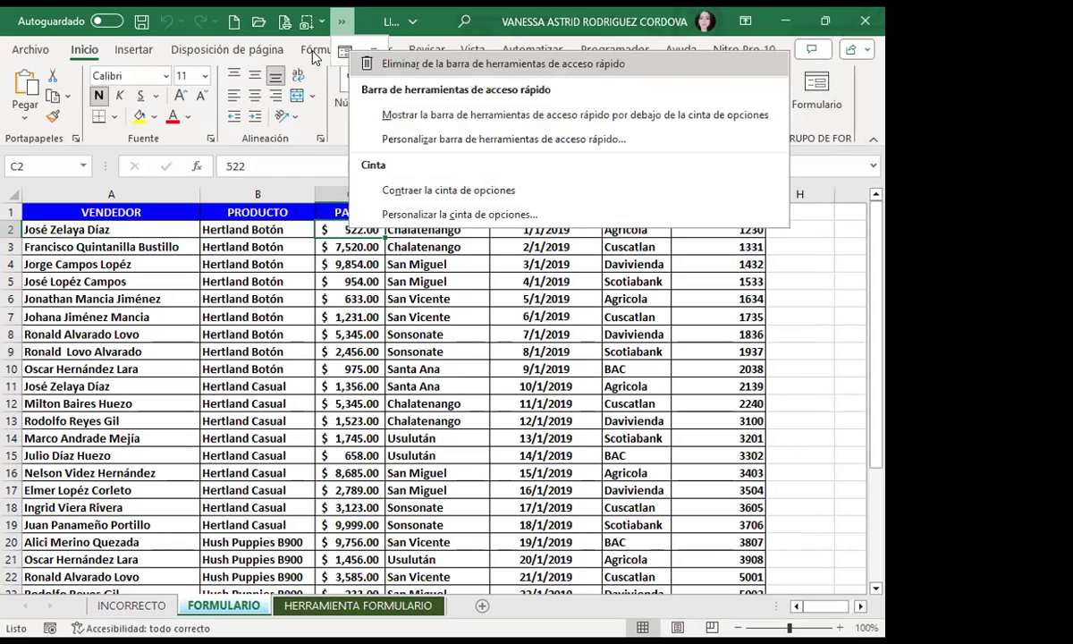
{"action": "left_click", "coordinate": [375, 65]}
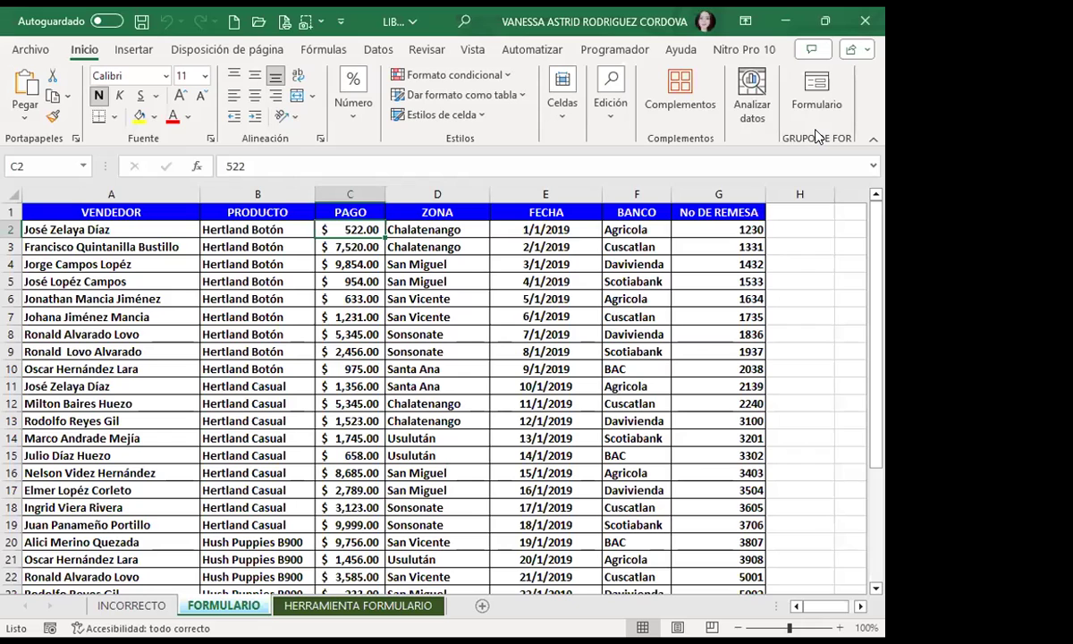
{"action": "left_click", "coordinate": [227, 49]}
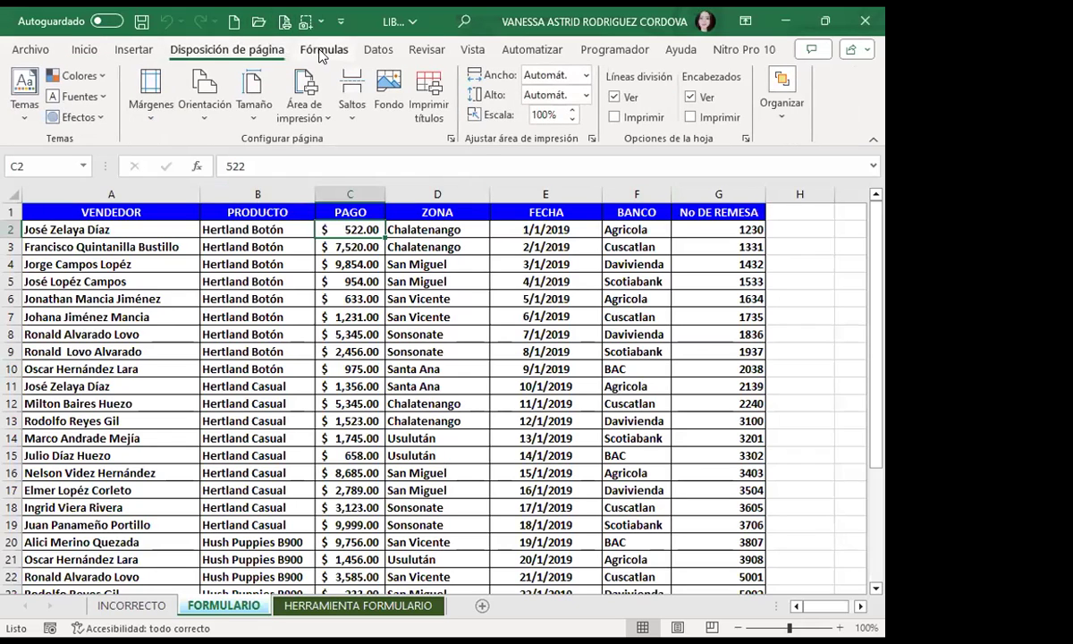
{"action": "left_click", "coordinate": [345, 50]}
{"action": "left_click", "coordinate": [376, 50]}
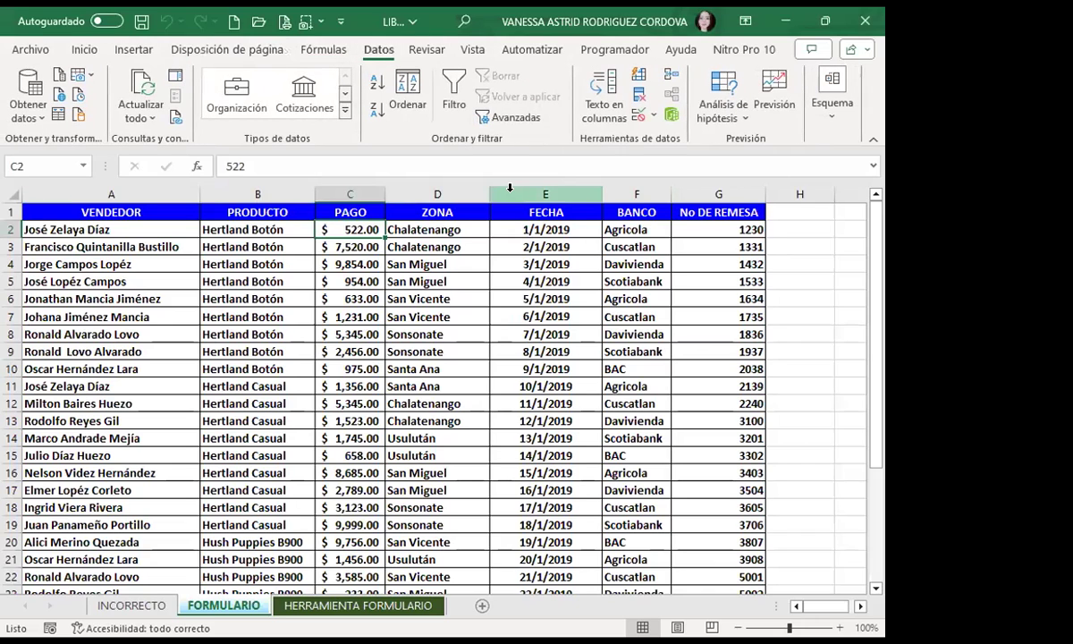
{"action": "left_click", "coordinate": [84, 49]}
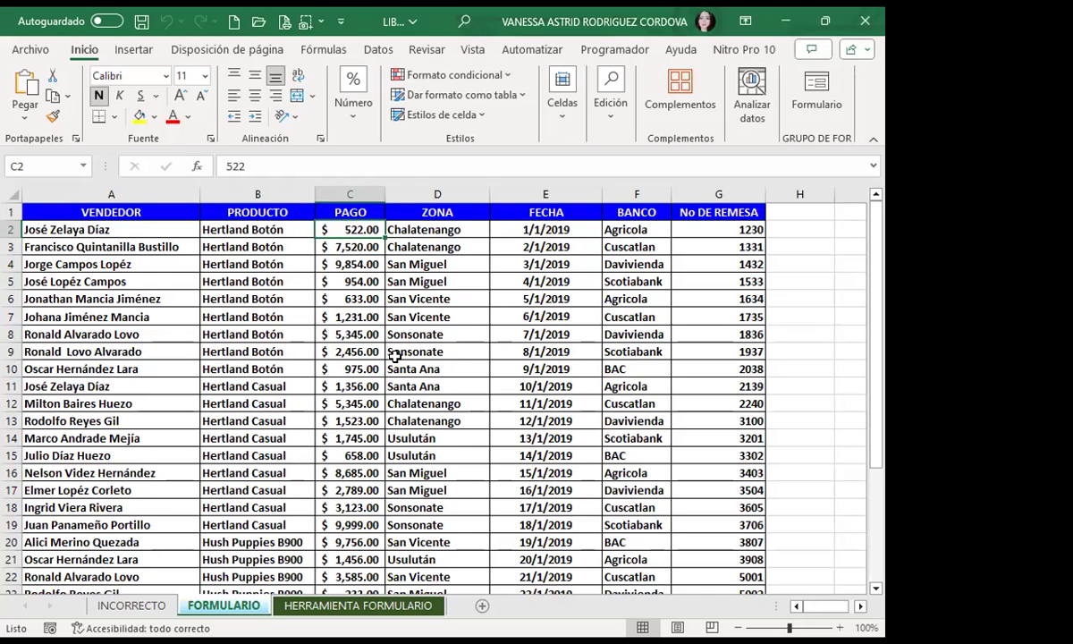
Step: Scroll down the FORMULARIO table to row 32 and switch to the INCORRECTO sheet
{"action": "scroll", "coordinate": [374, 348], "scroll_direction": "down", "scroll_amount": 3}
{"action": "scroll", "coordinate": [245, 447], "scroll_direction": "down", "scroll_amount": 1}
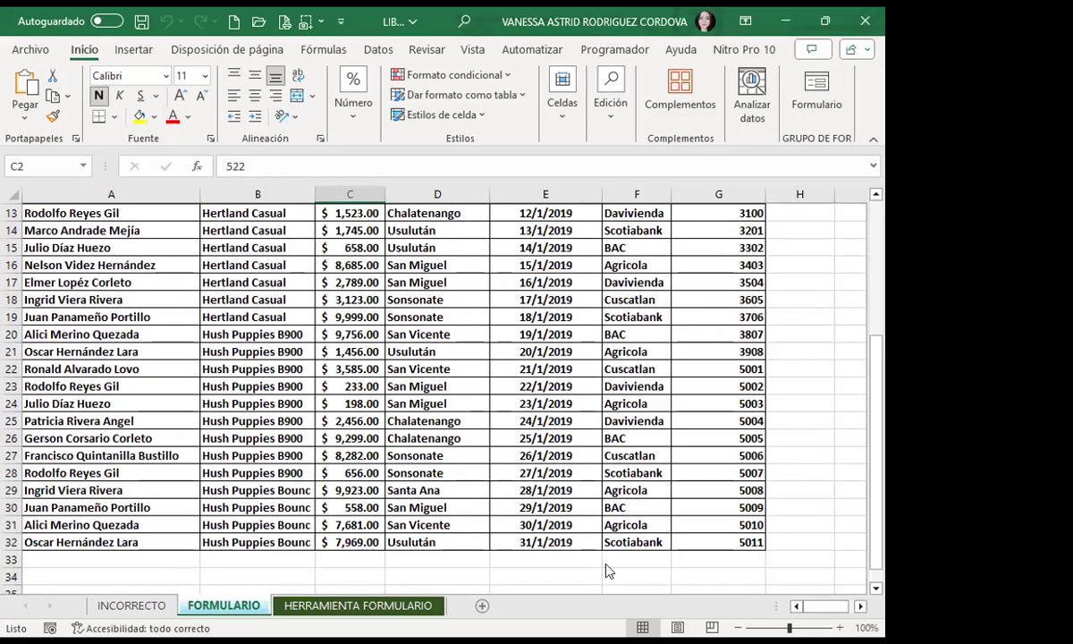
{"action": "left_click", "coordinate": [130, 605]}
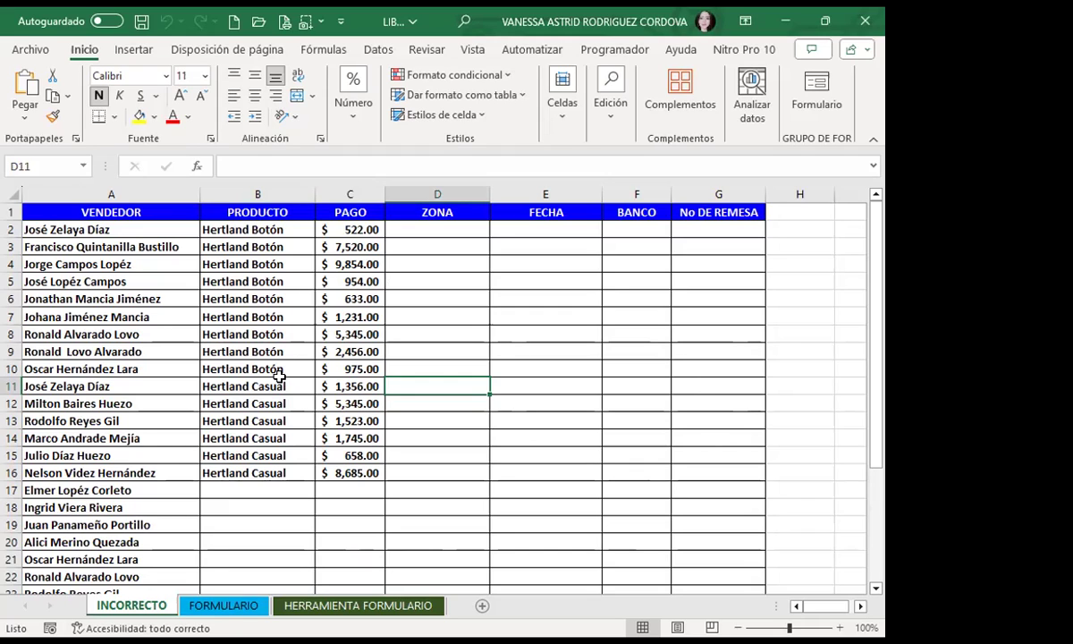
{"action": "left_click", "coordinate": [403, 312]}
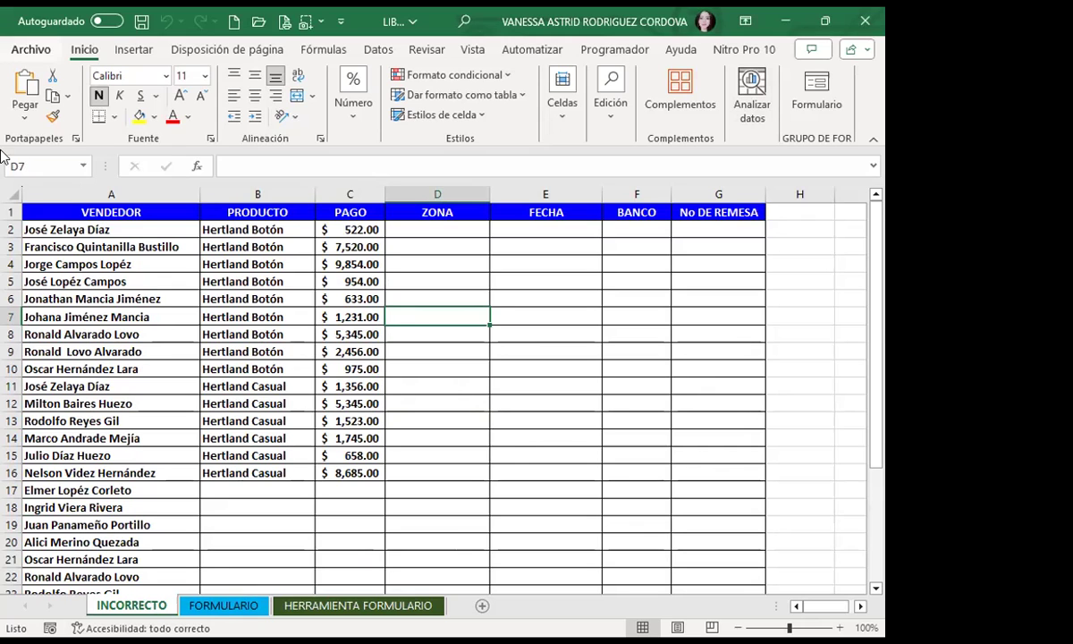
{"action": "scroll", "coordinate": [144, 264], "scroll_direction": "down", "scroll_amount": 1}
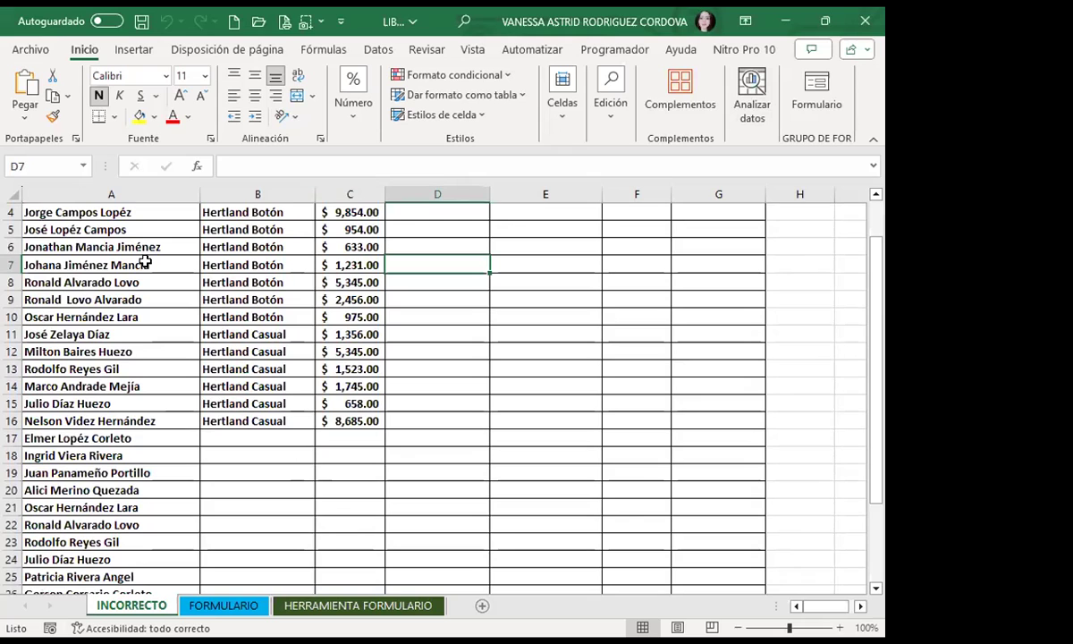
{"action": "scroll", "coordinate": [146, 265], "scroll_direction": "up", "scroll_amount": 1}
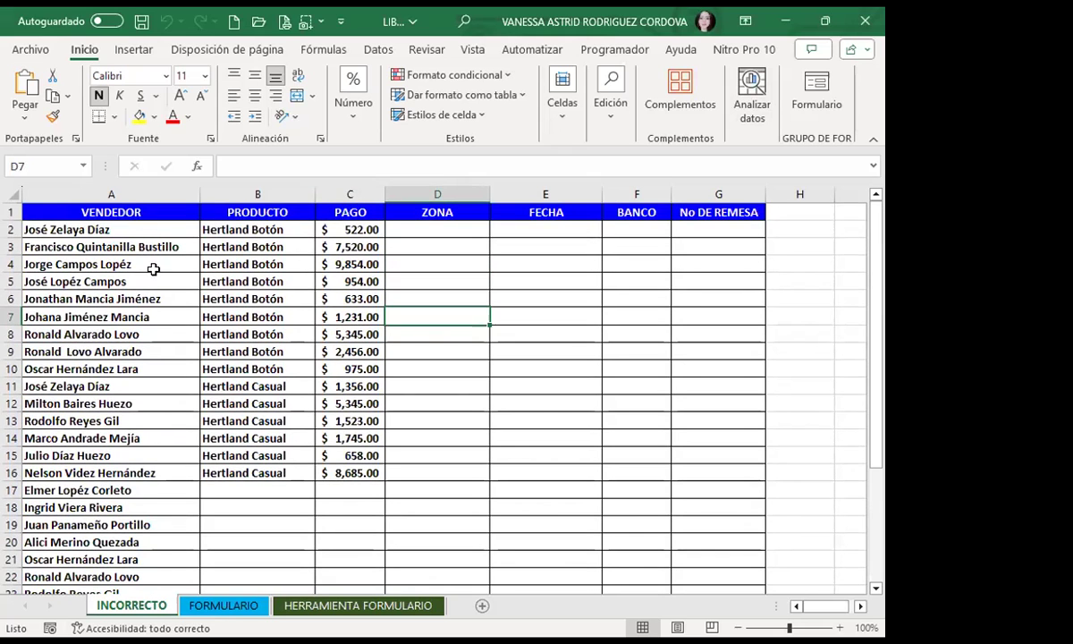
{"action": "scroll", "coordinate": [152, 277], "scroll_direction": "down", "scroll_amount": 2}
{"action": "scroll", "coordinate": [155, 313], "scroll_direction": "down", "scroll_amount": 6}
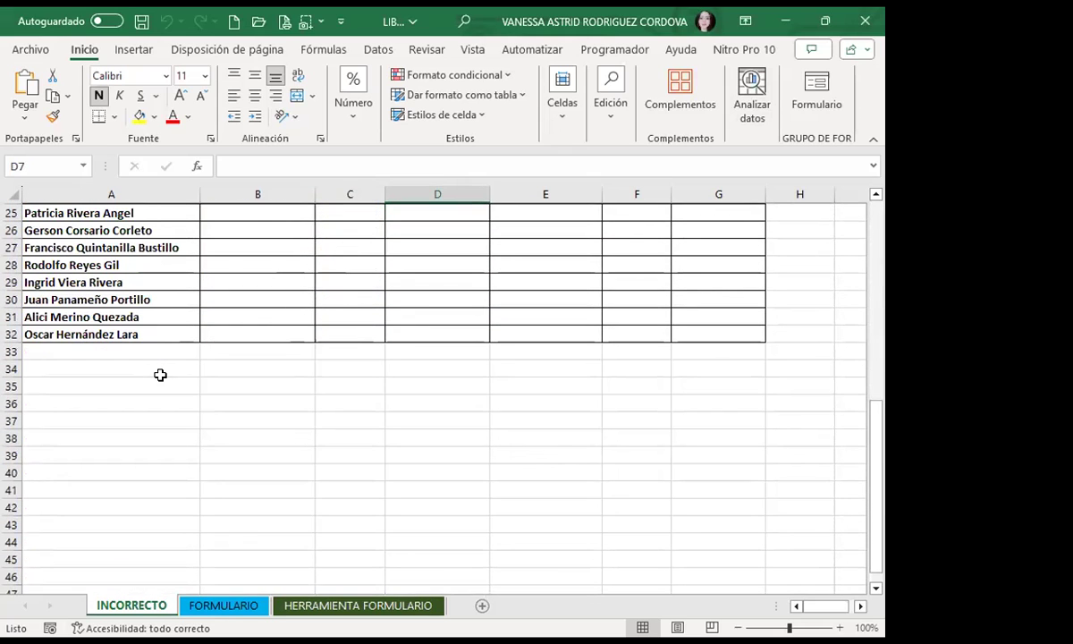
{"action": "scroll", "coordinate": [161, 375], "scroll_direction": "up", "scroll_amount": 8}
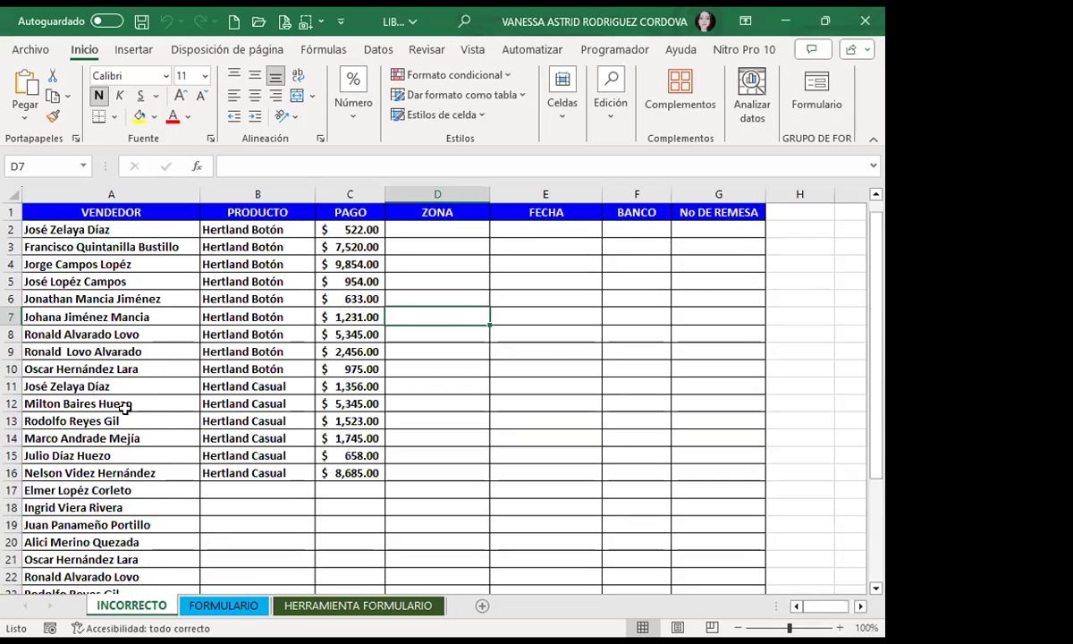
{"action": "scroll", "coordinate": [275, 318], "scroll_direction": "down", "scroll_amount": 7}
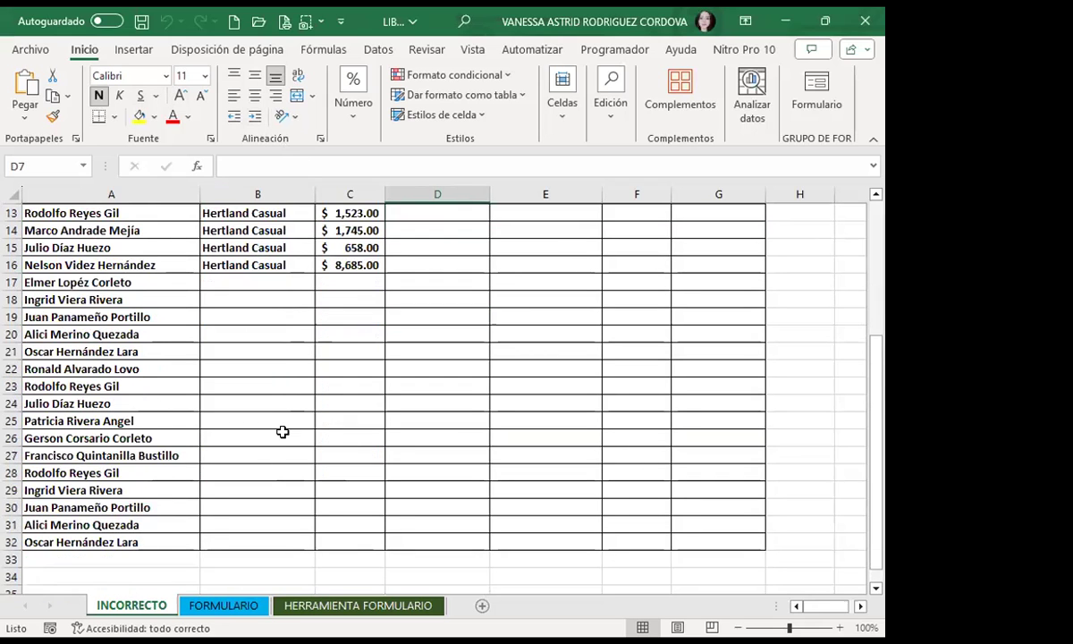
{"action": "scroll", "coordinate": [275, 448], "scroll_direction": "up", "scroll_amount": 2}
{"action": "scroll", "coordinate": [271, 461], "scroll_direction": "up", "scroll_amount": 5}
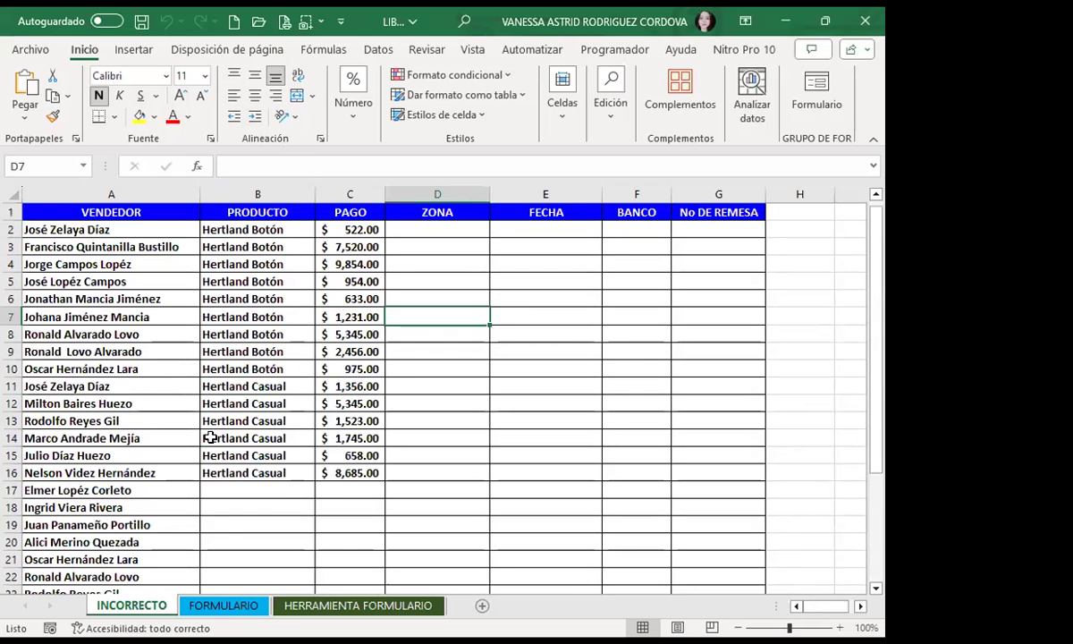
{"action": "left_click", "coordinate": [116, 349]}
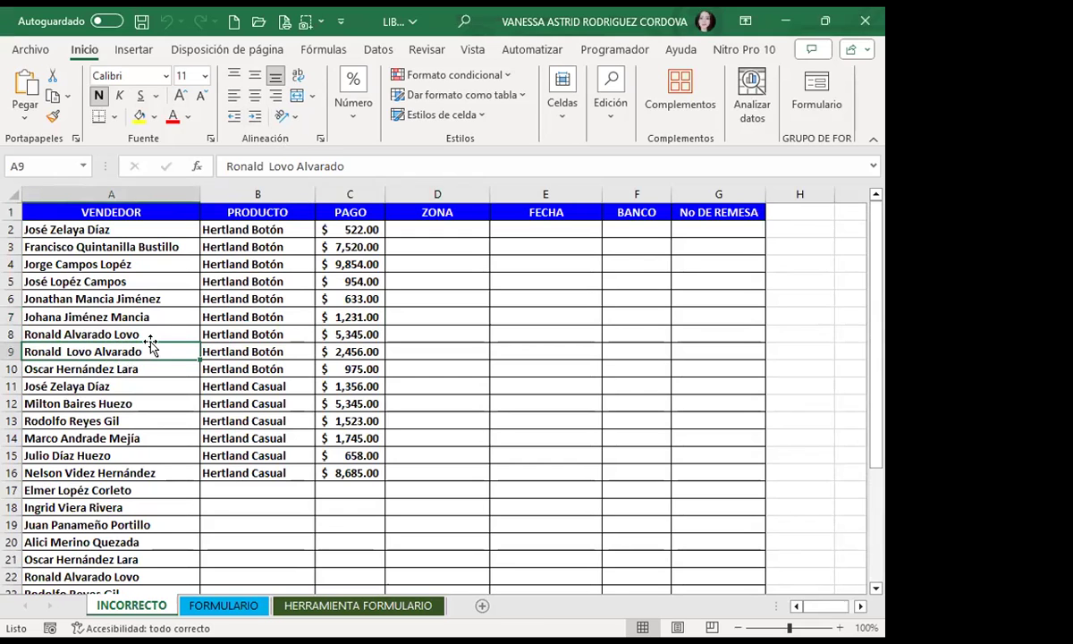
{"action": "scroll", "coordinate": [112, 543], "scroll_direction": "down", "scroll_amount": 5}
{"action": "scroll", "coordinate": [144, 515], "scroll_direction": "up", "scroll_amount": 5}
{"action": "left_click_drag", "start_coordinate": [25, 209], "coordinate": [728, 402]}
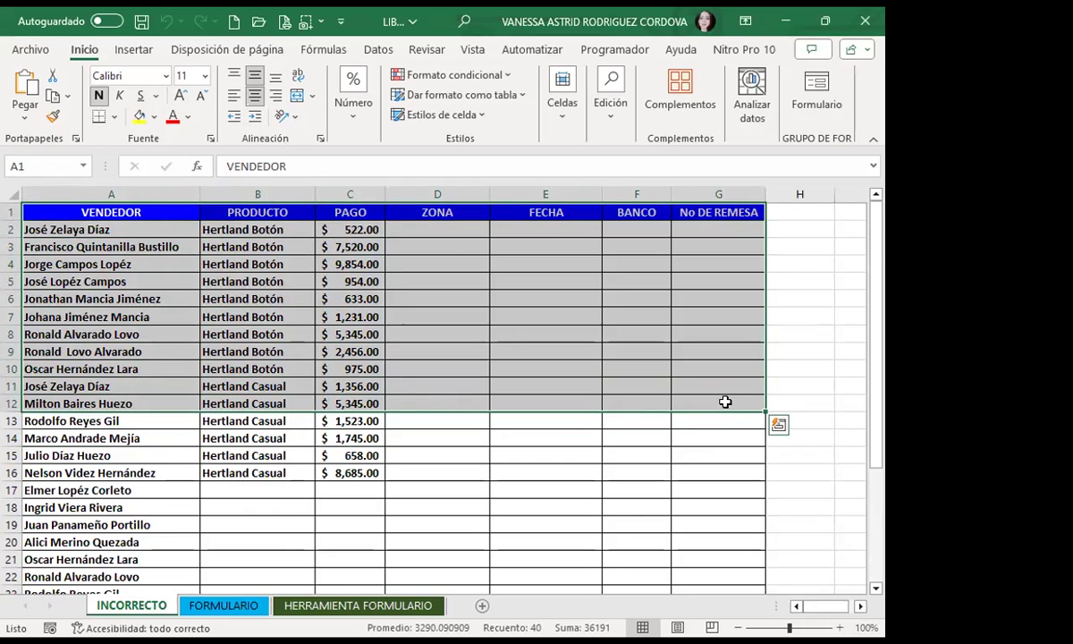
{"action": "left_click", "coordinate": [447, 472]}
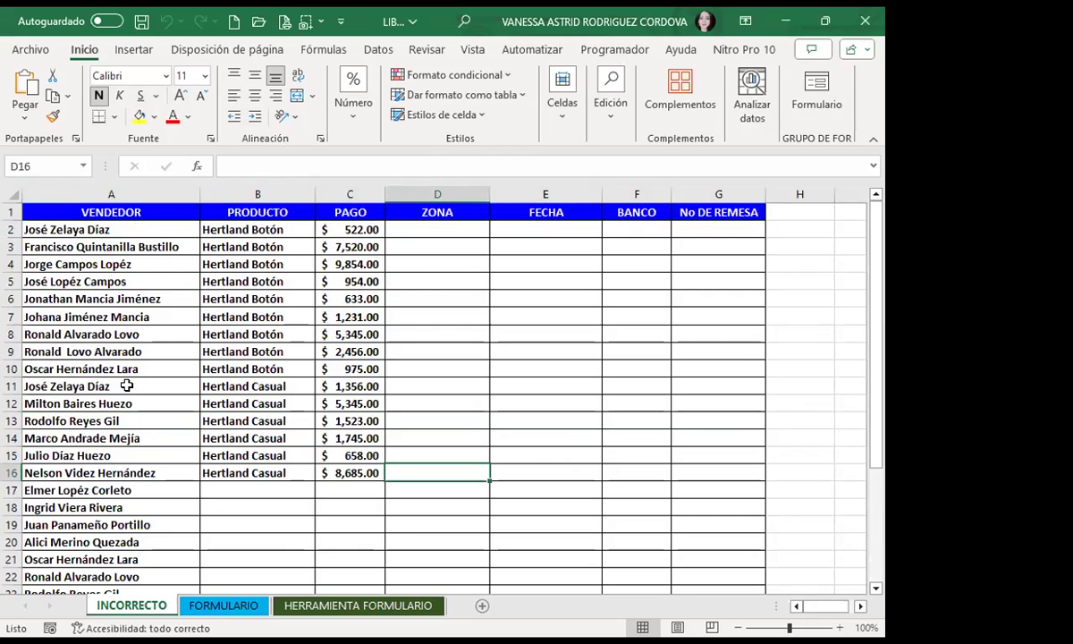
{"action": "scroll", "coordinate": [232, 420], "scroll_direction": "down", "scroll_amount": 8}
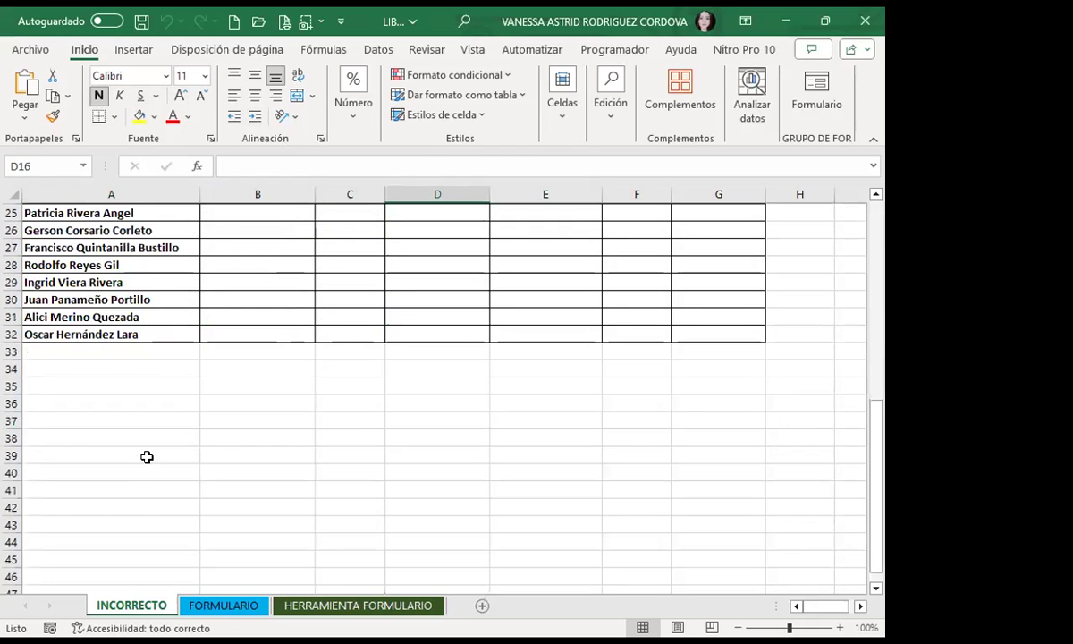
{"action": "scroll", "coordinate": [145, 452], "scroll_direction": "up", "scroll_amount": 8}
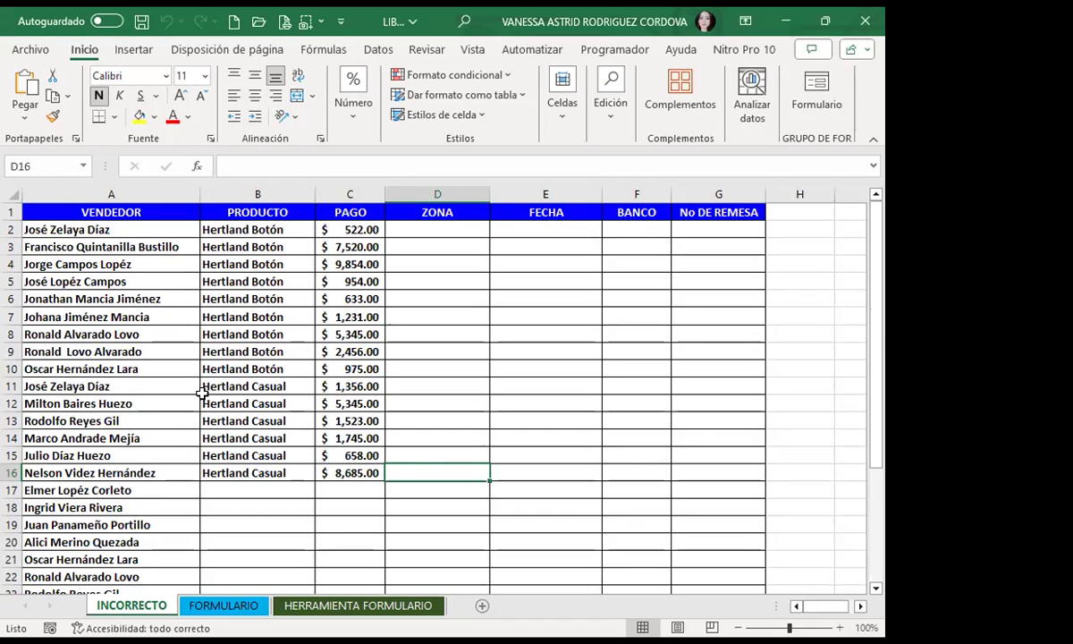
{"action": "left_click", "coordinate": [219, 506]}
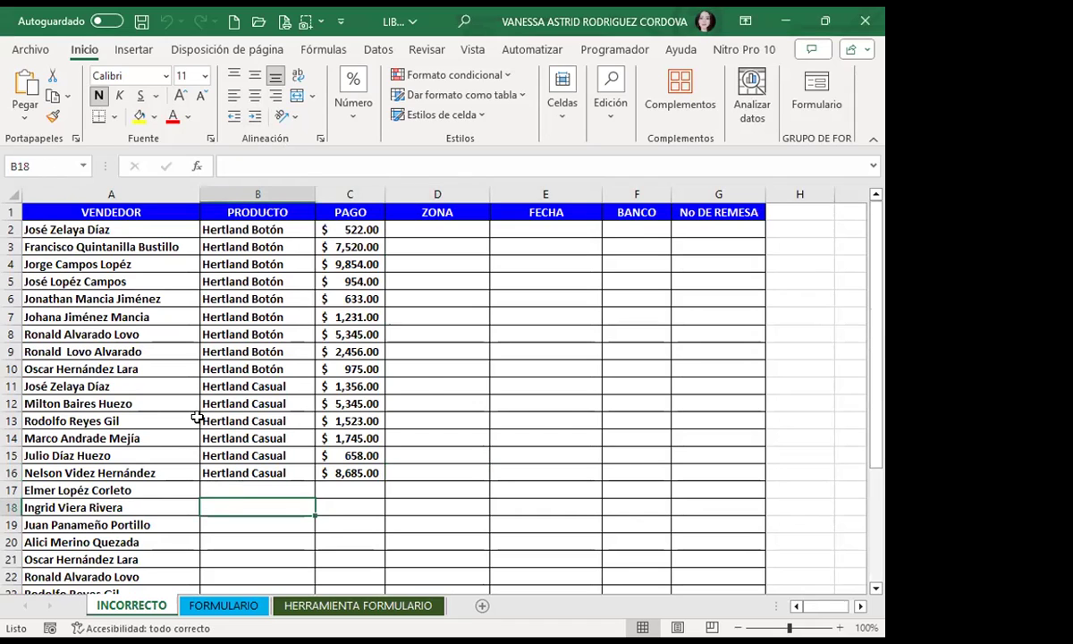
{"action": "left_click", "coordinate": [550, 404]}
{"action": "left_click", "coordinate": [70, 362]}
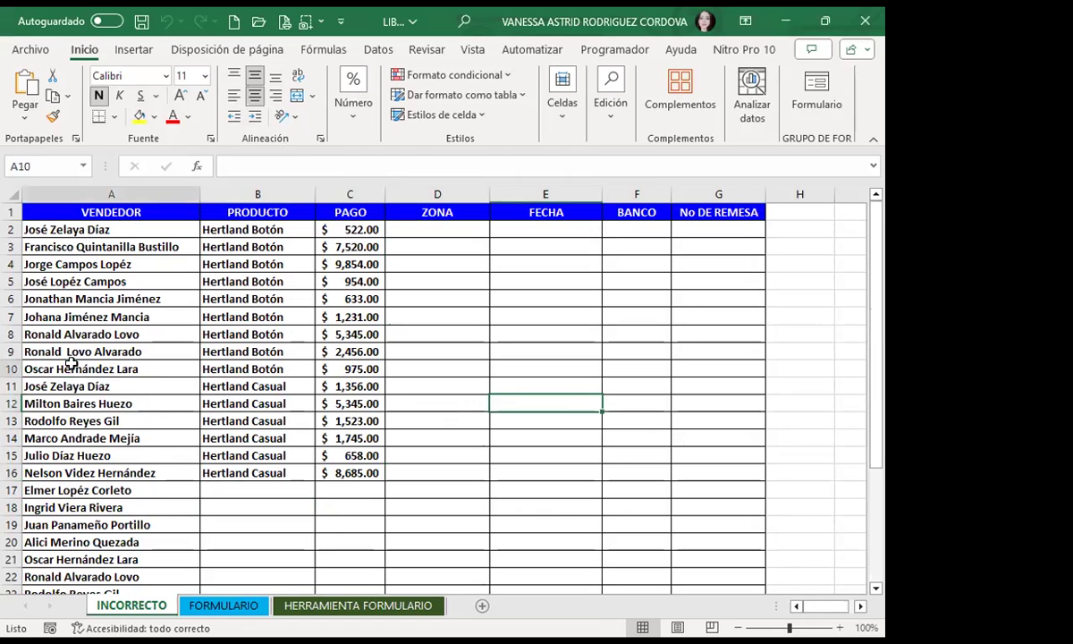
{"action": "left_click_drag", "start_coordinate": [71, 362], "coordinate": [262, 361]}
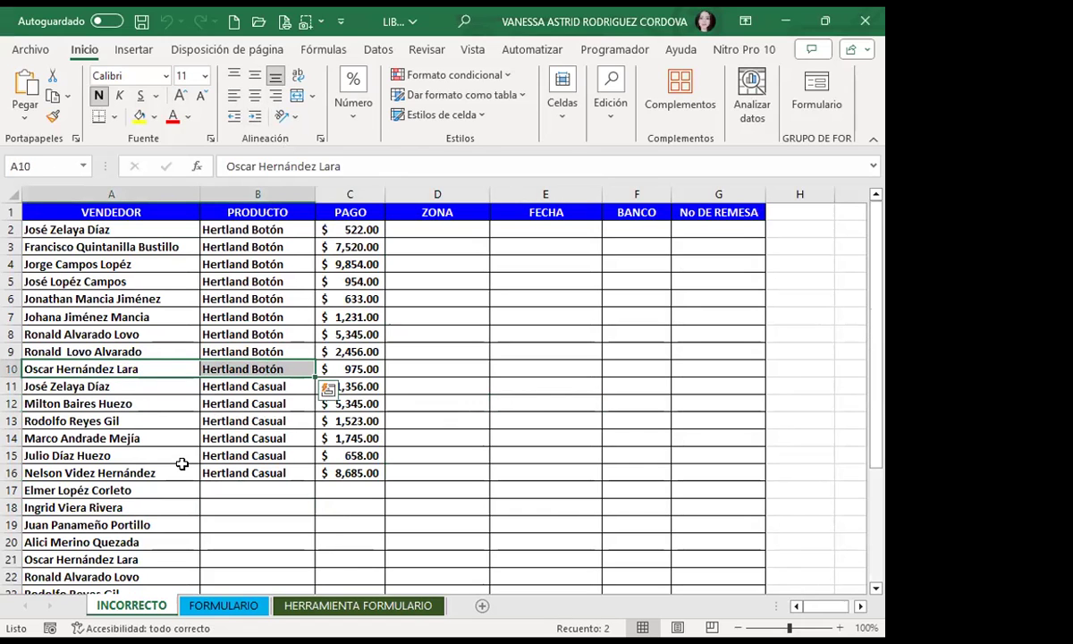
{"action": "scroll", "coordinate": [181, 463], "scroll_direction": "down", "scroll_amount": 8}
{"action": "scroll", "coordinate": [180, 462], "scroll_direction": "up", "scroll_amount": 5}
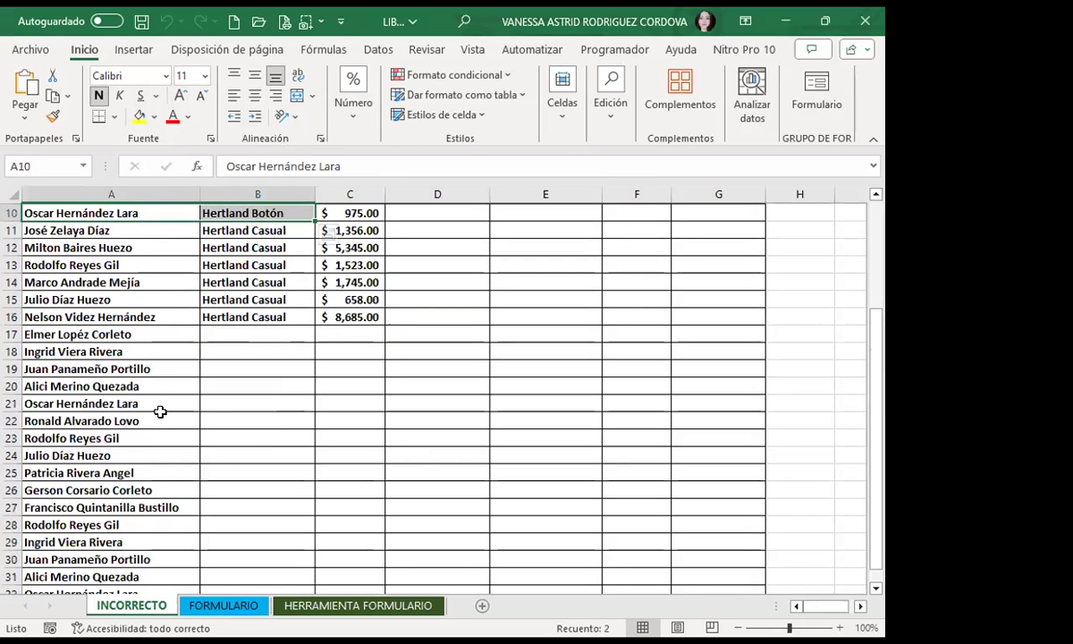
{"action": "scroll", "coordinate": [144, 246], "scroll_direction": "up", "scroll_amount": 3}
{"action": "left_click_drag", "start_coordinate": [144, 246], "coordinate": [137, 555]}
{"action": "left_click", "coordinate": [135, 380]}
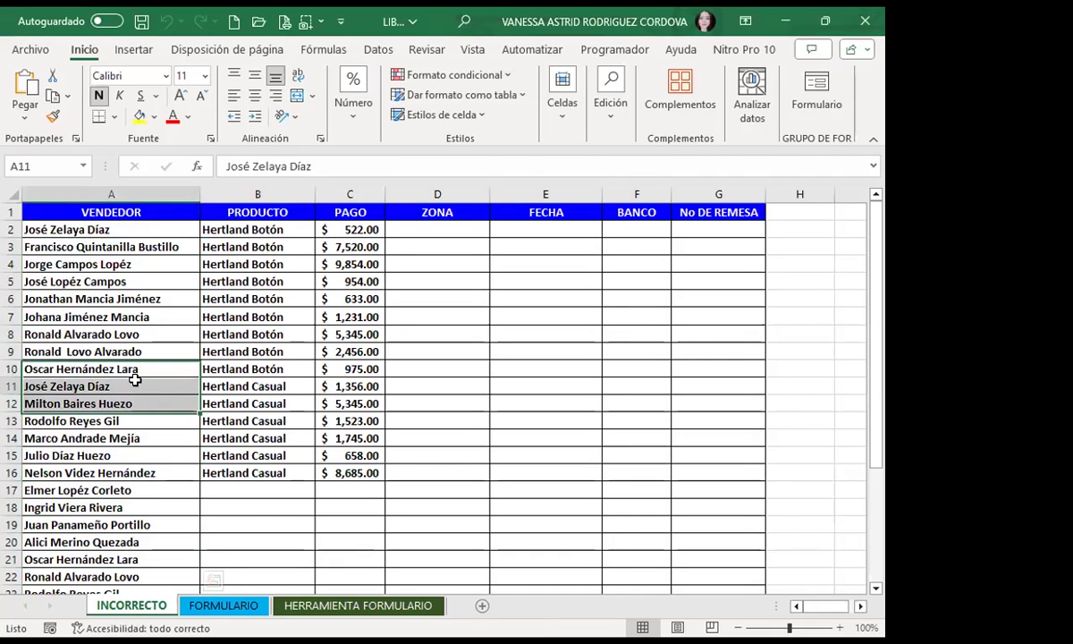
{"action": "left_click", "coordinate": [240, 495]}
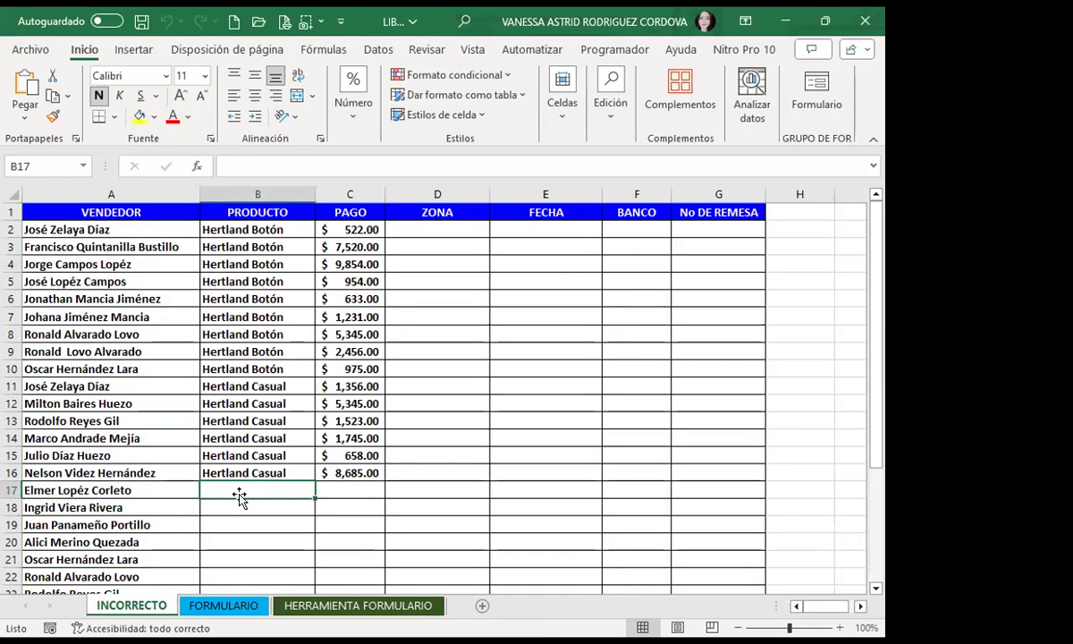
Step: Enter Hertland in B17 and Casual in B18, then select B2
{"action": "type", "text": "HER"}
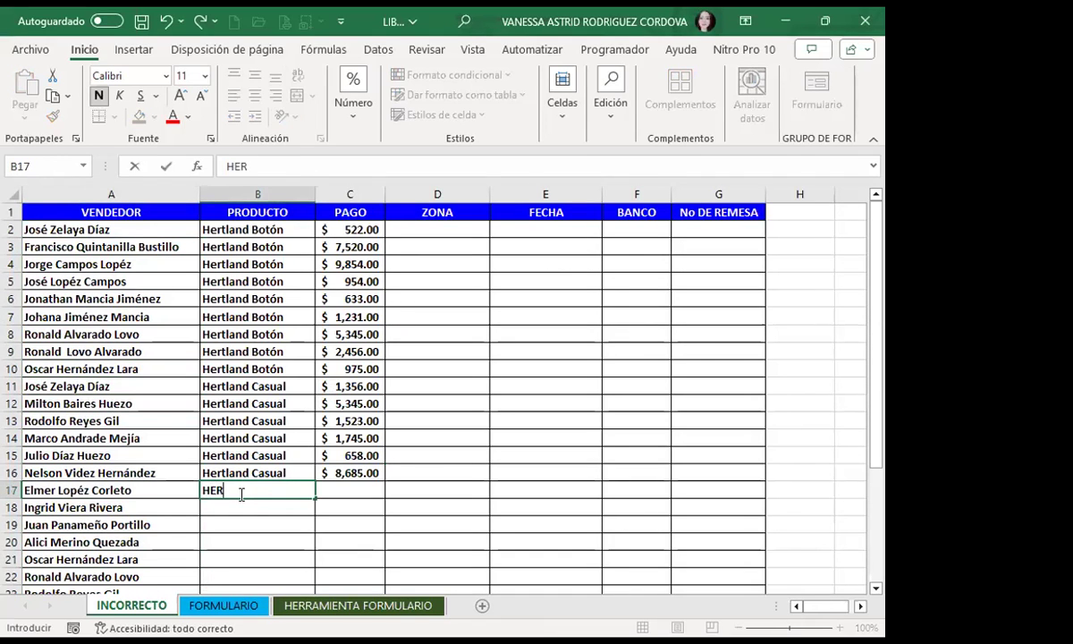
{"action": "key", "text": "BackSpace"}
{"action": "key", "text": "BackSpace"}
{"action": "type", "text": "ertland"}
{"action": "key", "text": "Return"}
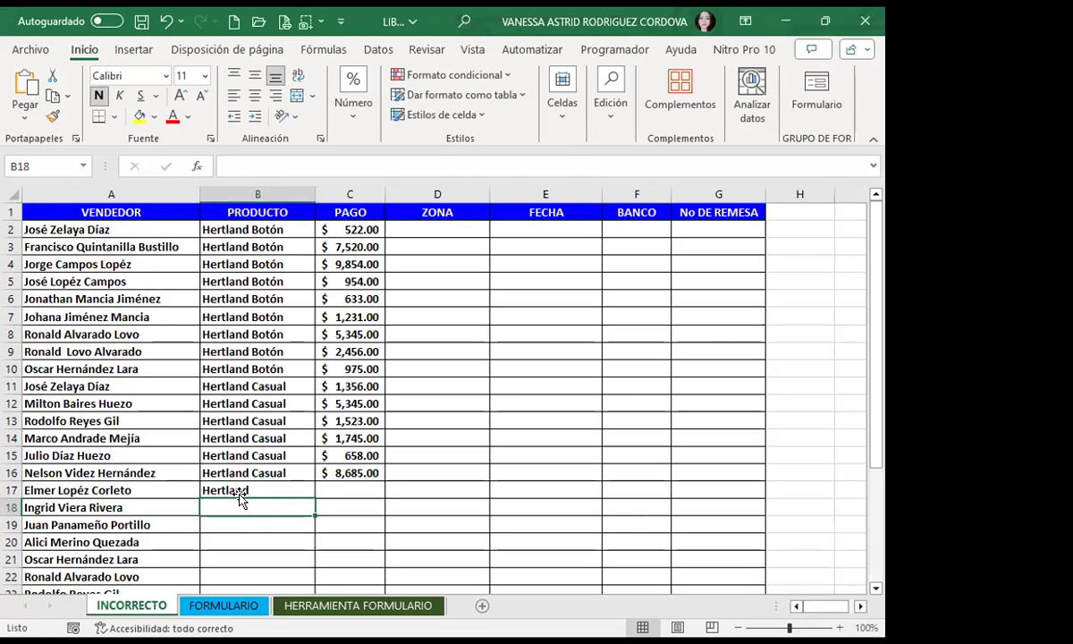
{"action": "type", "text": "ca"}
{"action": "key", "text": "BackSpace"}
{"action": "key", "text": "BackSpace"}
{"action": "type", "text": "Casual"}
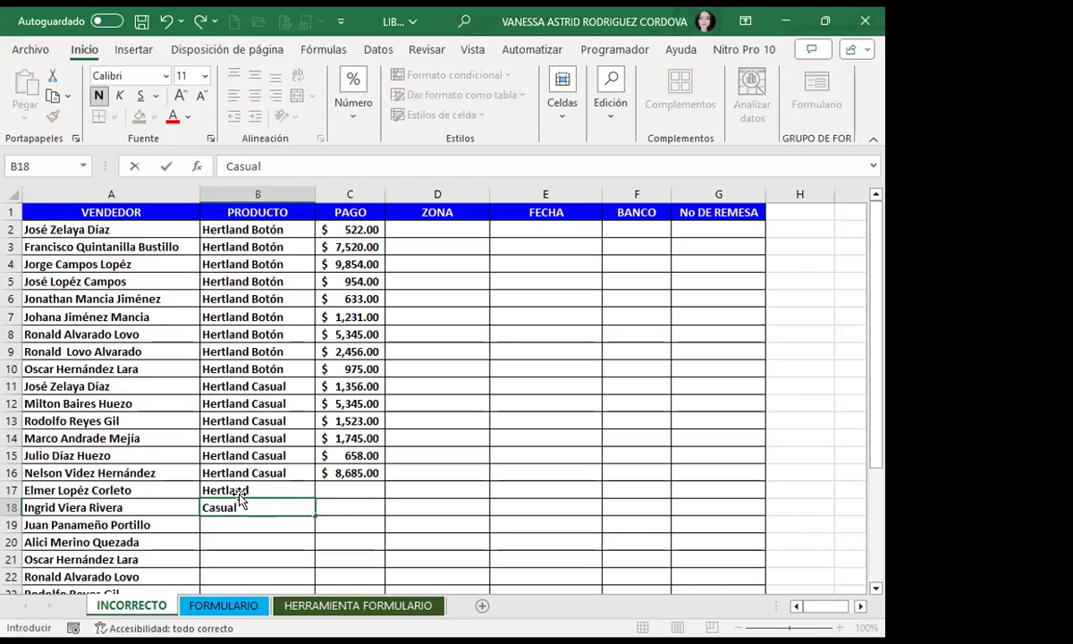
{"action": "key", "text": "Return"}
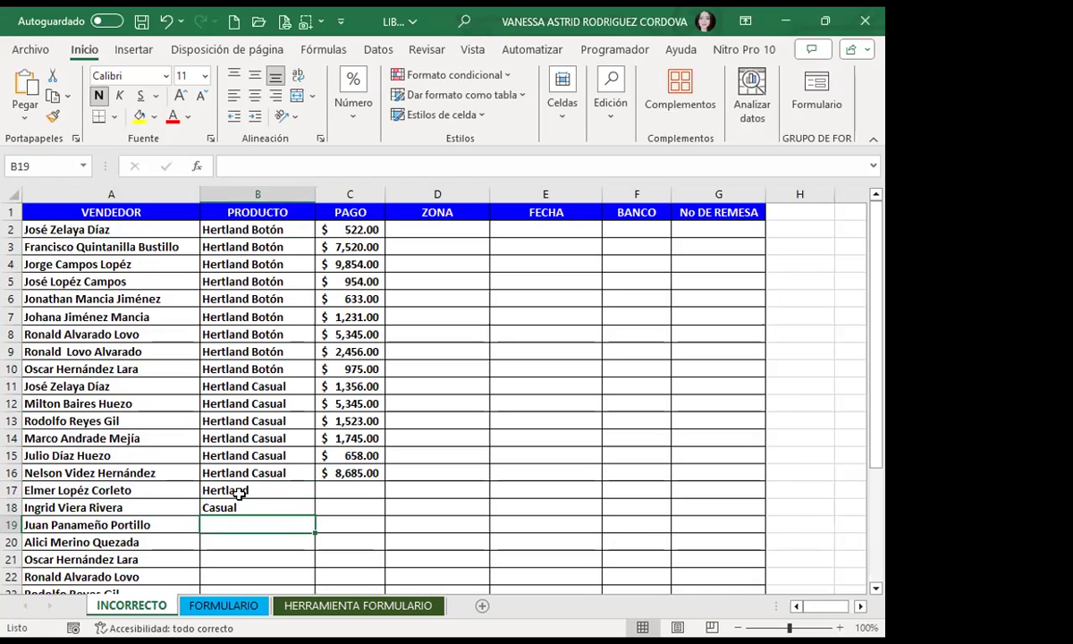
{"action": "left_click", "coordinate": [247, 223]}
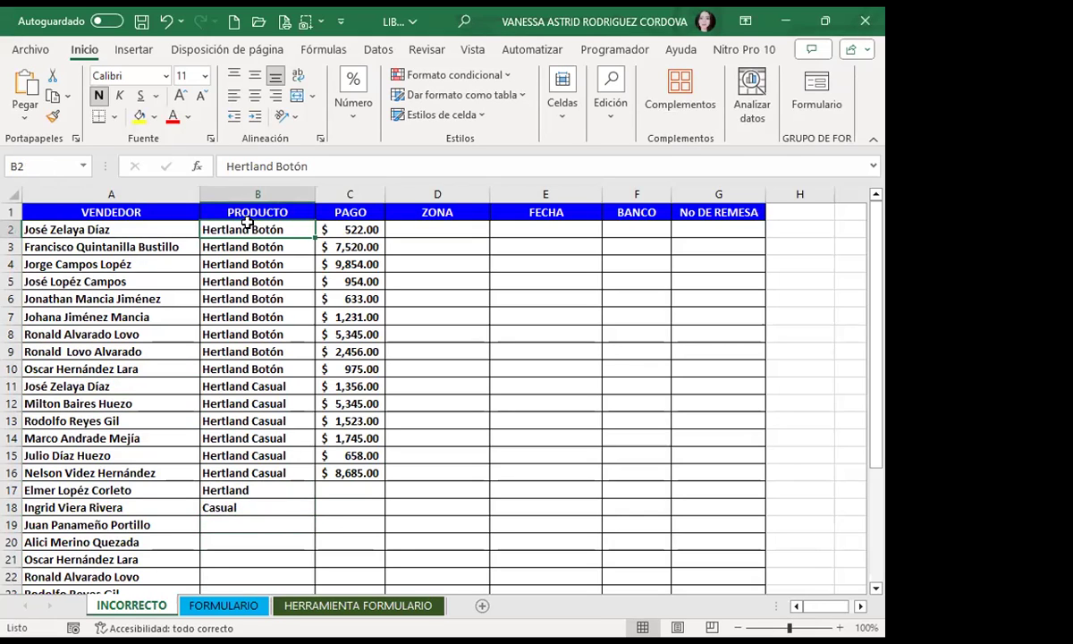
{"action": "key", "text": "Right"}
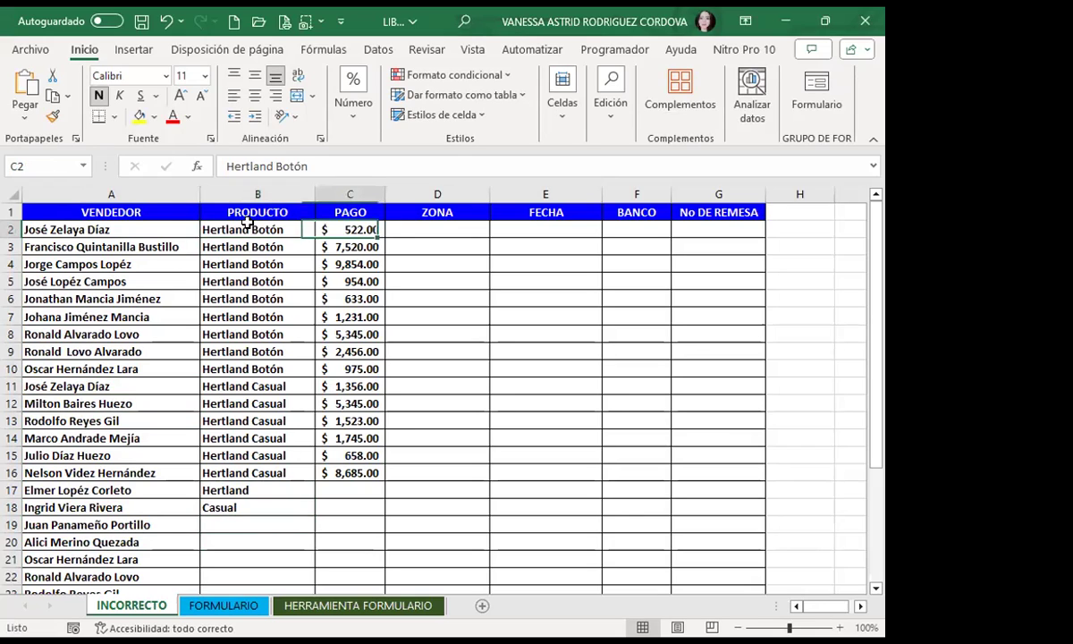
{"action": "key", "text": "Right"}
{"action": "key", "text": "Right"}
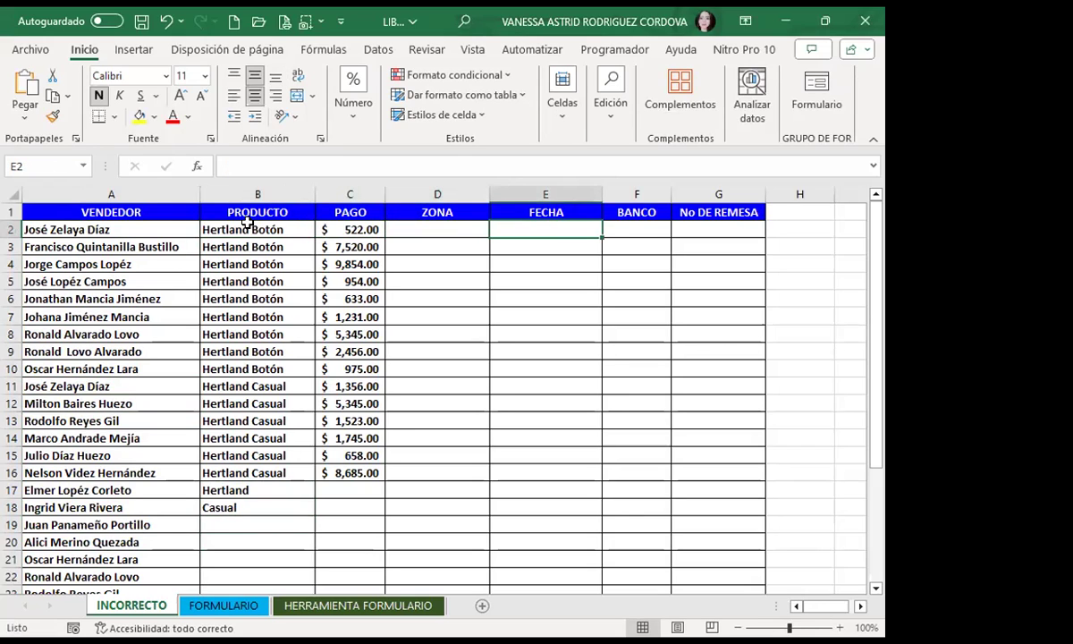
{"action": "key", "text": "Right"}
{"action": "key", "text": "Right"}
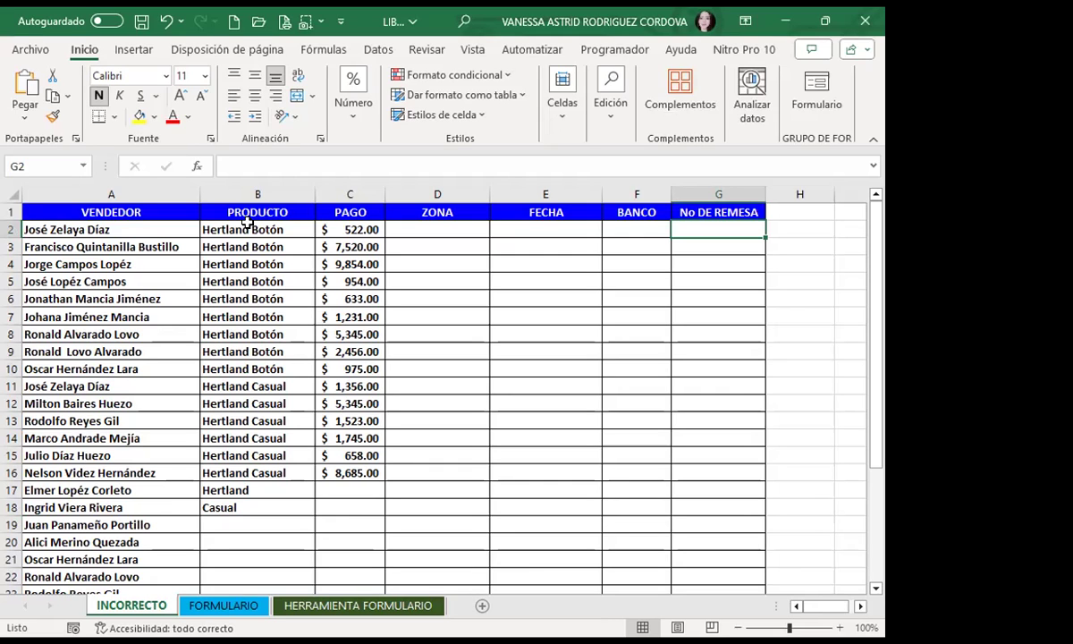
{"action": "key", "text": "Right"}
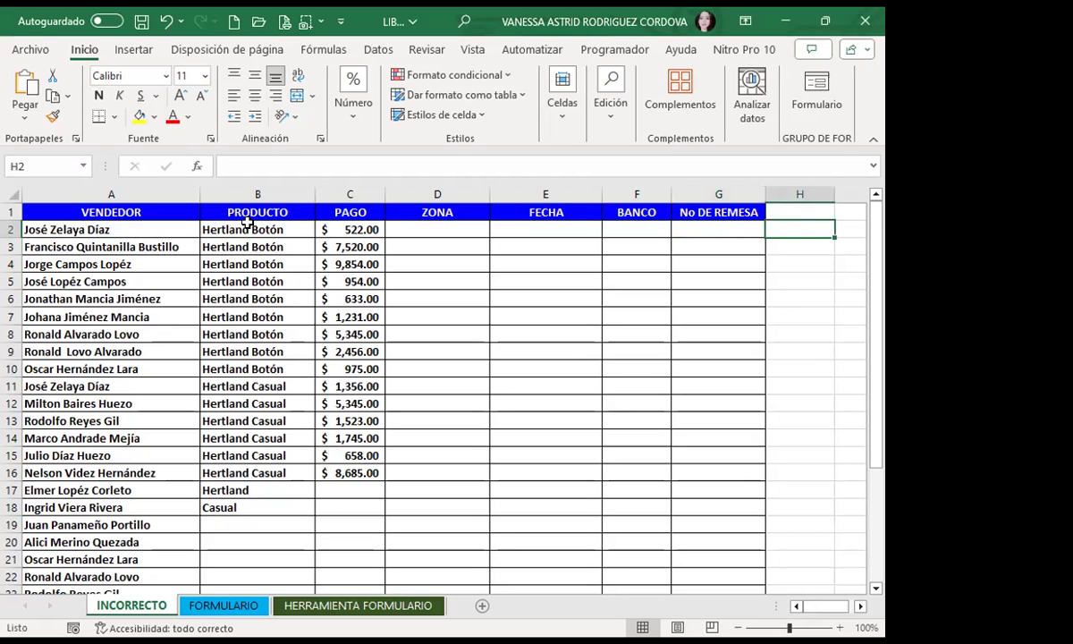
{"action": "key", "text": "Left"}
{"action": "key", "text": "Left"}
{"action": "key", "text": "Left"}
{"action": "key", "text": "Left"}
{"action": "key", "text": "Left"}
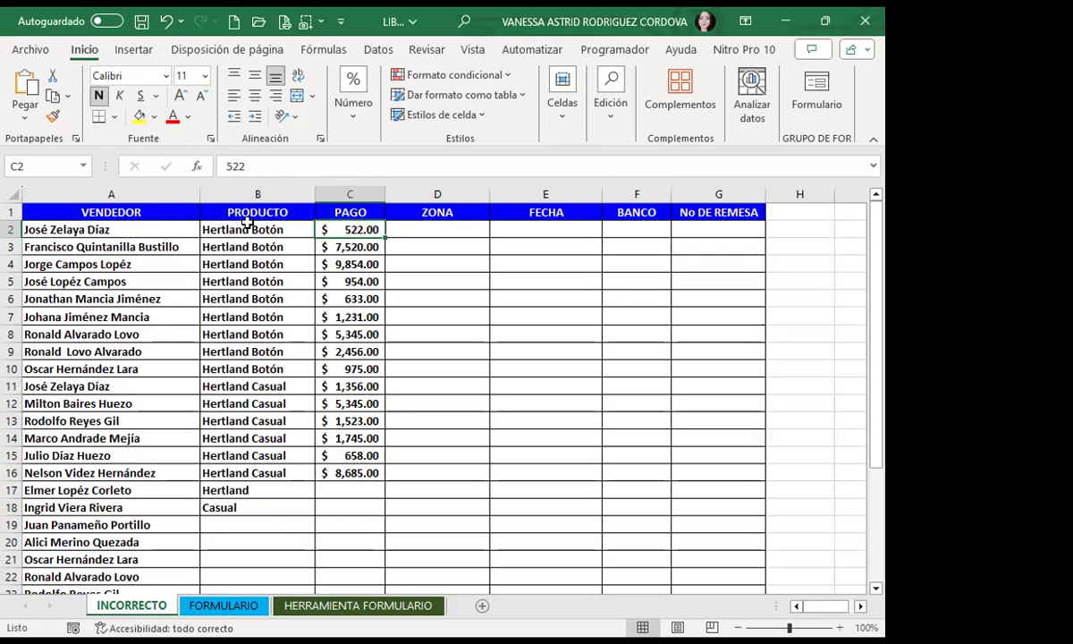
{"action": "key", "text": "Right"}
{"action": "key", "text": "Right"}
{"action": "key", "text": "Right"}
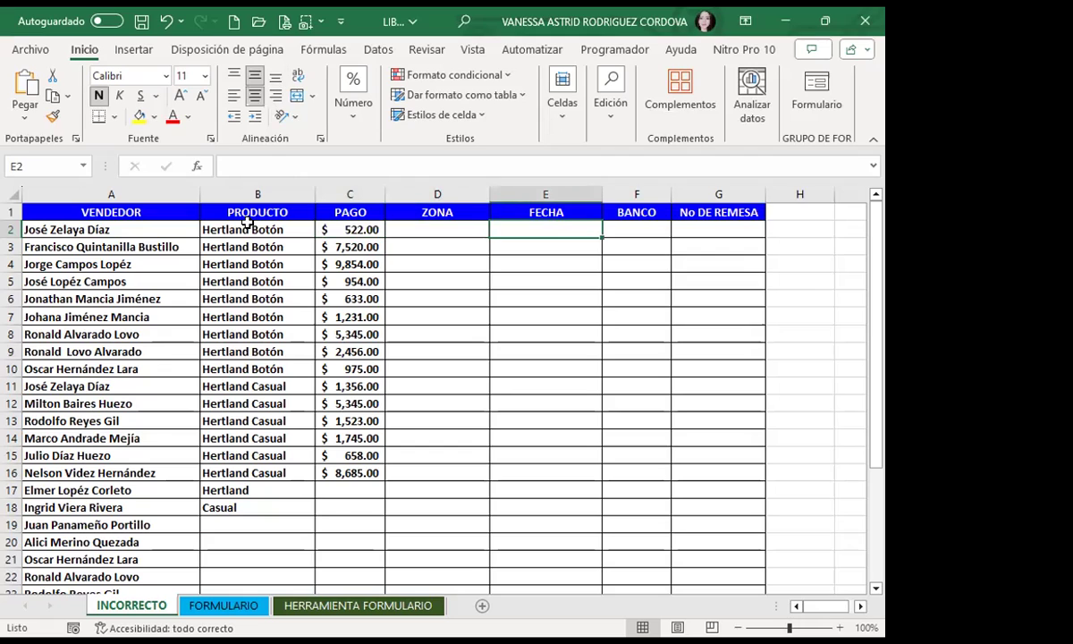
{"action": "key", "text": "Right"}
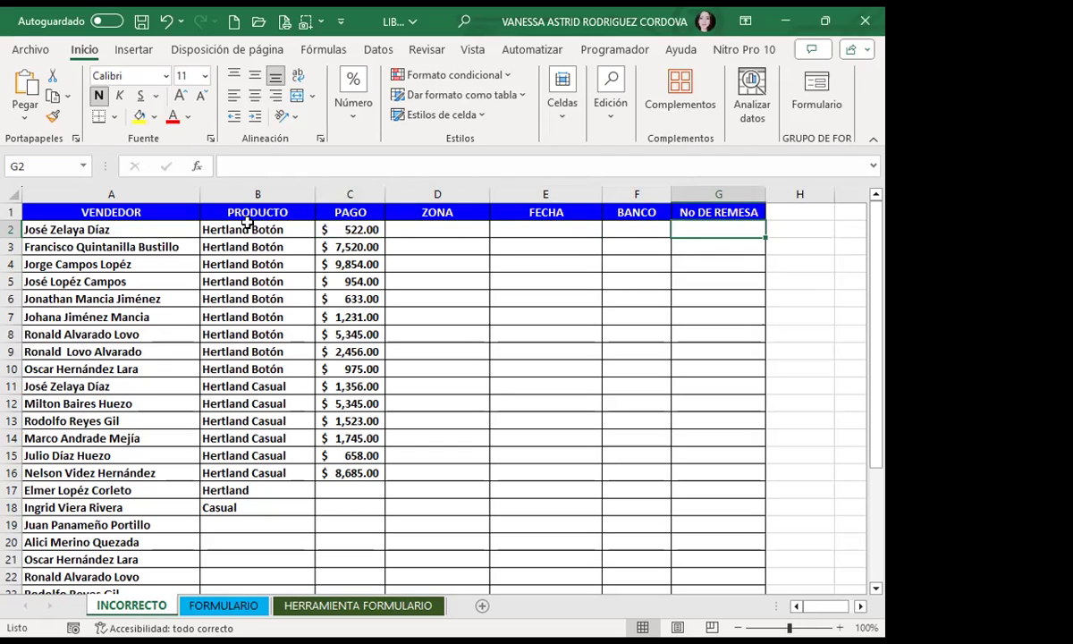
{"action": "key", "text": "Right"}
{"action": "key", "text": "Right"}
{"action": "key", "text": "Right"}
{"action": "key", "text": "Right"}
{"action": "key", "text": "Right"}
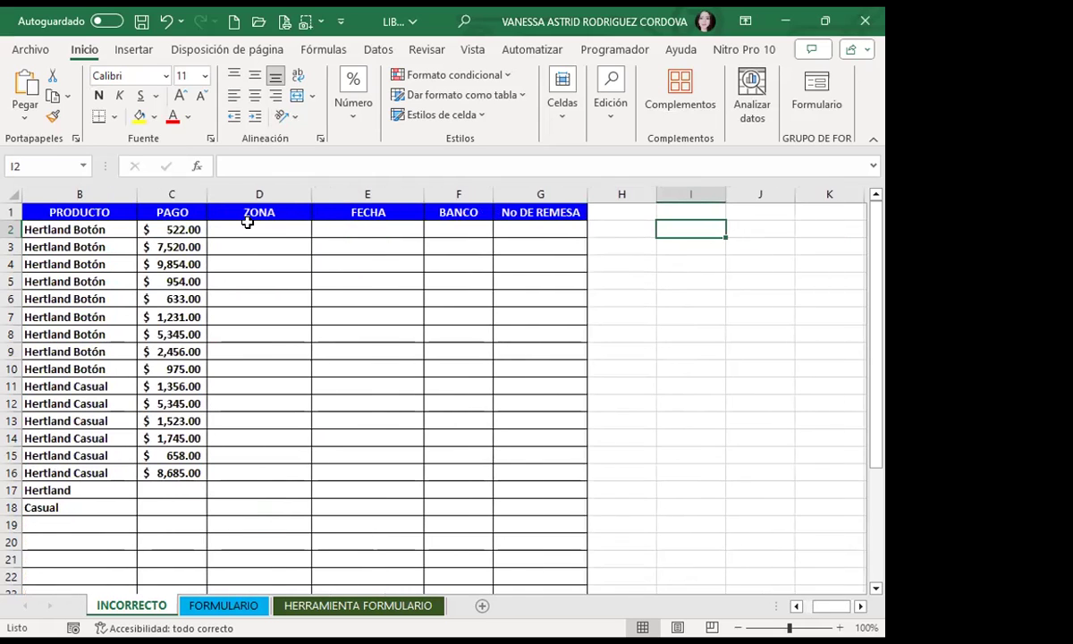
{"action": "key", "text": "Right"}
{"action": "key", "text": "Right"}
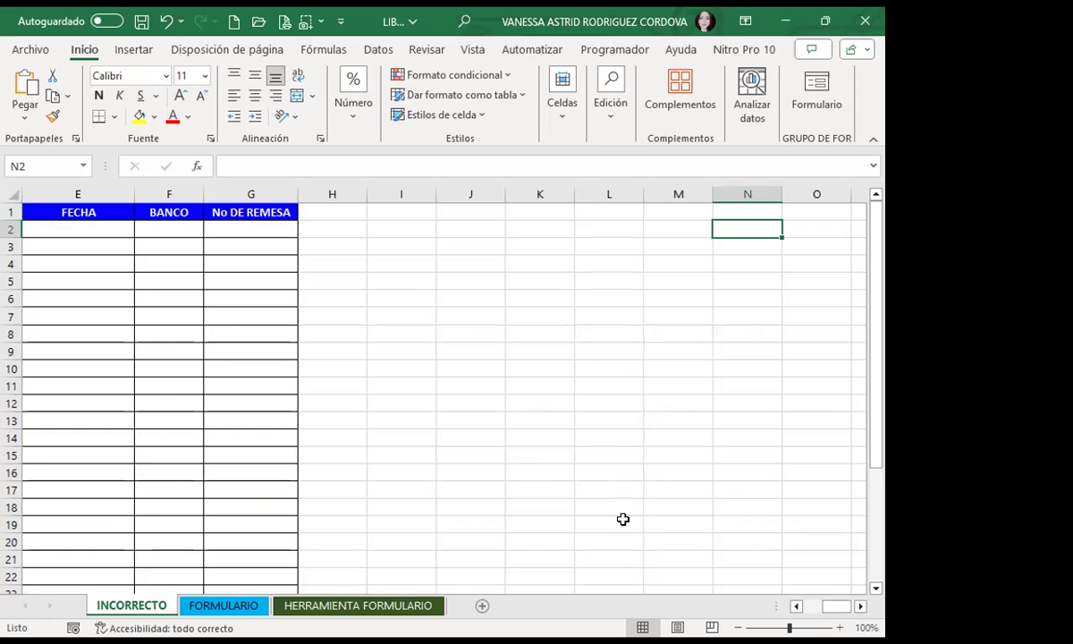
Step: Review the INCORRECTO sheet's rows down to A32, then switch to the FORMULARIO sheet
{"action": "left_click_drag", "start_coordinate": [837, 605], "coordinate": [816, 605]}
{"action": "left_click", "coordinate": [243, 259]}
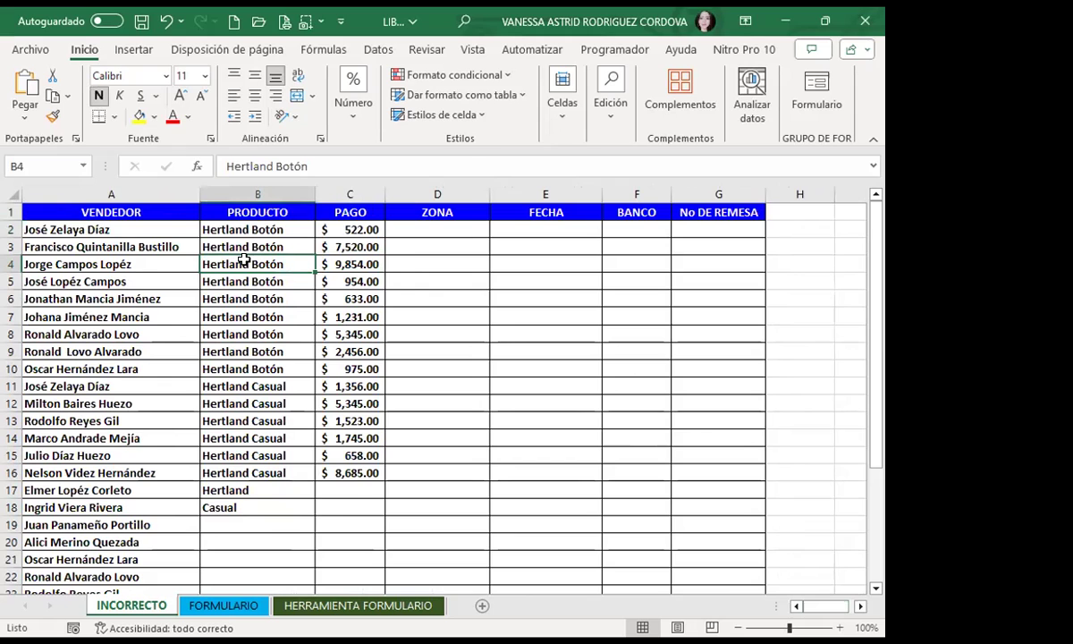
{"action": "scroll", "coordinate": [227, 395], "scroll_direction": "down", "scroll_amount": 9}
{"action": "left_click", "coordinate": [118, 284]}
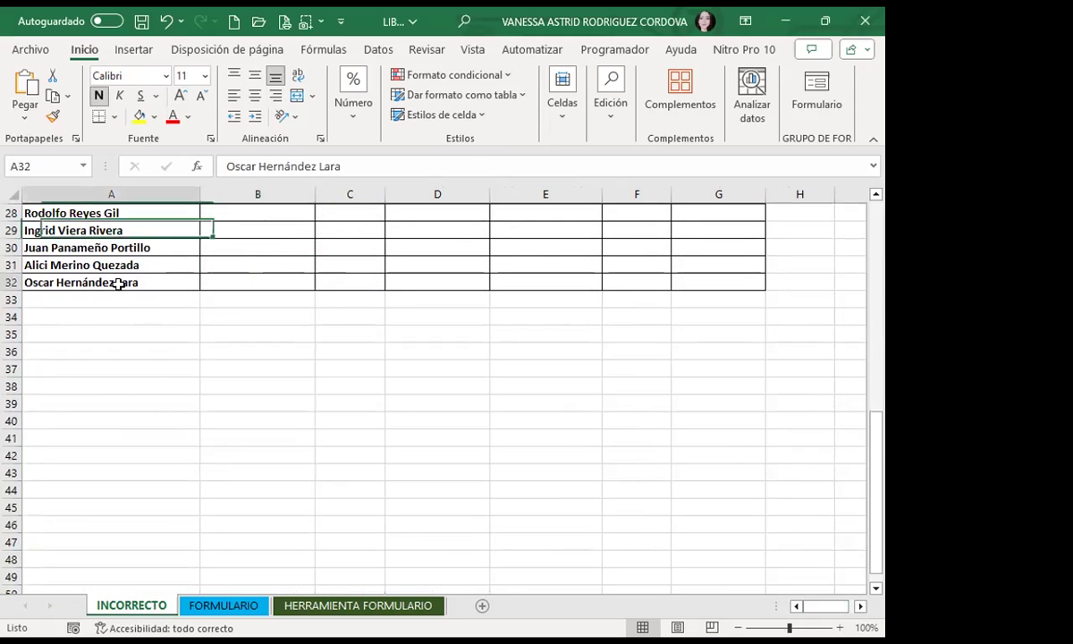
{"action": "scroll", "coordinate": [304, 286], "scroll_direction": "up", "scroll_amount": 5}
{"action": "left_click_drag", "start_coordinate": [441, 318], "coordinate": [465, 403]}
{"action": "left_click_drag", "start_coordinate": [541, 367], "coordinate": [596, 465]}
{"action": "left_click", "coordinate": [425, 455]}
{"action": "scroll", "coordinate": [39, 450], "scroll_direction": "down", "scroll_amount": 5}
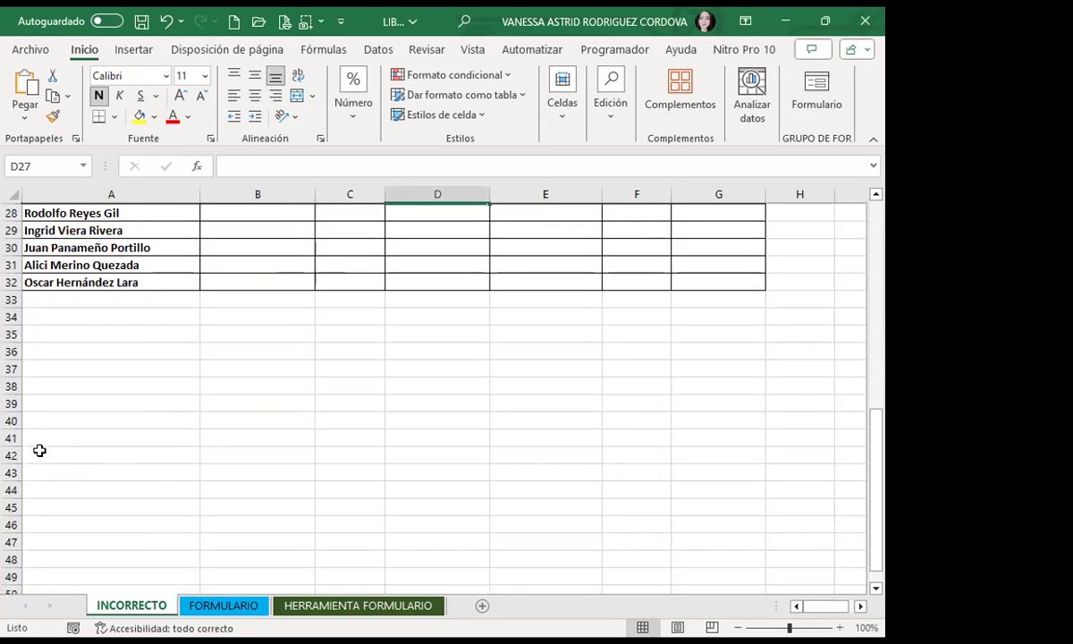
{"action": "scroll", "coordinate": [58, 215], "scroll_direction": "up", "scroll_amount": 1}
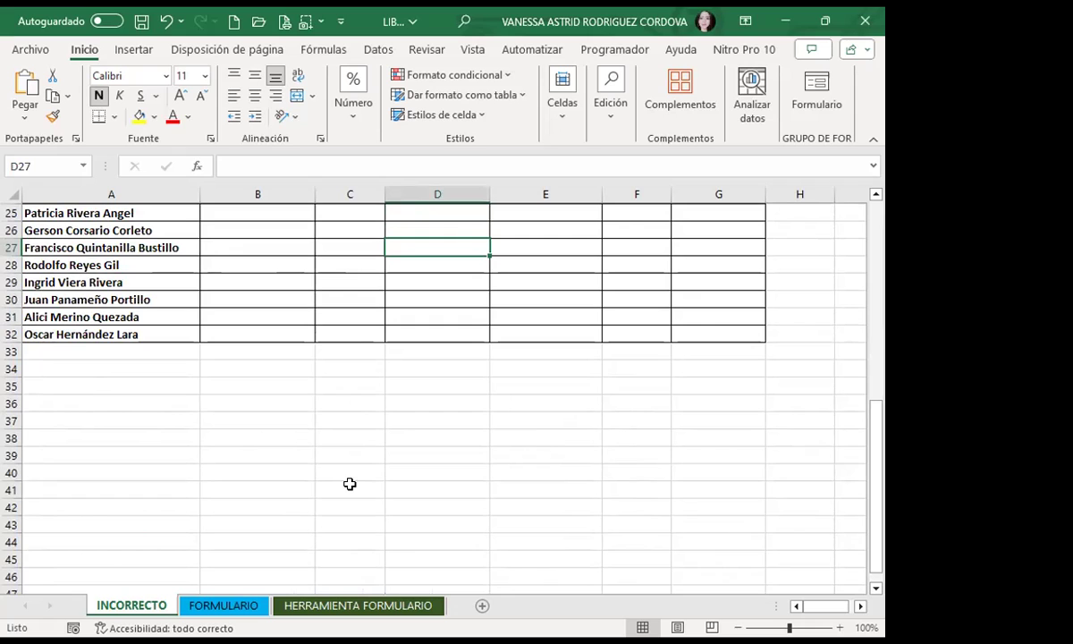
{"action": "scroll", "coordinate": [100, 456], "scroll_direction": "up", "scroll_amount": 4}
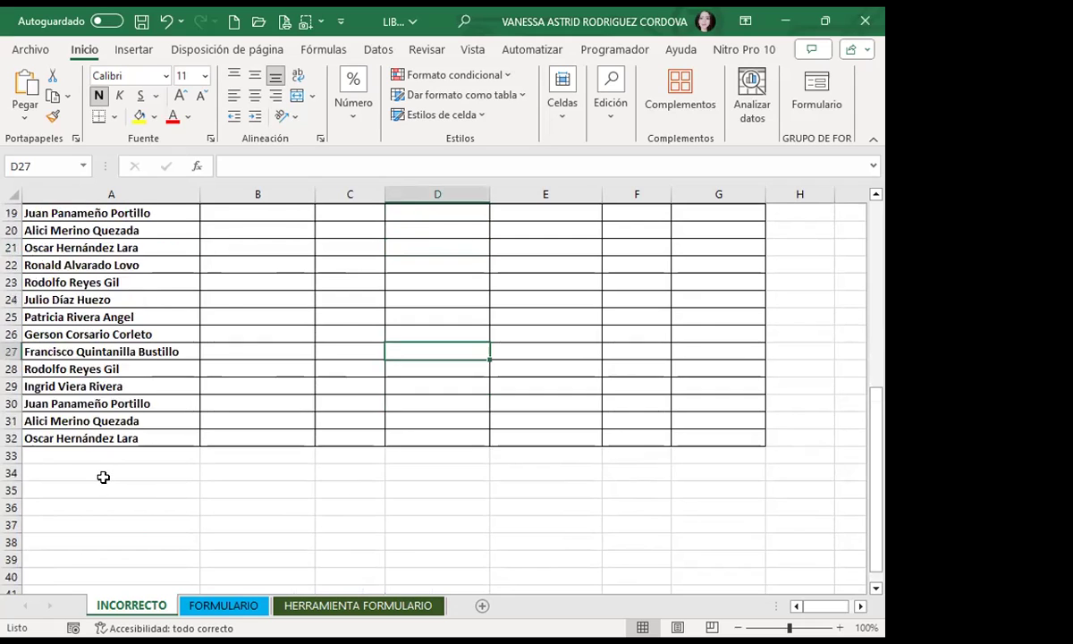
{"action": "scroll", "coordinate": [54, 384], "scroll_direction": "down", "scroll_amount": 4}
{"action": "left_click", "coordinate": [108, 331]}
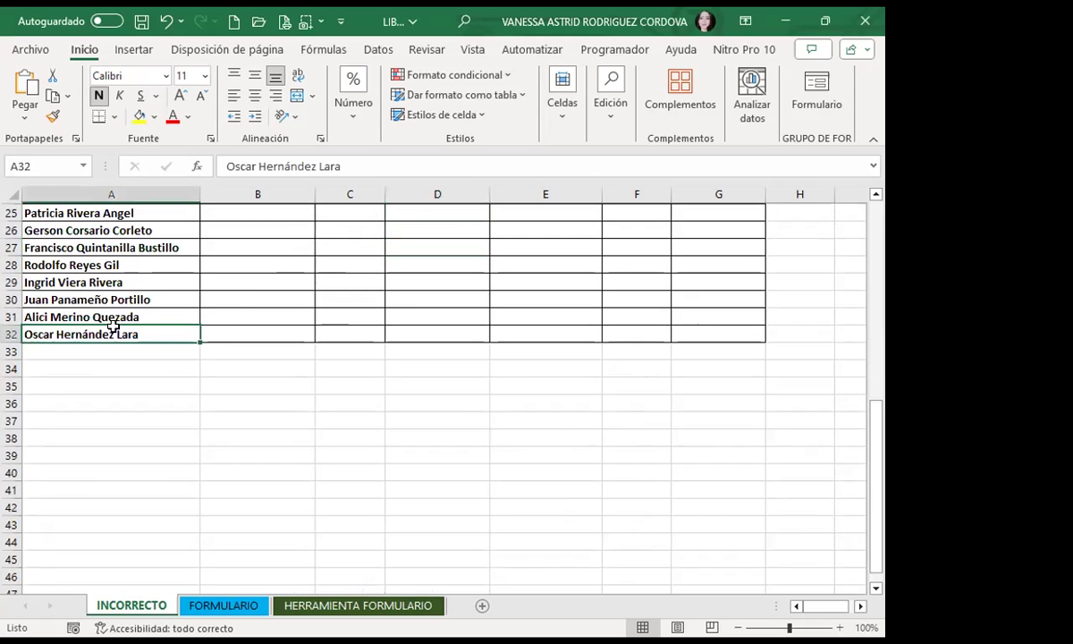
{"action": "scroll", "coordinate": [106, 367], "scroll_direction": "up", "scroll_amount": 8}
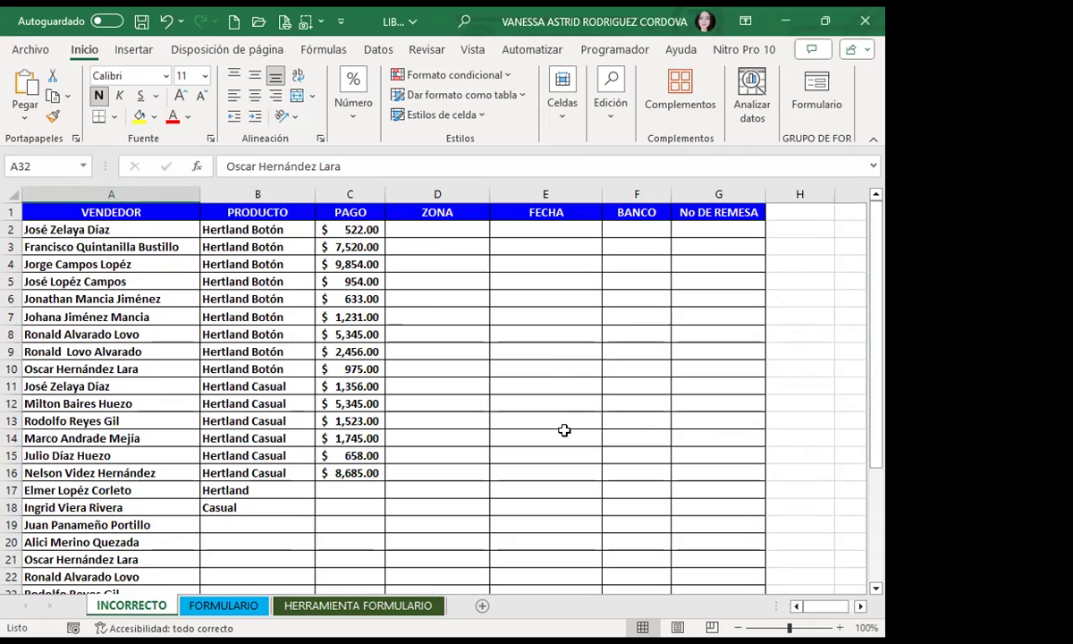
{"action": "left_click", "coordinate": [562, 380]}
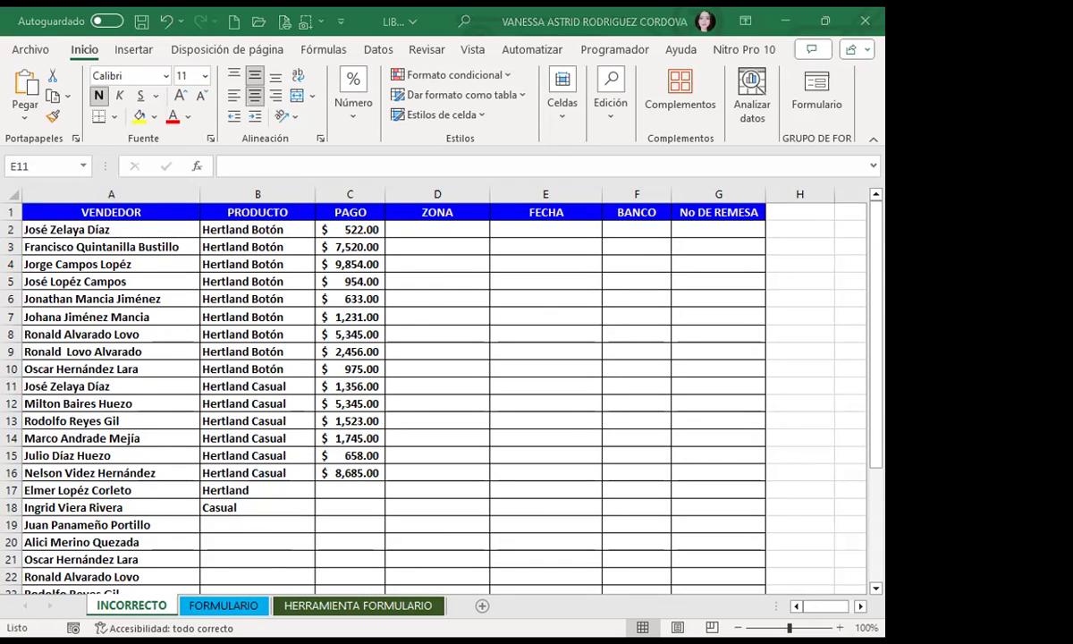
{"action": "left_click", "coordinate": [224, 606]}
Step: Select A2, open and close the data form, then reopen it at record 1 of 31
{"action": "left_click", "coordinate": [359, 314]}
{"action": "scroll", "coordinate": [370, 313], "scroll_direction": "down", "scroll_amount": 3}
{"action": "scroll", "coordinate": [179, 303], "scroll_direction": "up", "scroll_amount": 7}
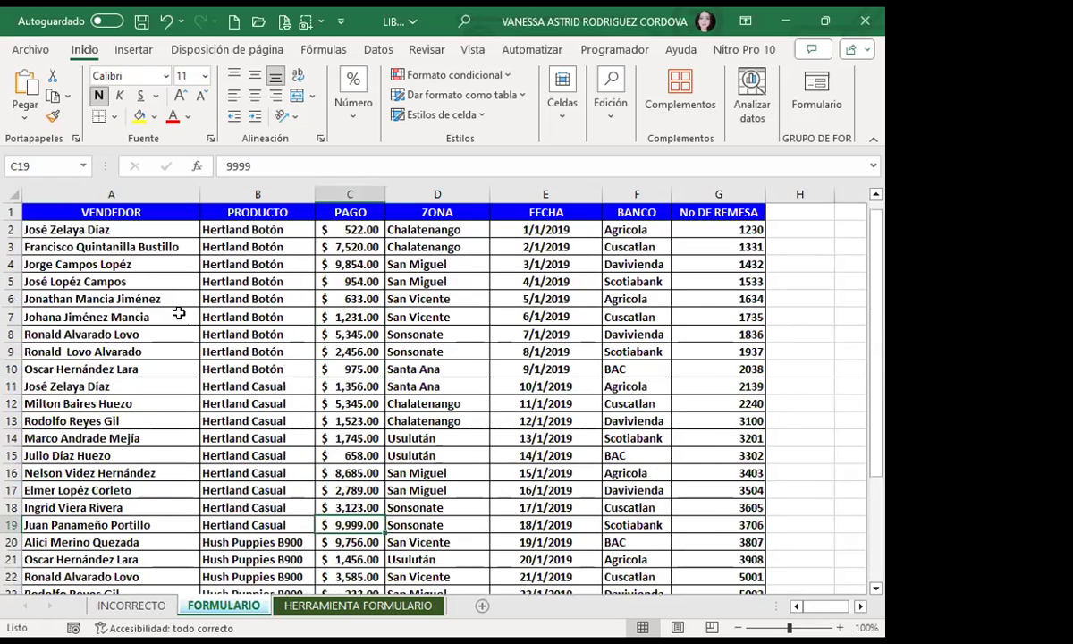
{"action": "left_click", "coordinate": [152, 231]}
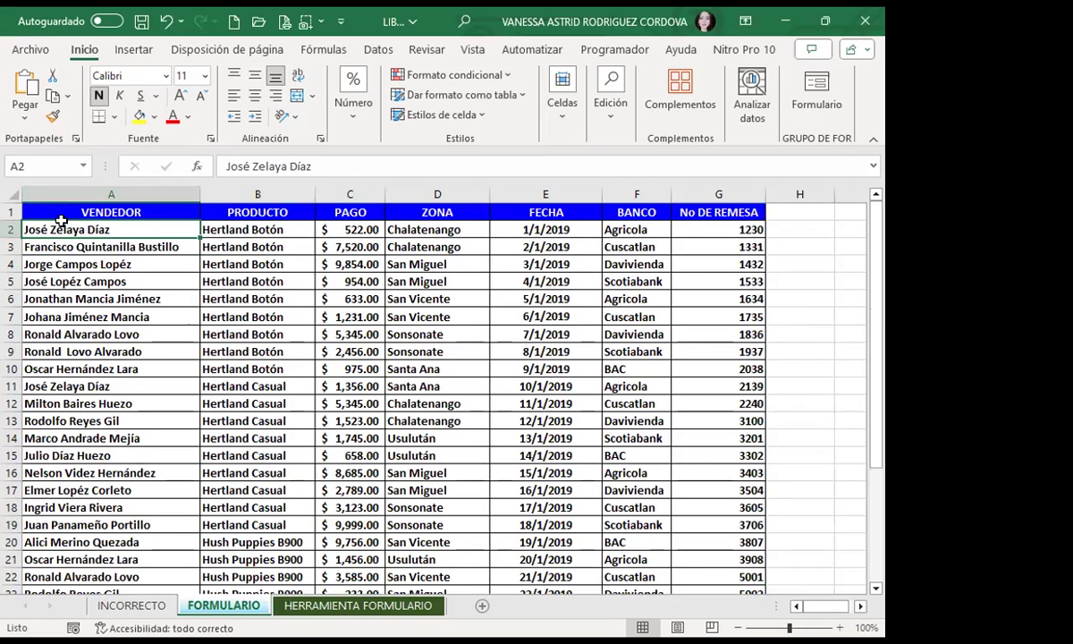
{"action": "left_click", "coordinate": [816, 93]}
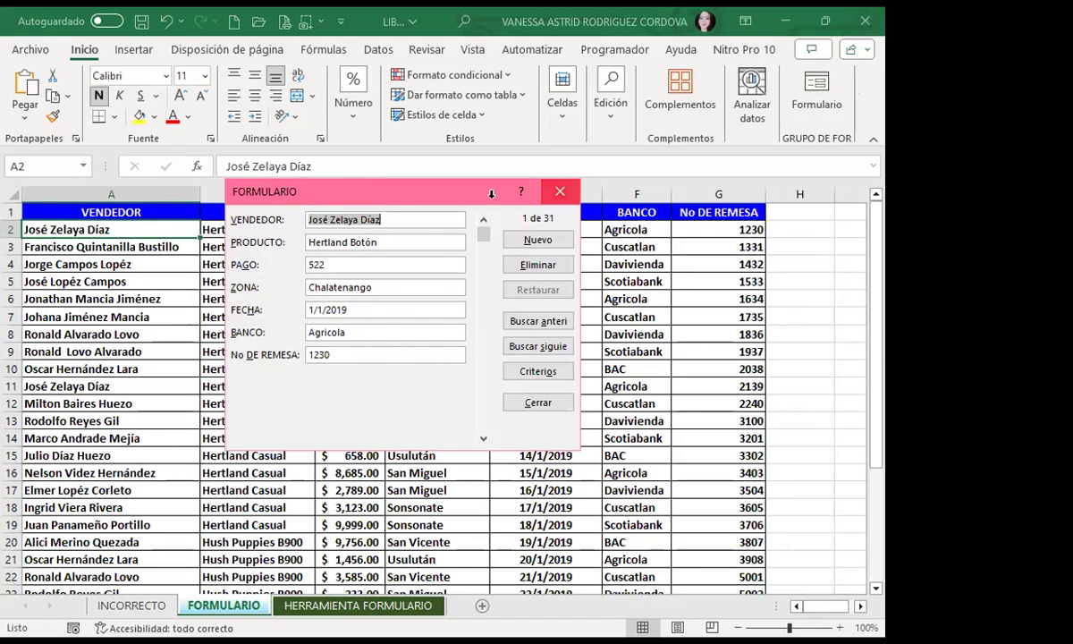
{"action": "left_click", "coordinate": [560, 191]}
{"action": "left_click", "coordinate": [445, 433]}
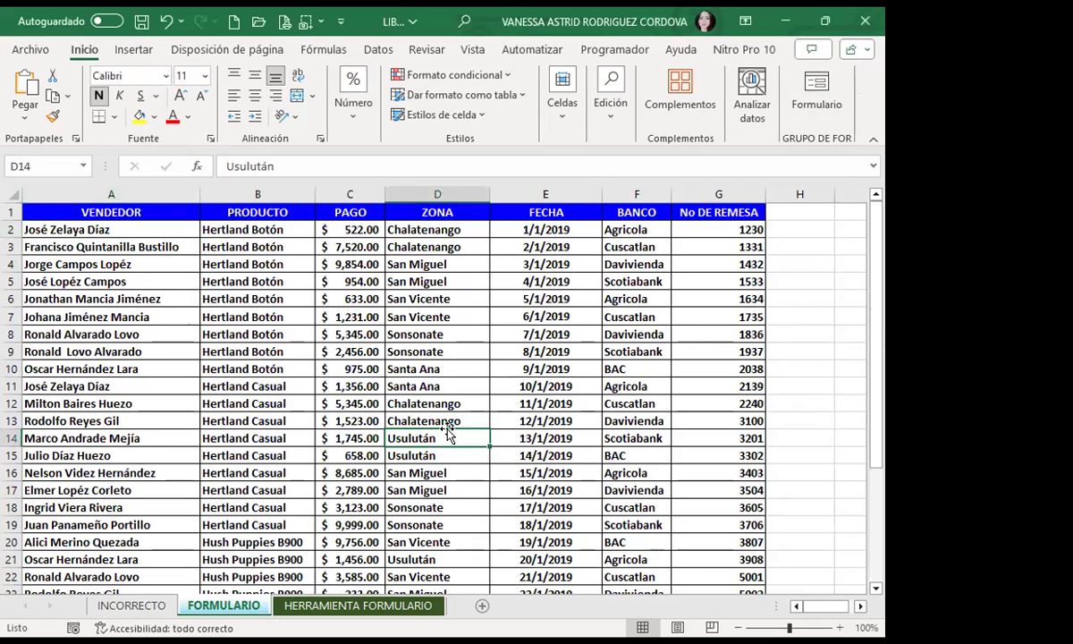
{"action": "left_click", "coordinate": [816, 89]}
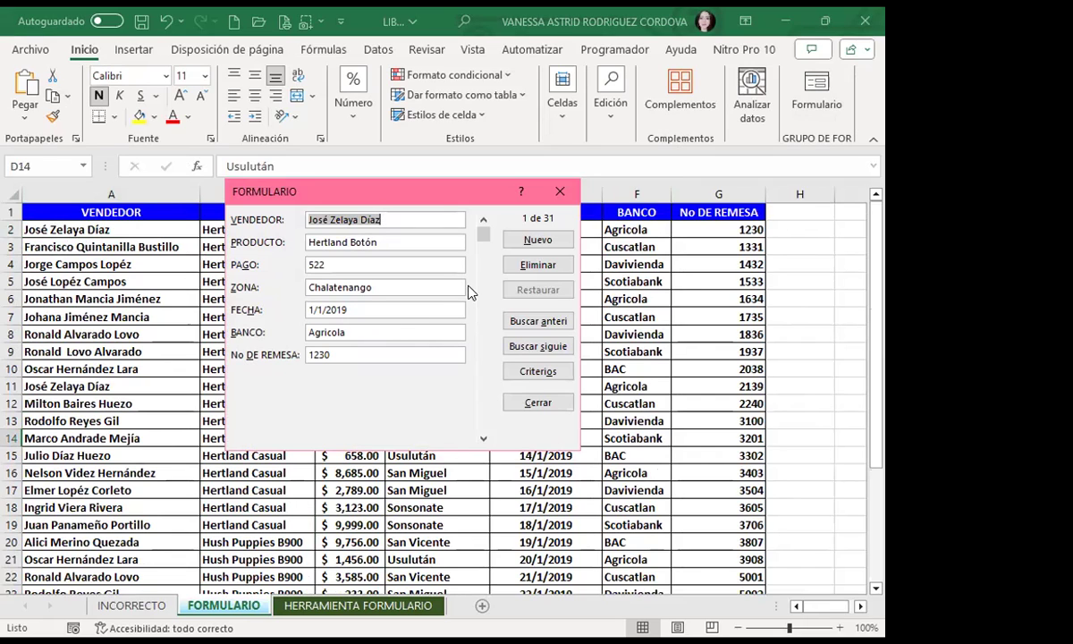
Step: Step through the data form's records, then drag the scroll bar back to record 1 of 31
{"action": "left_click", "coordinate": [483, 439]}
{"action": "left_click", "coordinate": [483, 439]}
{"action": "left_click", "coordinate": [483, 439]}
{"action": "key", "text": "ctrl+Page_Up"}
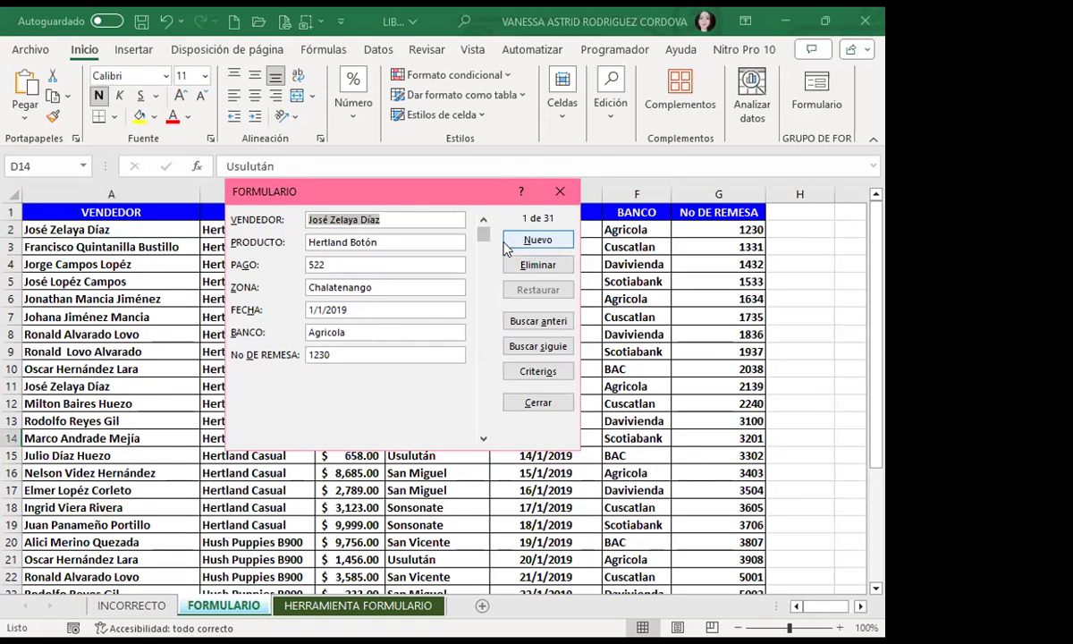
{"action": "left_click_drag", "start_coordinate": [484, 234], "coordinate": [477, 434]}
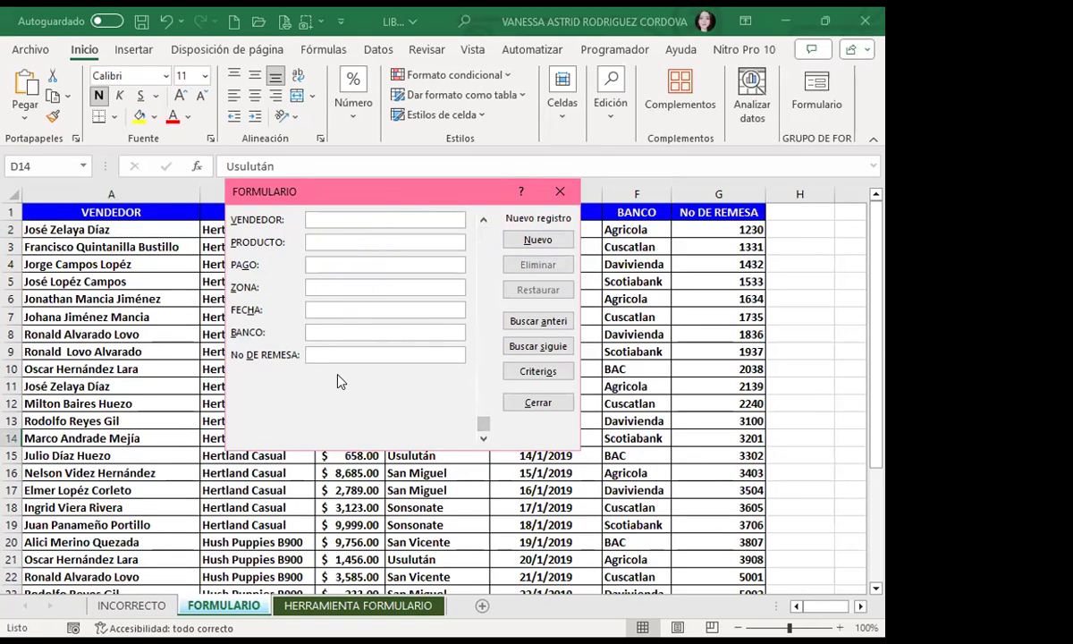
{"action": "left_click", "coordinate": [482, 220]}
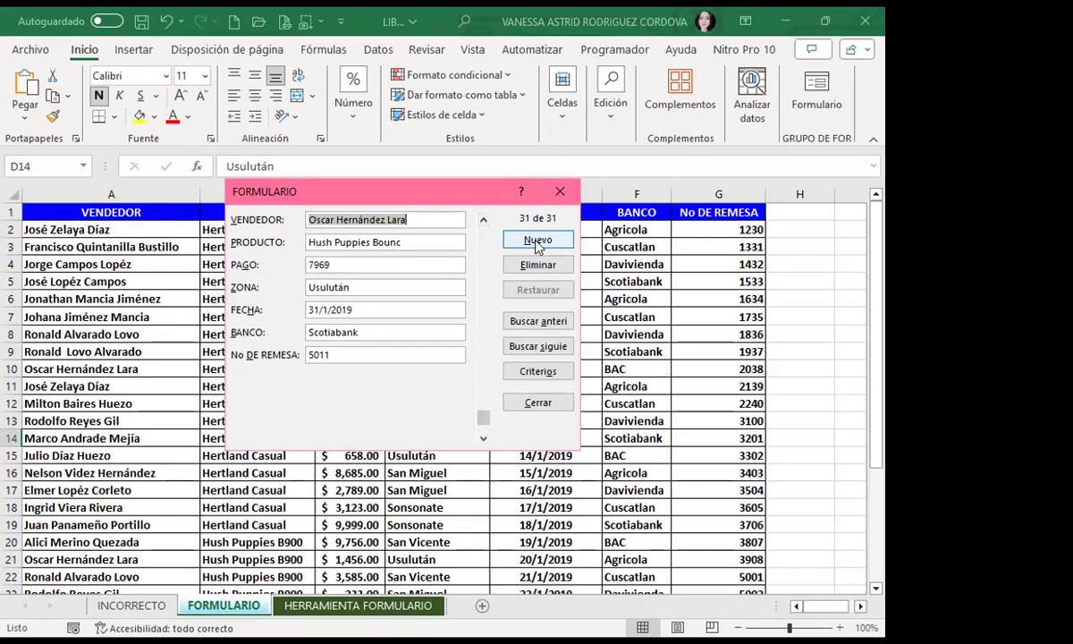
{"action": "left_click_drag", "start_coordinate": [483, 419], "coordinate": [453, 201]}
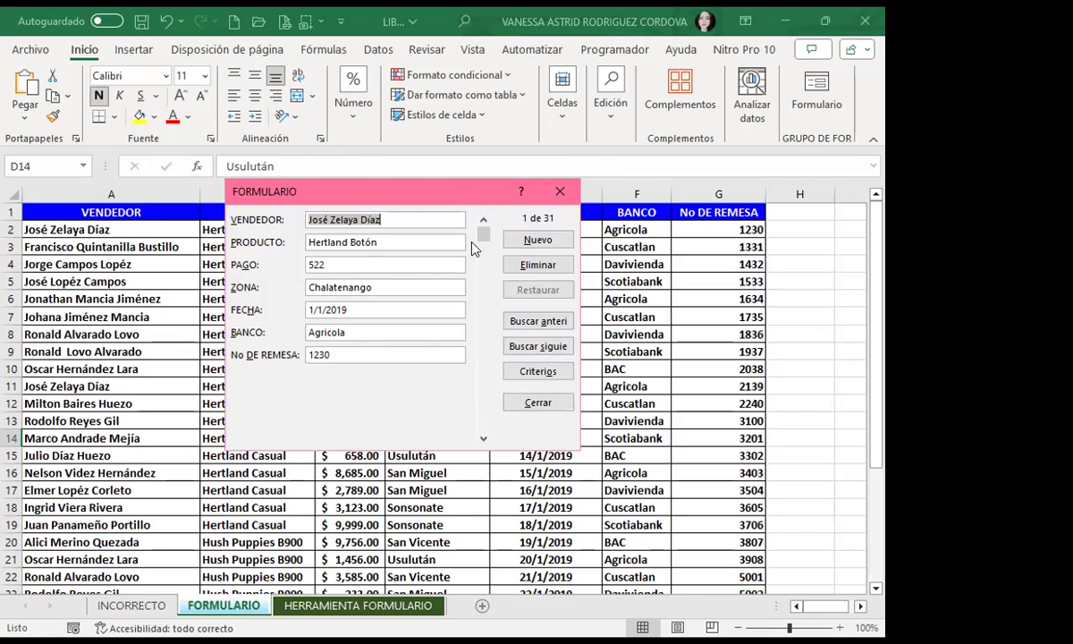
Step: Add a form record: seller's name, HERTLAND, 1450, SAN MIGUEL, 12/2/2019, AGRICOLA, remittance 5013
{"action": "left_click", "coordinate": [538, 241]}
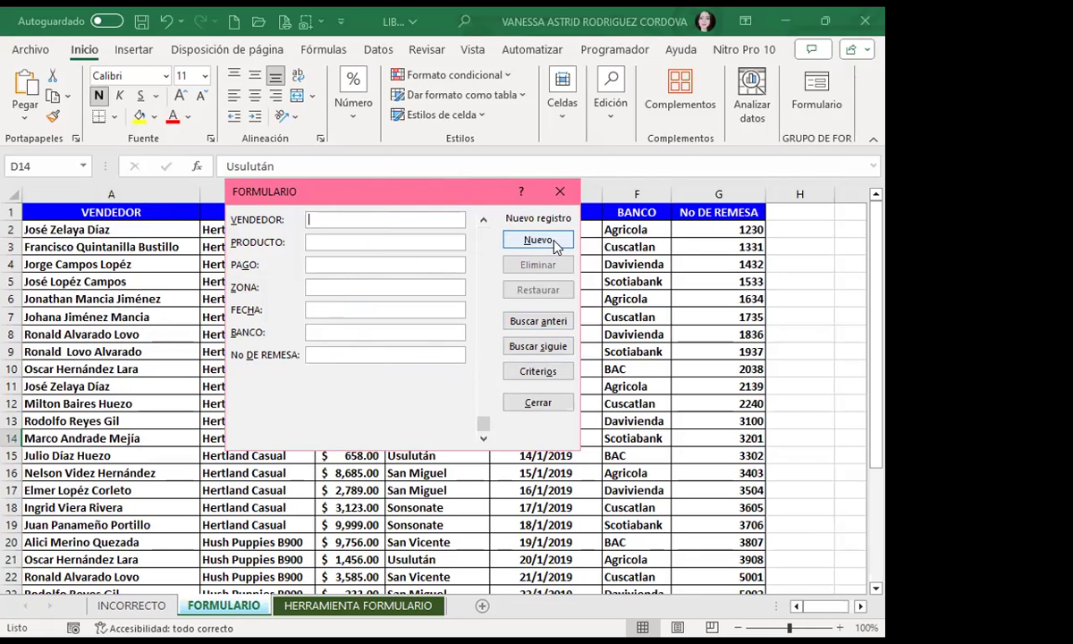
{"action": "type", "text": "vanes"}
{"action": "key", "text": "BackSpace"}
{"action": "key", "text": "BackSpace"}
{"action": "key", "text": "BackSpace"}
{"action": "key", "text": "BackSpace"}
{"action": "key", "text": "BackSpace"}
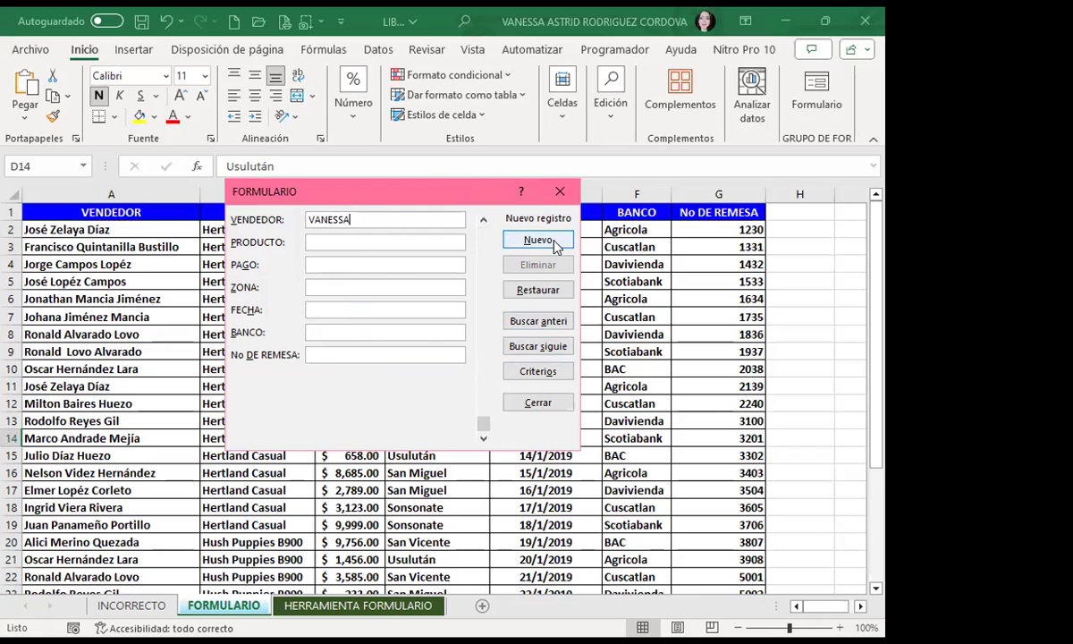
{"action": "key", "text": "Tab"}
{"action": "type", "text": "HERTLA"}
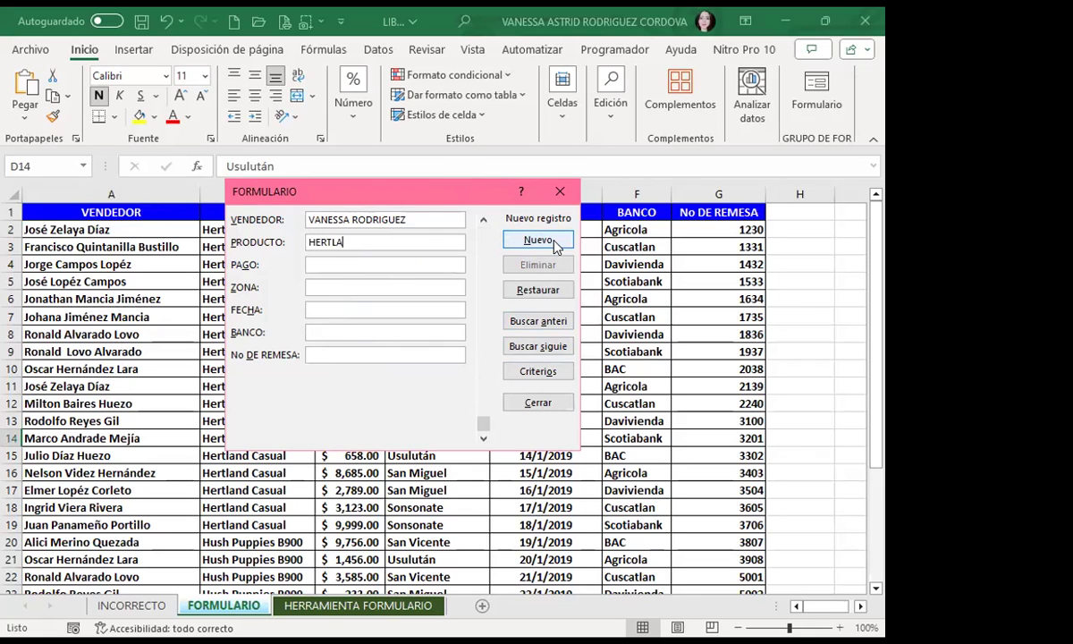
{"action": "type", "text": "ND"}
{"action": "type", "text": "1450"}
{"action": "key", "text": "Tab"}
{"action": "type", "text": "SAN MIGUEL"}
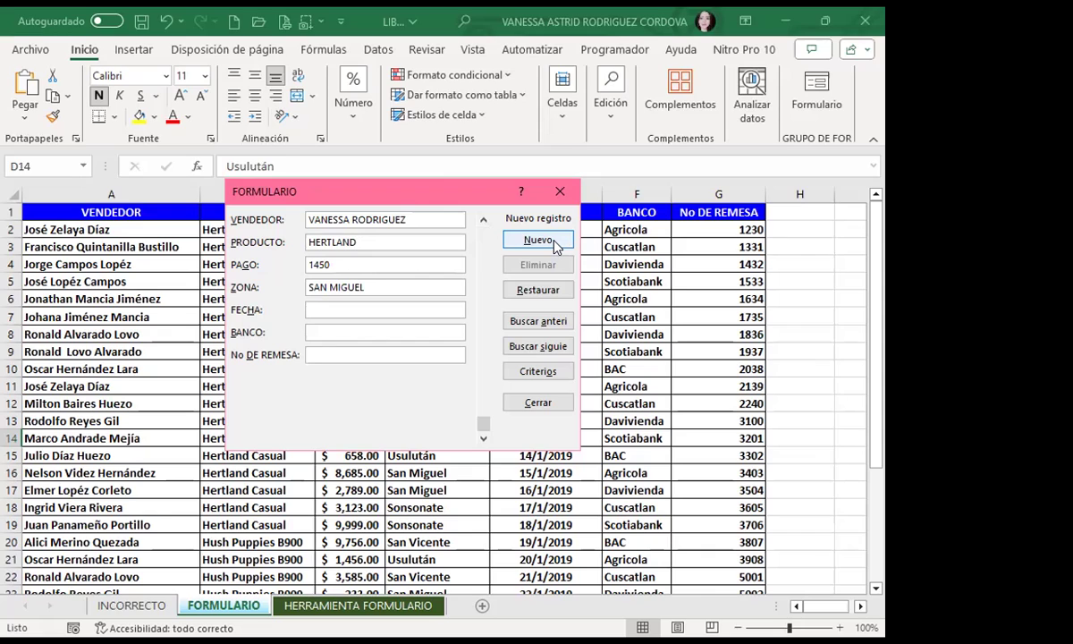
{"action": "type", "text": "12/2/2"}
{"action": "type", "text": "019"}
{"action": "type", "text": "AGRICO"}
{"action": "type", "text": "LA"}
{"action": "key", "text": "Tab"}
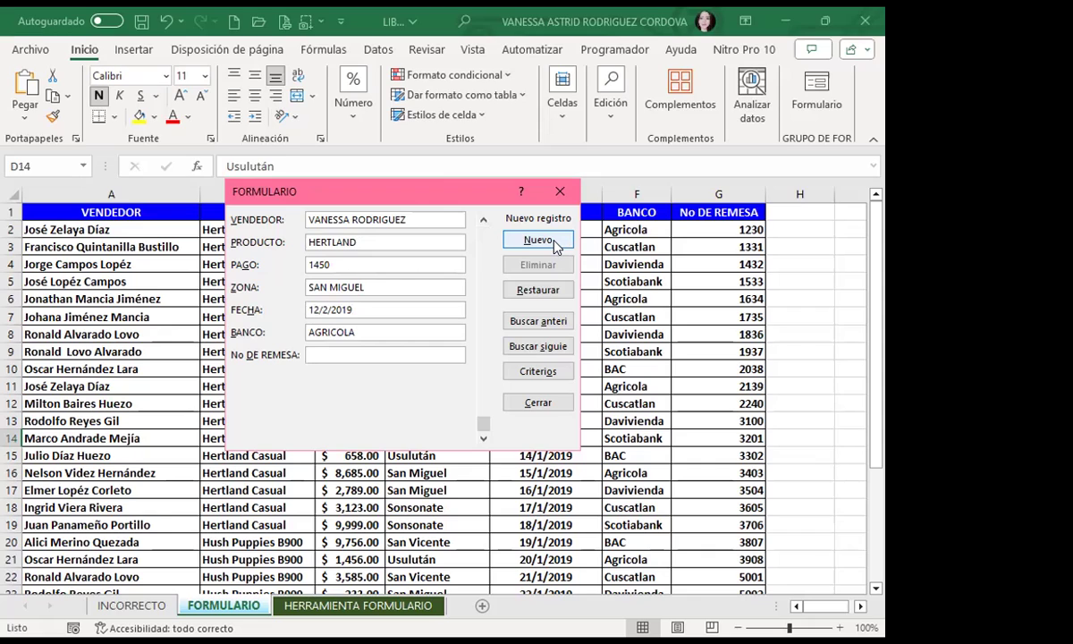
{"action": "type", "text": "5013"}
{"action": "left_click", "coordinate": [555, 247]}
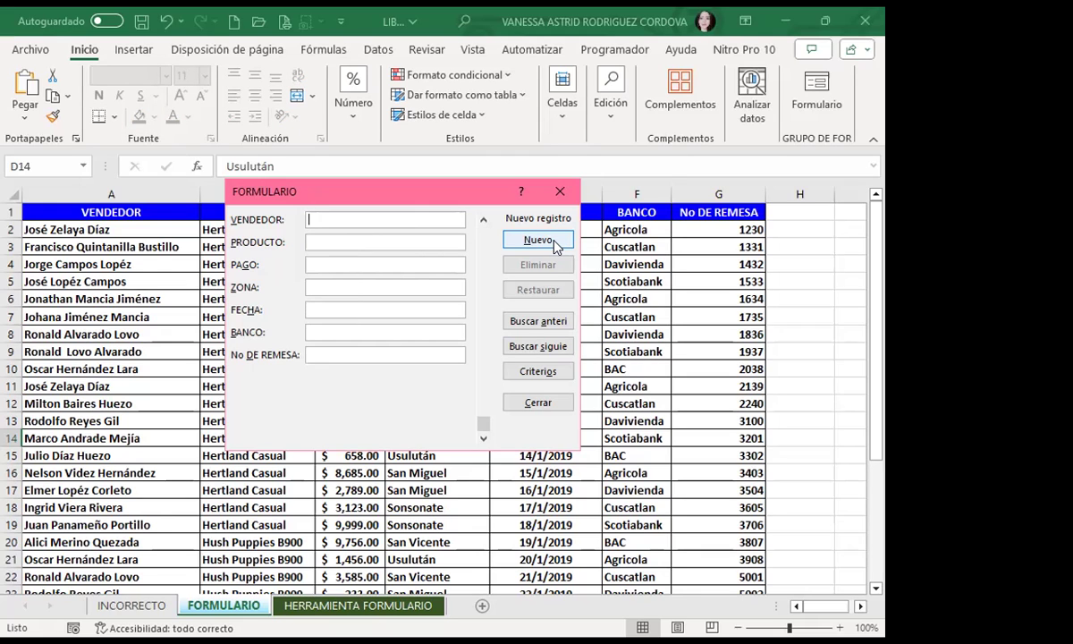
Step: Close the data form and check the new record's payment value in C33
{"action": "left_click", "coordinate": [560, 193]}
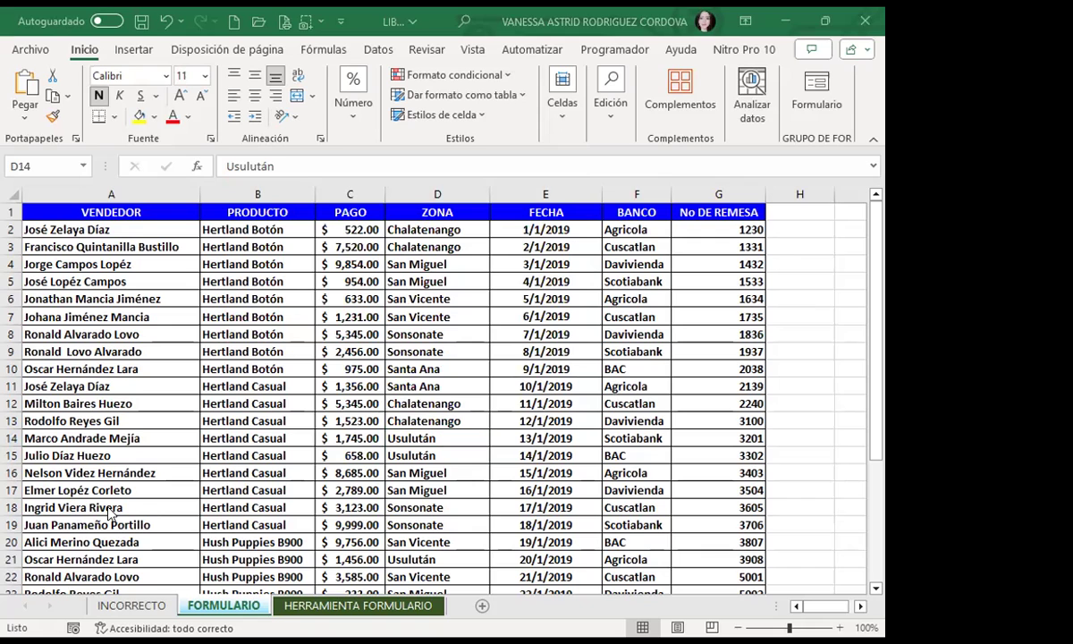
{"action": "scroll", "coordinate": [143, 376], "scroll_direction": "down", "scroll_amount": 6}
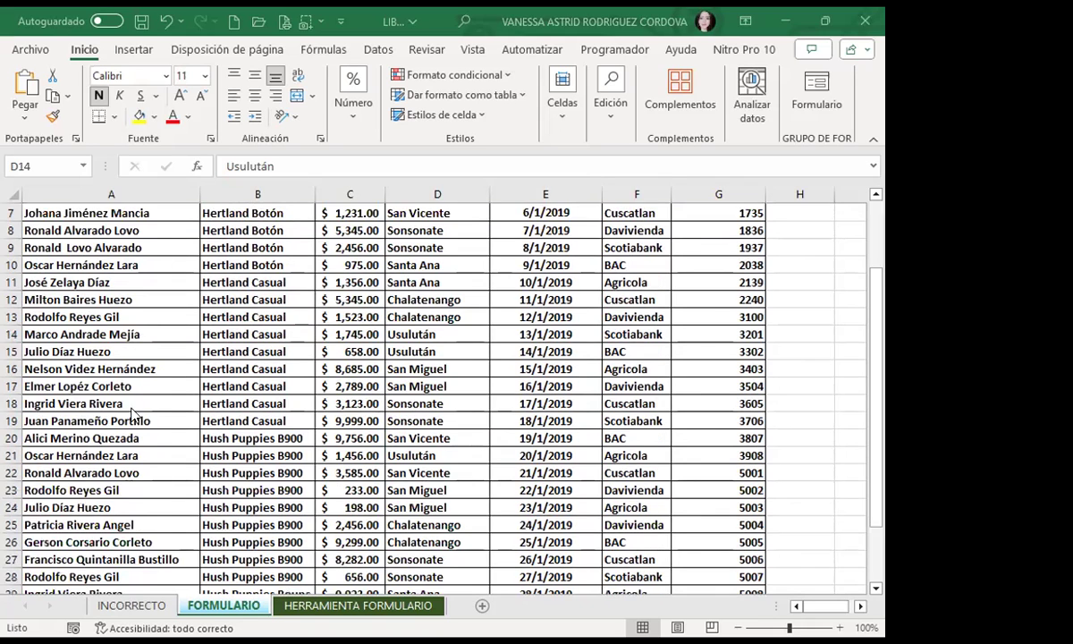
{"action": "scroll", "coordinate": [143, 377], "scroll_direction": "down", "scroll_amount": 2}
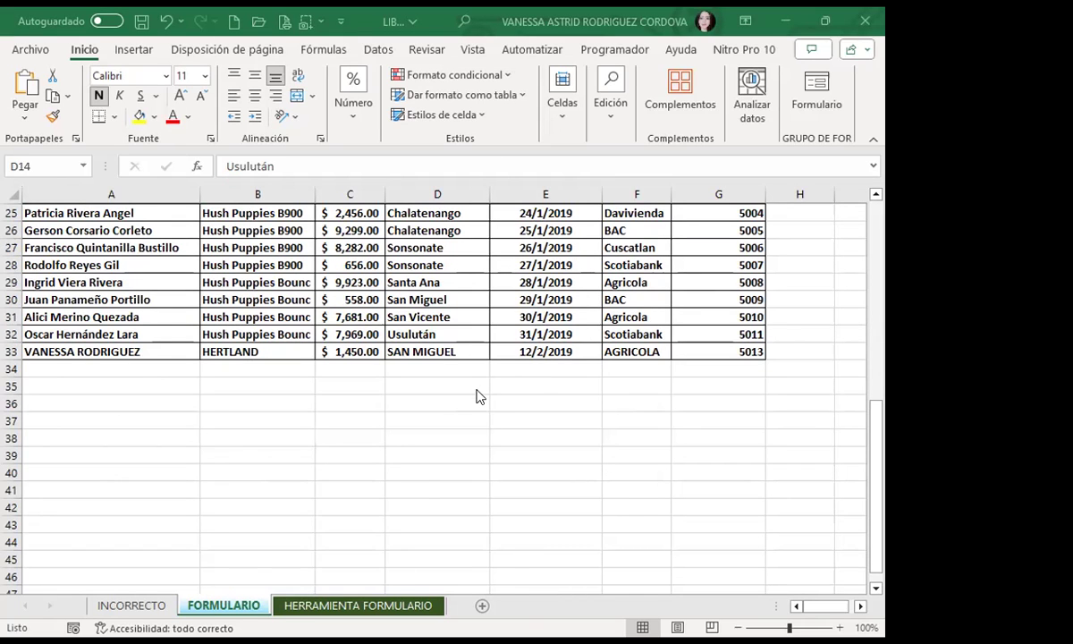
{"action": "scroll", "coordinate": [450, 406], "scroll_direction": "up", "scroll_amount": 4}
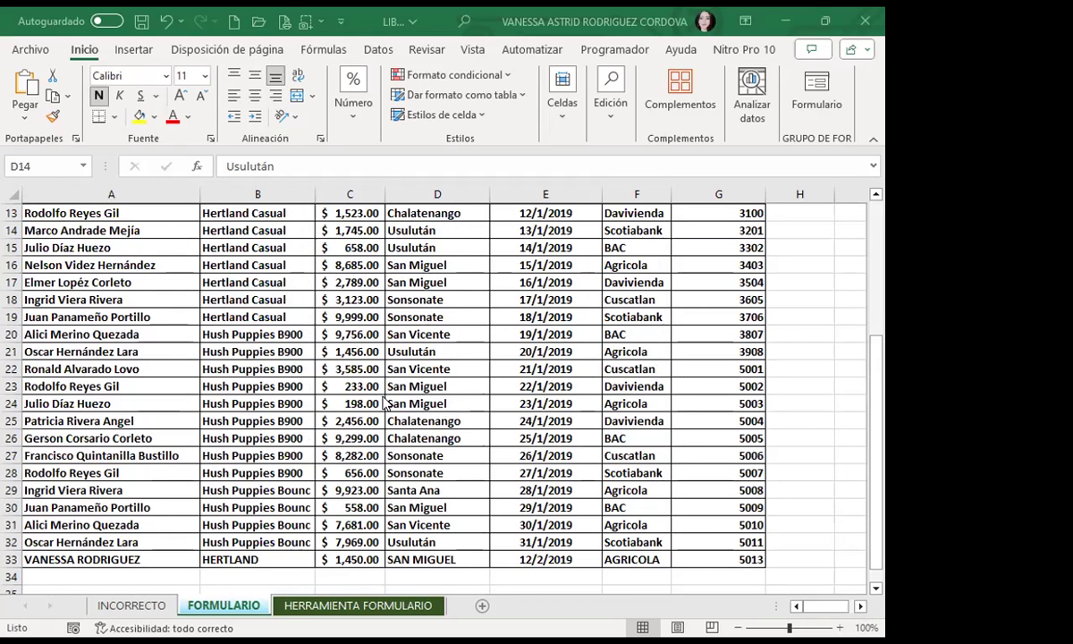
{"action": "scroll", "coordinate": [362, 375], "scroll_direction": "down", "scroll_amount": 3}
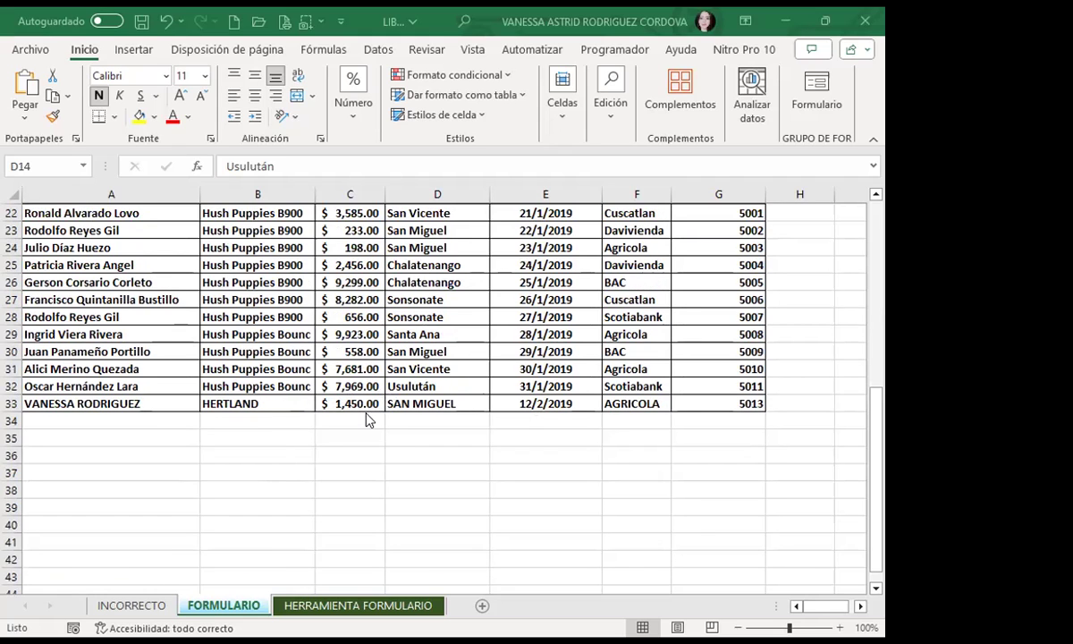
{"action": "left_click", "coordinate": [371, 404]}
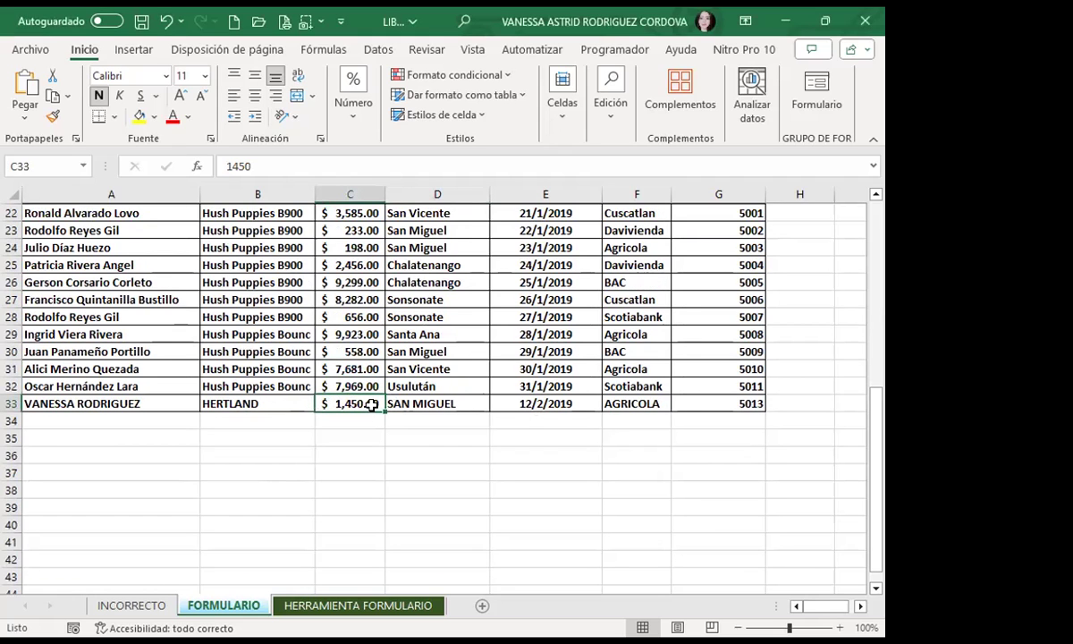
Step: Inspect the empty row 34 below the table, selecting cells A34 and E34
{"action": "scroll", "coordinate": [490, 391], "scroll_direction": "up", "scroll_amount": 4}
{"action": "scroll", "coordinate": [72, 358], "scroll_direction": "down", "scroll_amount": 5}
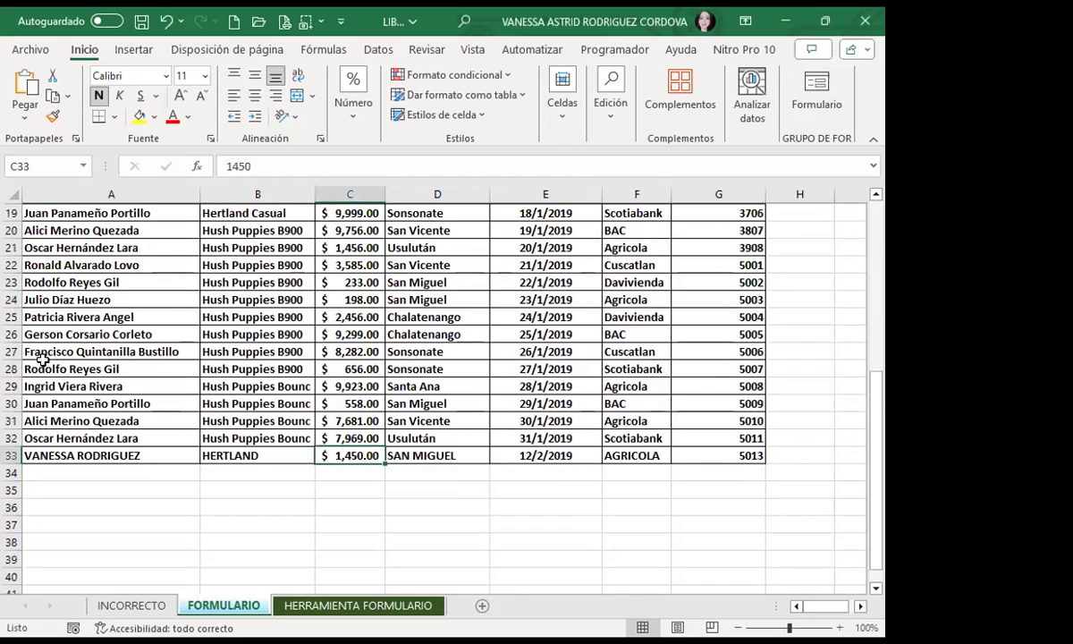
{"action": "left_click", "coordinate": [122, 368]}
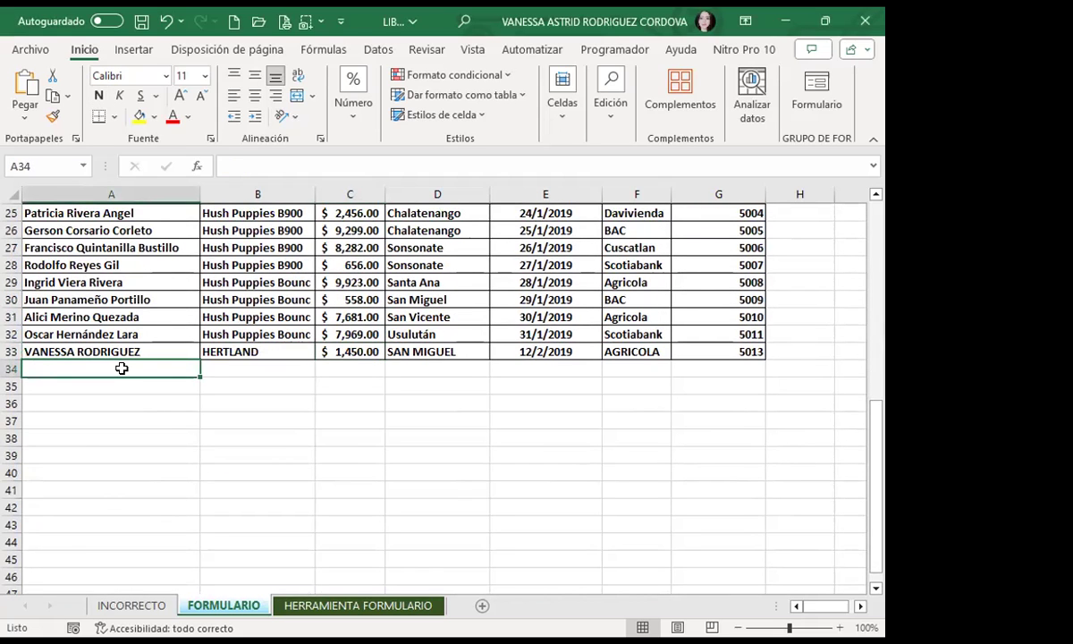
{"action": "left_click", "coordinate": [539, 368]}
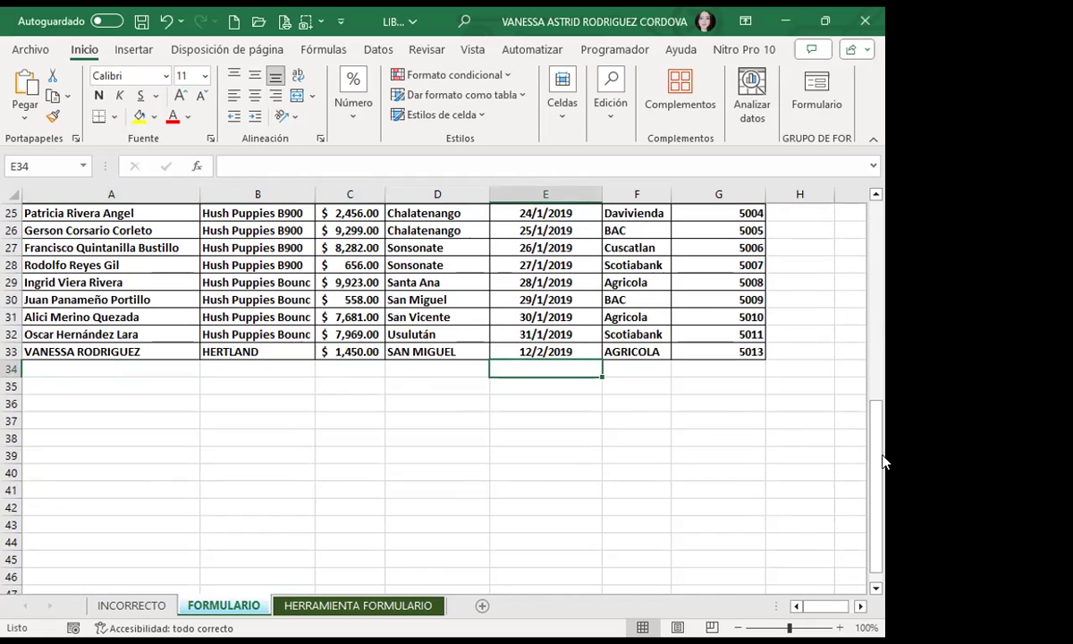
{"action": "scroll", "coordinate": [399, 359], "scroll_direction": "up", "scroll_amount": 8}
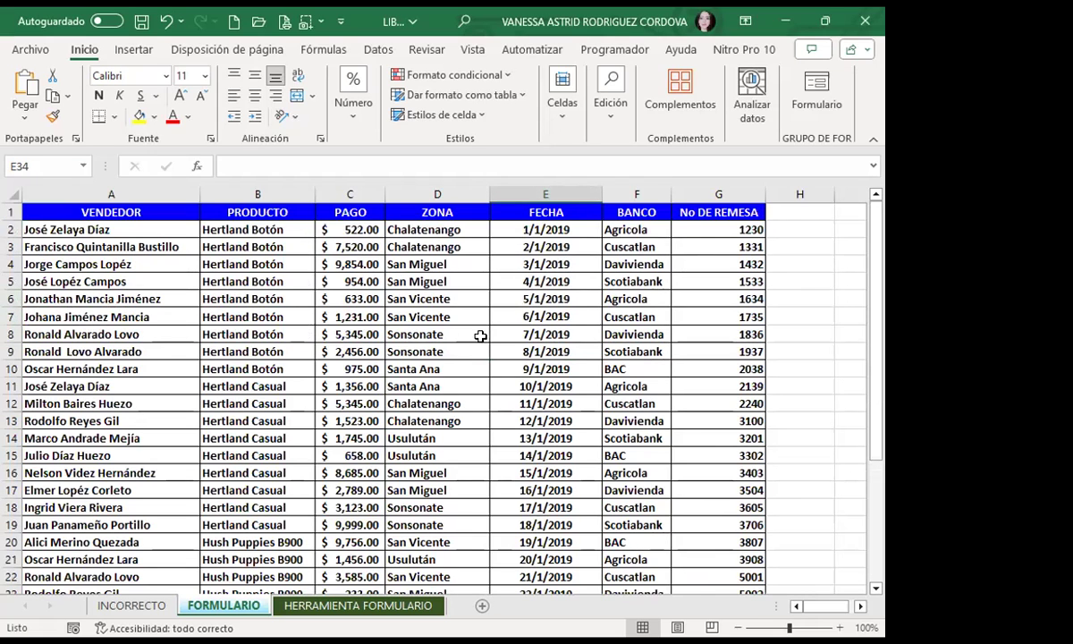
{"action": "scroll", "coordinate": [591, 357], "scroll_direction": "down", "scroll_amount": 8}
{"action": "scroll", "coordinate": [345, 444], "scroll_direction": "down", "scroll_amount": 1}
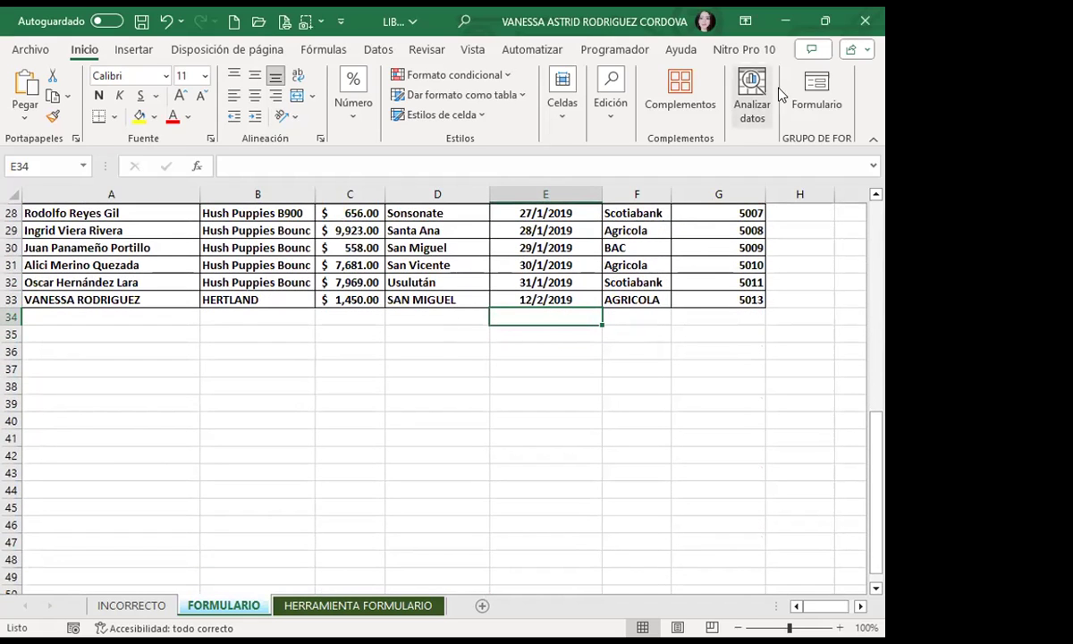
{"action": "left_click", "coordinate": [816, 93]}
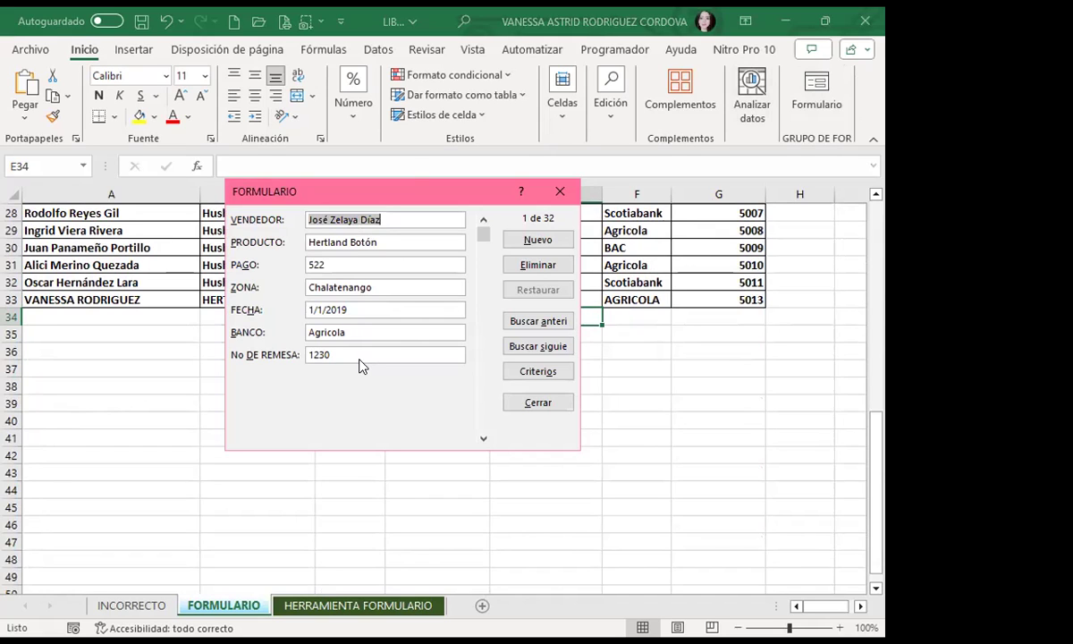
{"action": "left_click", "coordinate": [559, 190]}
{"action": "left_click", "coordinate": [515, 332]}
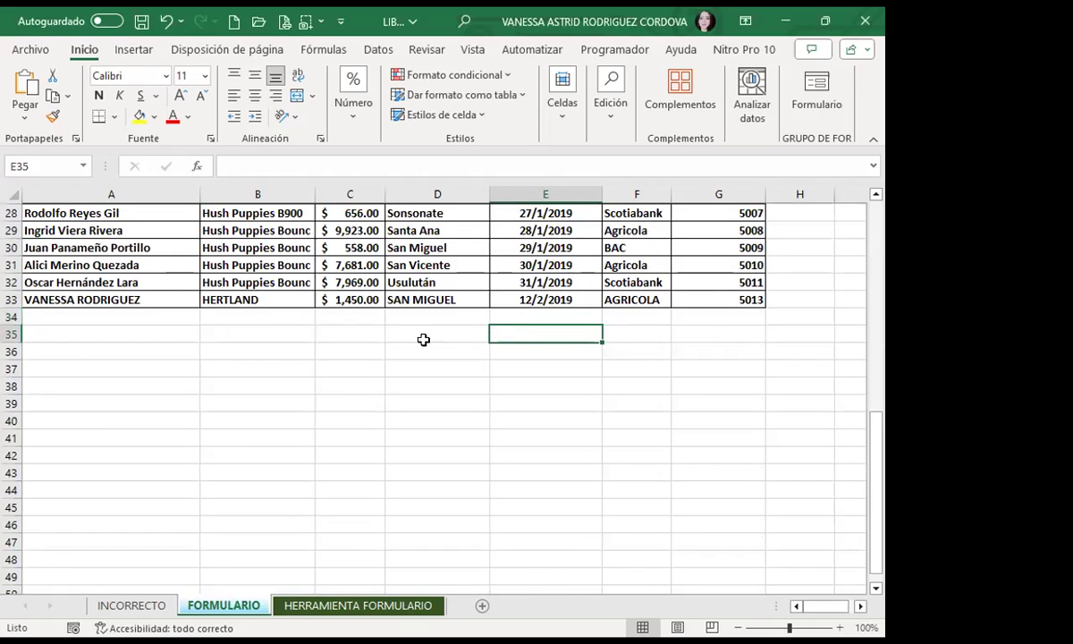
Step: Start row 34 with a seller's name in A34 and product BOUNC in B34
{"action": "left_click", "coordinate": [534, 315]}
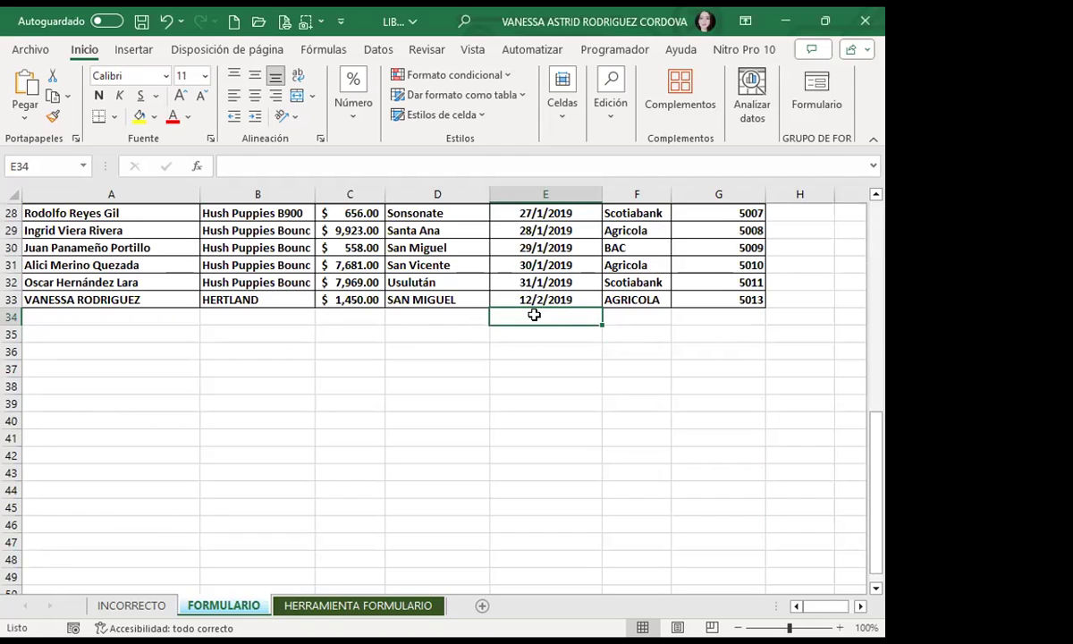
{"action": "left_click", "coordinate": [168, 317]}
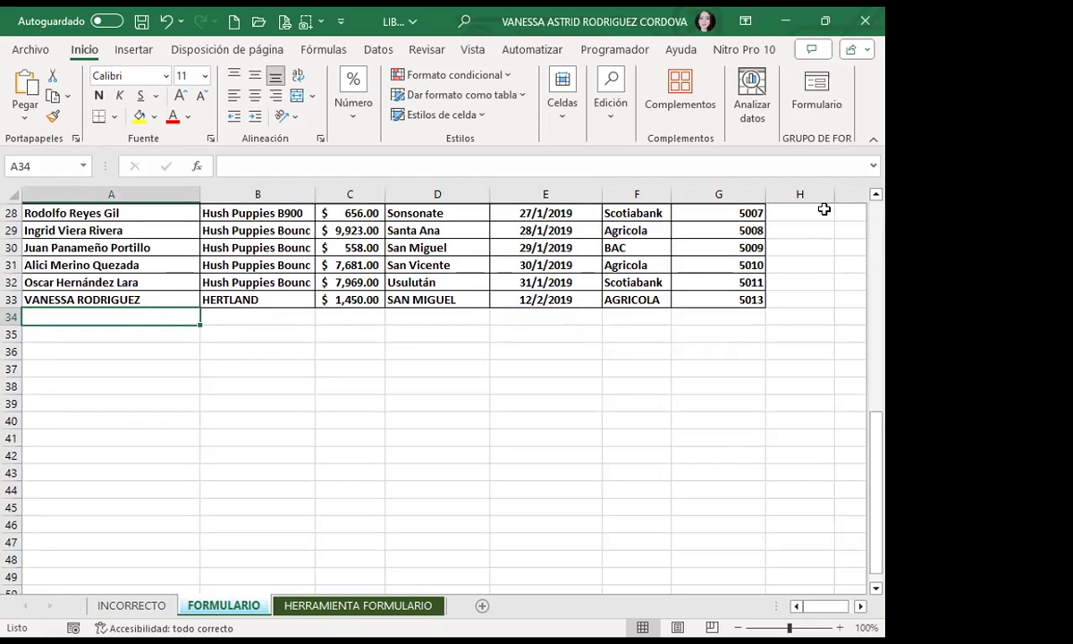
{"action": "key", "text": "Down"}
{"action": "key", "text": "Down"}
{"action": "key", "text": "Down"}
{"action": "key", "text": "Down"}
{"action": "key", "text": "Down"}
{"action": "left_click", "coordinate": [151, 315]}
{"action": "type", "text": "ASTRID"}
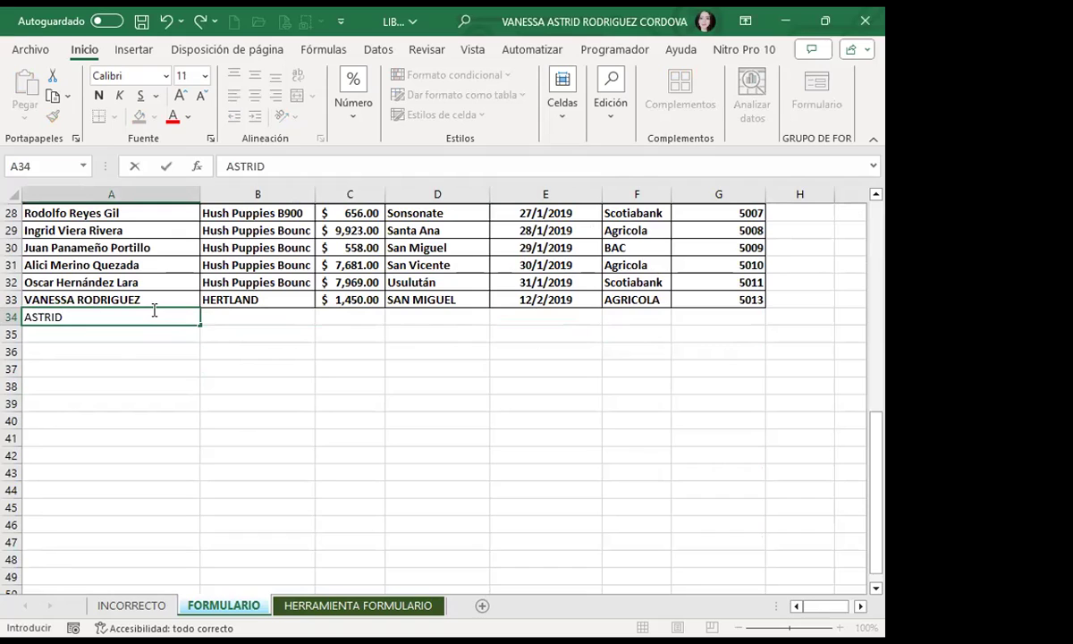
{"action": "key", "text": "Tab"}
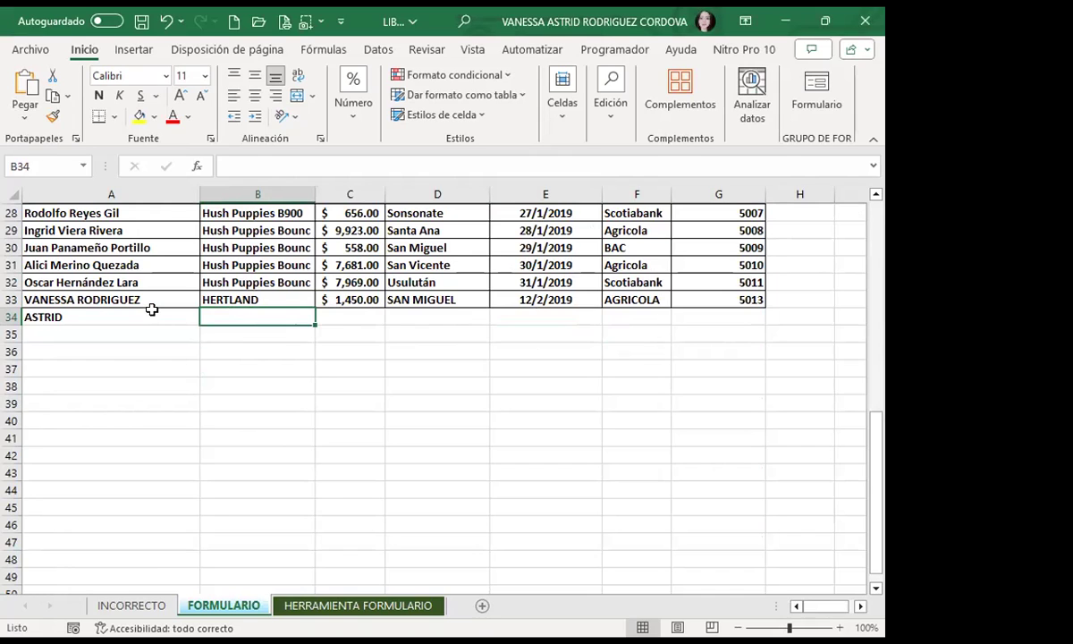
{"action": "type", "text": "BOUNC"}
{"action": "key", "text": "Tab"}
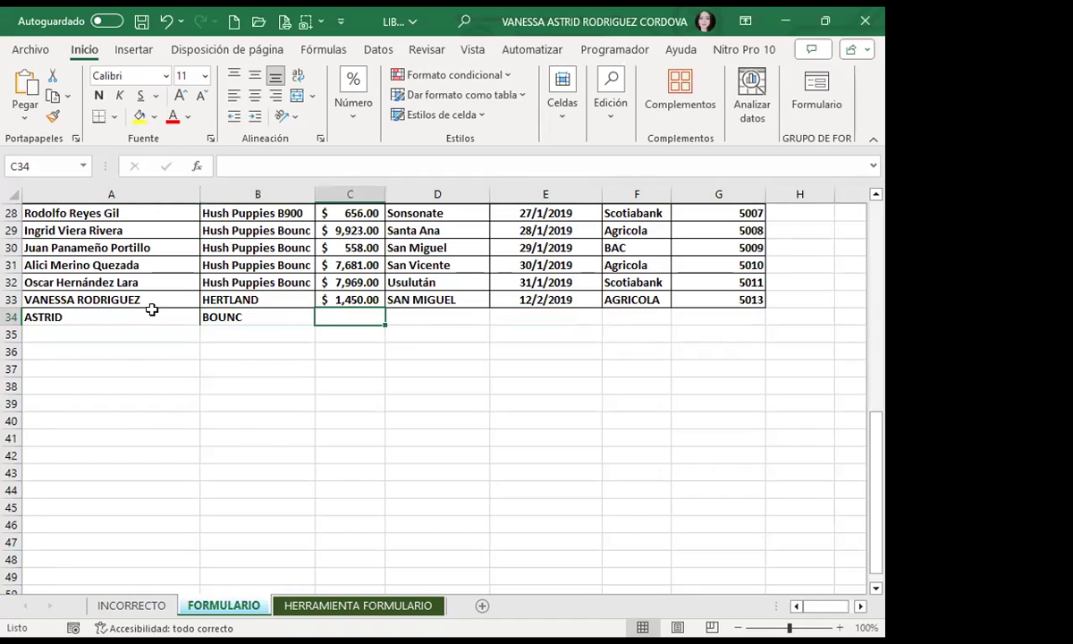
Step: Fill the rest of row 34: 1470, Santa Ana, 12/12/2019, BAC, remittance 5014
{"action": "type", "text": "1470"}
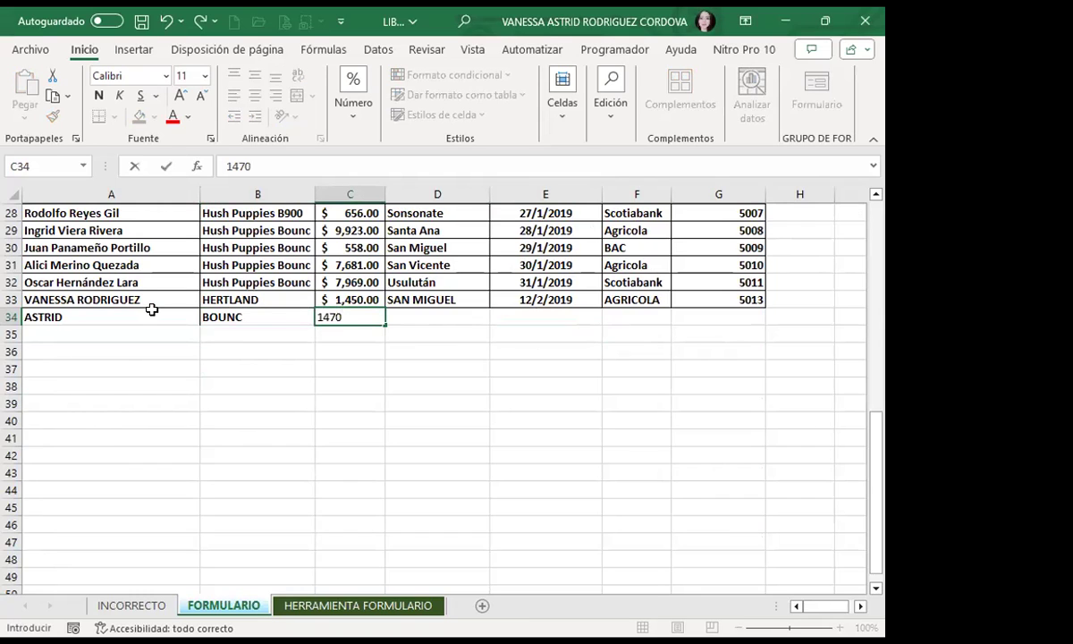
{"action": "key", "text": "Tab"}
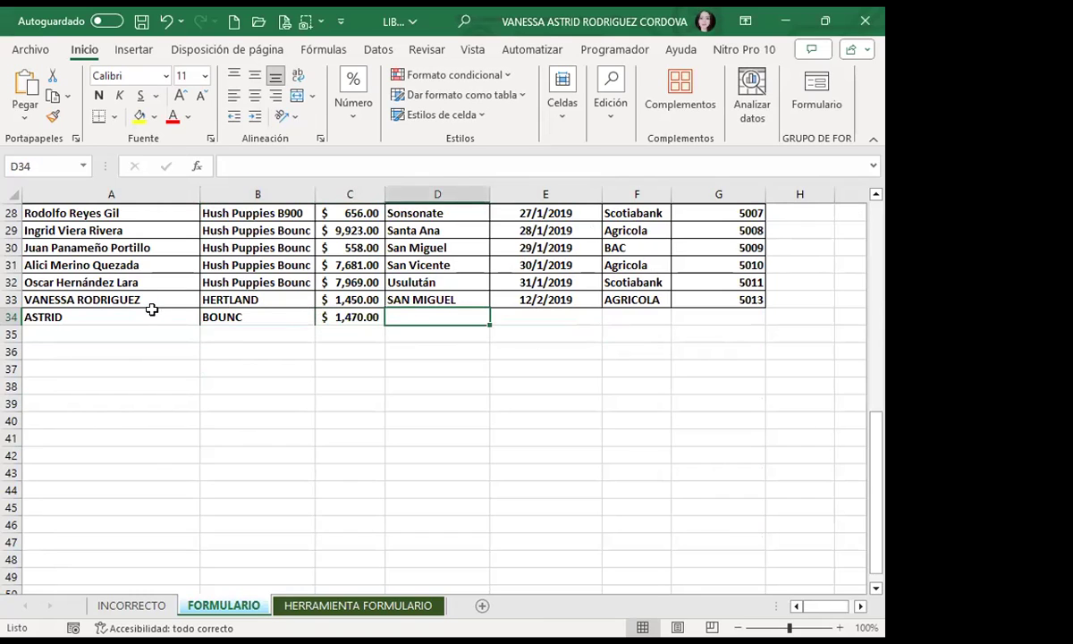
{"action": "type", "text": "SANTA"}
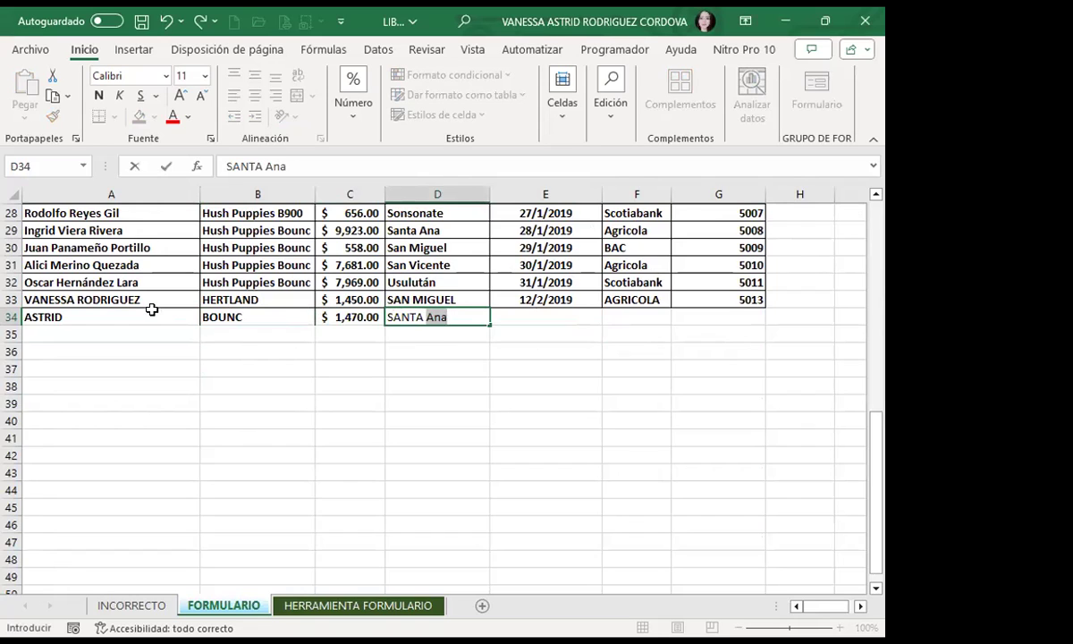
{"action": "key", "text": "Tab"}
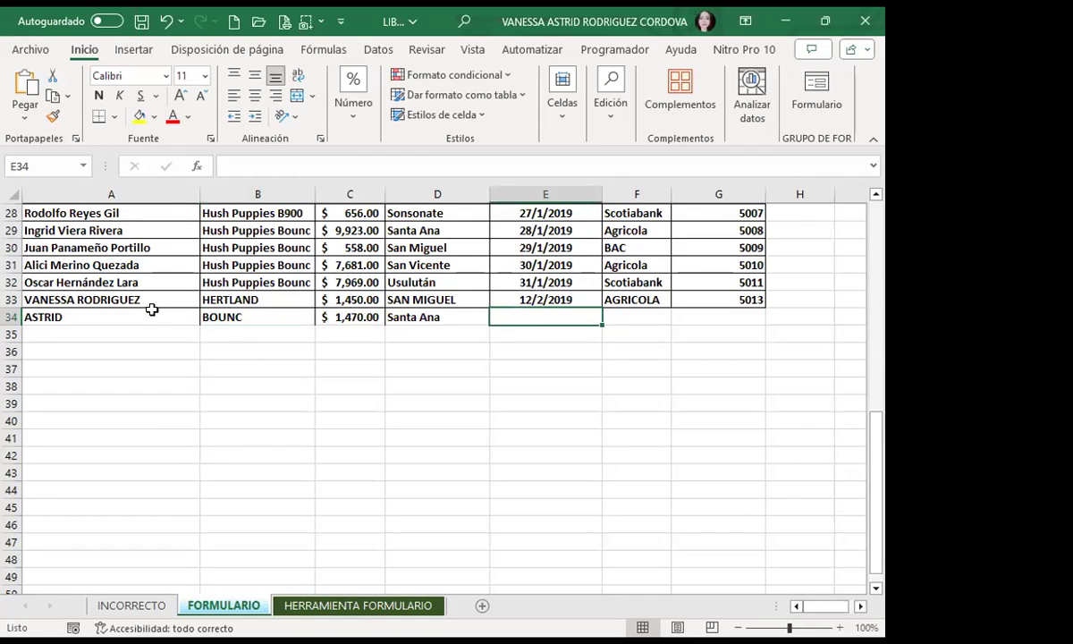
{"action": "type", "text": "12/12/2019"}
{"action": "key", "text": "Tab"}
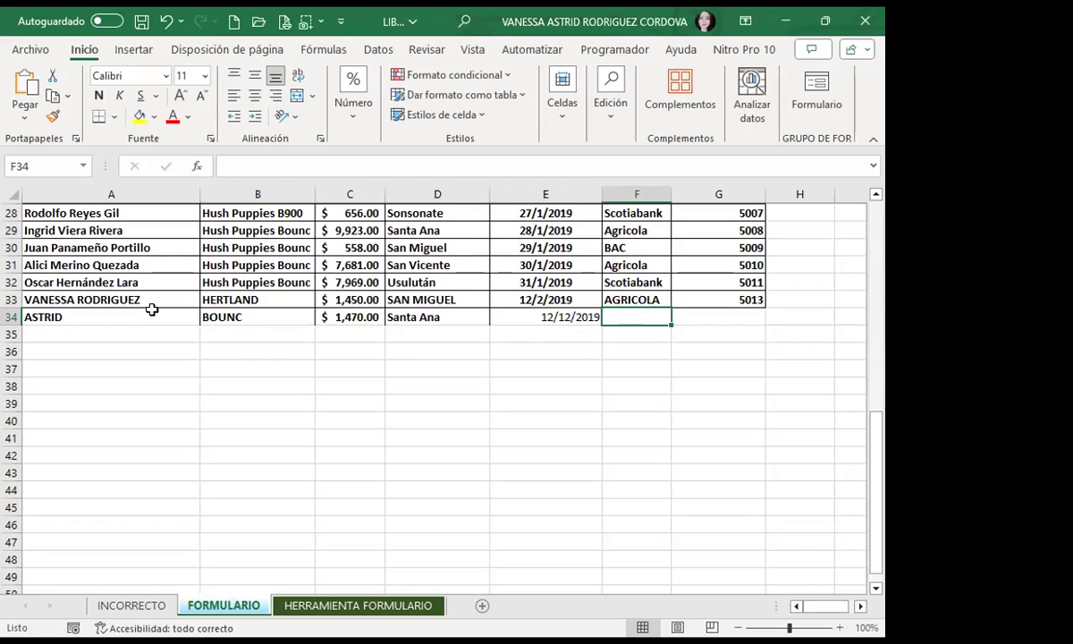
{"action": "type", "text": "BAC"}
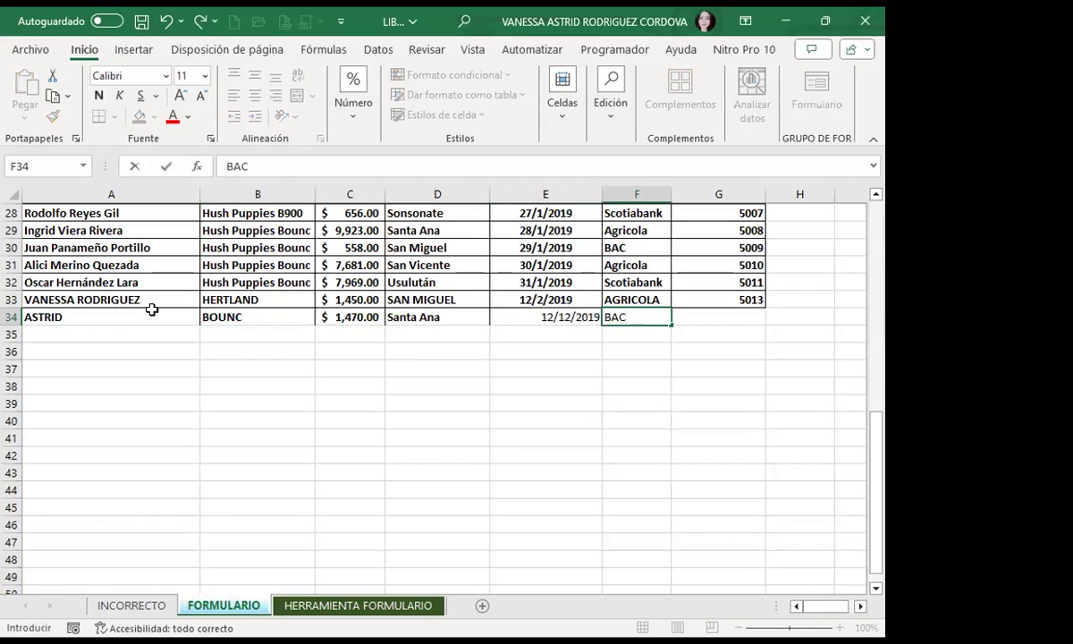
{"action": "key", "text": "Tab"}
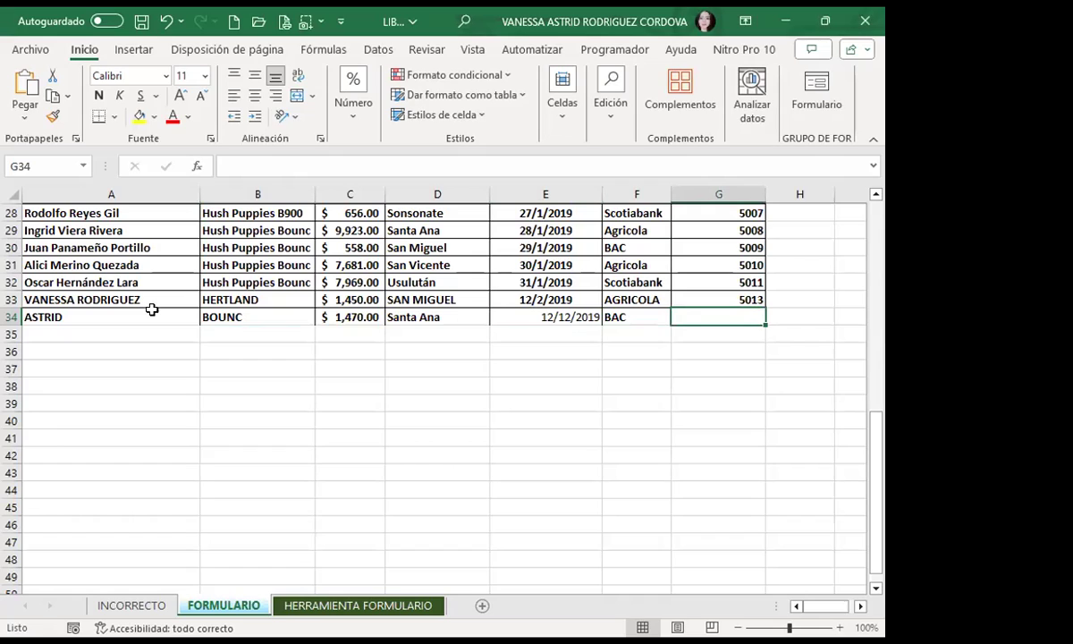
{"action": "type", "text": "5014"}
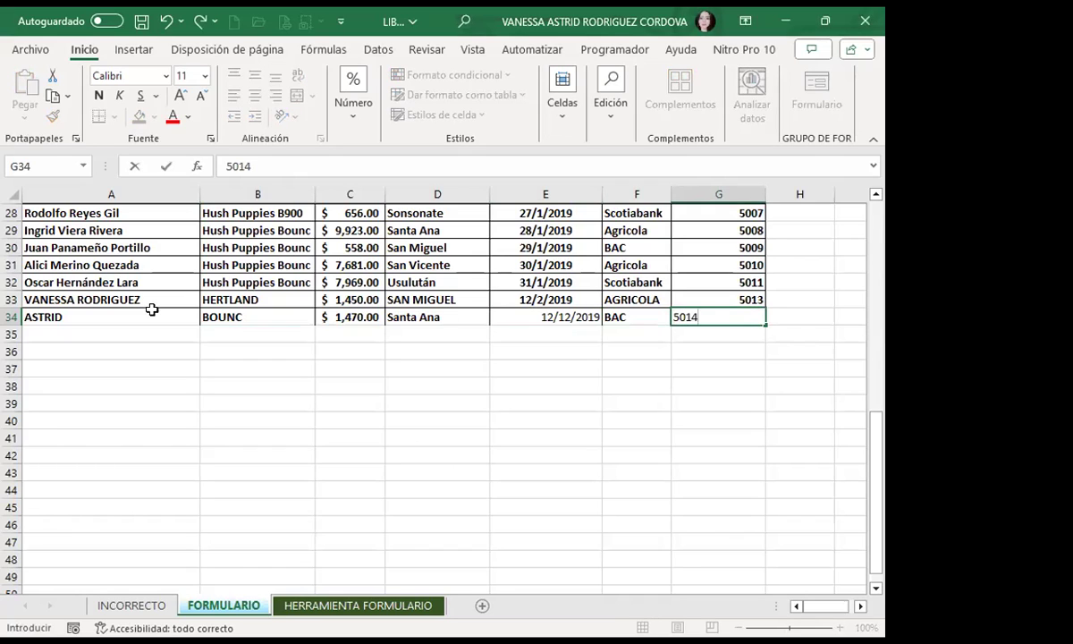
{"action": "key", "text": "Return"}
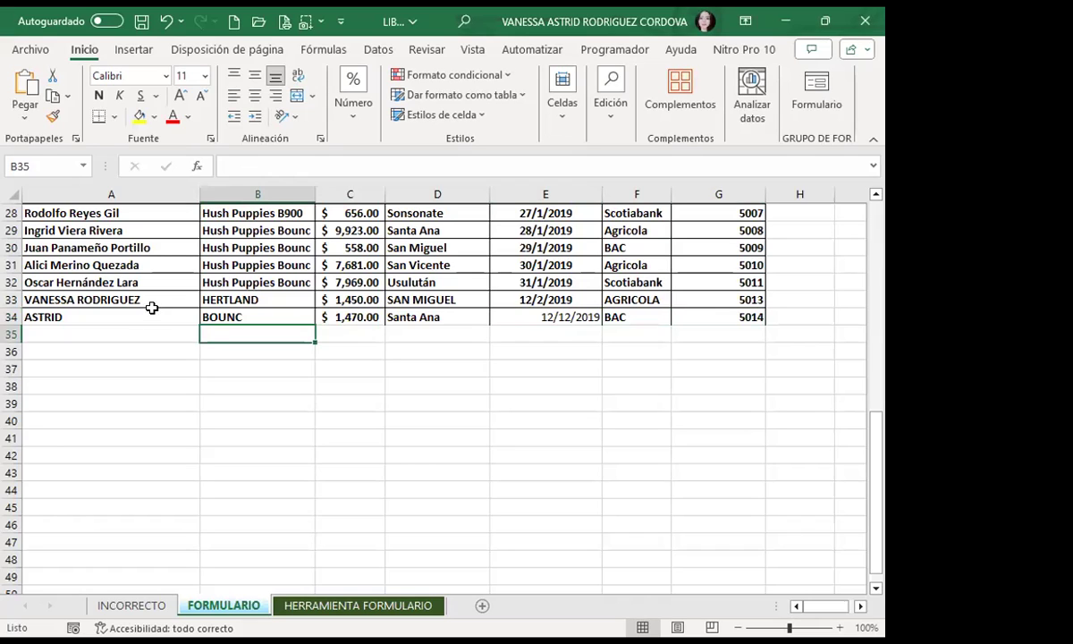
Step: Fill row 35 with a seller's name and placeholder text HUJH, HJHKJ, HKJ, HK, cancelling H35
{"action": "left_click", "coordinate": [139, 338]}
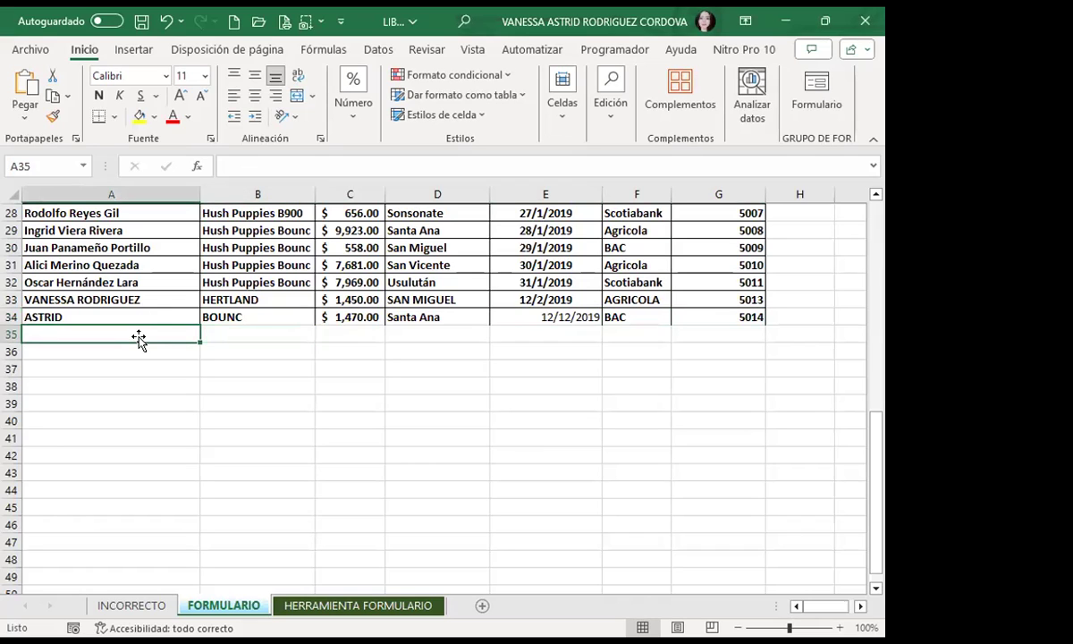
{"action": "type", "text": "CARLOS"}
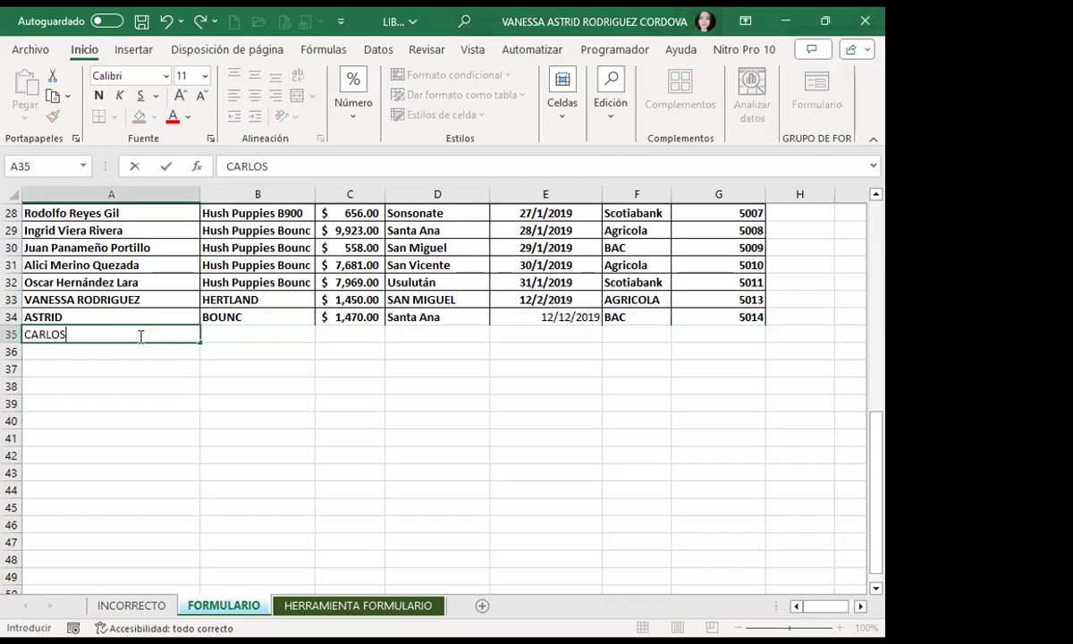
{"action": "key", "text": "Tab"}
{"action": "type", "text": "HUJH"}
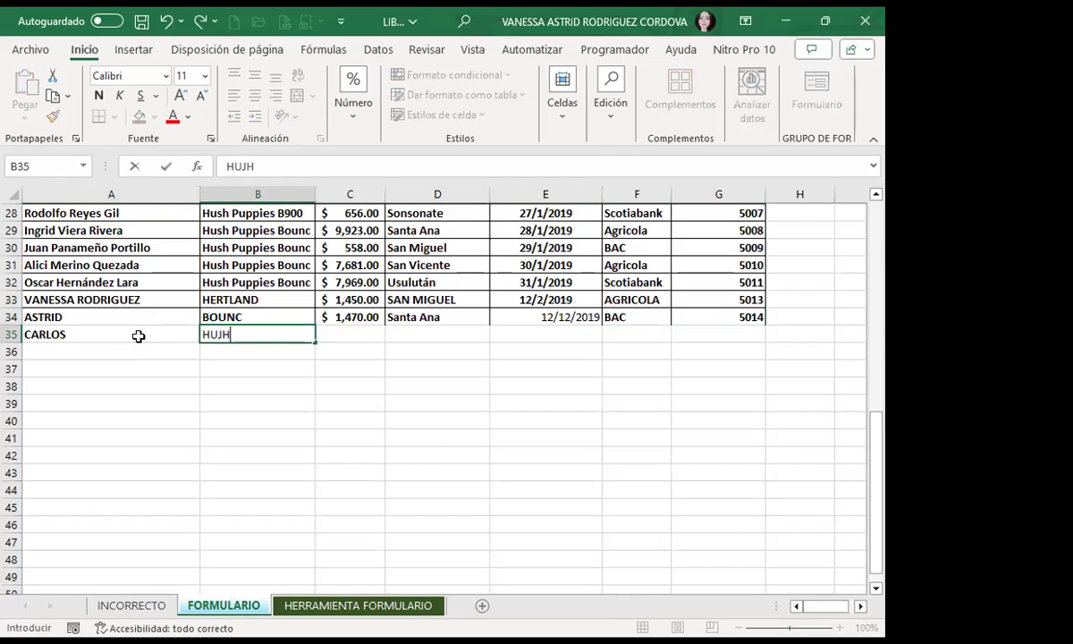
{"action": "key", "text": "Tab"}
{"action": "type", "text": "HJHKJ"}
{"action": "key", "text": "Tab"}
{"action": "type", "text": "HKJ"}
{"action": "key", "text": "Tab"}
{"action": "type", "text": "HKJ"}
{"action": "key", "text": "Tab"}
{"action": "type", "text": "HKJ"}
{"action": "key", "text": "Tab"}
{"action": "type", "text": "HK"}
{"action": "key", "text": "Tab"}
{"action": "type", "text": "JK"}
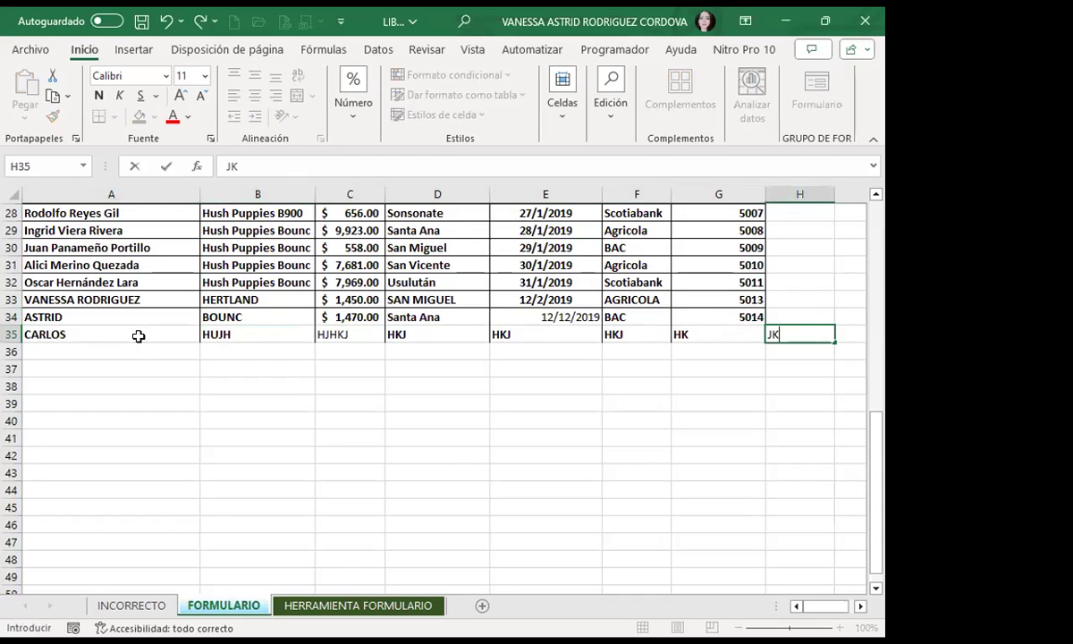
{"action": "key", "text": "Escape"}
Step: Inspect the dates in E33 and E34 and the name in A35
{"action": "left_click", "coordinate": [719, 420]}
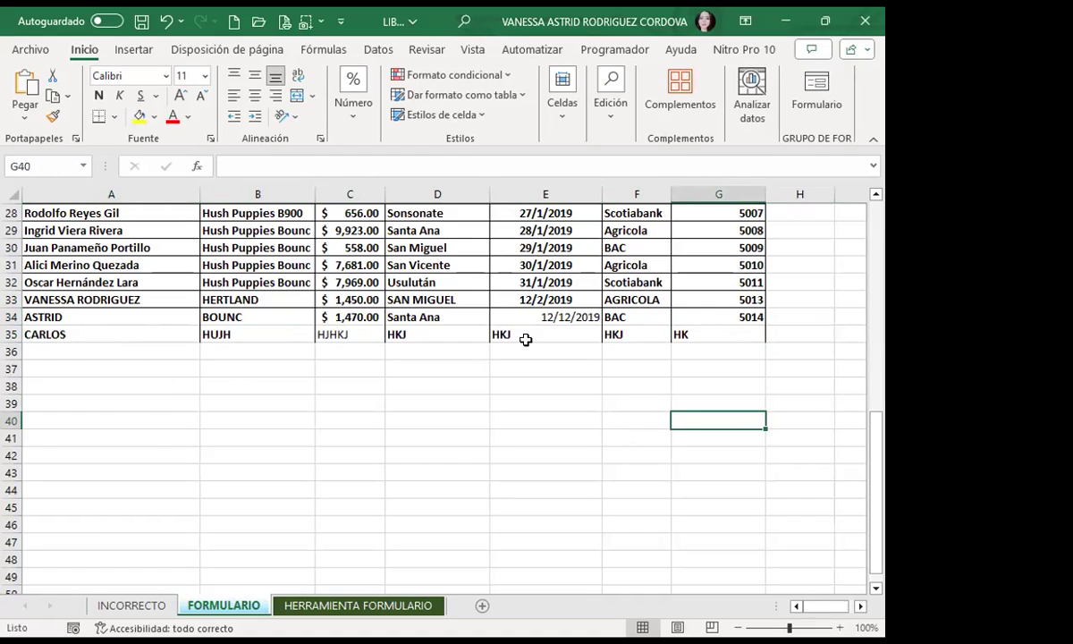
{"action": "left_click", "coordinate": [499, 301]}
{"action": "left_click", "coordinate": [508, 320]}
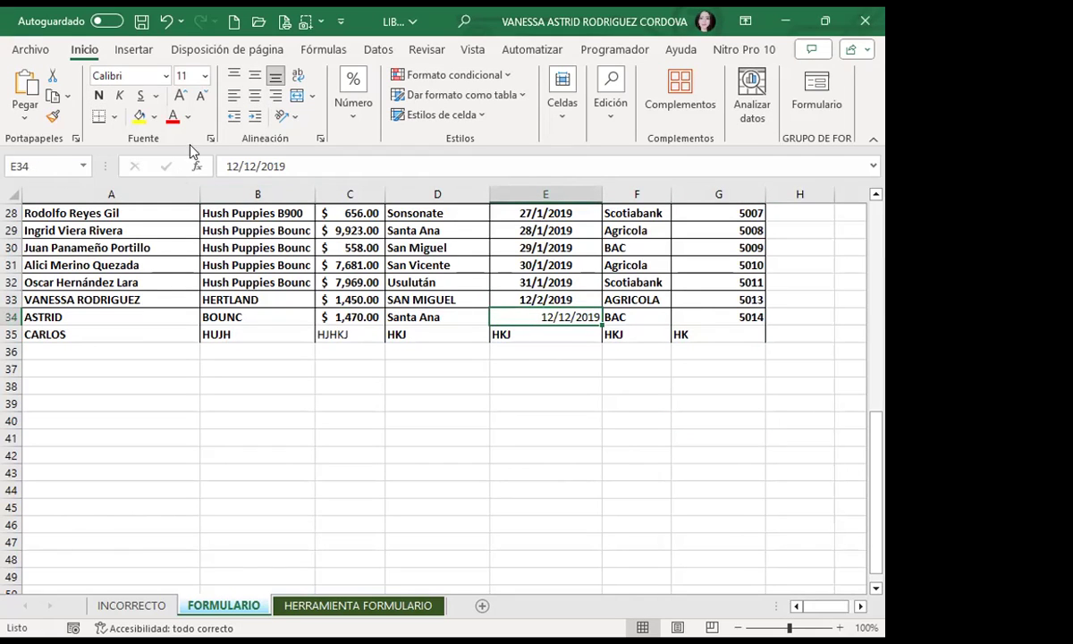
{"action": "left_click", "coordinate": [506, 299]}
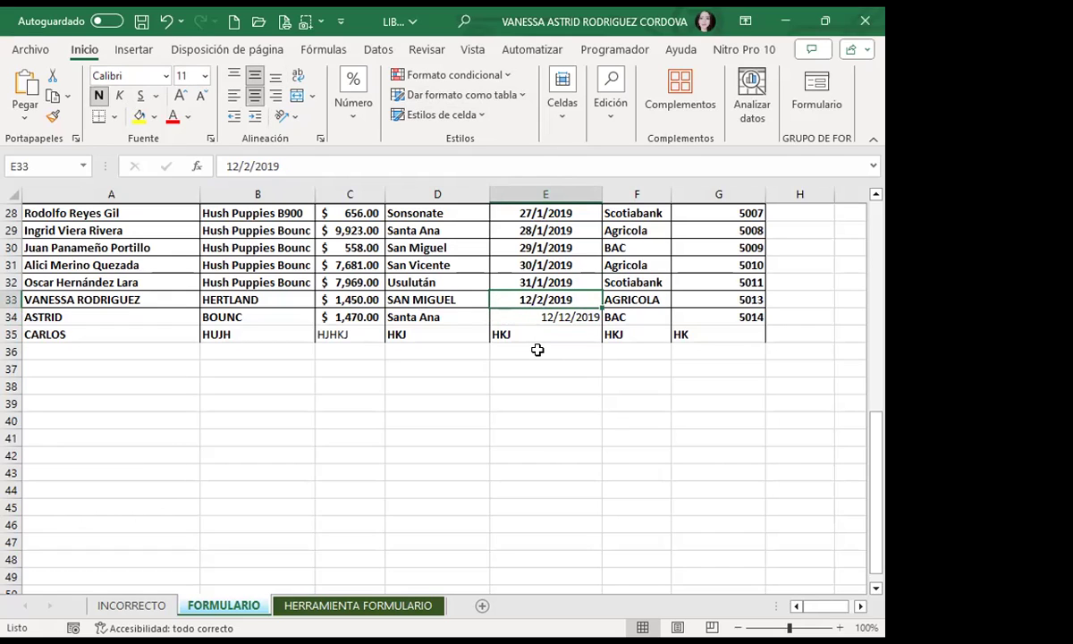
{"action": "left_click", "coordinate": [156, 336]}
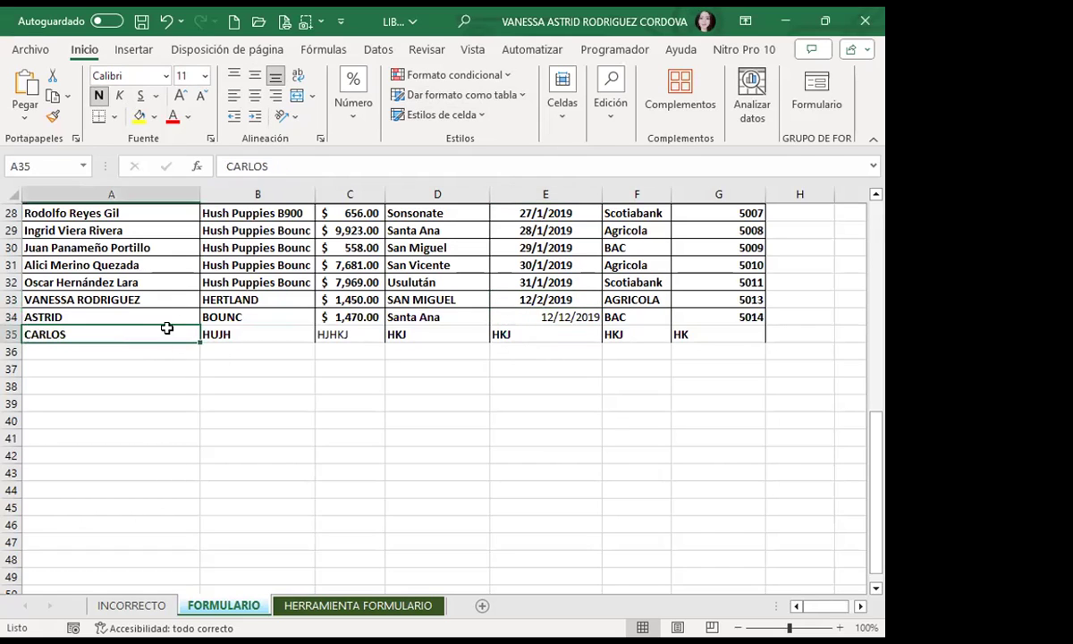
{"action": "left_click", "coordinate": [283, 385]}
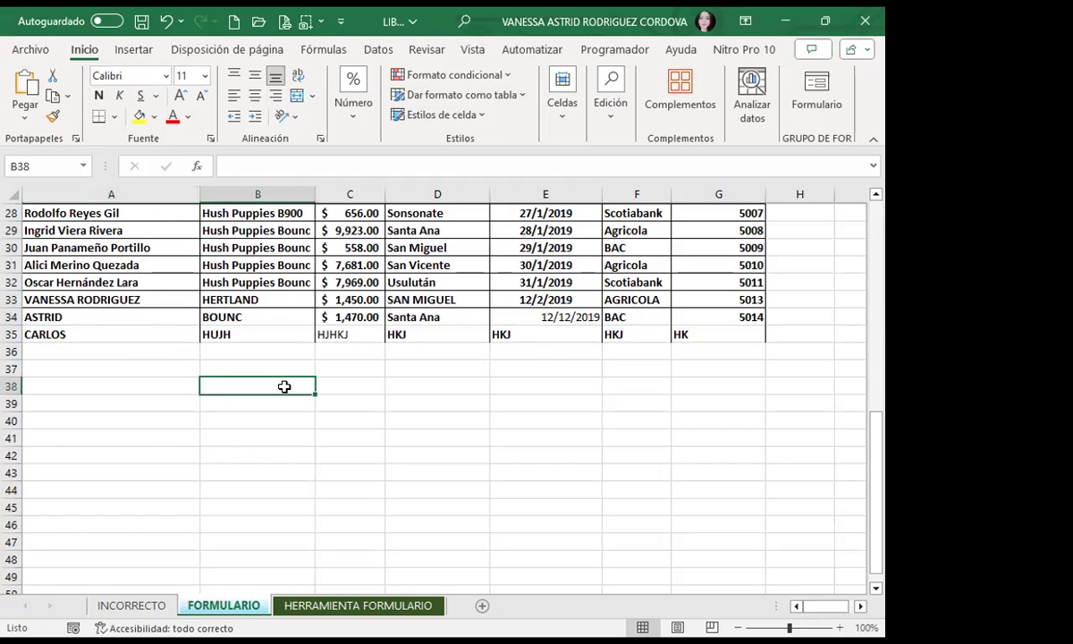
{"action": "scroll", "coordinate": [283, 386], "scroll_direction": "up", "scroll_amount": 9}
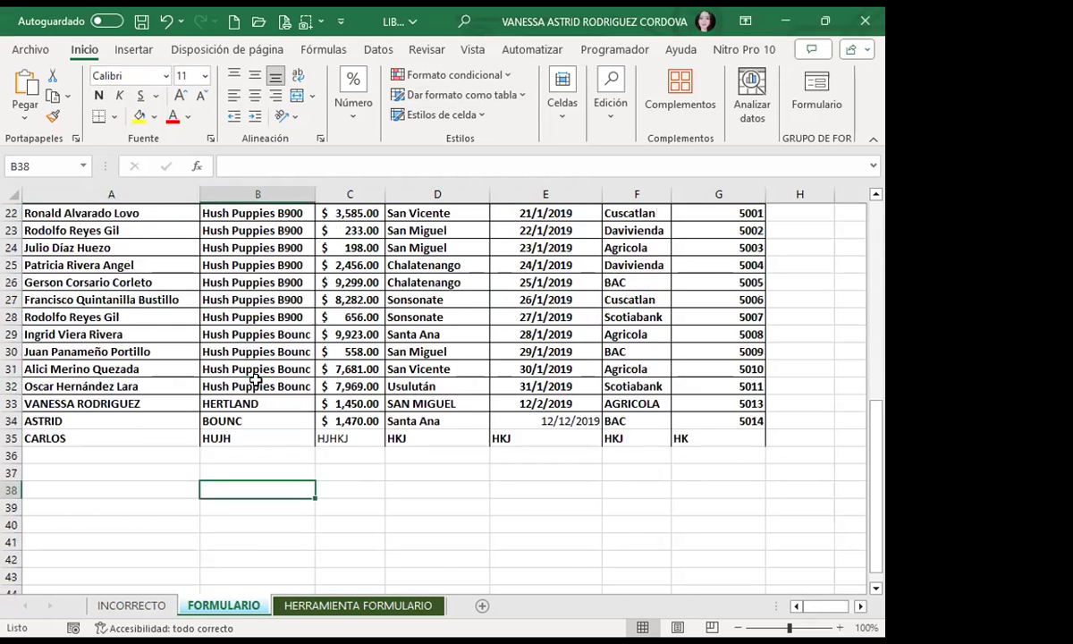
{"action": "scroll", "coordinate": [251, 279], "scroll_direction": "down", "scroll_amount": 9}
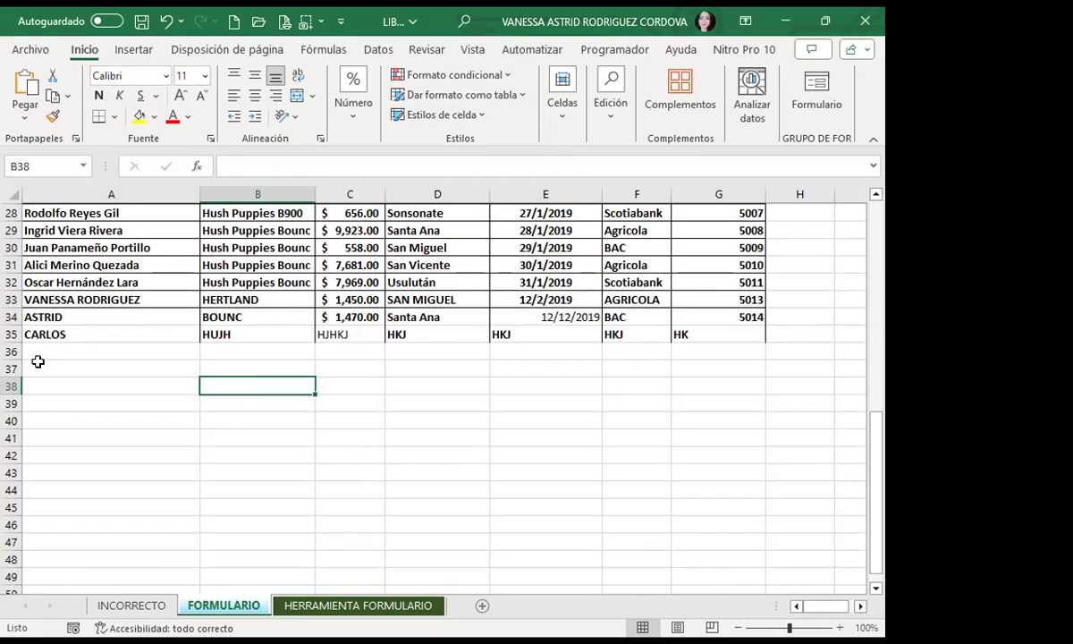
Step: Fill A36:G36 with placeholder text SFDDF, JKHKJ, KJHKJ, HKJH and more, erasing the stray H36 entry
{"action": "left_click", "coordinate": [84, 351]}
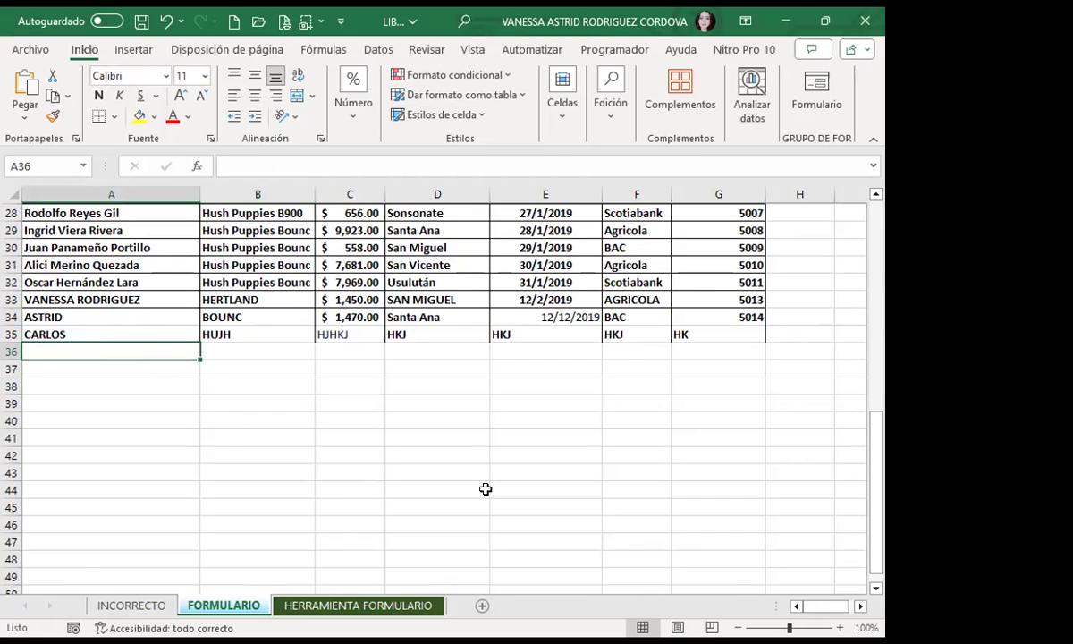
{"action": "type", "text": "SFDDF"}
{"action": "key", "text": "Tab"}
{"action": "type", "text": "JKHKJ"}
{"action": "key", "text": "Tab"}
{"action": "type", "text": "KJHKJ"}
{"action": "key", "text": "Tab"}
{"action": "type", "text": "HKJH"}
{"action": "key", "text": "Tab"}
{"action": "type", "text": "KHKJH"}
{"action": "key", "text": "Tab"}
{"action": "type", "text": "KJHKJ"}
{"action": "key", "text": "Tab"}
{"action": "type", "text": "HKJ"}
{"action": "key", "text": "Tab"}
{"action": "type", "text": "KJ"}
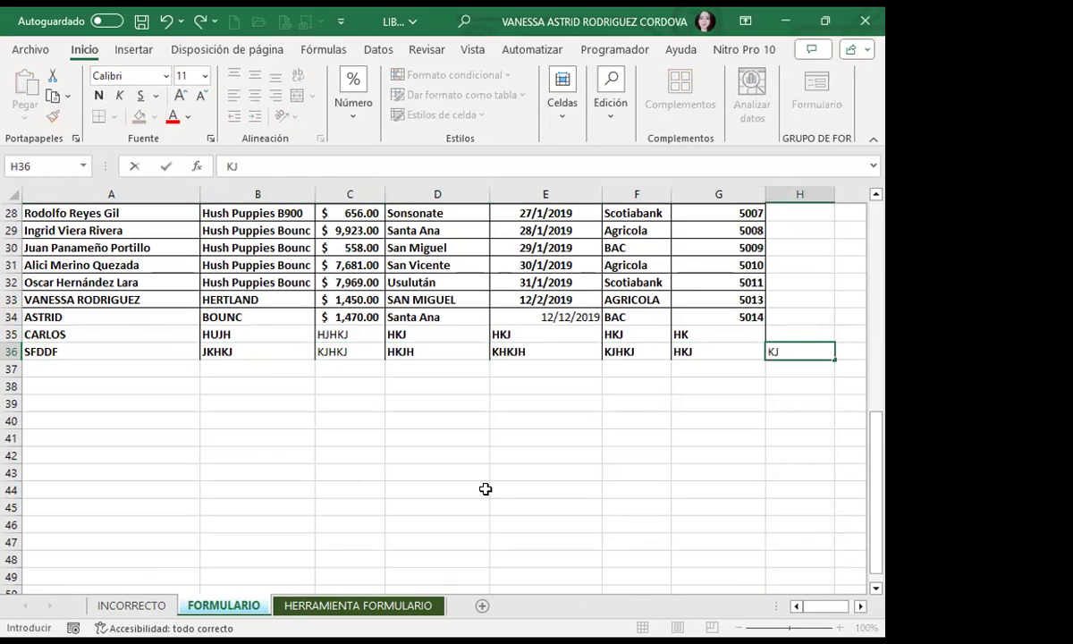
{"action": "key", "text": "BackSpace"}
{"action": "key", "text": "BackSpace"}
{"action": "key", "text": "Return"}
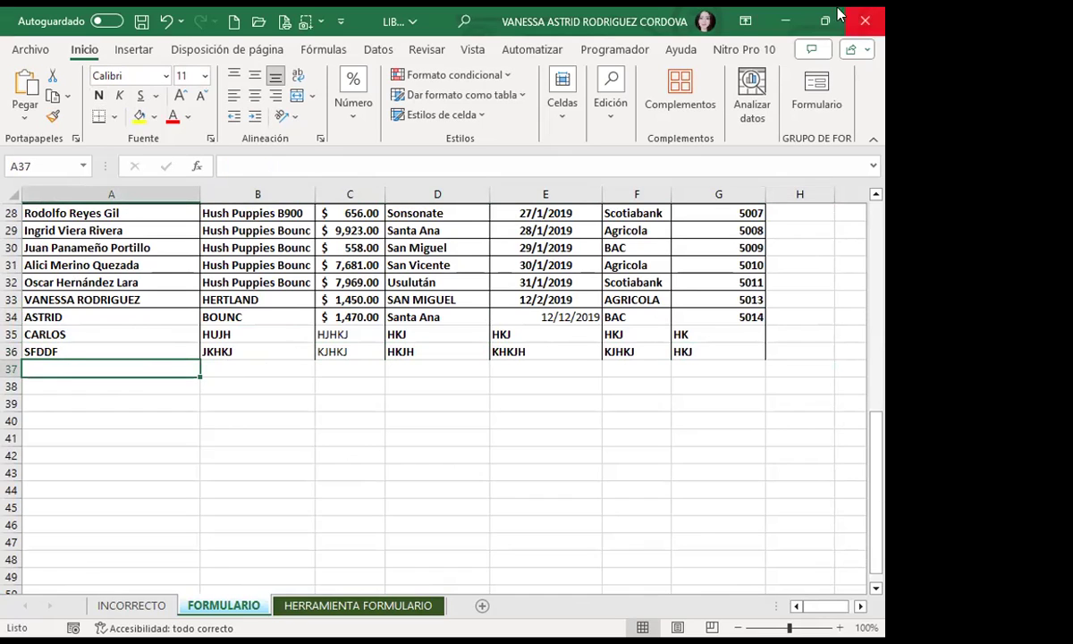
Step: Select rows 34 through 38 and delete them with Eliminar, then click back into the table
{"action": "left_click", "coordinate": [13, 317]}
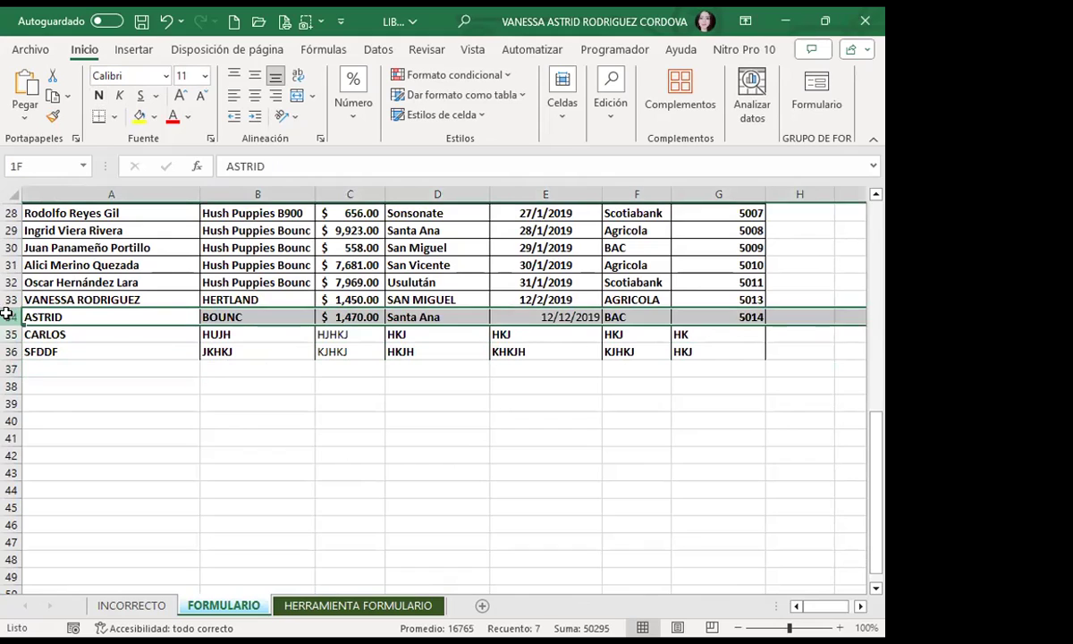
{"action": "key", "text": "shift+Down"}
{"action": "key", "text": "shift+Down"}
{"action": "key", "text": "shift+Down"}
{"action": "key", "text": "shift+Down"}
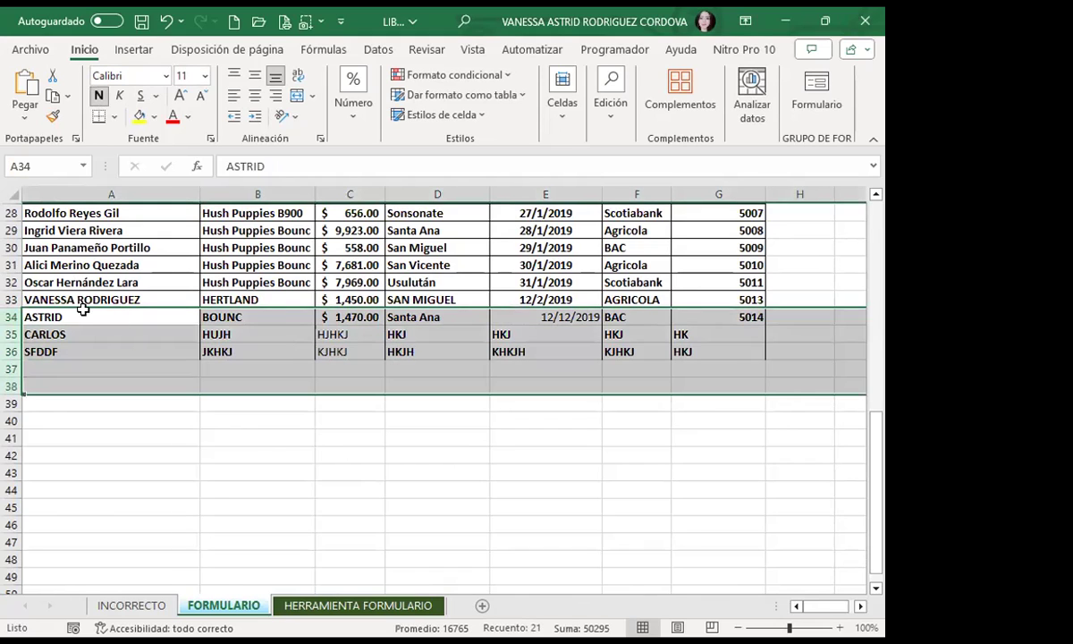
{"action": "right_click", "coordinate": [51, 387]}
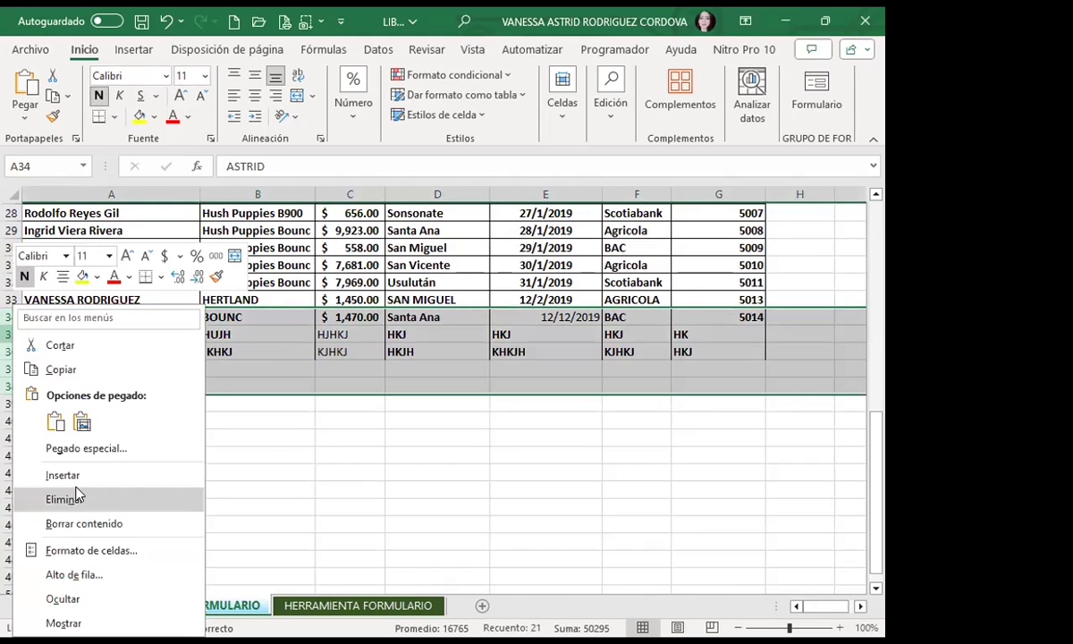
{"action": "left_click", "coordinate": [79, 504]}
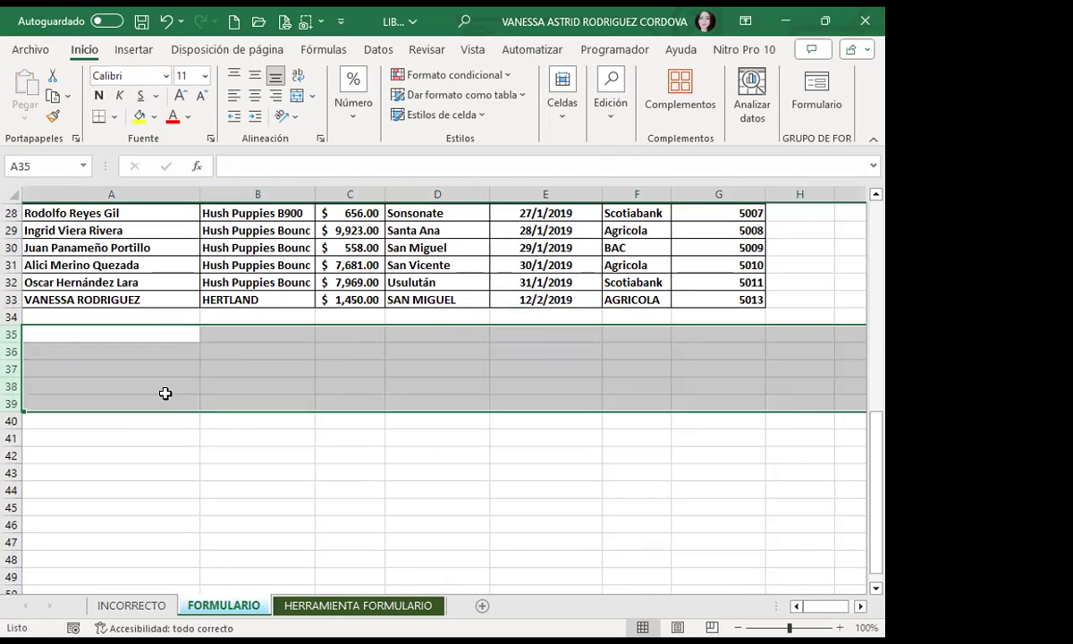
{"action": "left_click", "coordinate": [429, 230]}
Step: Open the data form and start a new record: seller's name, HERTLAND, payment 1400
{"action": "left_click", "coordinate": [815, 94]}
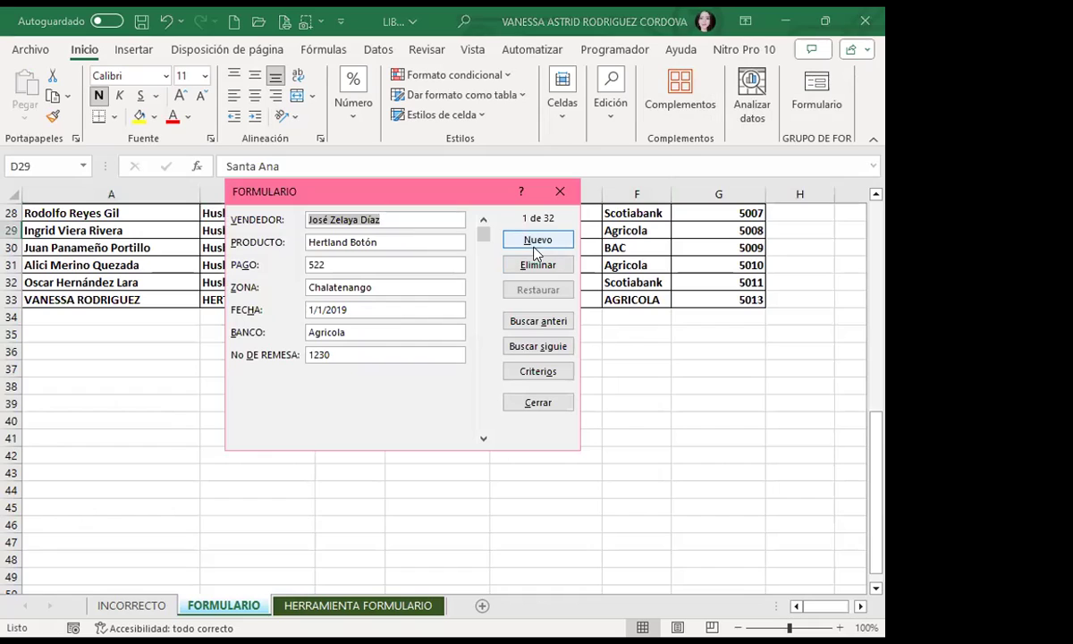
{"action": "left_click", "coordinate": [535, 243]}
{"action": "type", "text": "CARLOS"}
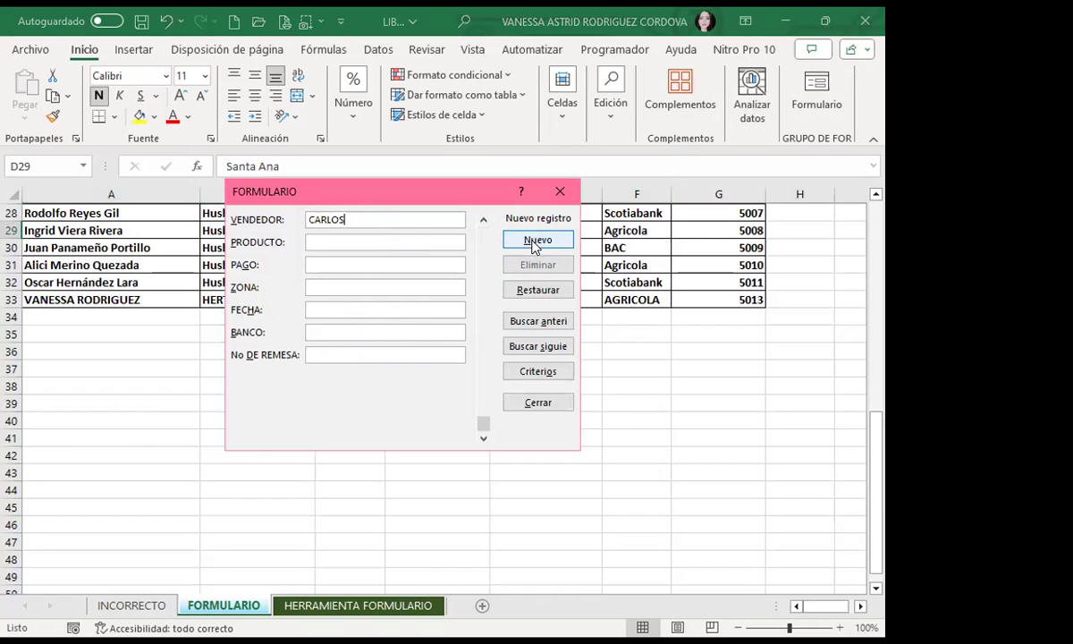
{"action": "key", "text": "Tab"}
{"action": "type", "text": "HERT"}
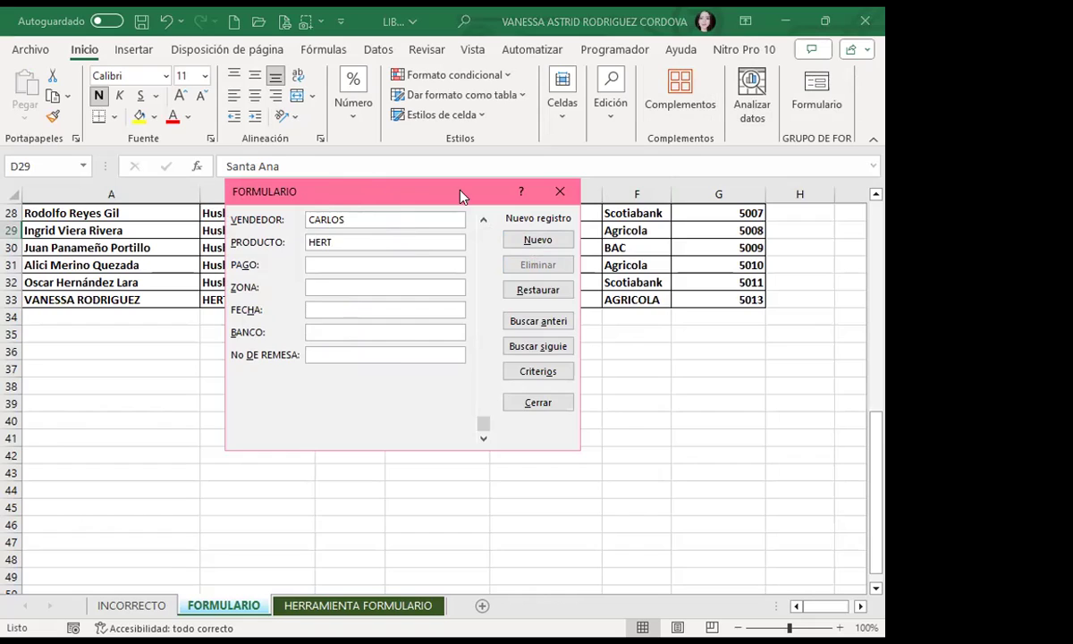
{"action": "type", "text": "LAND"}
{"action": "key", "text": "Tab"}
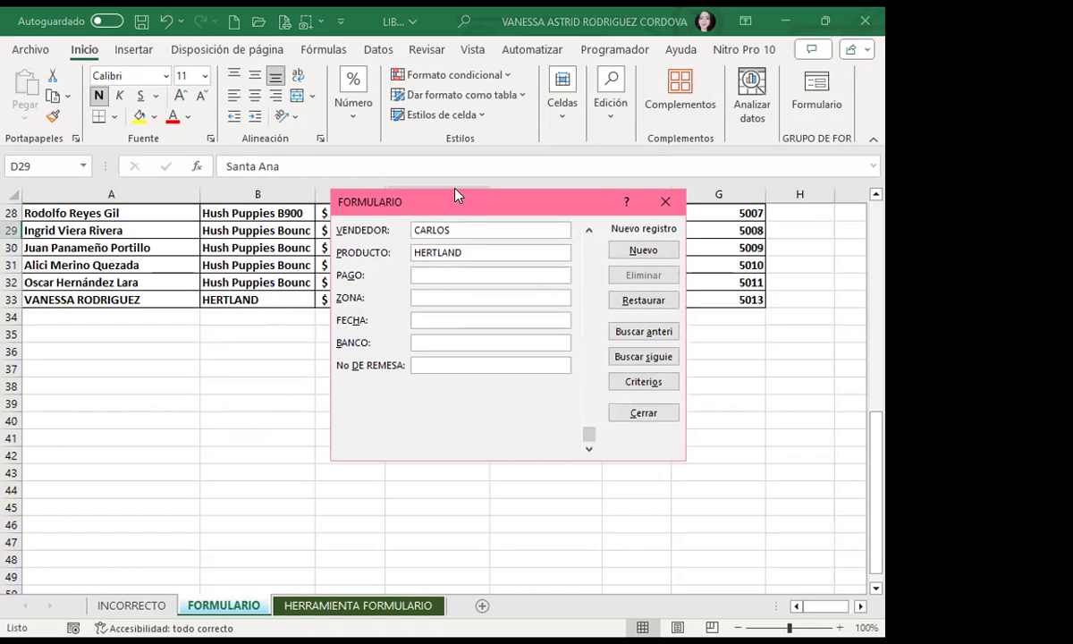
{"action": "type", "text": "1400"}
{"action": "key", "text": "Tab"}
Step: Complete it with SANTA ANA, 12/12/2019, AGRICOLA, remittance 1250, then save and close the form
{"action": "type", "text": "SANTA ANQ"}
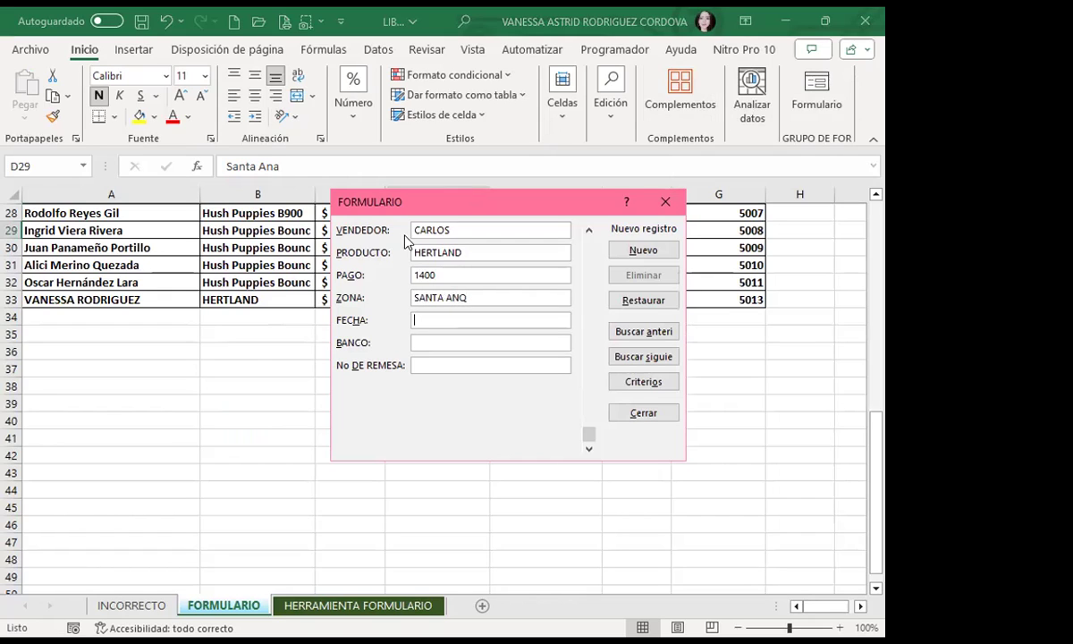
{"action": "key", "text": "BackSpace"}
{"action": "type", "text": "A"}
{"action": "key", "text": "Tab"}
{"action": "type", "text": "12/12/2019"}
{"action": "key", "text": "Tab"}
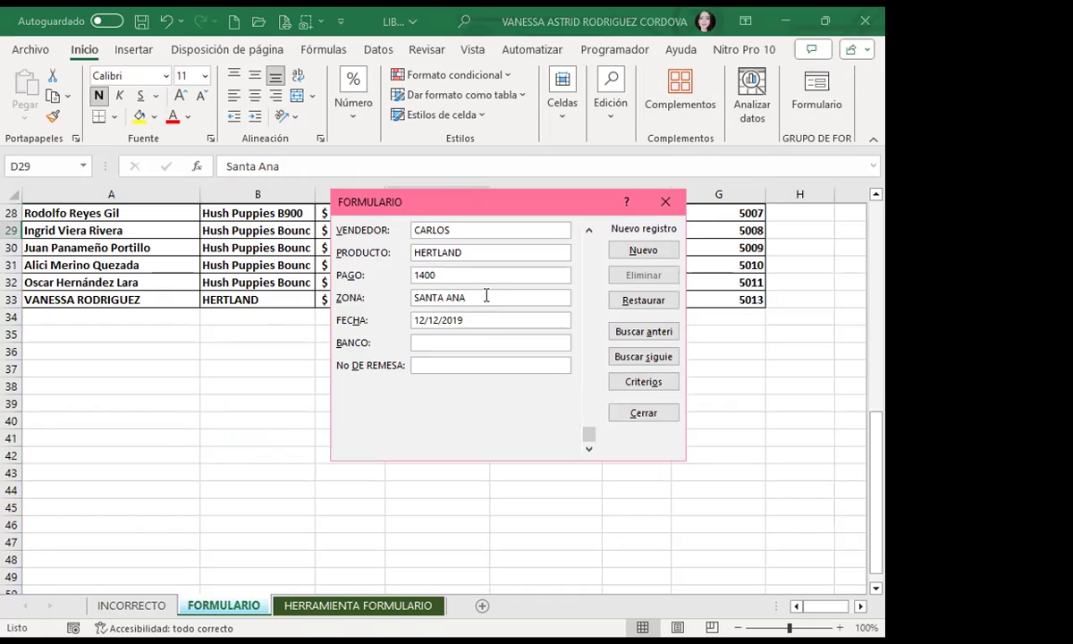
{"action": "type", "text": "AGRTI"}
{"action": "key", "text": "BackSpace"}
{"action": "key", "text": "BackSpace"}
{"action": "type", "text": "ICOLA"}
{"action": "key", "text": "Tab"}
{"action": "type", "text": "1250"}
{"action": "key", "text": "Return"}
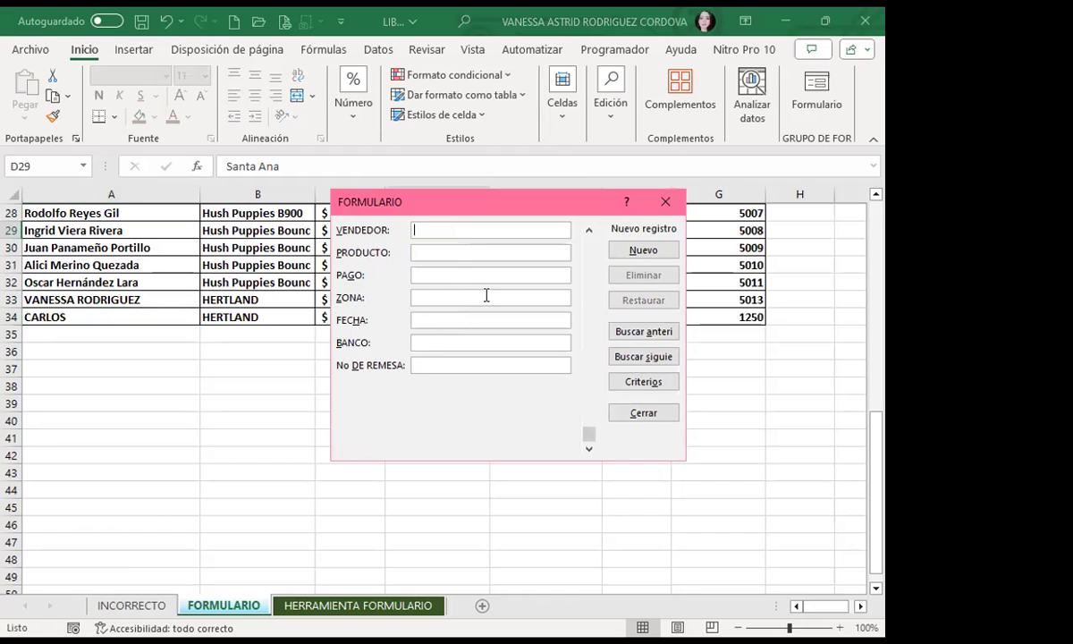
{"action": "left_click", "coordinate": [668, 200]}
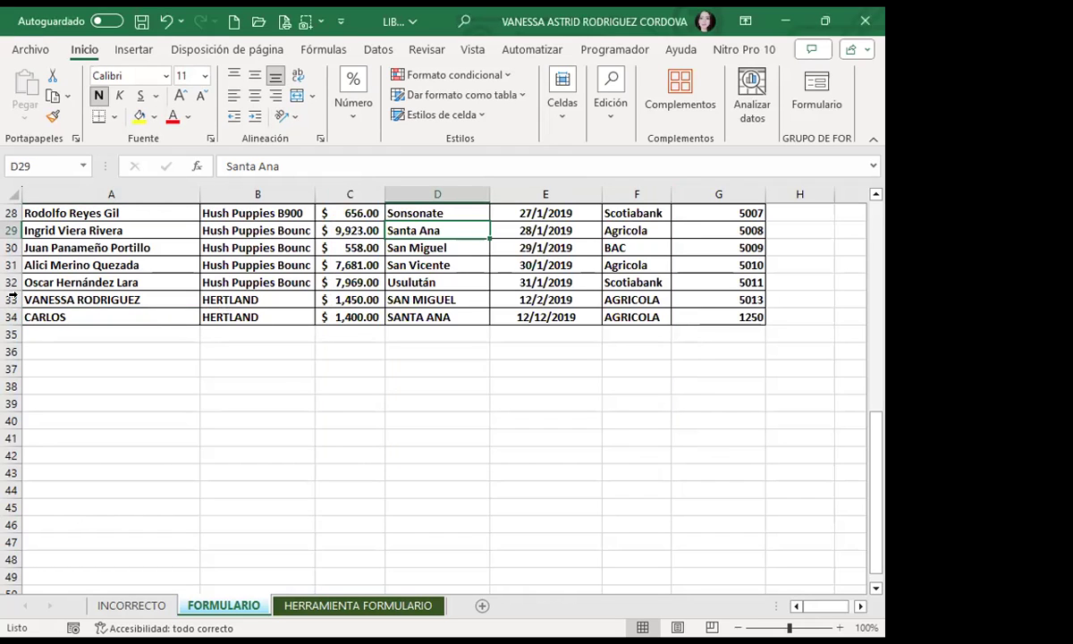
{"action": "left_click", "coordinate": [641, 295]}
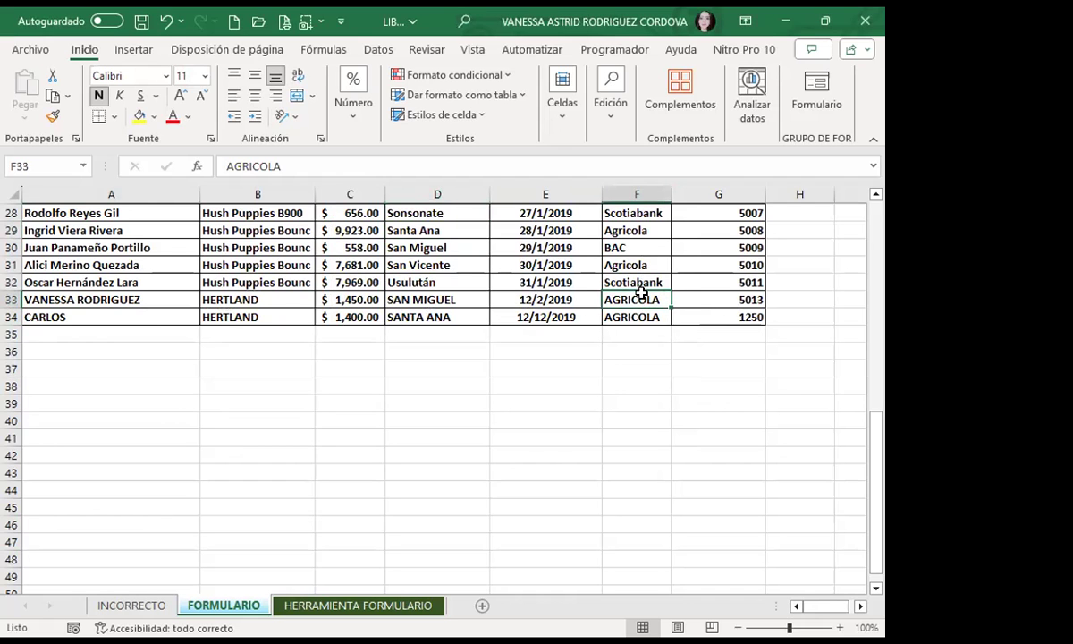
{"action": "scroll", "coordinate": [314, 342], "scroll_direction": "up", "scroll_amount": 9}
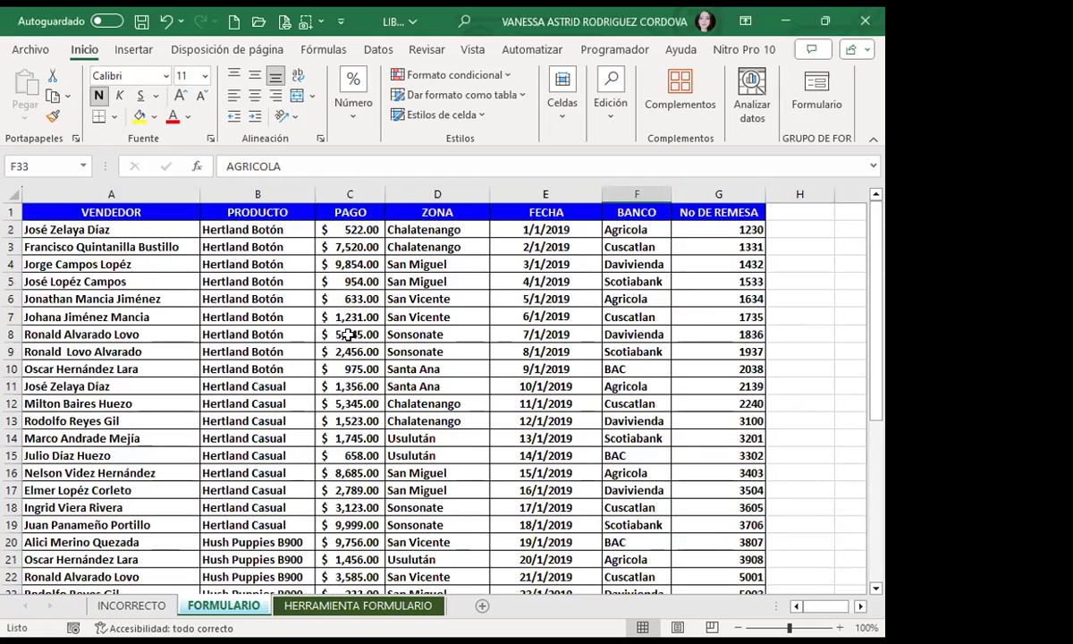
{"action": "left_click", "coordinate": [348, 334]}
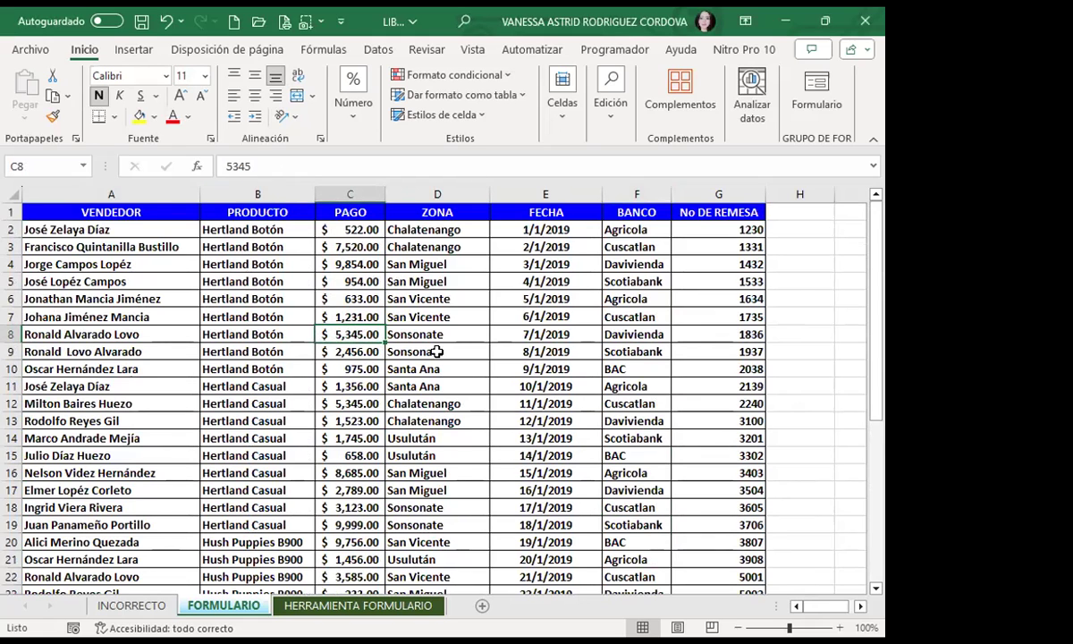
{"action": "scroll", "coordinate": [437, 352], "scroll_direction": "down", "scroll_amount": 7}
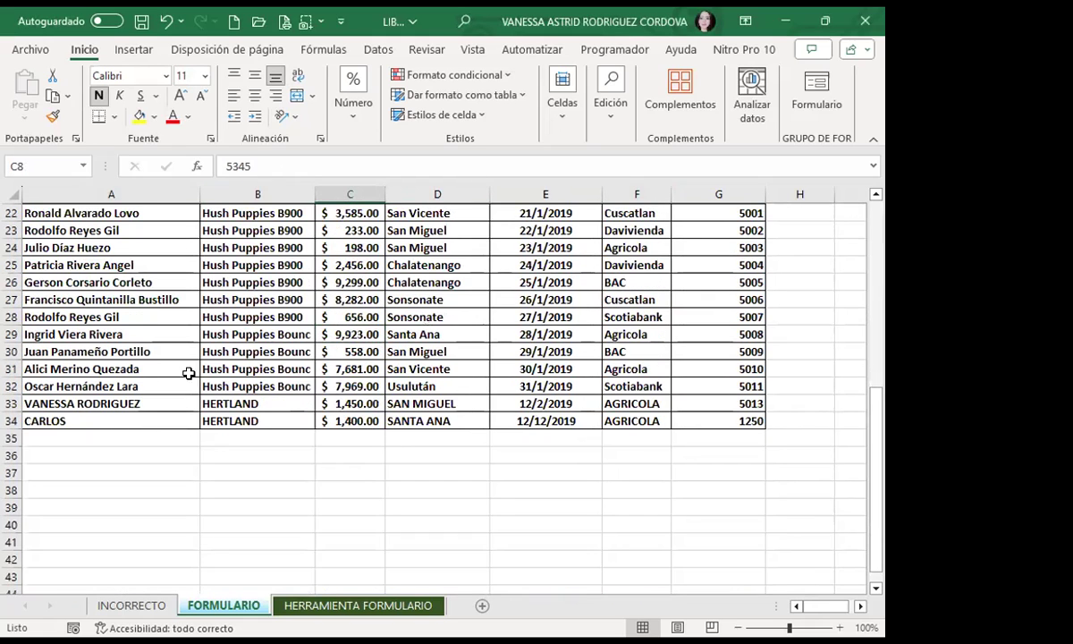
{"action": "left_click", "coordinate": [178, 388]}
{"action": "left_click", "coordinate": [127, 403]}
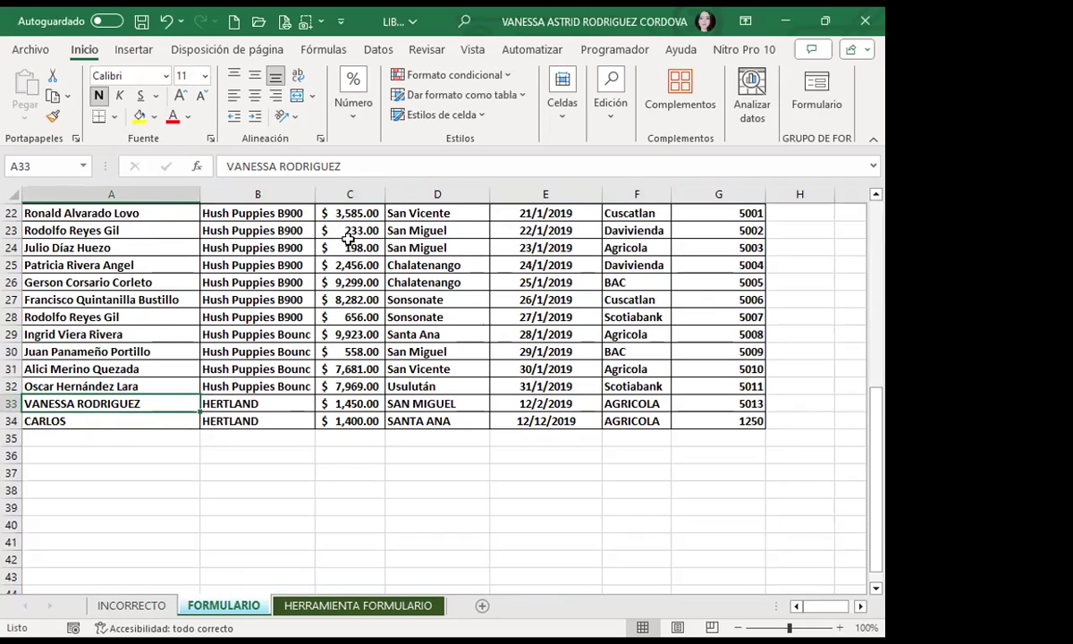
{"action": "scroll", "coordinate": [170, 286], "scroll_direction": "down", "scroll_amount": 4}
{"action": "scroll", "coordinate": [100, 372], "scroll_direction": "up", "scroll_amount": 2}
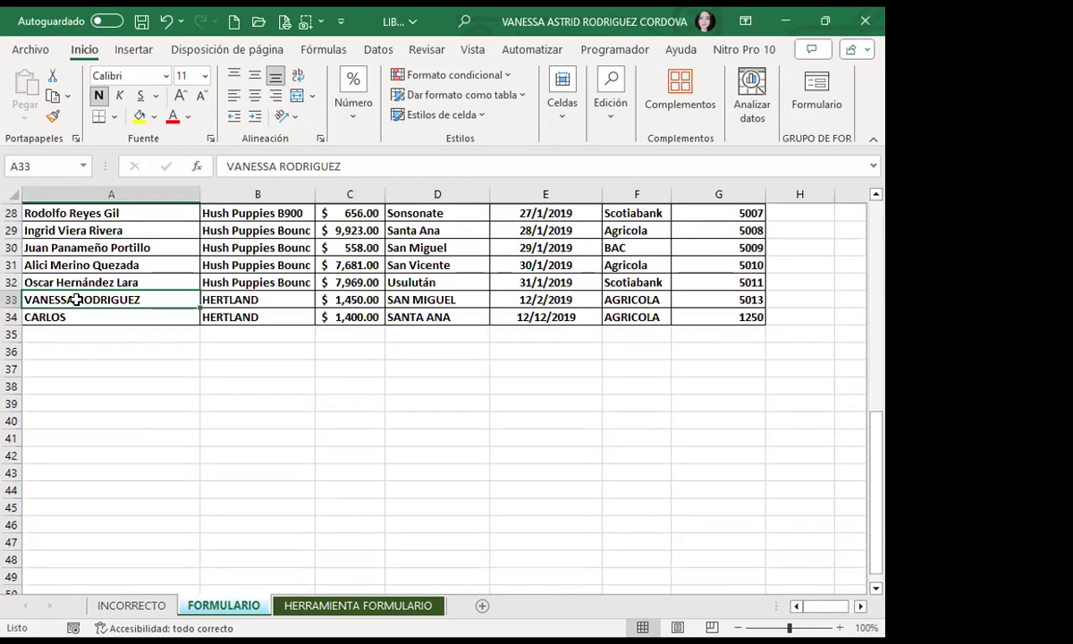
{"action": "left_click_drag", "start_coordinate": [98, 247], "coordinate": [702, 243]}
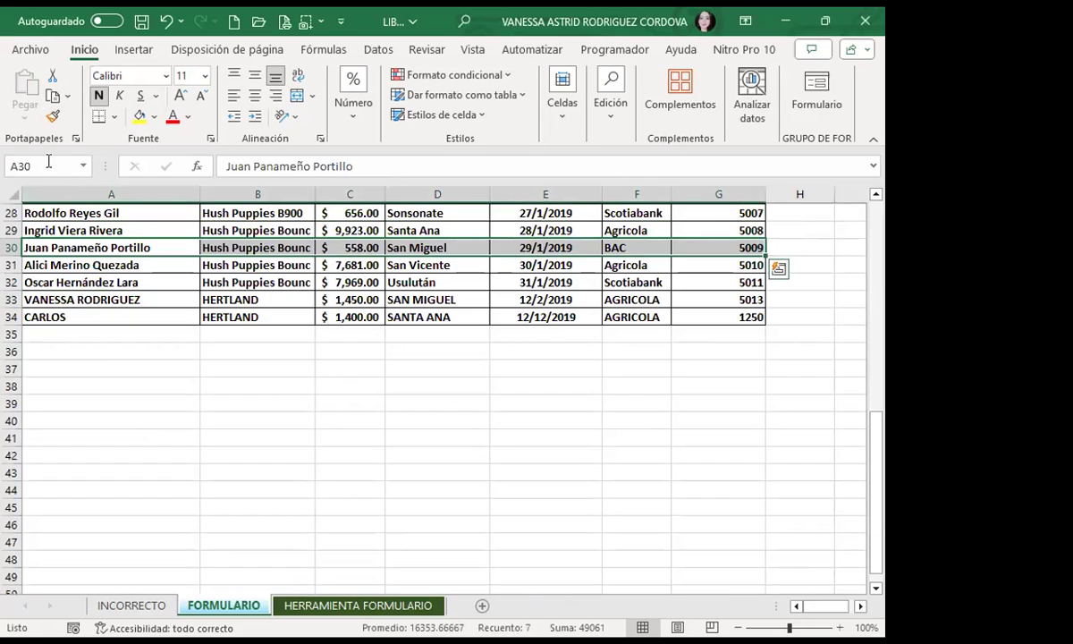
{"action": "left_click_drag", "start_coordinate": [121, 299], "coordinate": [702, 509]}
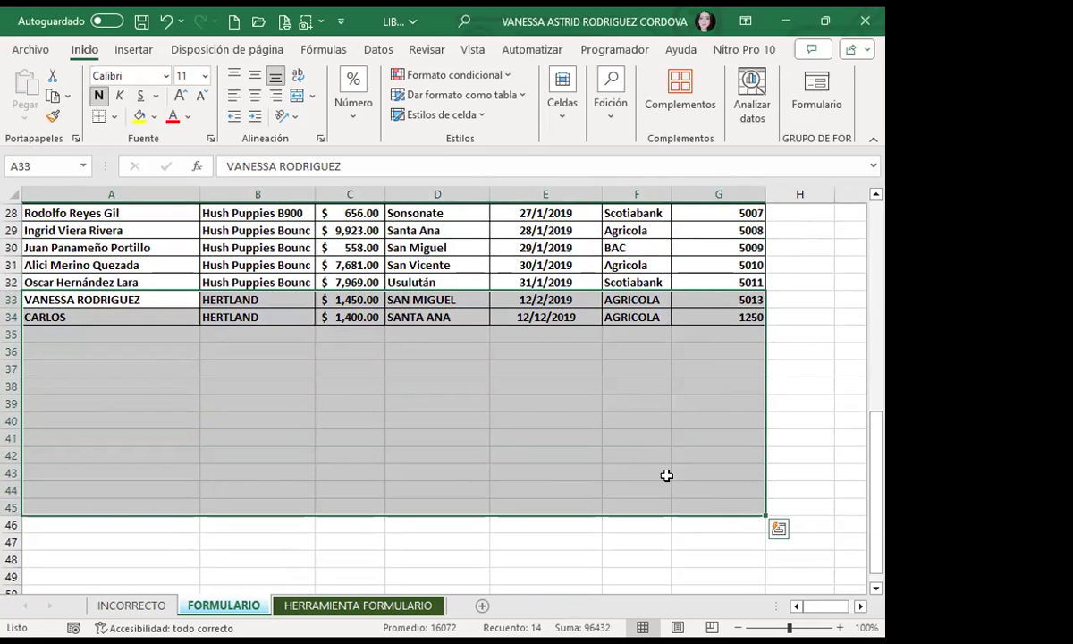
{"action": "left_click", "coordinate": [333, 416]}
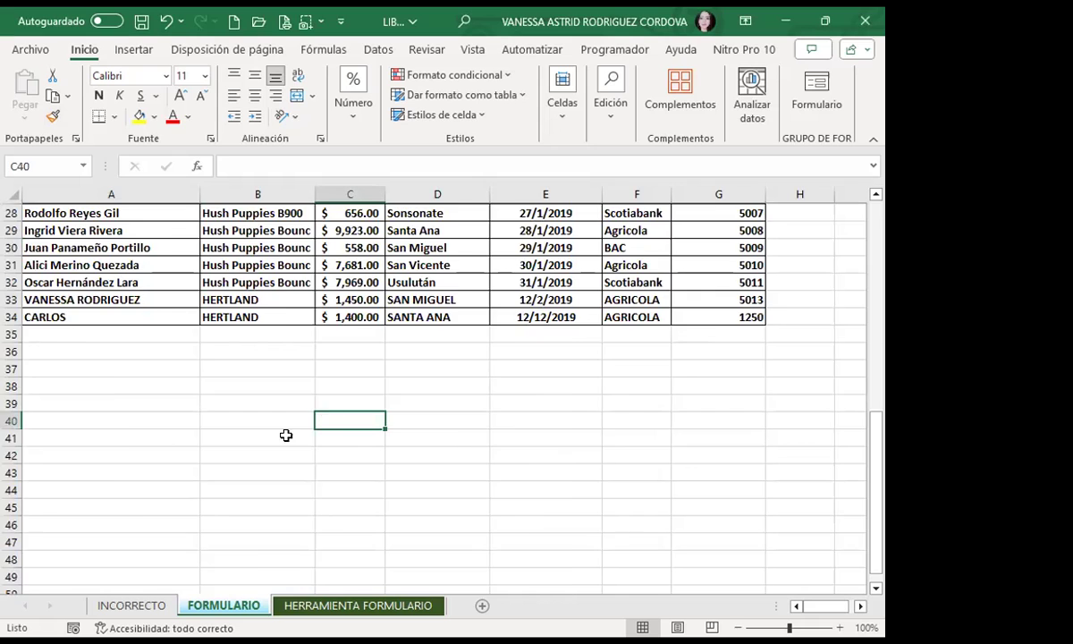
Step: Insert blank rows above row 7 with Ctrl+plus, then select A7
{"action": "scroll", "coordinate": [287, 435], "scroll_direction": "up", "scroll_amount": 9}
{"action": "left_click", "coordinate": [13, 317]}
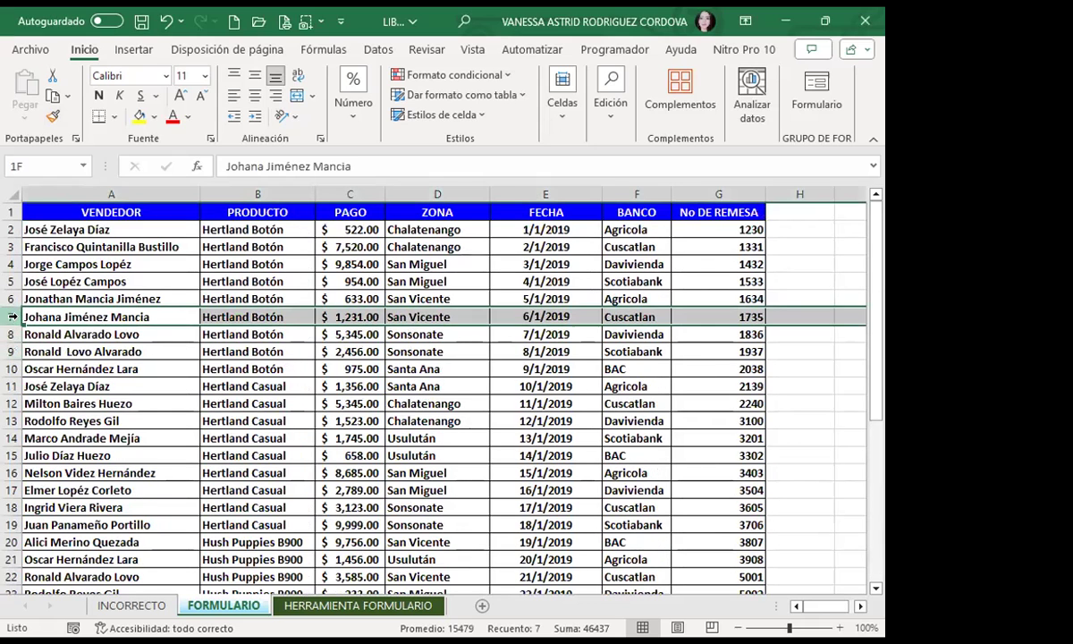
{"action": "left_click", "coordinate": [556, 107]}
{"action": "key", "text": "ctrl+plus"}
{"action": "key", "text": "ctrl+plus"}
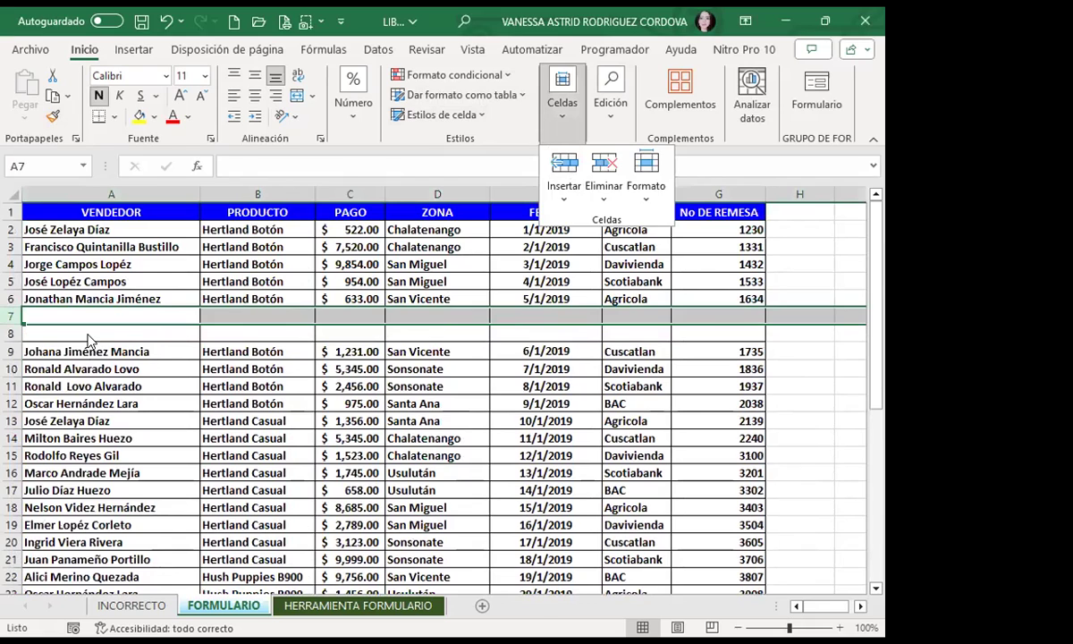
{"action": "left_click", "coordinate": [107, 315]}
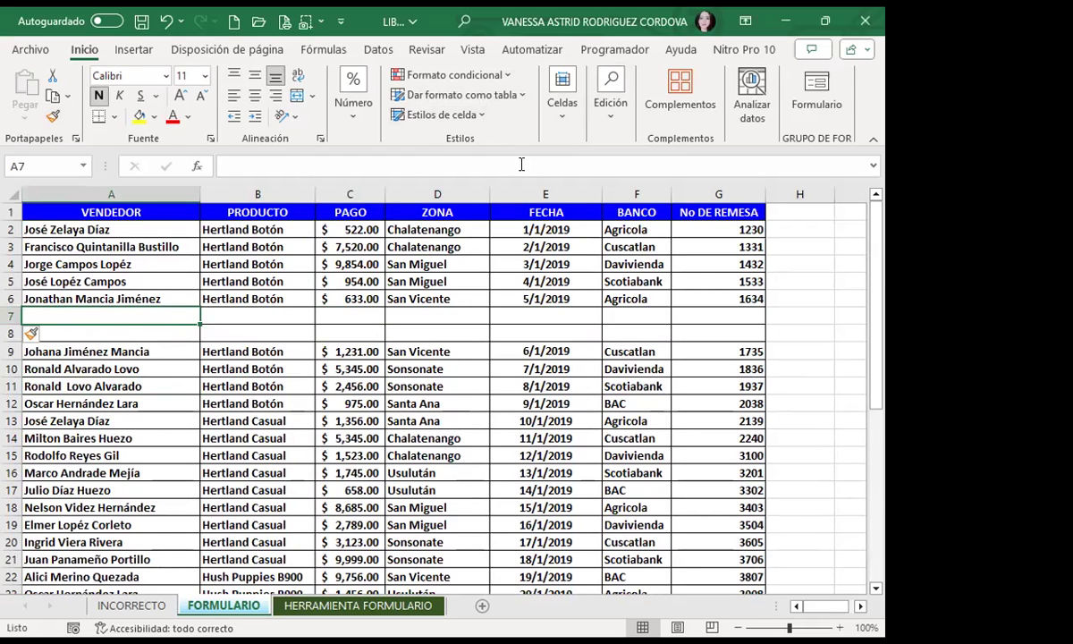
Step: Open the data form and step past the last record to a blank new record
{"action": "left_click", "coordinate": [819, 84]}
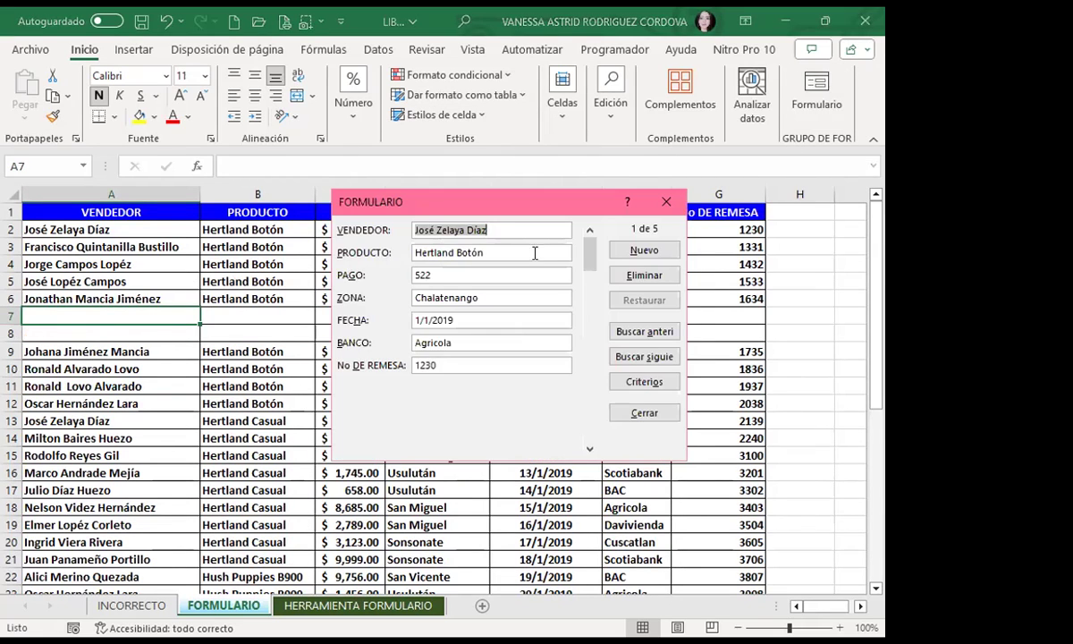
{"action": "left_click", "coordinate": [589, 450]}
{"action": "left_click", "coordinate": [589, 450]}
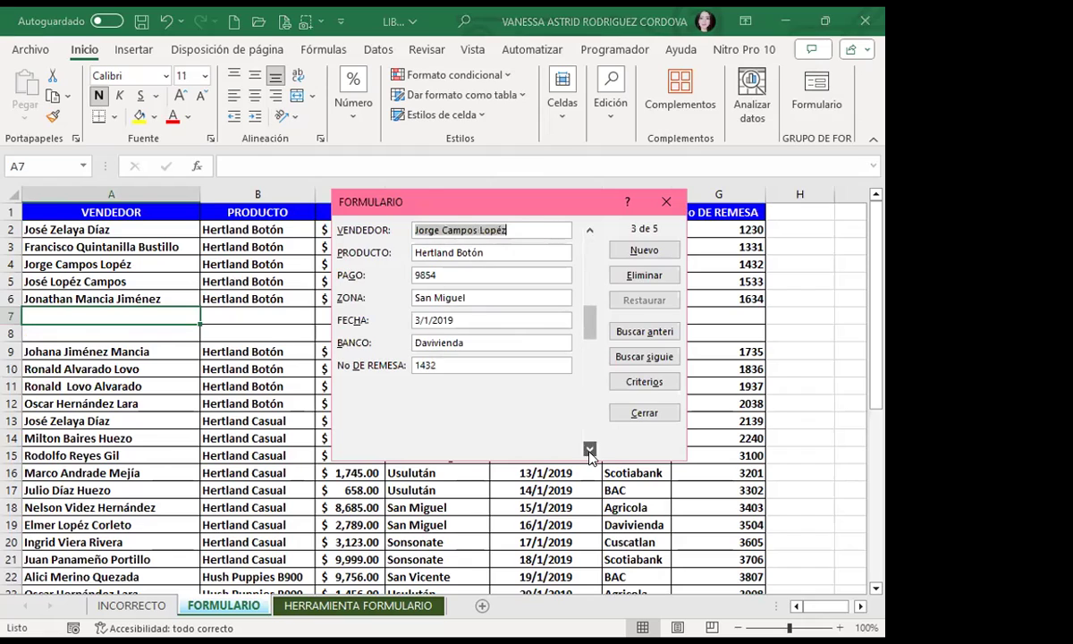
{"action": "left_click", "coordinate": [590, 449]}
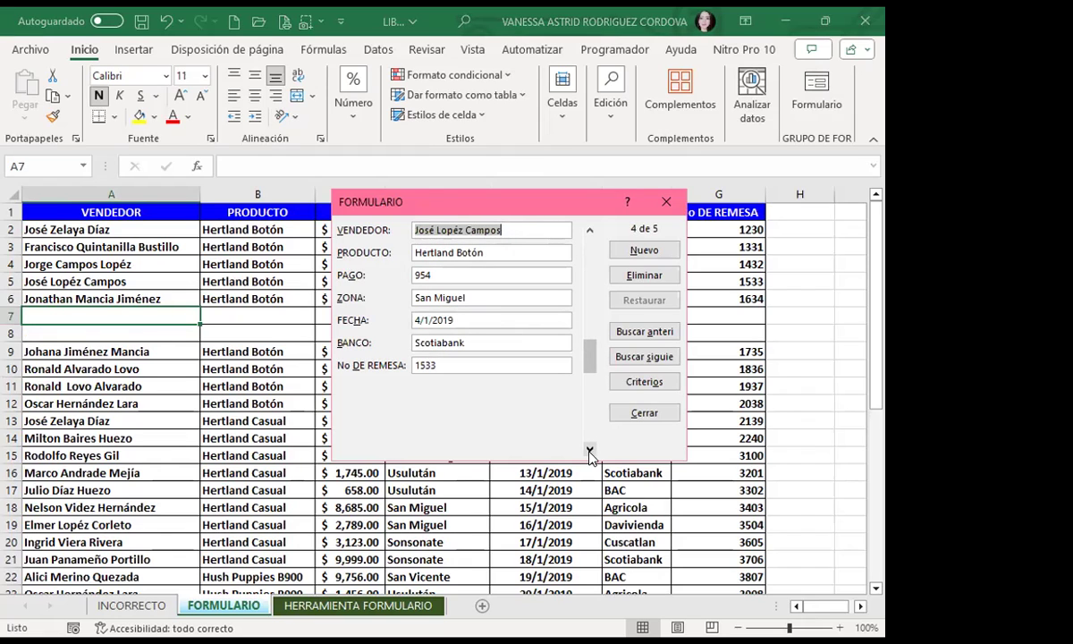
{"action": "left_click", "coordinate": [590, 450]}
{"action": "left_click", "coordinate": [590, 450]}
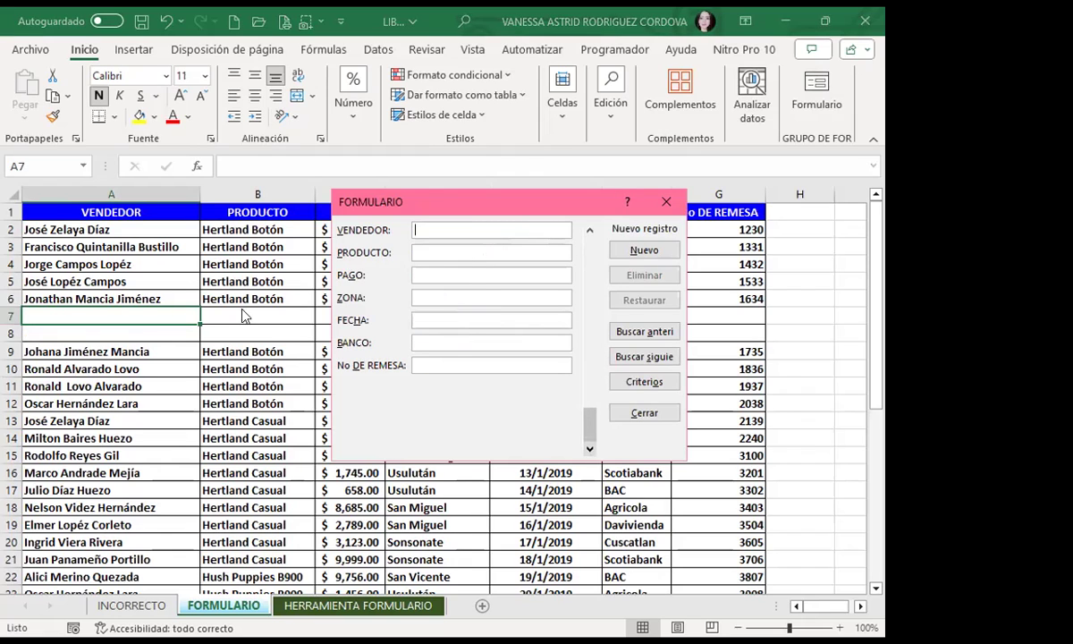
Step: Fill the new record with placeholders FDSFDSF, FDSF, FSDF, FDSF, DSFDSF, FSD, FDSFDSF and save it
{"action": "left_click", "coordinate": [468, 228]}
{"action": "type", "text": "FDSFDSF"}
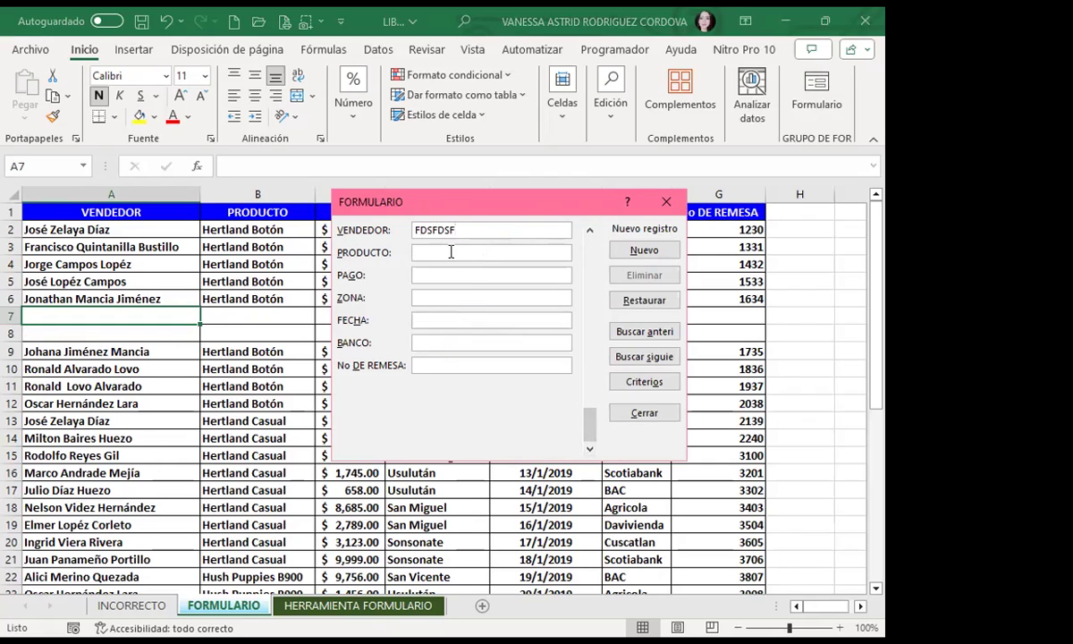
{"action": "key", "text": "Tab"}
{"action": "type", "text": "FDSF"}
{"action": "key", "text": "Tab"}
{"action": "type", "text": "FSDF"}
{"action": "key", "text": "Tab"}
{"action": "type", "text": "FDSF"}
{"action": "key", "text": "Tab"}
{"action": "type", "text": "DSFDSF"}
{"action": "key", "text": "Tab"}
{"action": "type", "text": "FSD"}
{"action": "key", "text": "Tab"}
{"action": "type", "text": "FDSFDSF"}
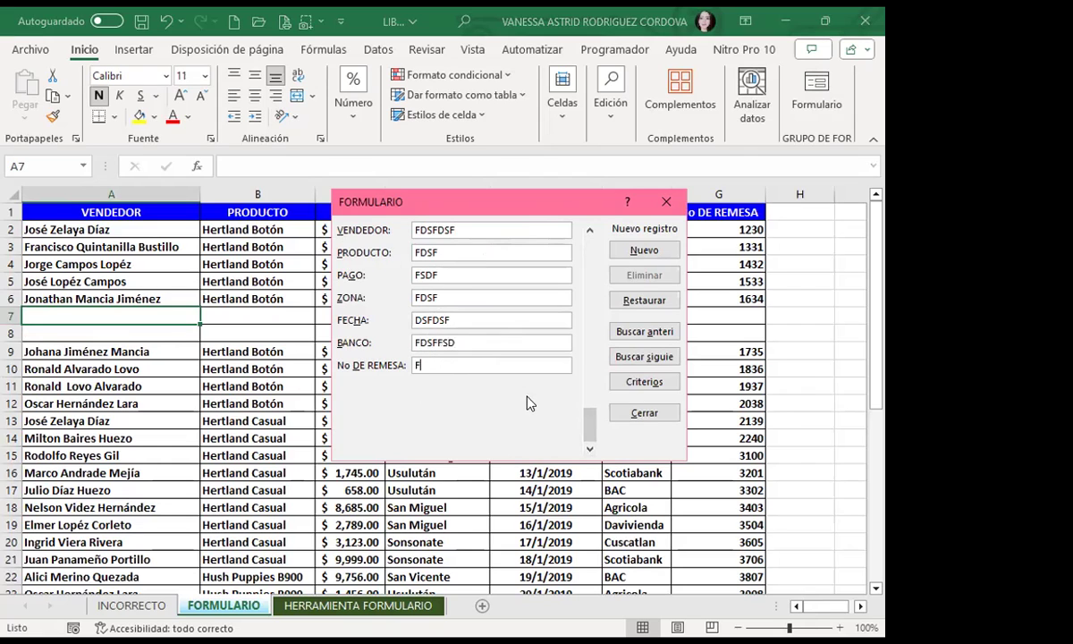
{"action": "key", "text": "Return"}
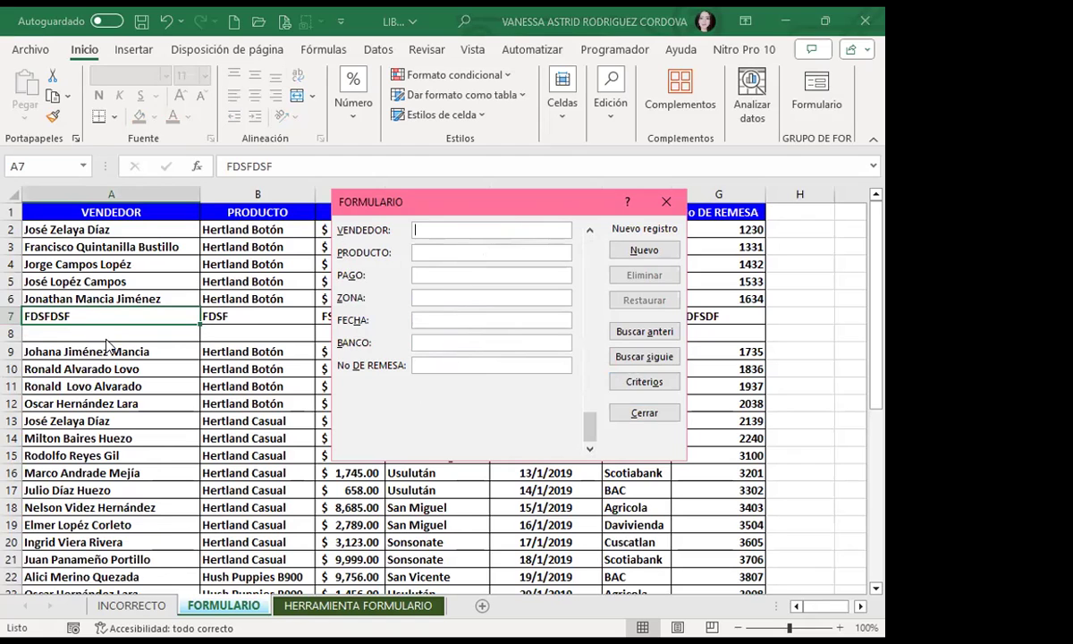
Step: Close the data form and check the placeholder record now in row 7
{"action": "left_click", "coordinate": [664, 203]}
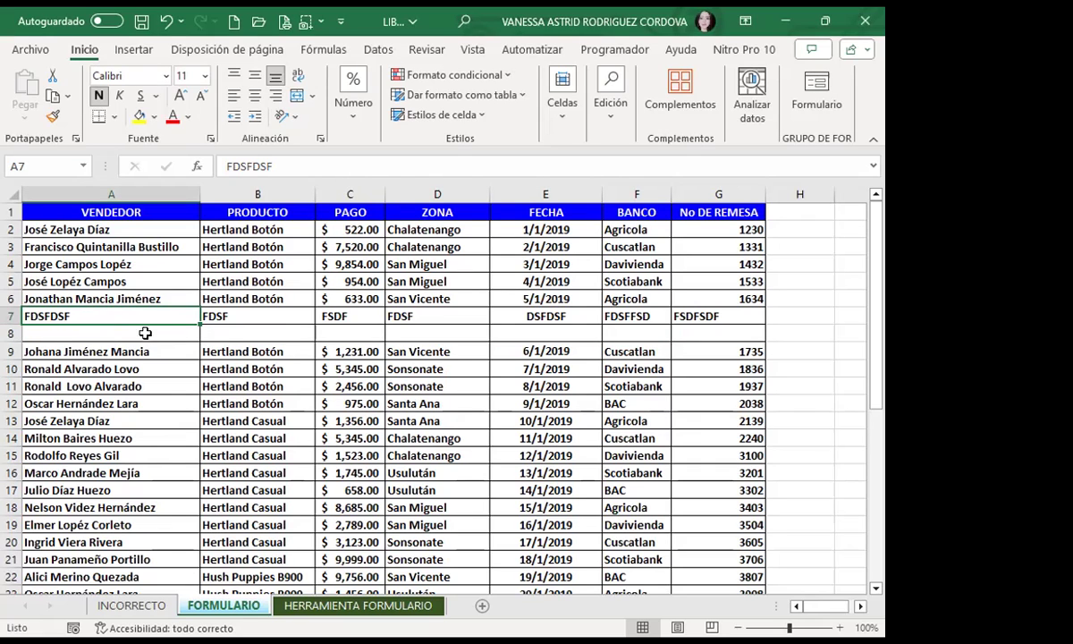
{"action": "scroll", "coordinate": [143, 395], "scroll_direction": "down", "scroll_amount": 8}
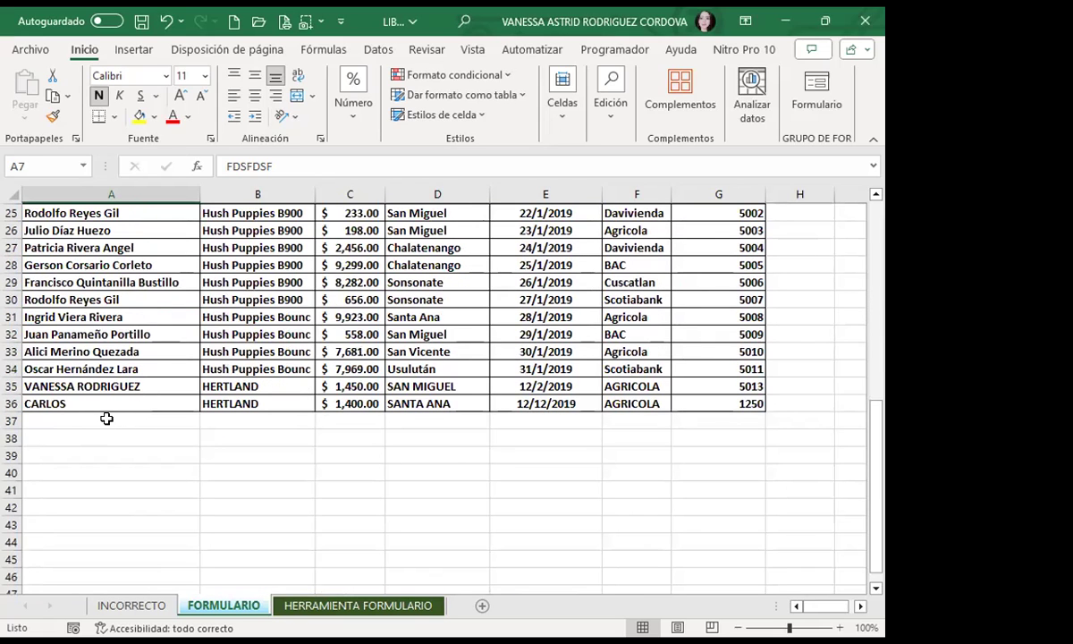
{"action": "left_click", "coordinate": [107, 419]}
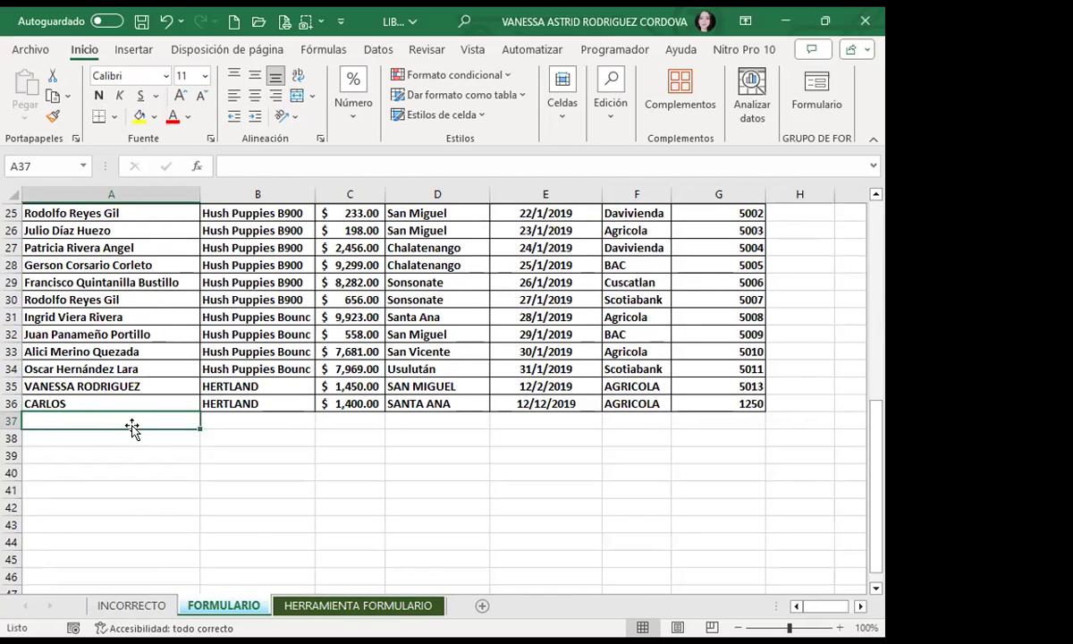
{"action": "scroll", "coordinate": [132, 429], "scroll_direction": "up", "scroll_amount": 8}
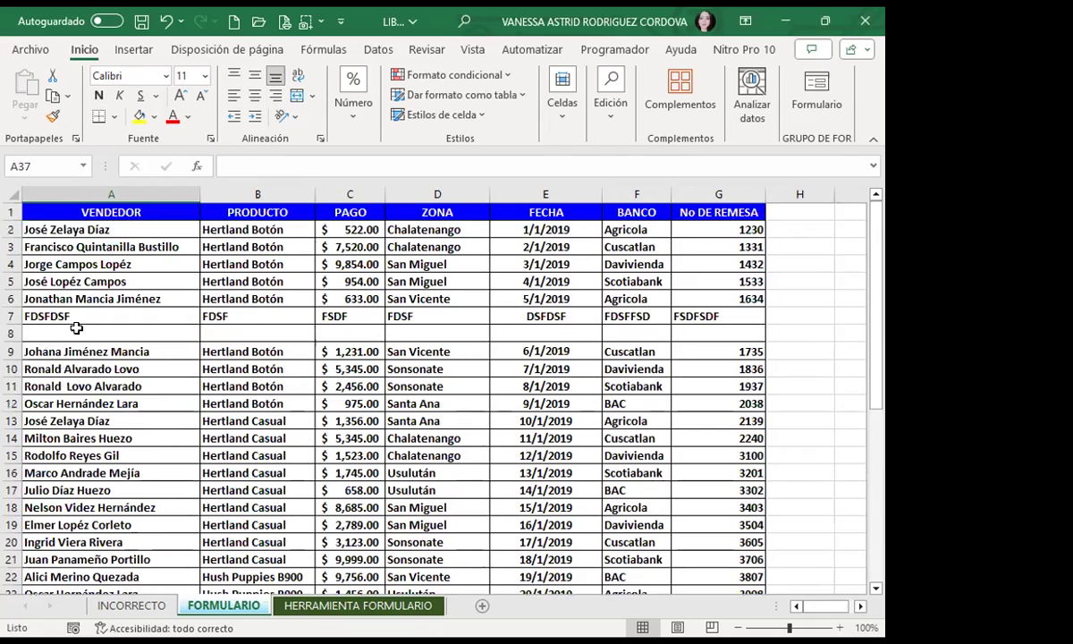
{"action": "left_click", "coordinate": [85, 315]}
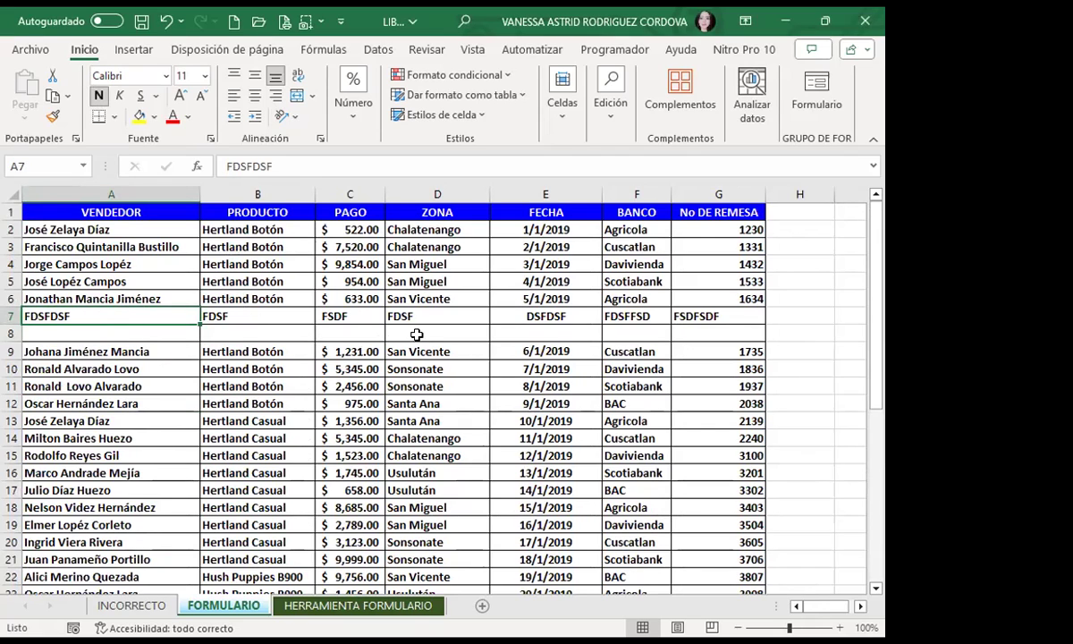
Step: Delete rows 7 and 8, removing the placeholder record and the blank row
{"action": "left_click_drag", "start_coordinate": [12, 316], "coordinate": [9, 336]}
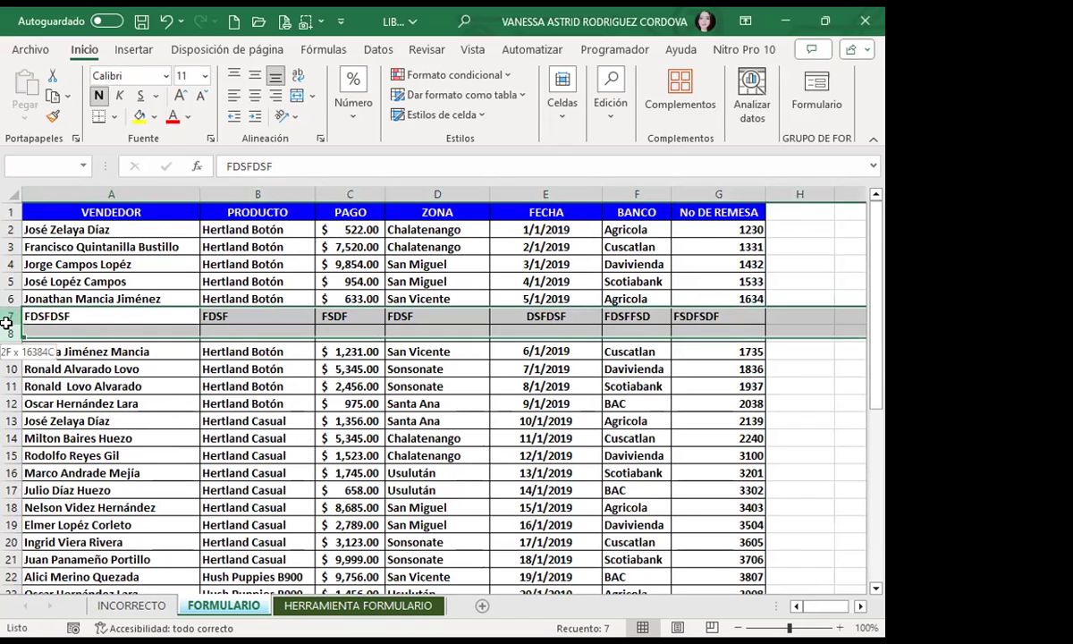
{"action": "left_click", "coordinate": [563, 107]}
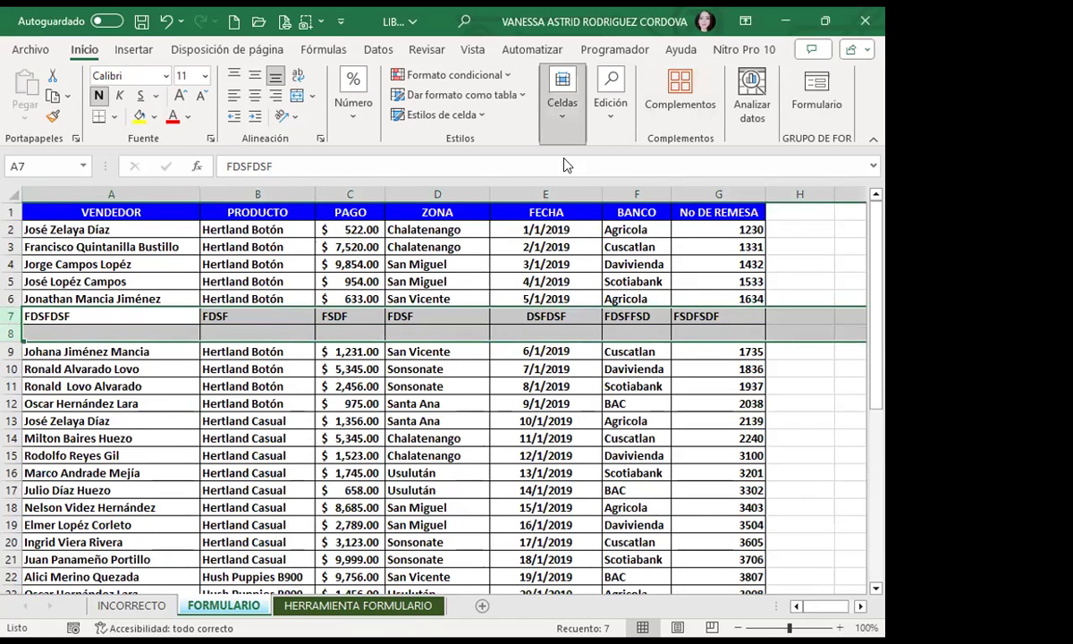
{"action": "left_click", "coordinate": [613, 161]}
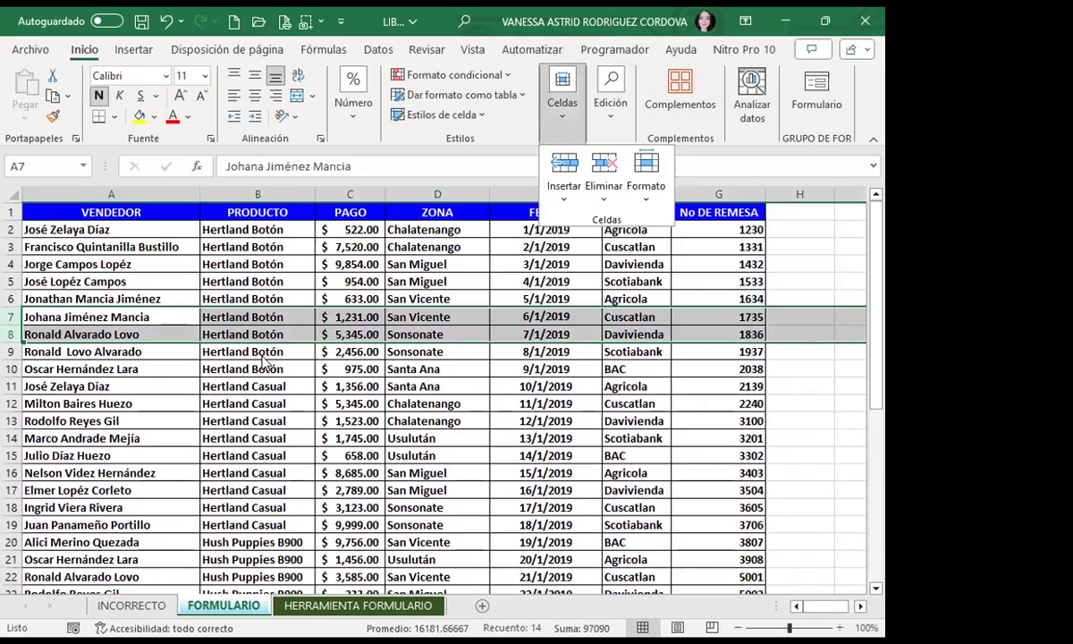
{"action": "left_click", "coordinate": [260, 353]}
{"action": "scroll", "coordinate": [262, 358], "scroll_direction": "down", "scroll_amount": 8}
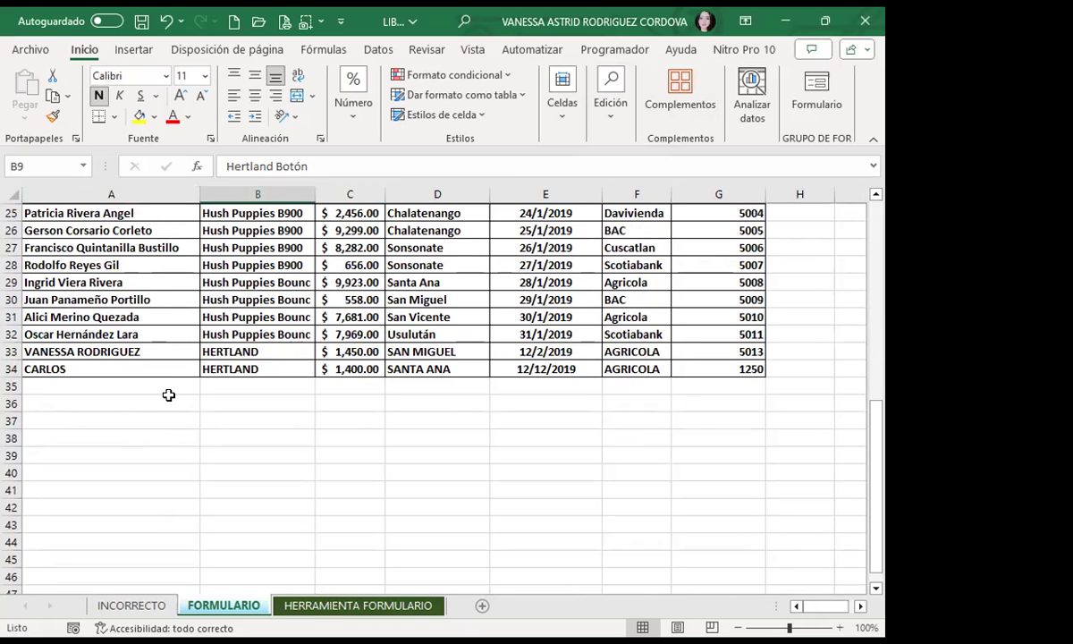
{"action": "scroll", "coordinate": [258, 394], "scroll_direction": "up", "scroll_amount": 8}
{"action": "left_click", "coordinate": [259, 398]}
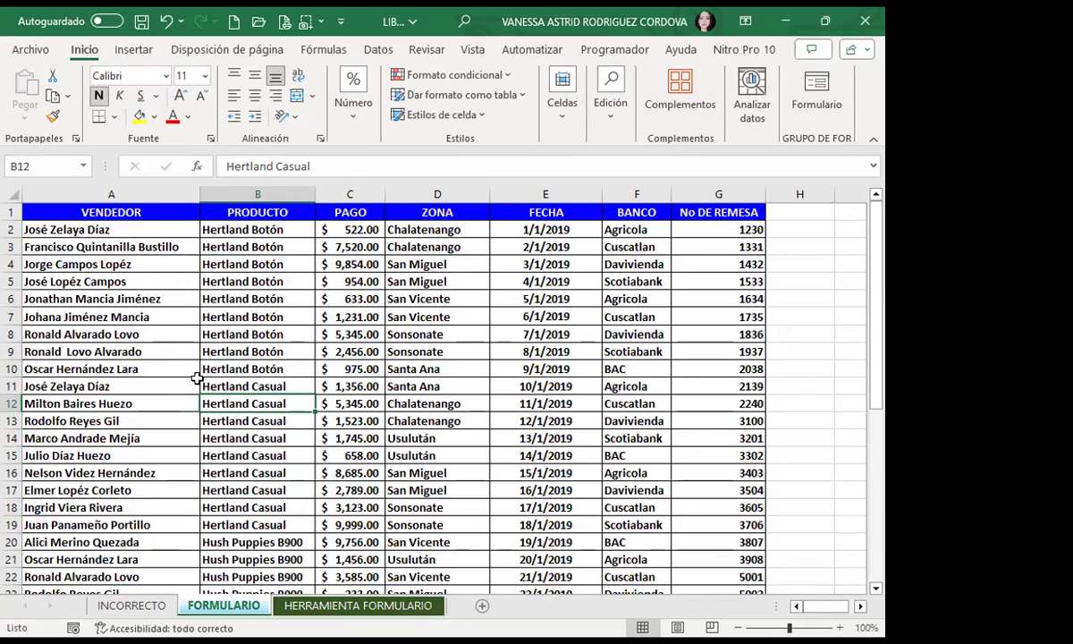
Step: Review cells in the records table, then move to the HERRAMIENTA FORMULARIO sheet
{"action": "left_click", "coordinate": [130, 367]}
{"action": "left_click", "coordinate": [357, 373]}
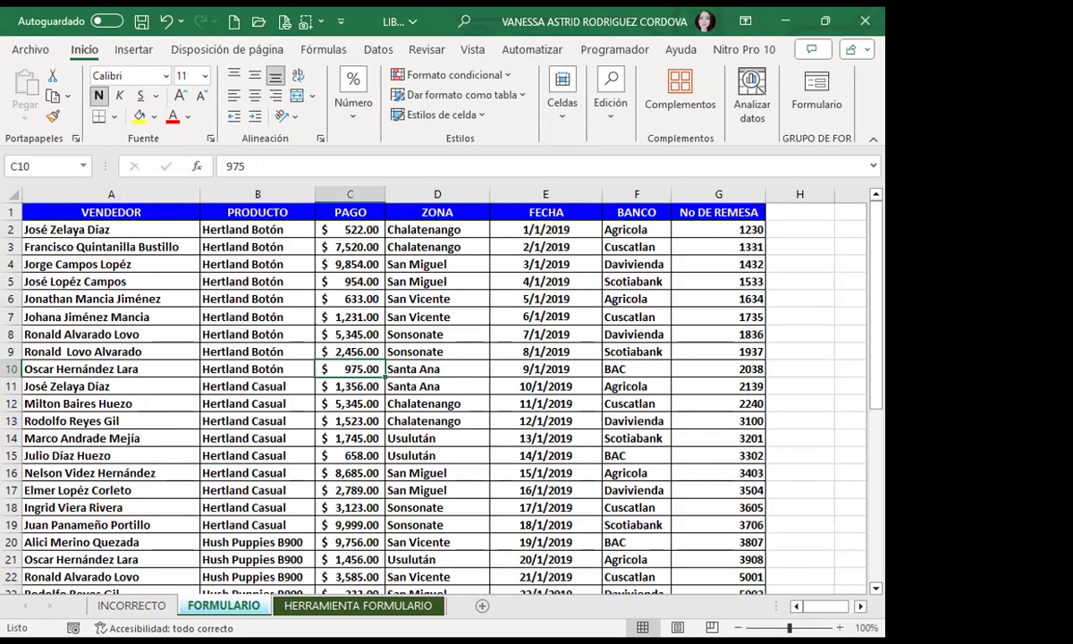
{"action": "left_click", "coordinate": [804, 328]}
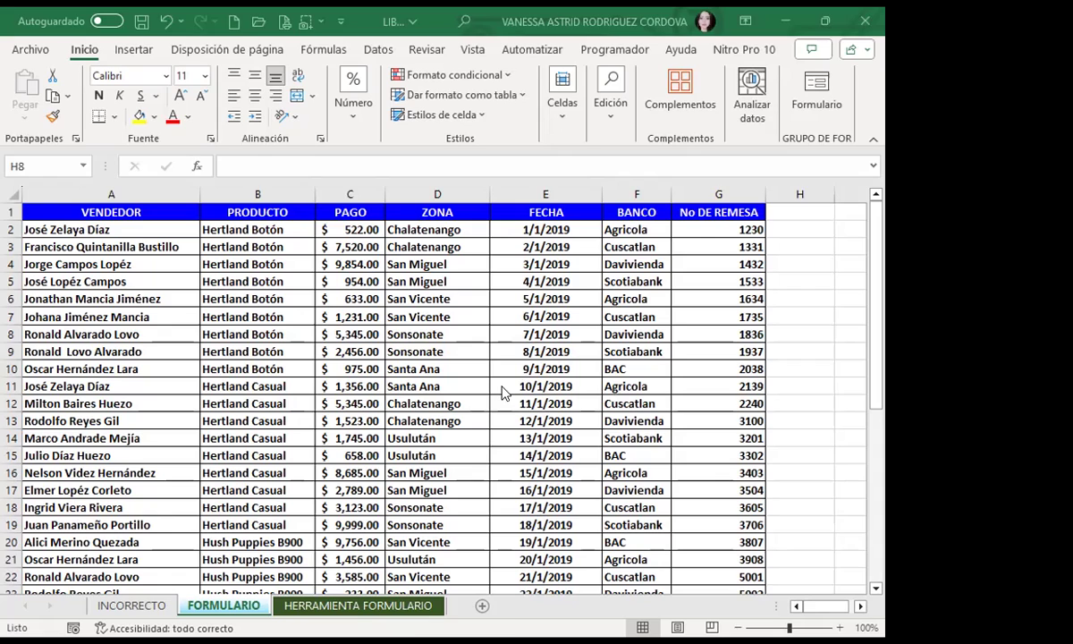
{"action": "left_click_drag", "start_coordinate": [545, 352], "coordinate": [546, 369]}
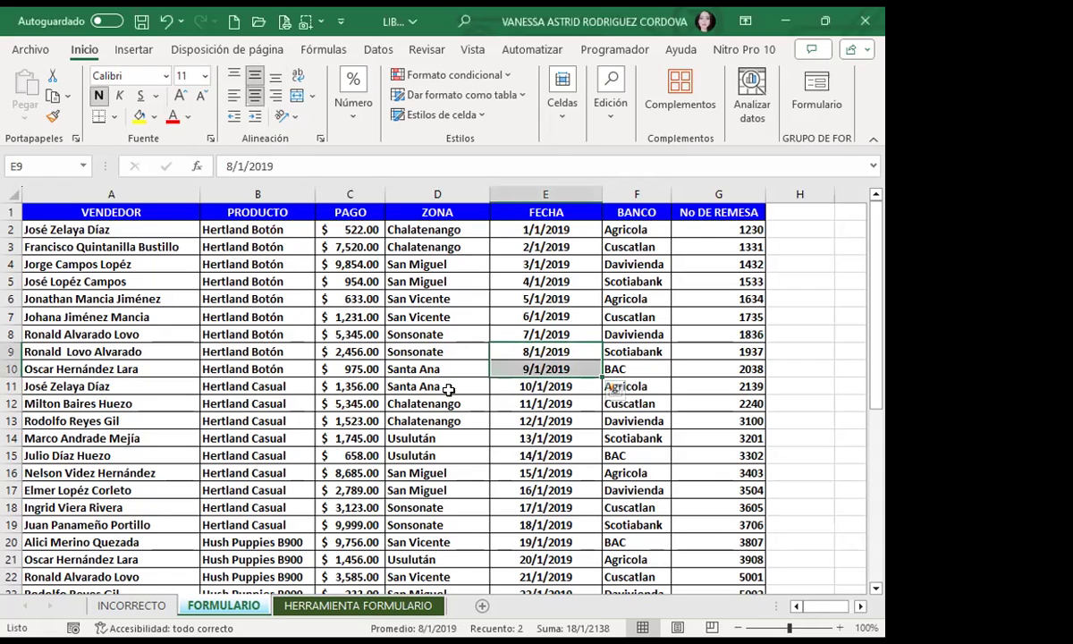
{"action": "left_click", "coordinate": [355, 350]}
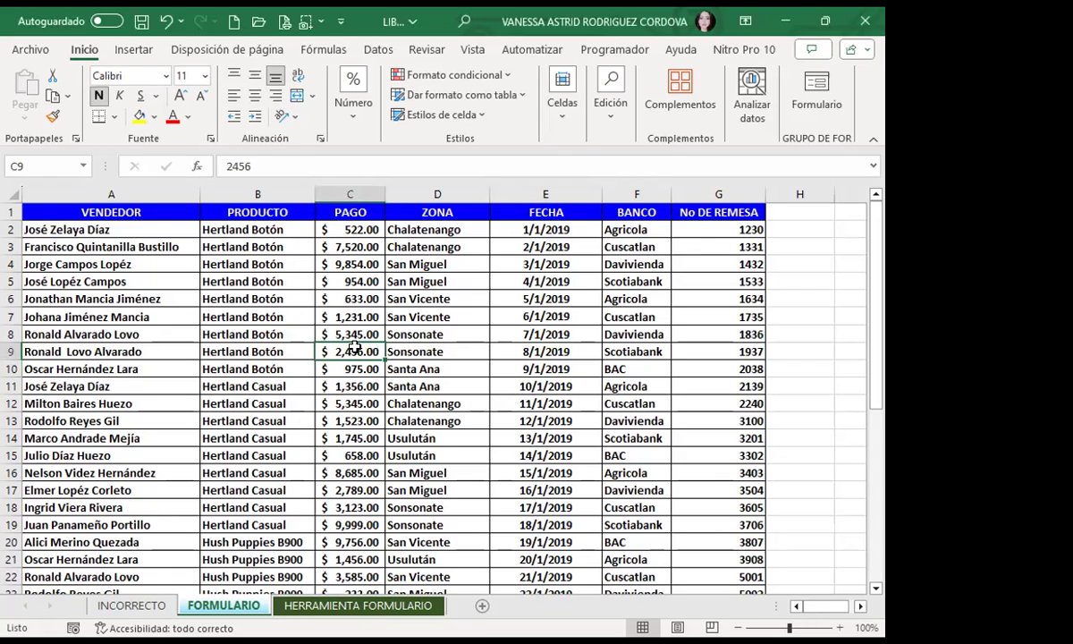
{"action": "left_click", "coordinate": [291, 404]}
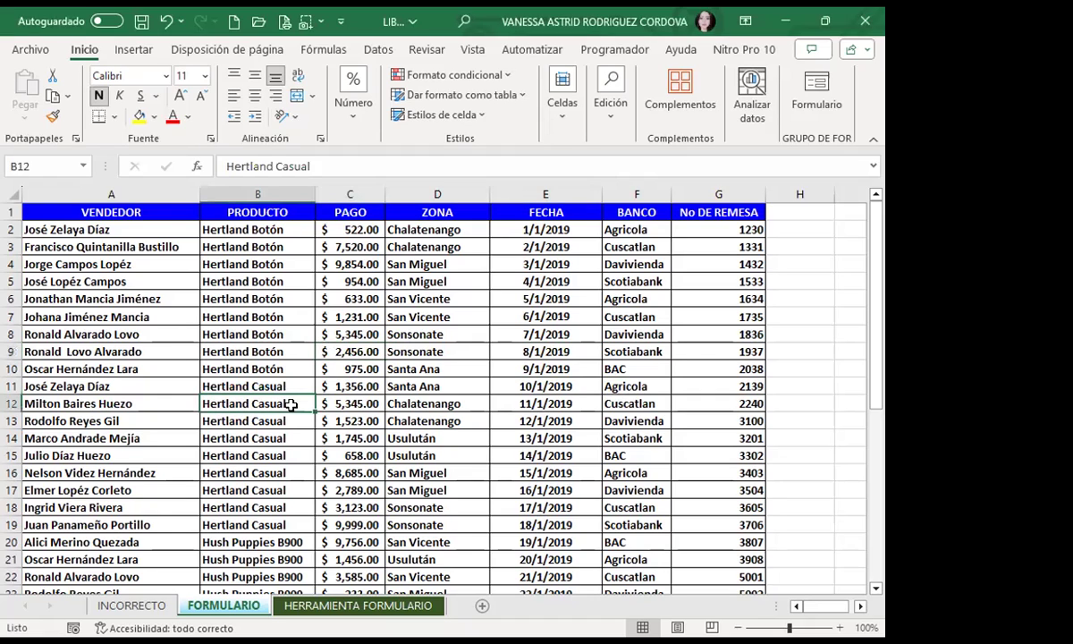
{"action": "left_click", "coordinate": [335, 339]}
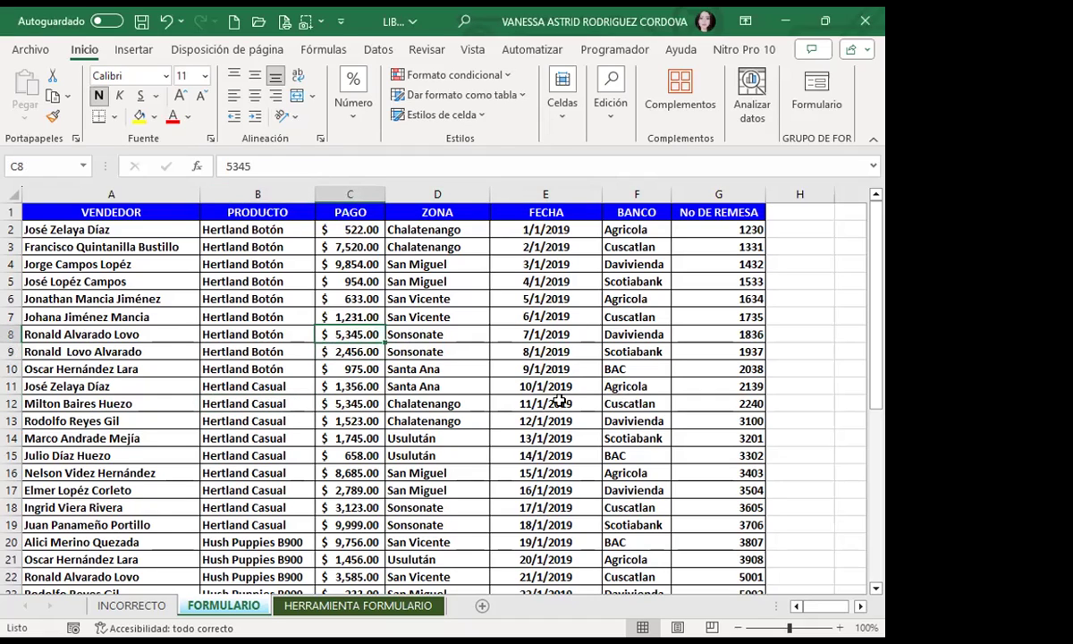
{"action": "left_click", "coordinate": [662, 368]}
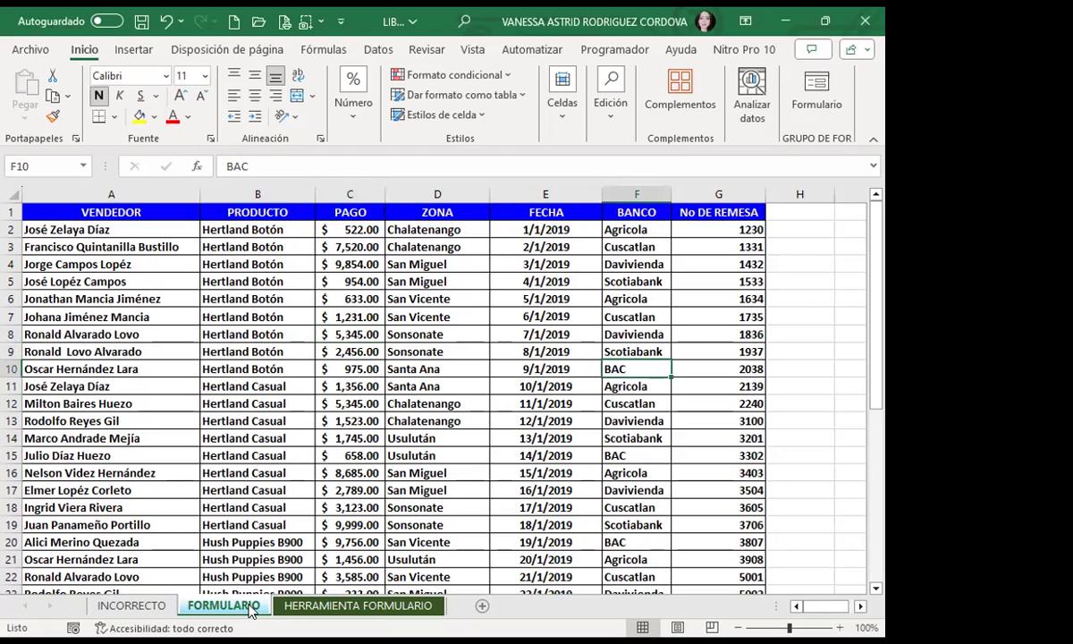
{"action": "left_click", "coordinate": [319, 608]}
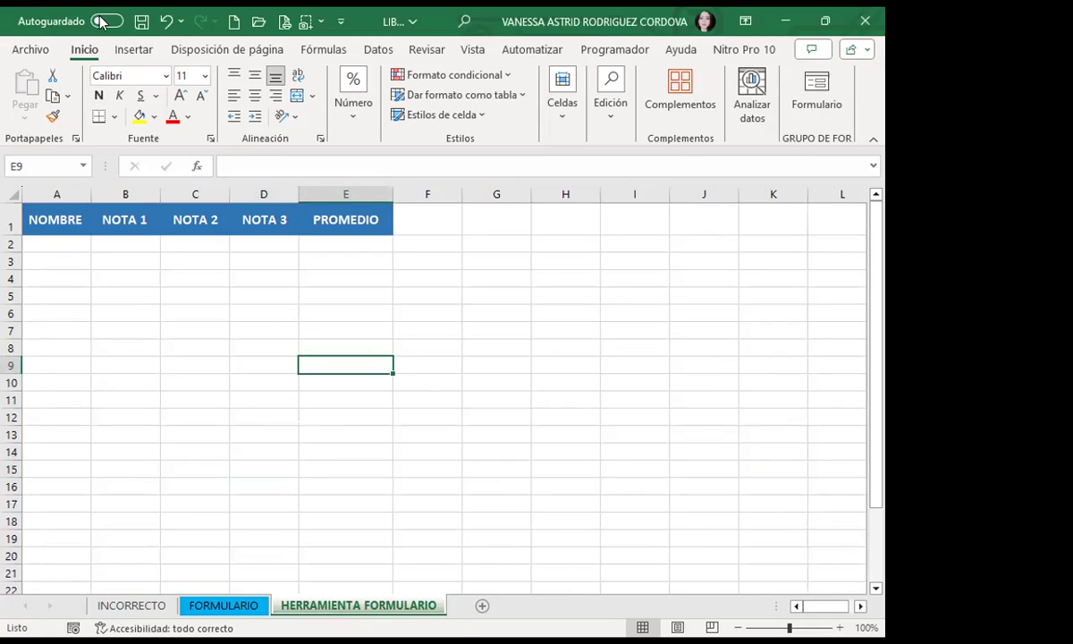
Step: Select an empty cell under NOMBRE and launch the data form, triggering the range warning
{"action": "left_click", "coordinate": [132, 49]}
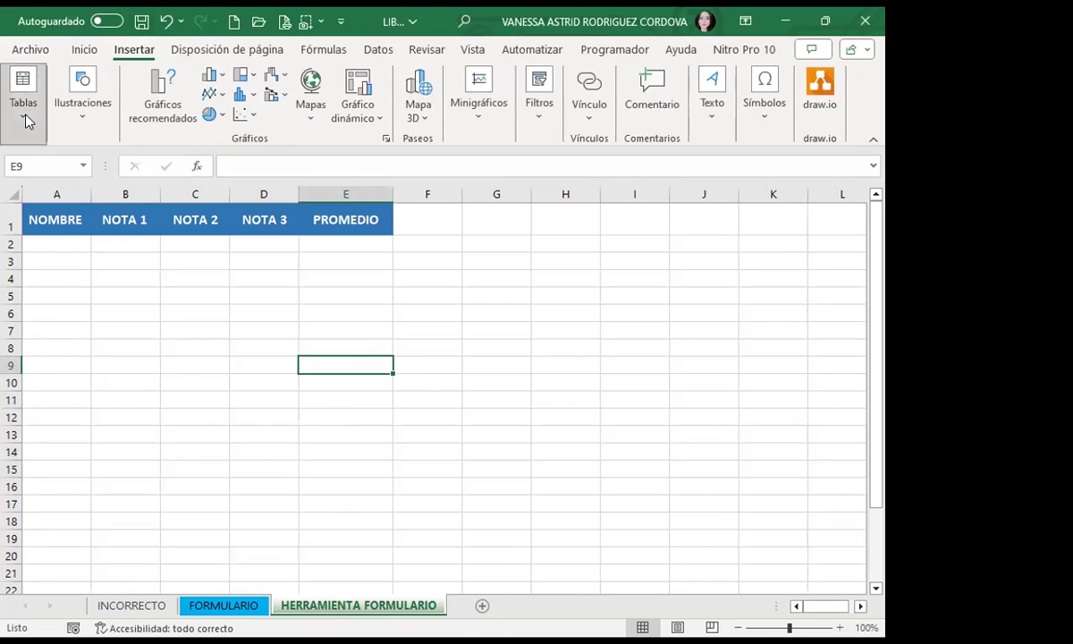
{"action": "left_click", "coordinate": [155, 227]}
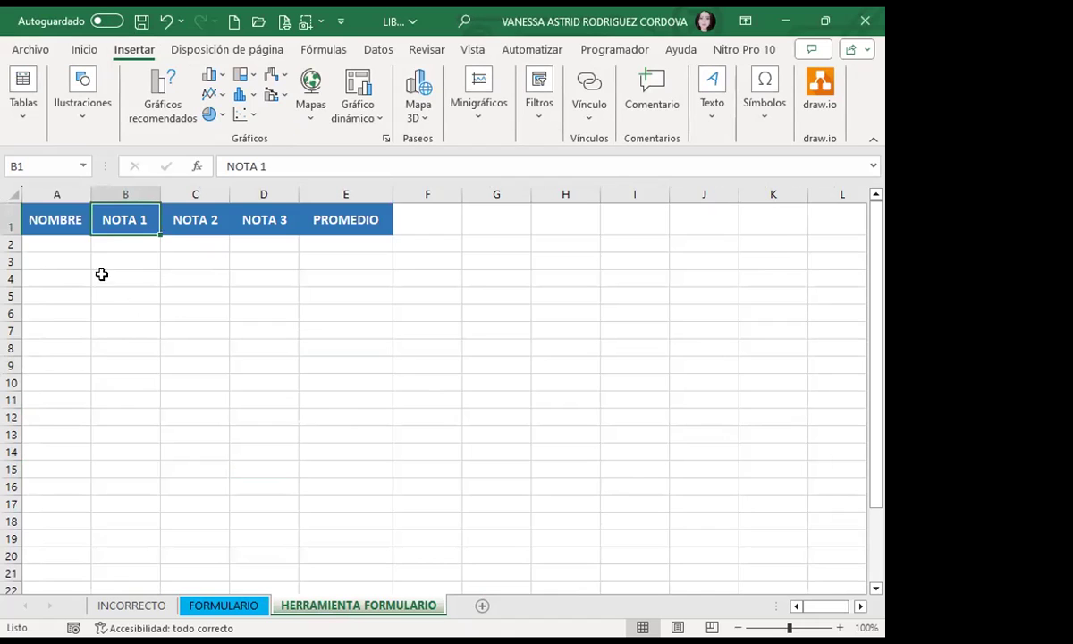
{"action": "left_click", "coordinate": [82, 49]}
{"action": "left_click", "coordinate": [58, 289]}
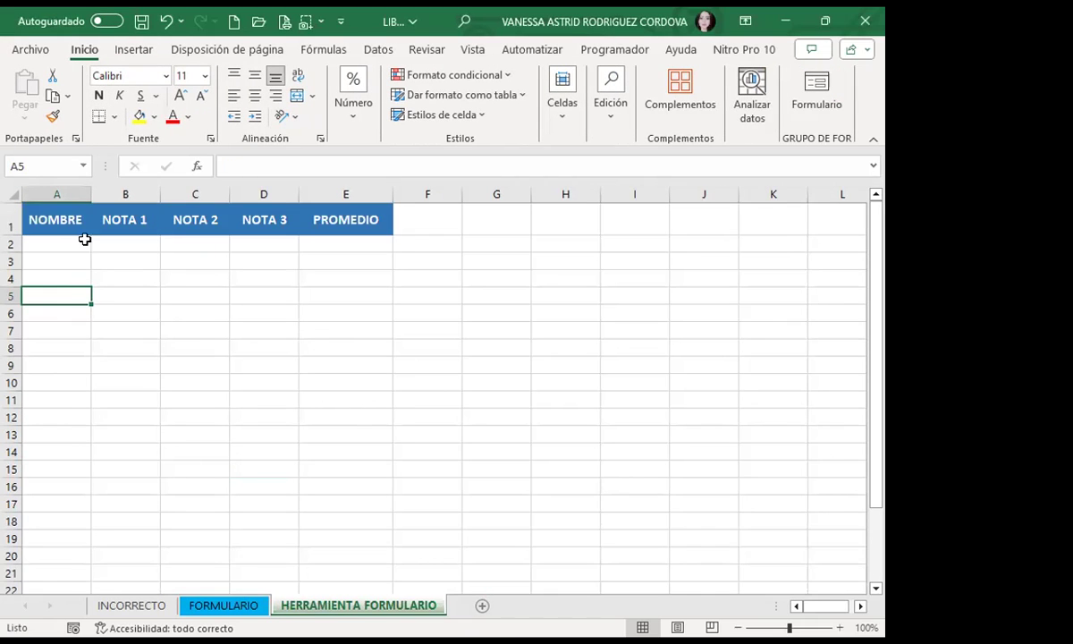
{"action": "left_click", "coordinate": [174, 212]}
{"action": "left_click_drag", "start_coordinate": [51, 215], "coordinate": [362, 219]}
{"action": "left_click", "coordinate": [134, 274]}
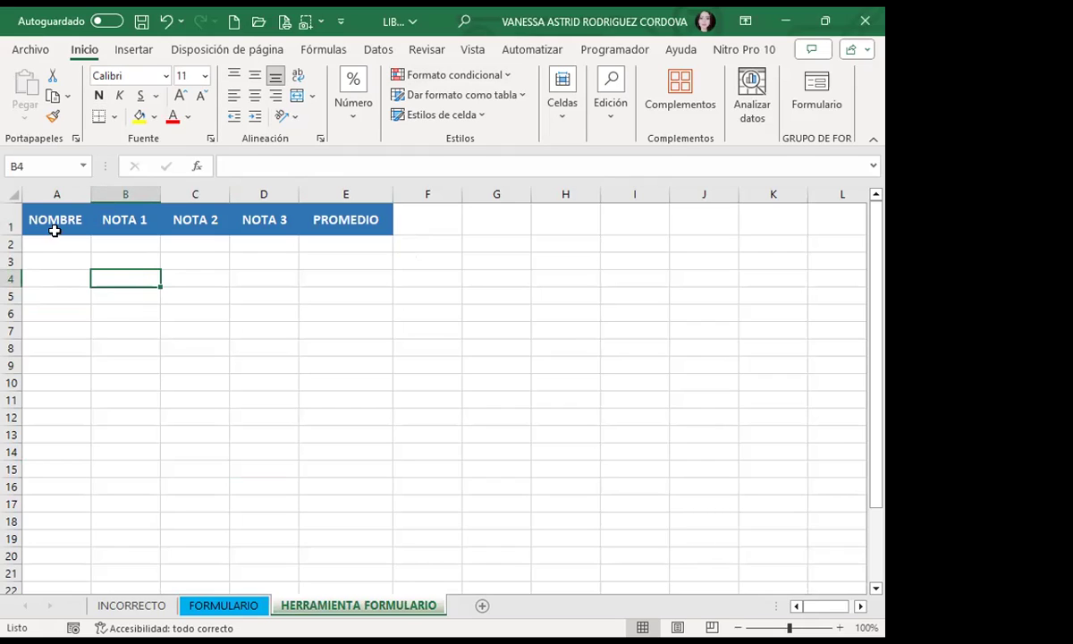
{"action": "left_click", "coordinate": [51, 260]}
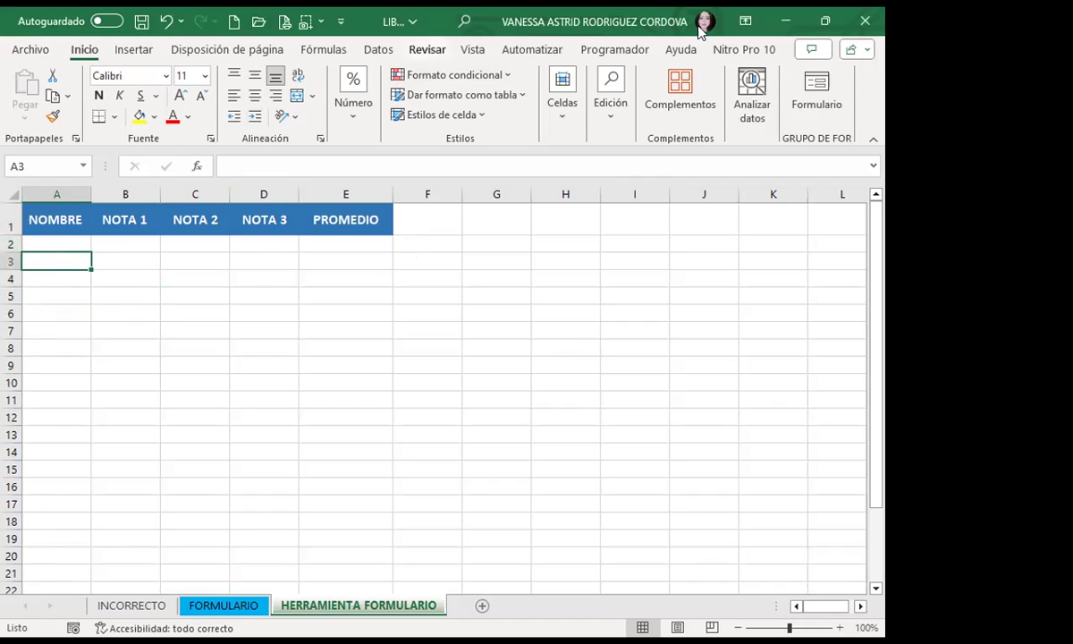
{"action": "left_click", "coordinate": [821, 91]}
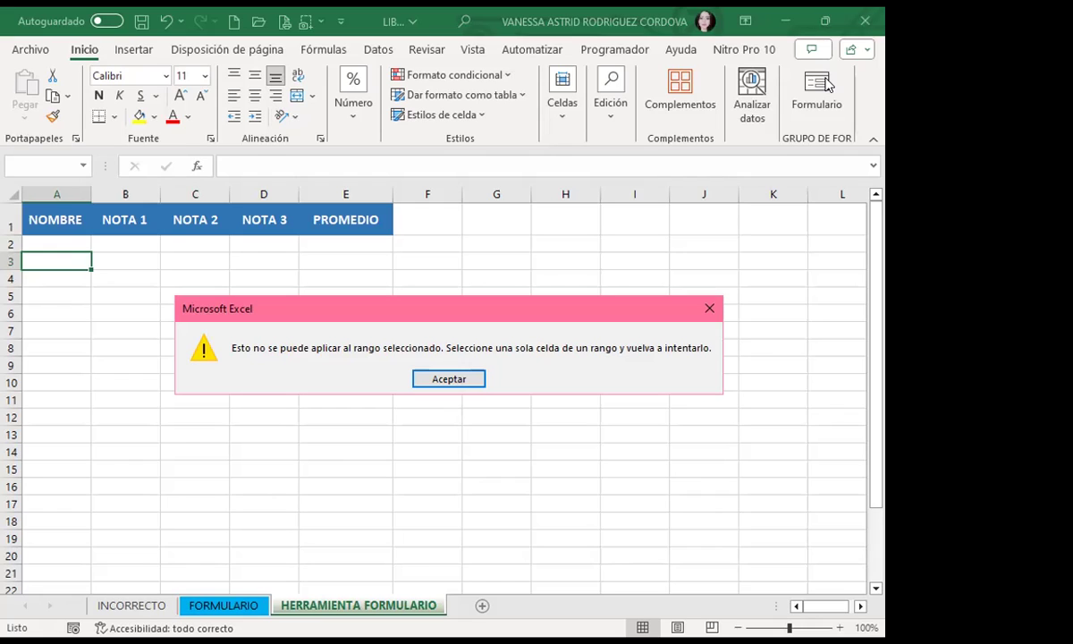
Step: Dismiss the warning, select A2 and relaunch the data form, getting the column-labels prompt
{"action": "left_click", "coordinate": [456, 377]}
{"action": "left_click", "coordinate": [334, 293]}
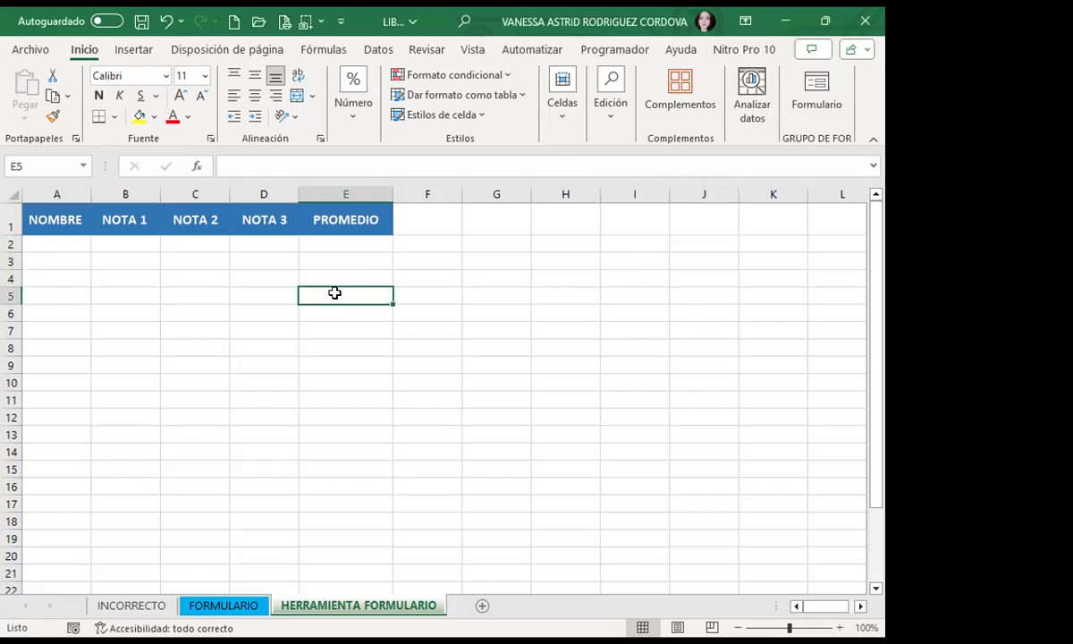
{"action": "left_click", "coordinate": [57, 248]}
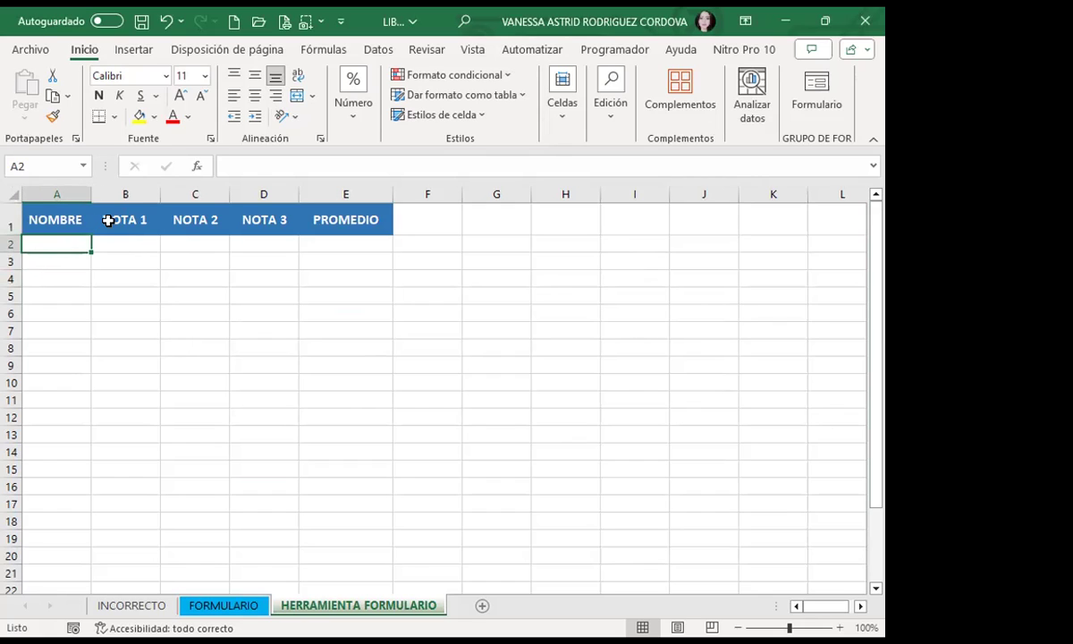
{"action": "left_click", "coordinate": [814, 85]}
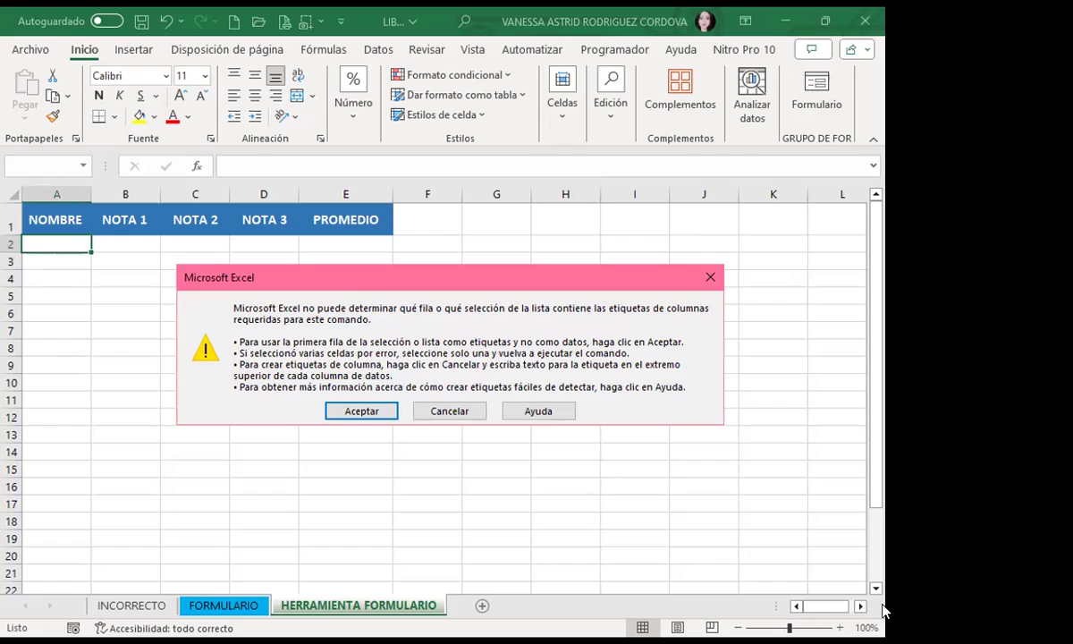
Step: Accept the first row as column labels to open the grades data form
{"action": "left_click", "coordinate": [354, 413]}
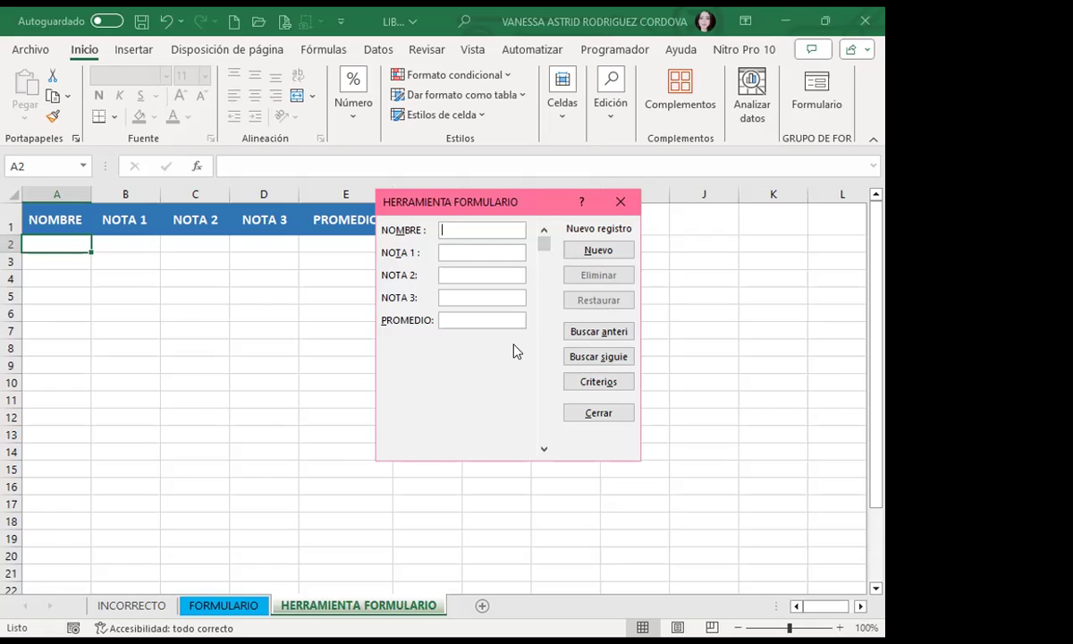
Step: Add the first student's record with grades 10, 10 and 8
{"action": "type", "text": "KARLA MARIA"}
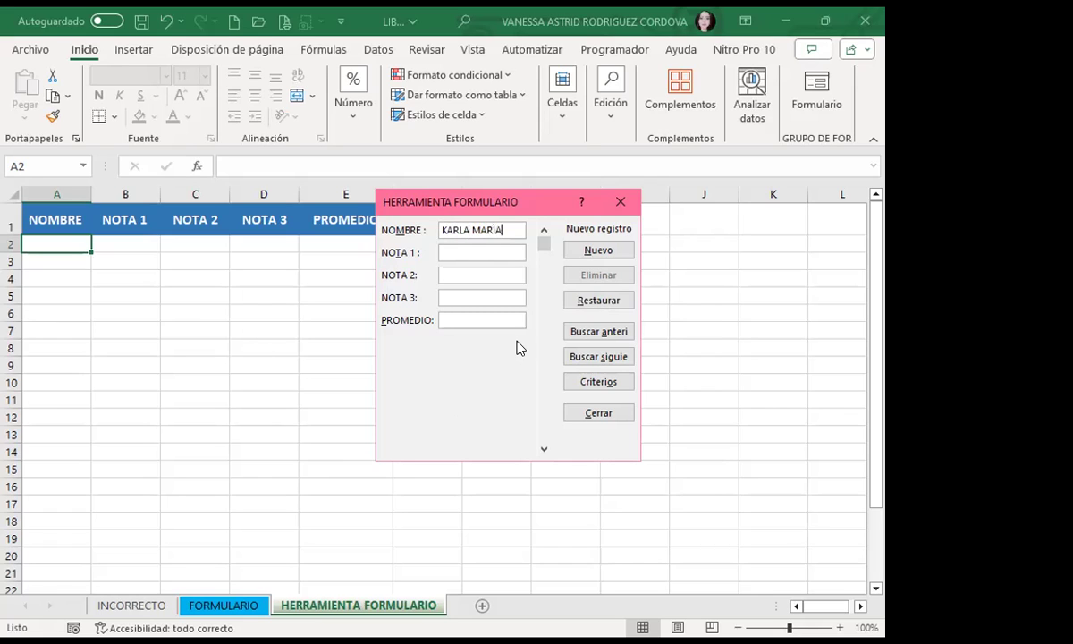
{"action": "key", "text": "Tab"}
{"action": "type", "text": "10"}
{"action": "key", "text": "Tab"}
{"action": "type", "text": "10"}
{"action": "key", "text": "Tab"}
{"action": "type", "text": "8"}
{"action": "key", "text": "Return"}
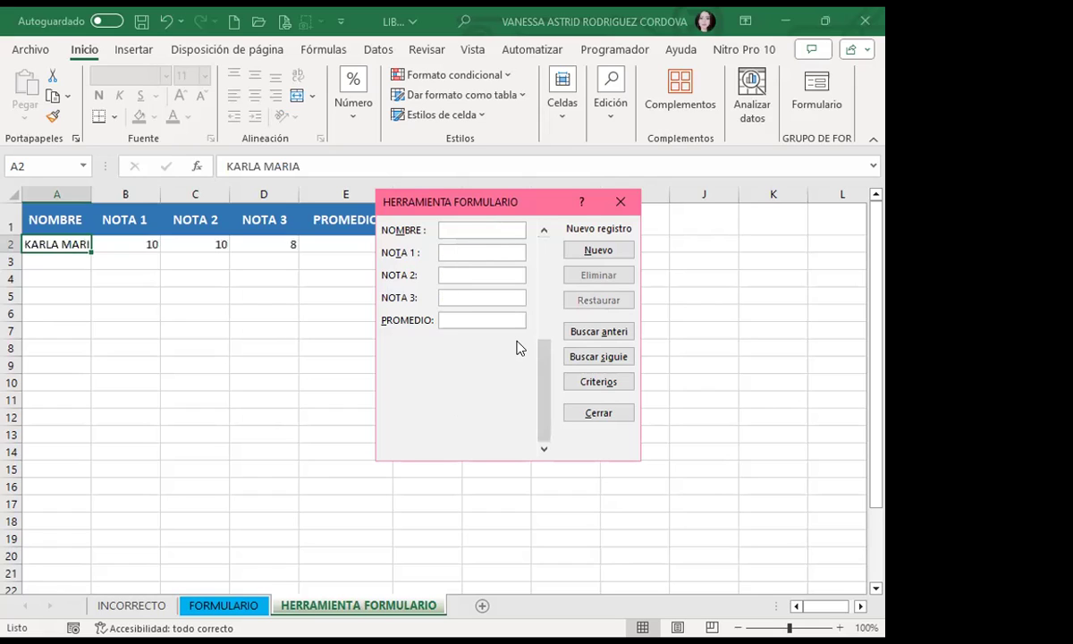
Step: Add the second student's record with grades 10, 10 and 10
{"action": "key", "text": "Tab"}
{"action": "type", "text": "10"}
{"action": "key", "text": "Tab"}
{"action": "type", "text": "10"}
{"action": "key", "text": "Tab"}
{"action": "type", "text": "10"}
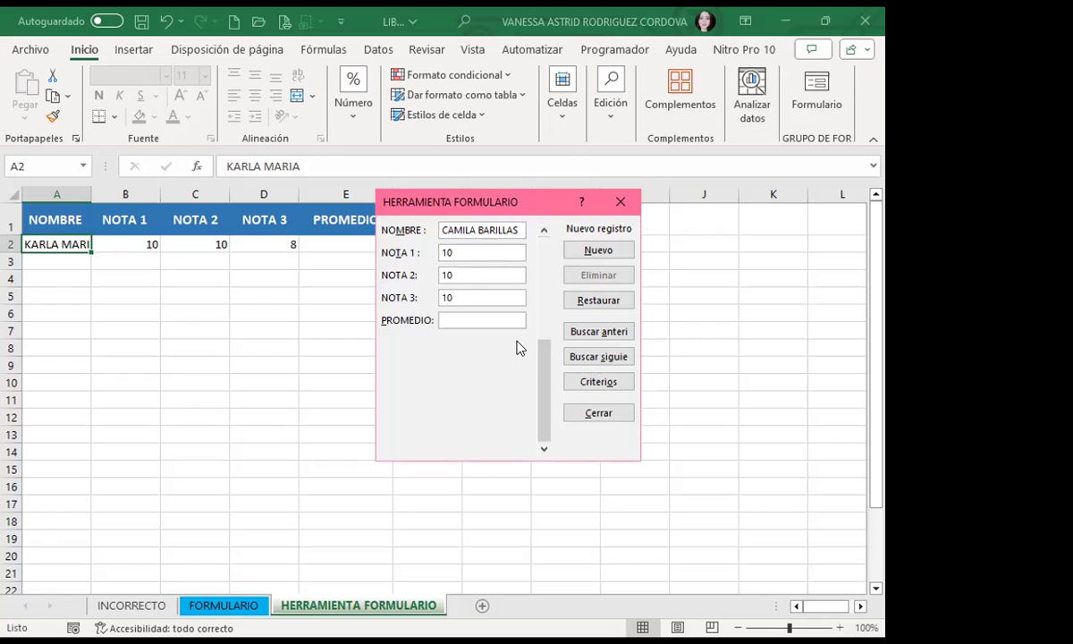
{"action": "key", "text": "Return"}
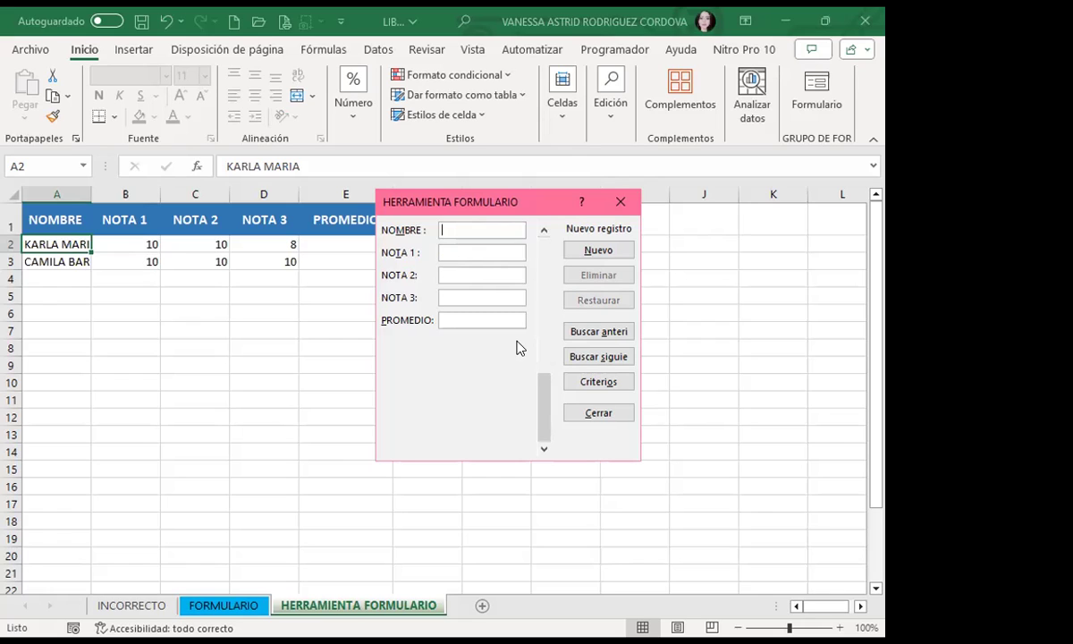
Step: Close the form and auto-fit column A to the student names
{"action": "left_click", "coordinate": [621, 202]}
{"action": "double_click", "coordinate": [91, 194]}
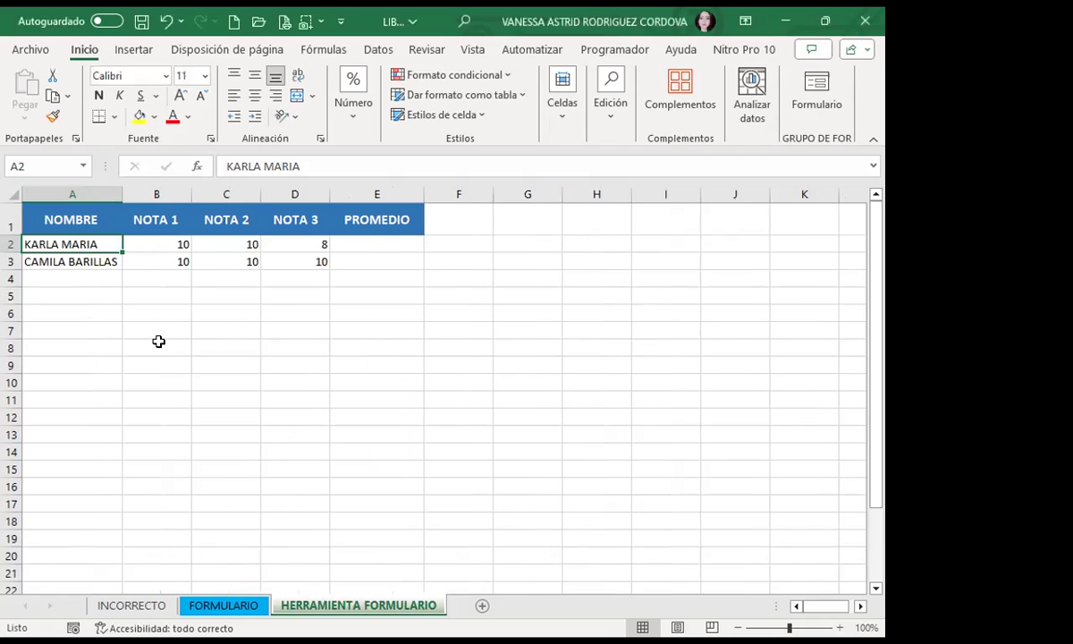
{"action": "left_click", "coordinate": [213, 327]}
{"action": "left_click", "coordinate": [358, 243]}
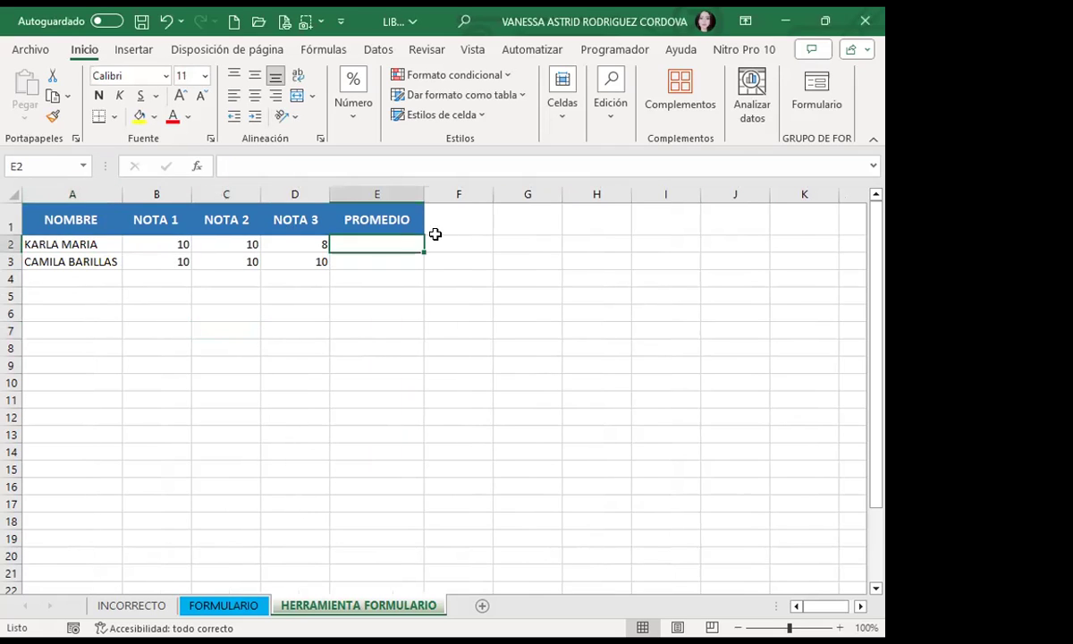
{"action": "left_click", "coordinate": [816, 90]}
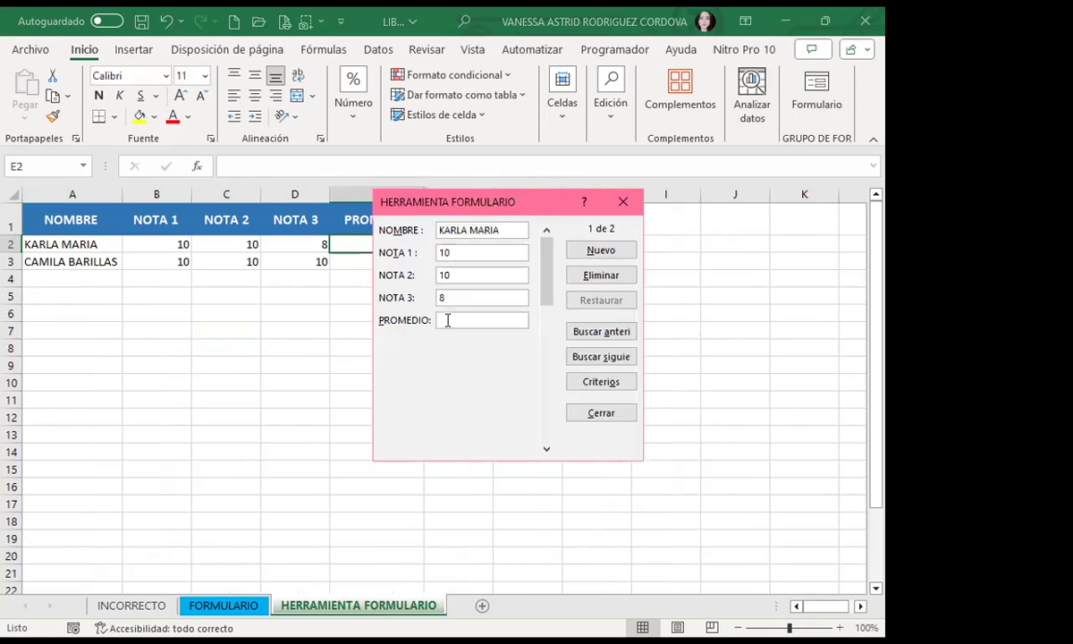
Step: Enter =PROMEDIO(B2:D2) in E2 and fill it down to E3
{"action": "left_click", "coordinate": [609, 203]}
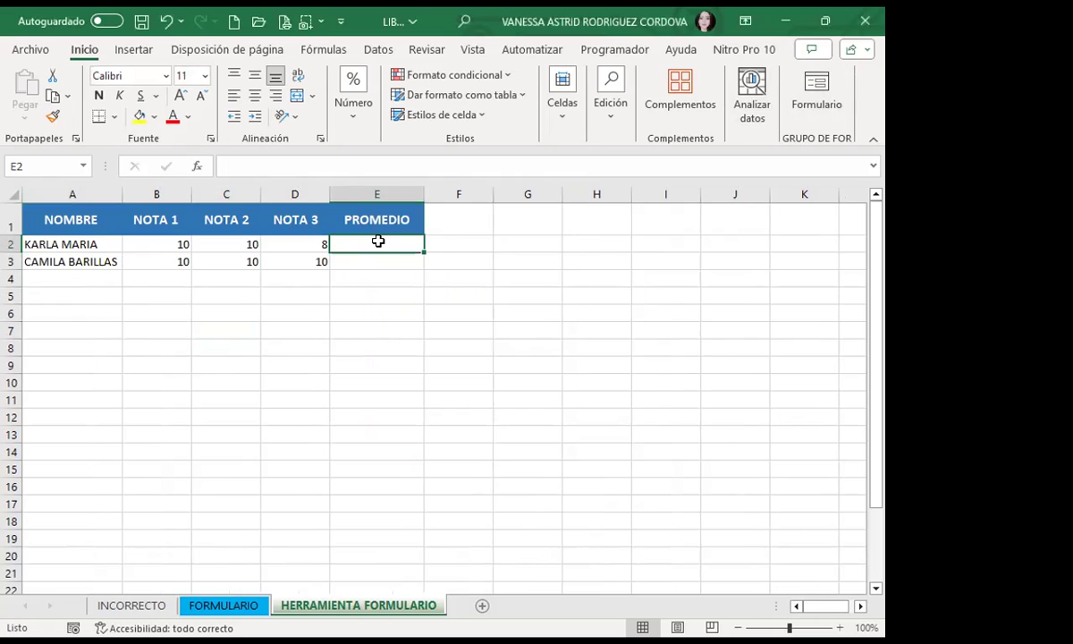
{"action": "type", "text": "=P"}
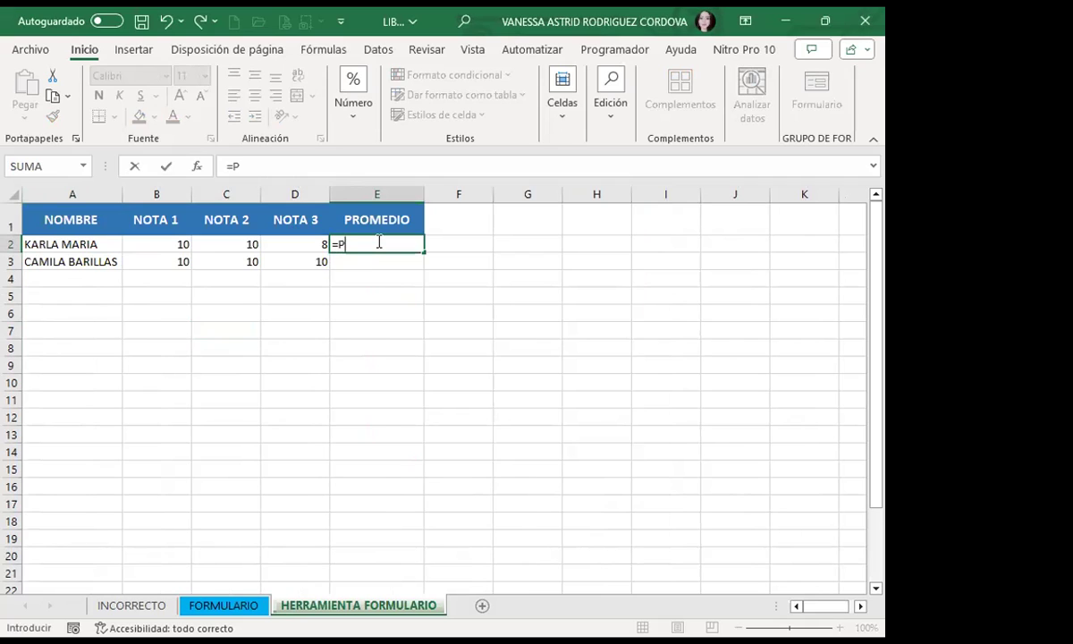
{"action": "type", "text": "RO"}
{"action": "key", "text": "Down"}
{"action": "key", "text": "Down"}
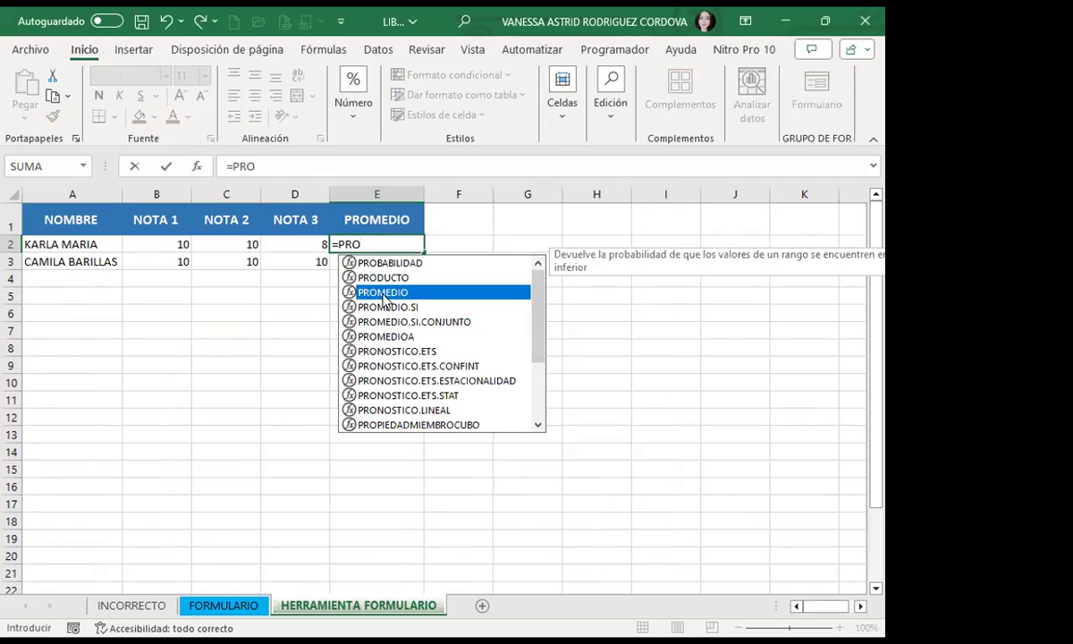
{"action": "key", "text": "Tab"}
{"action": "left_click_drag", "start_coordinate": [137, 248], "coordinate": [280, 248]}
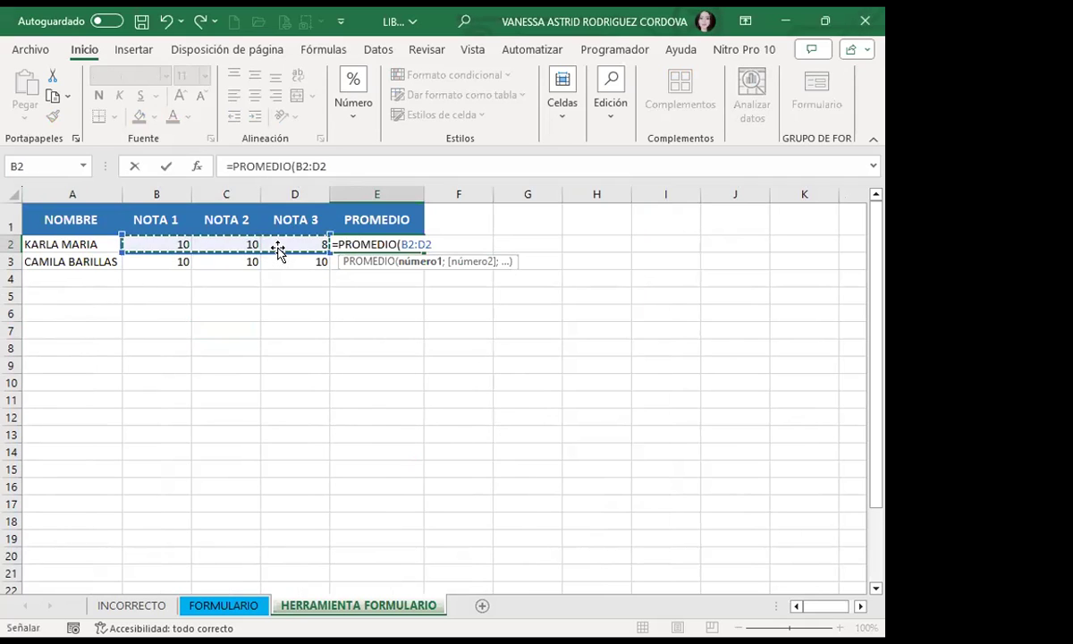
{"action": "key", "text": "Return"}
{"action": "left_click", "coordinate": [402, 248]}
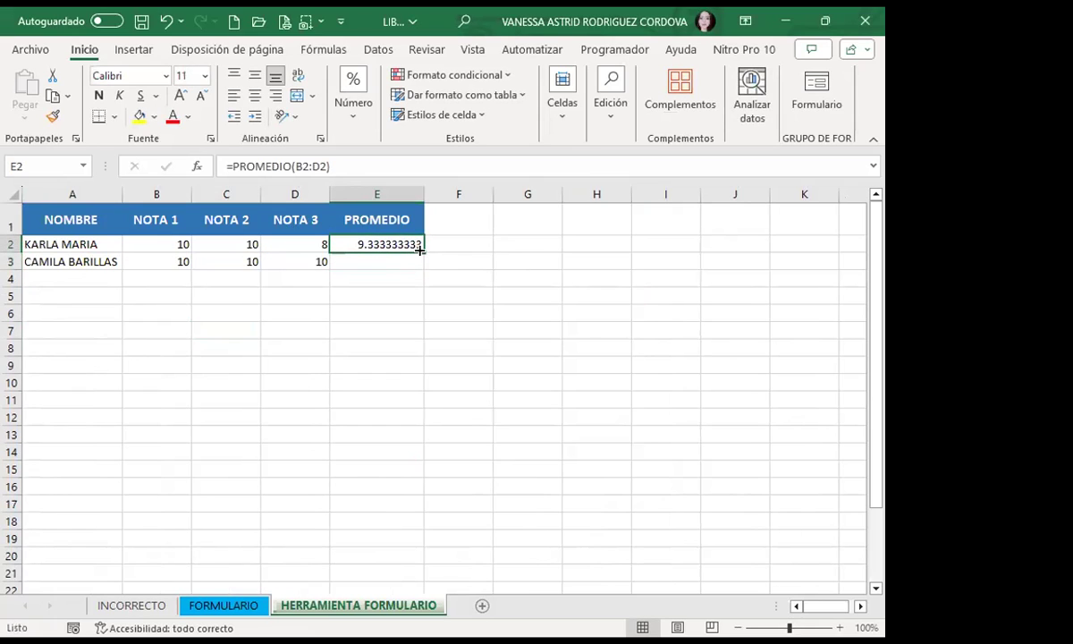
{"action": "left_click_drag", "start_coordinate": [425, 250], "coordinate": [416, 271]}
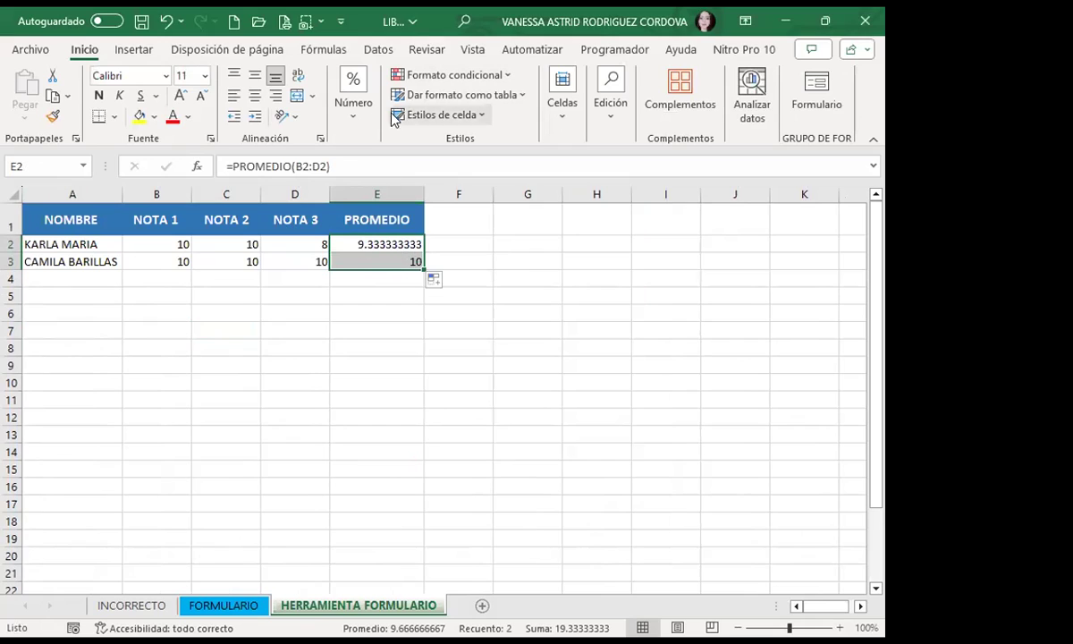
Step: Reduce the averages to one decimal, showing 9.3 and 10.0
{"action": "left_click", "coordinate": [349, 120]}
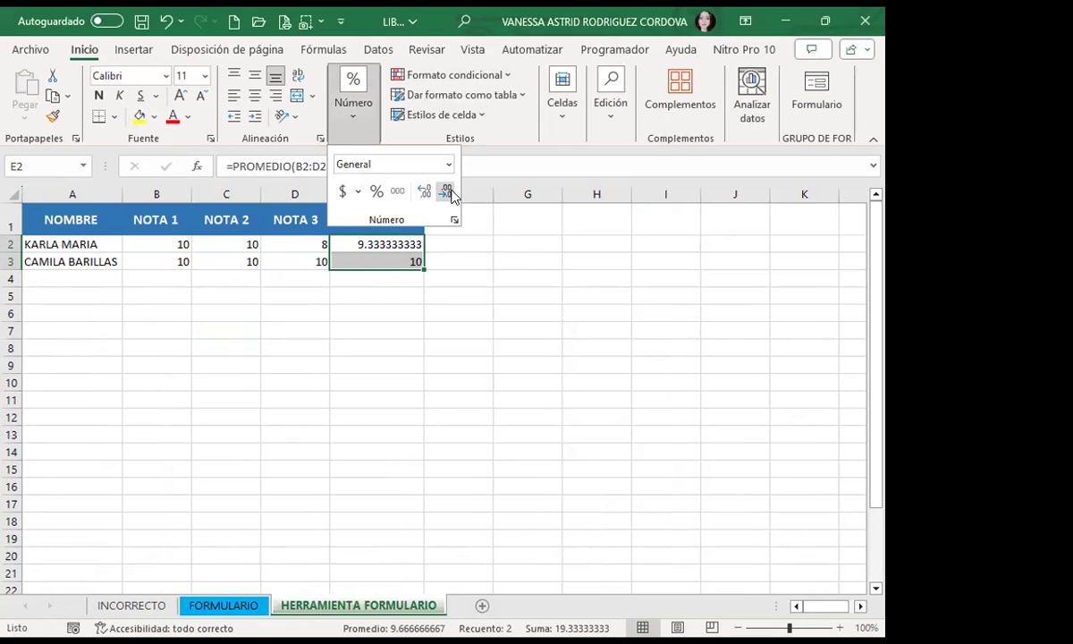
{"action": "left_click", "coordinate": [425, 192]}
{"action": "left_click", "coordinate": [431, 191]}
{"action": "left_click", "coordinate": [431, 190]}
{"action": "left_click", "coordinate": [431, 190]}
{"action": "left_click", "coordinate": [431, 190]}
{"action": "left_click", "coordinate": [431, 191]}
{"action": "left_click", "coordinate": [431, 190]}
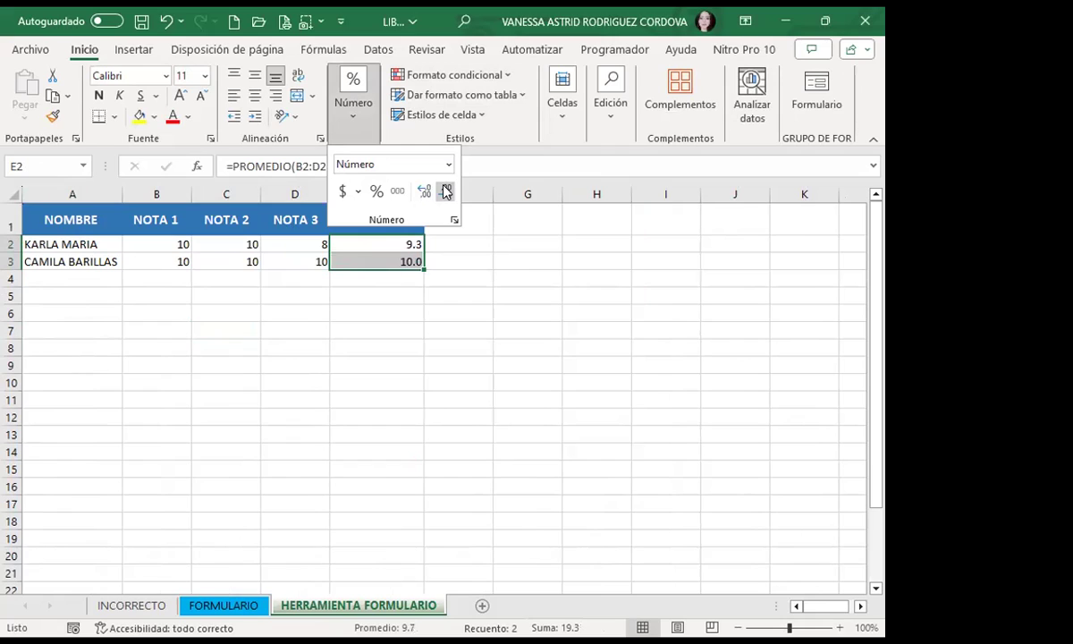
{"action": "left_click", "coordinate": [359, 297]}
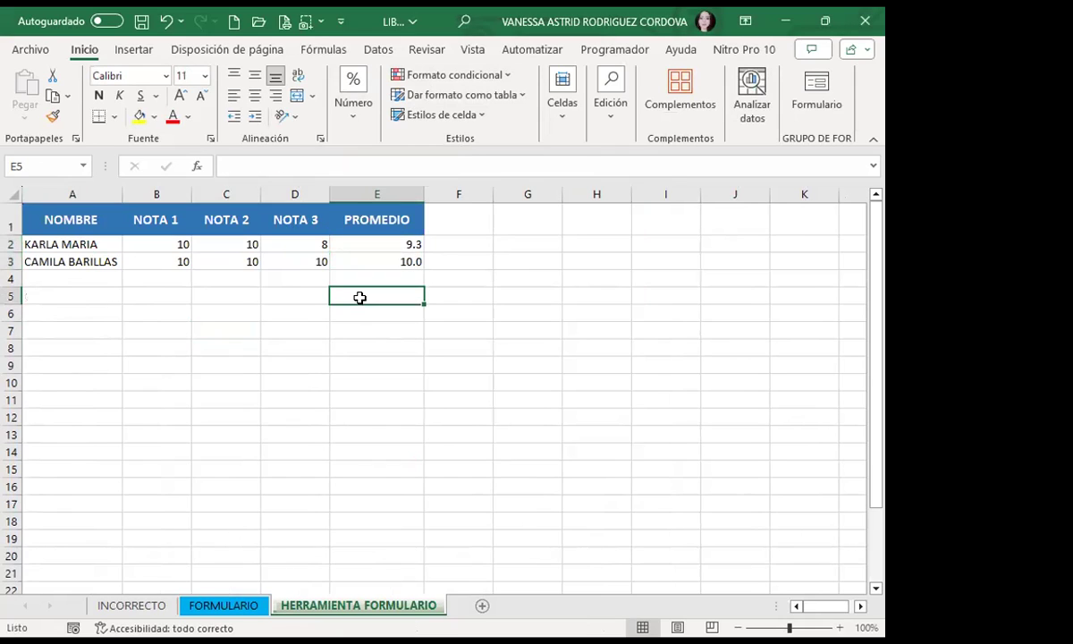
Step: Check the average formulas and start a blank new record in the data form
{"action": "left_click", "coordinate": [363, 244]}
{"action": "left_click", "coordinate": [358, 260]}
{"action": "left_click", "coordinate": [65, 217]}
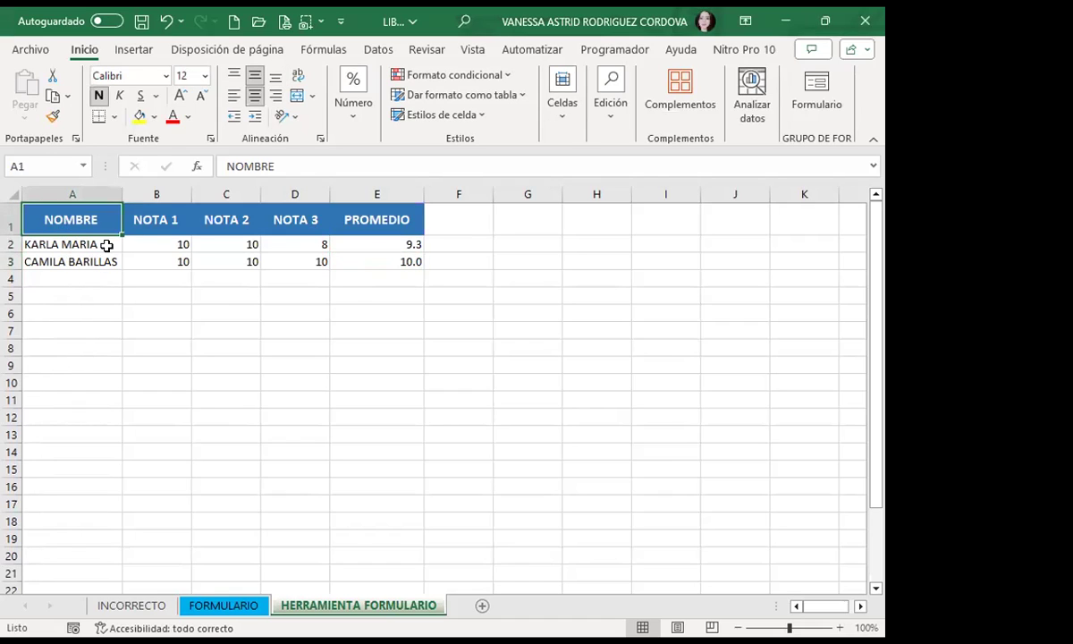
{"action": "left_click", "coordinate": [104, 244]}
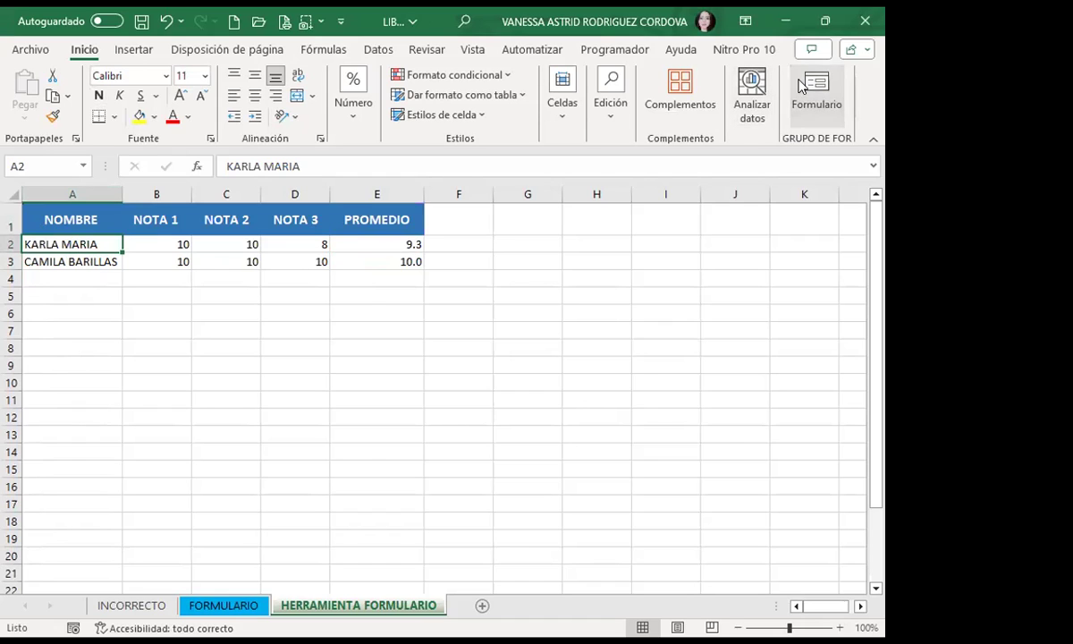
{"action": "left_click", "coordinate": [814, 94]}
{"action": "left_click", "coordinate": [601, 250]}
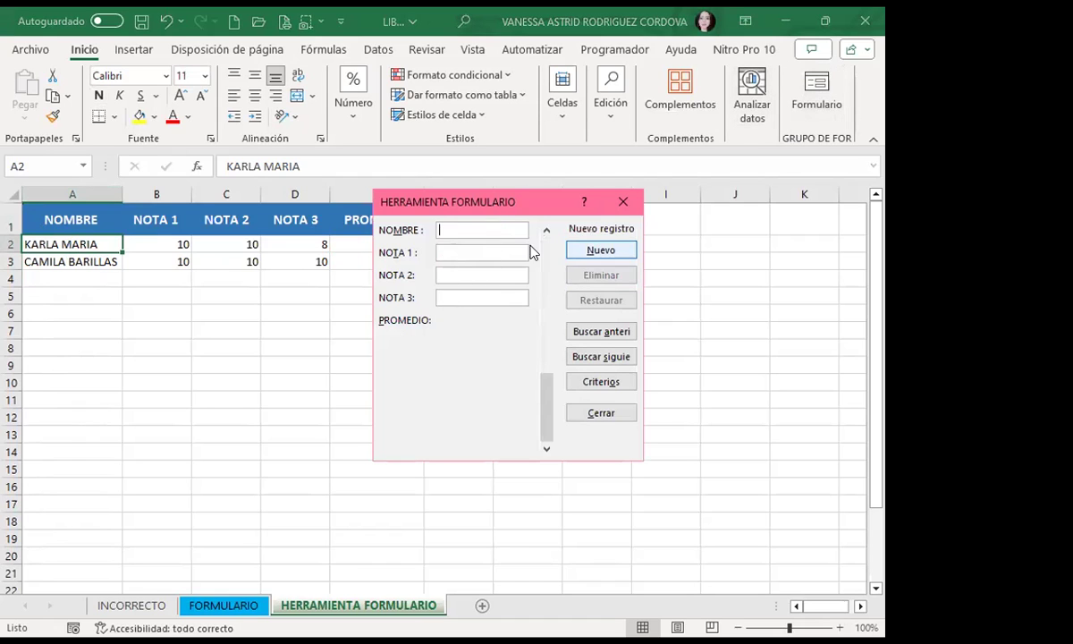
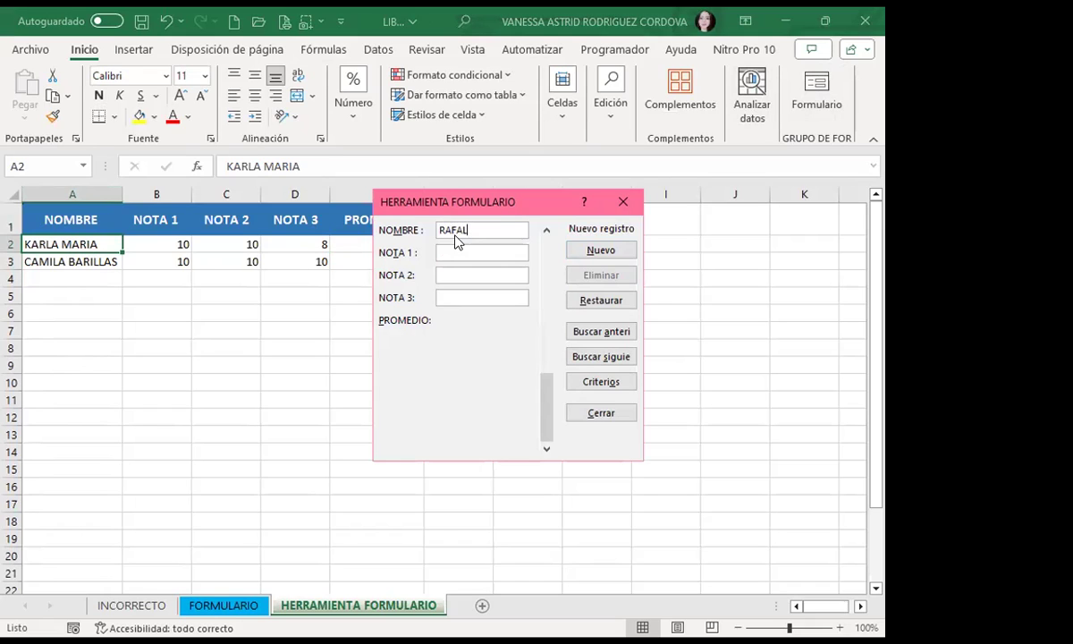
Step: Add the third student's record with grades 10, 8 and 9, then move the form aside
{"action": "key", "text": "Tab"}
{"action": "type", "text": "10"}
{"action": "key", "text": "Tab"}
{"action": "type", "text": "8"}
{"action": "key", "text": "Tab"}
{"action": "type", "text": "9"}
{"action": "key", "text": "Return"}
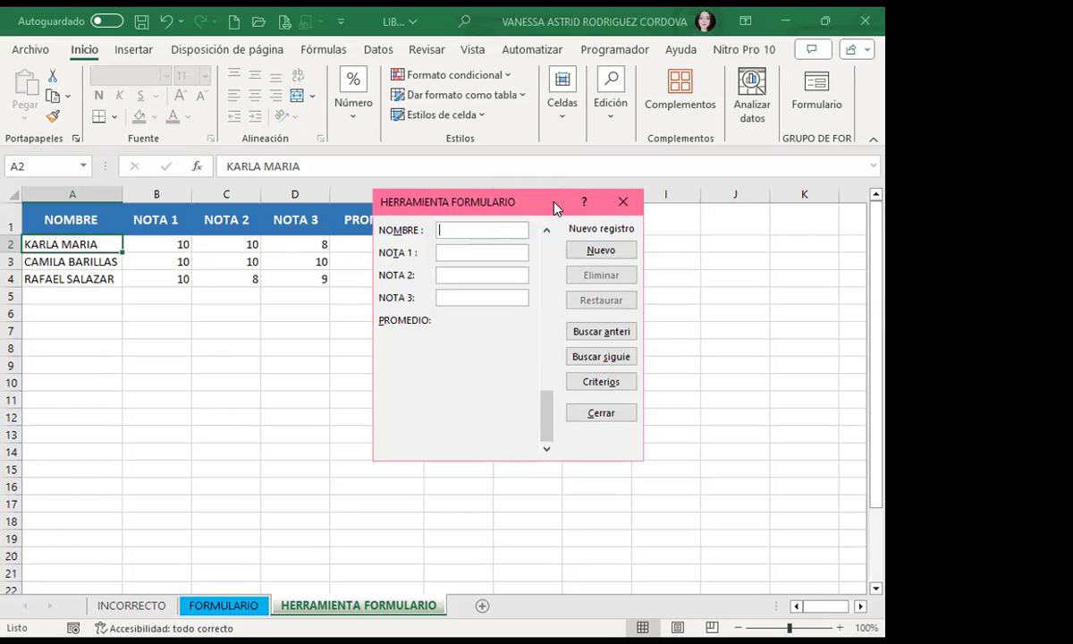
{"action": "left_click_drag", "start_coordinate": [554, 208], "coordinate": [648, 196]}
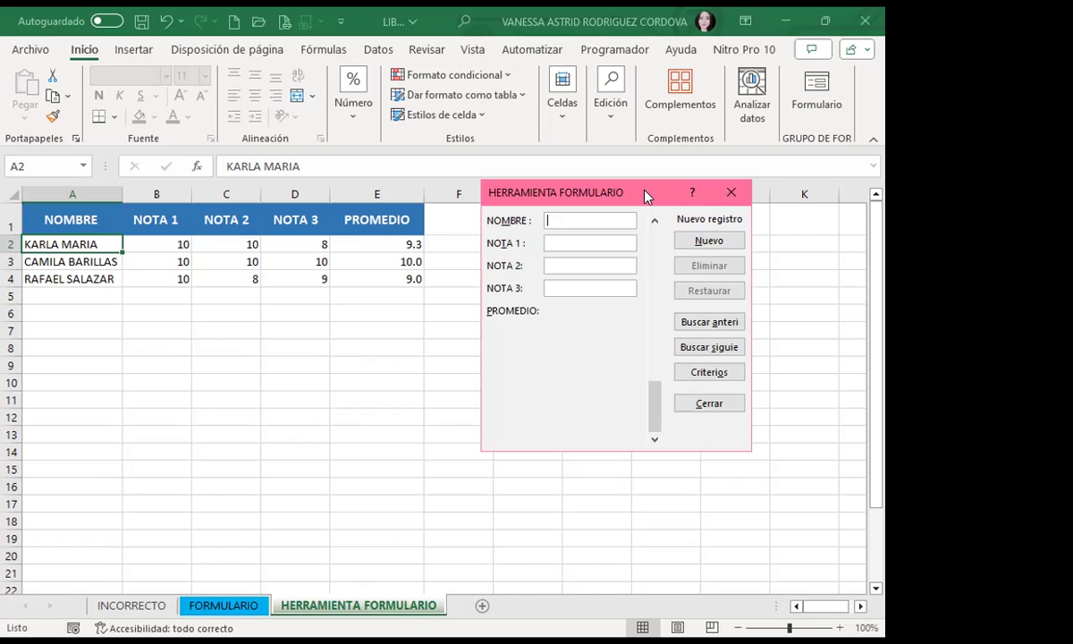
Step: Close the data form and apply All Borders to the table A1:E4
{"action": "left_click", "coordinate": [732, 195]}
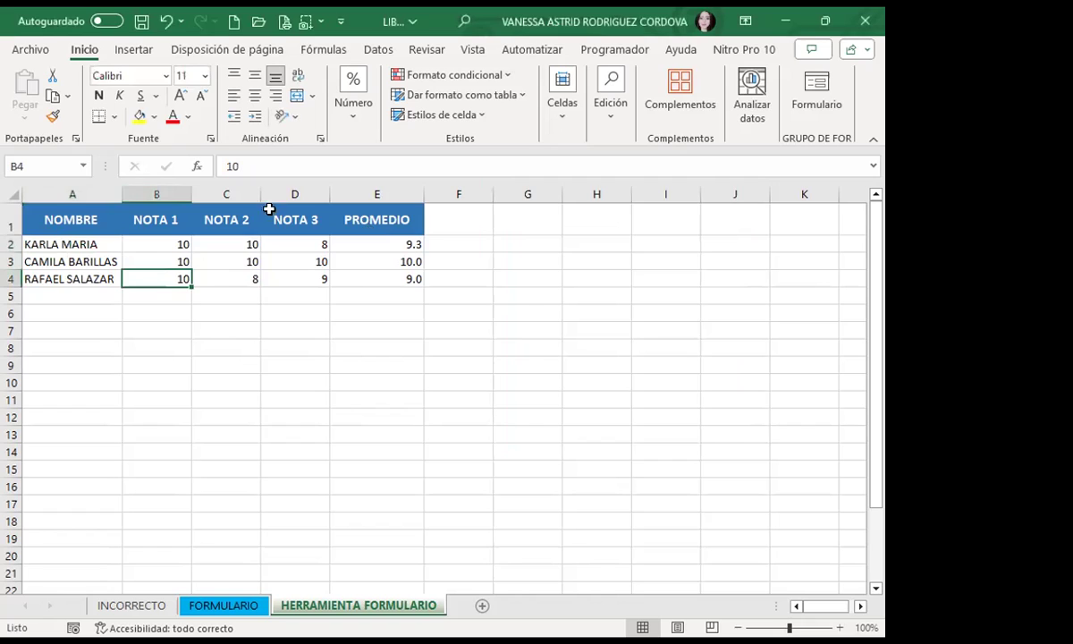
{"action": "left_click_drag", "start_coordinate": [39, 216], "coordinate": [384, 271]}
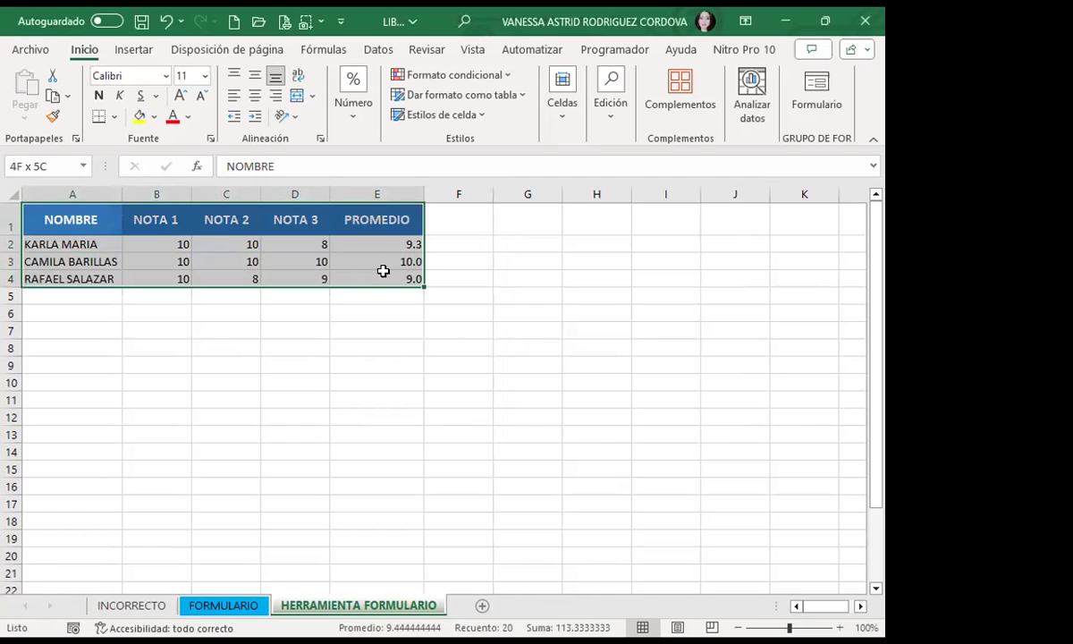
{"action": "left_click", "coordinate": [115, 118]}
{"action": "left_click", "coordinate": [108, 298]}
{"action": "left_click", "coordinate": [98, 329]}
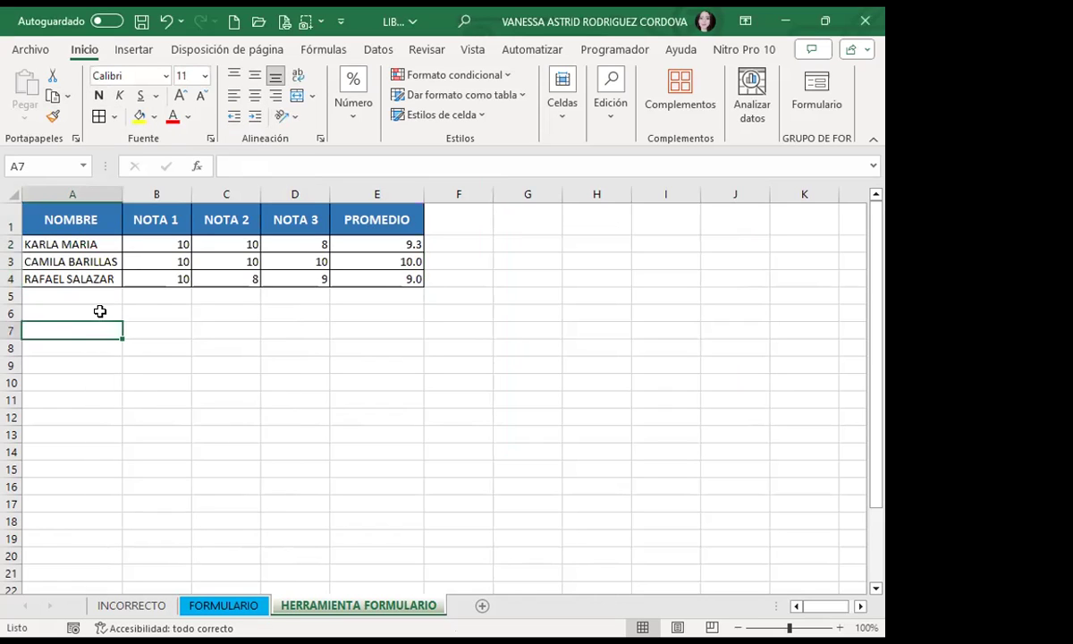
Step: Make the student rows A2:E4 bold with red font, then reopen the data form
{"action": "left_click_drag", "start_coordinate": [44, 243], "coordinate": [375, 277]}
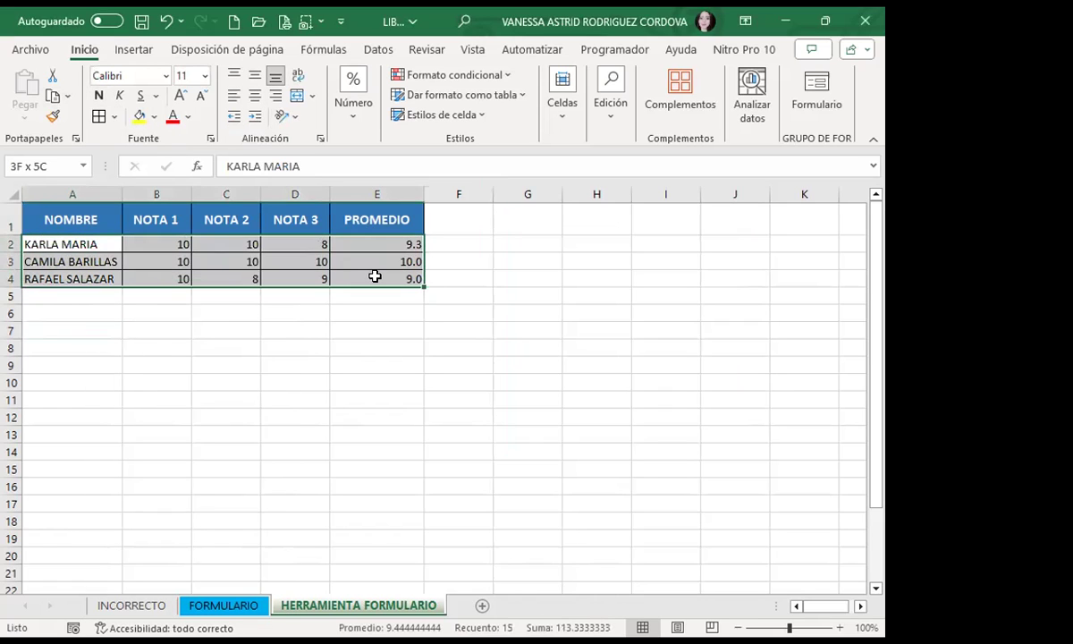
{"action": "left_click", "coordinate": [99, 96]}
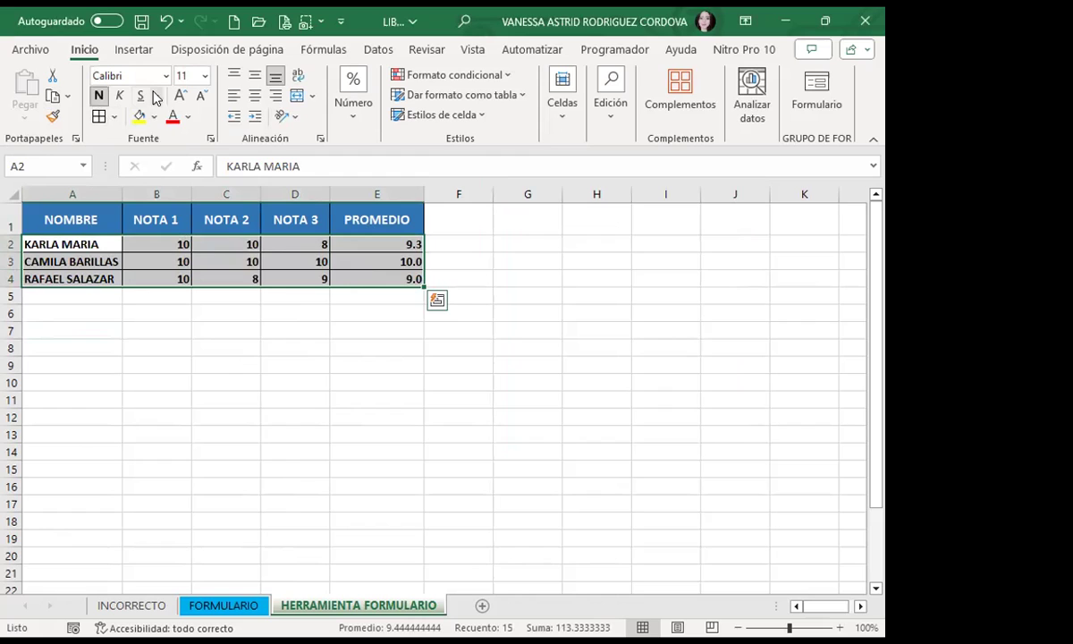
{"action": "left_click", "coordinate": [172, 116]}
{"action": "left_click", "coordinate": [72, 298]}
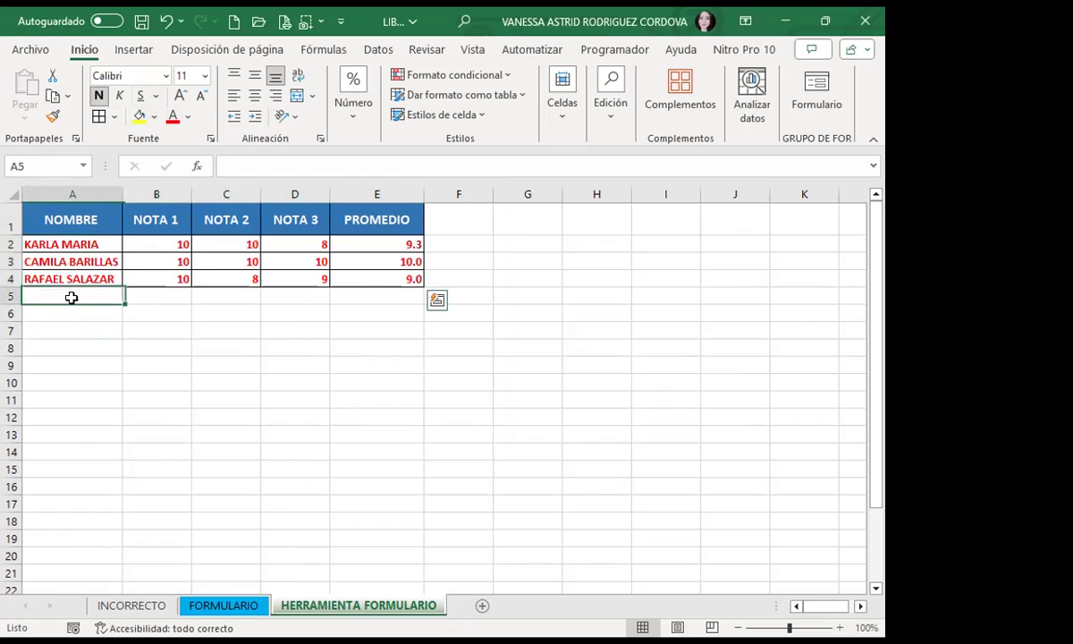
{"action": "left_click", "coordinate": [72, 243]}
{"action": "left_click", "coordinate": [827, 104]}
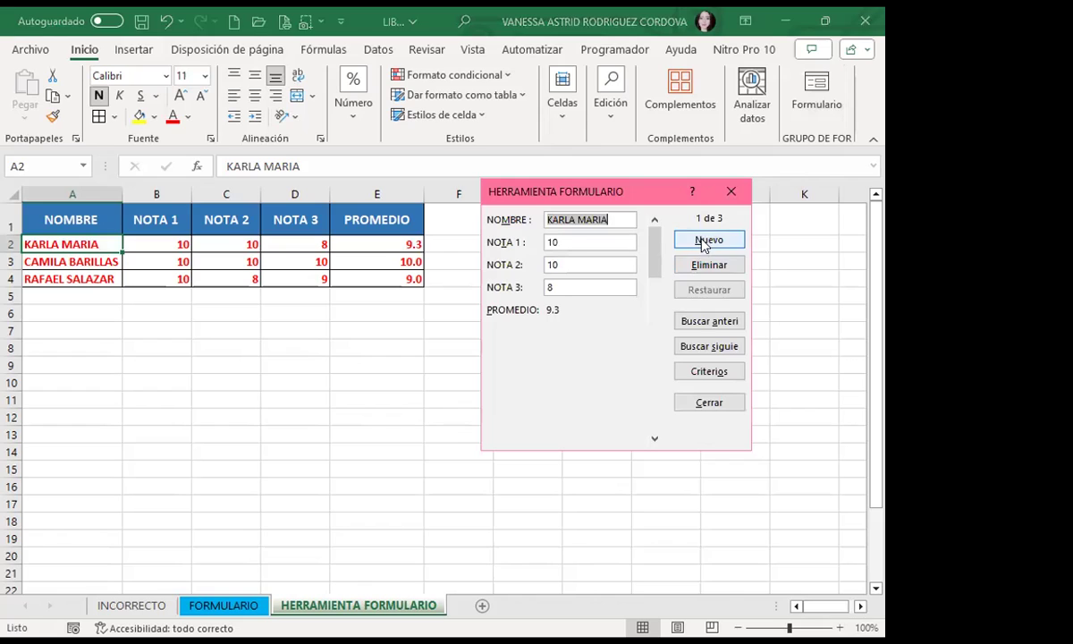
Step: Add a new record with the student's full name and grades 10, 7 and 9
{"action": "left_click", "coordinate": [704, 242]}
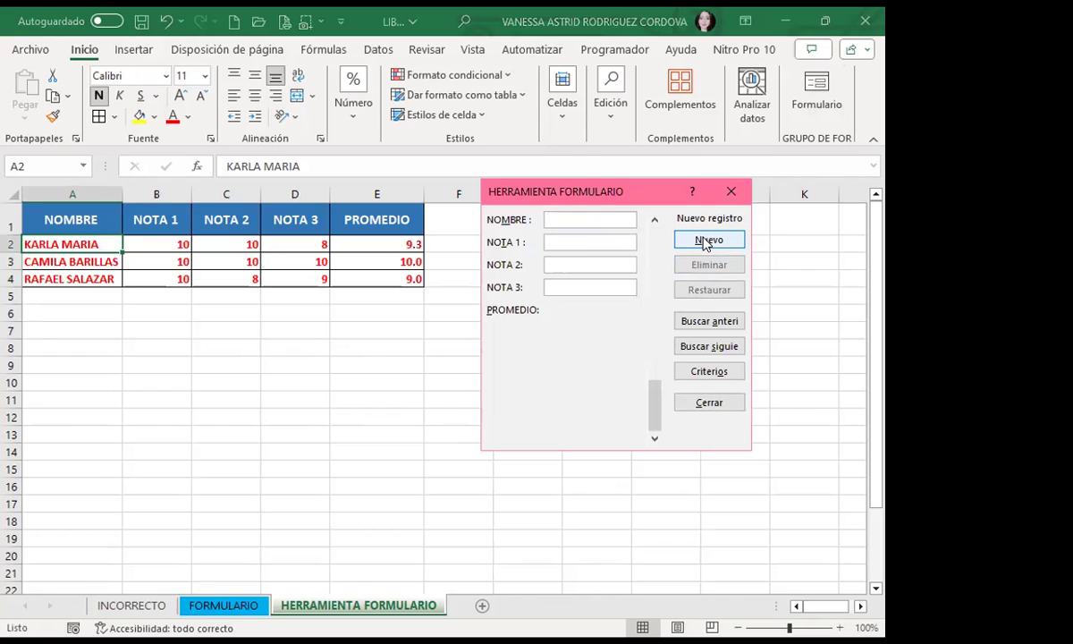
{"action": "key", "text": "Tab"}
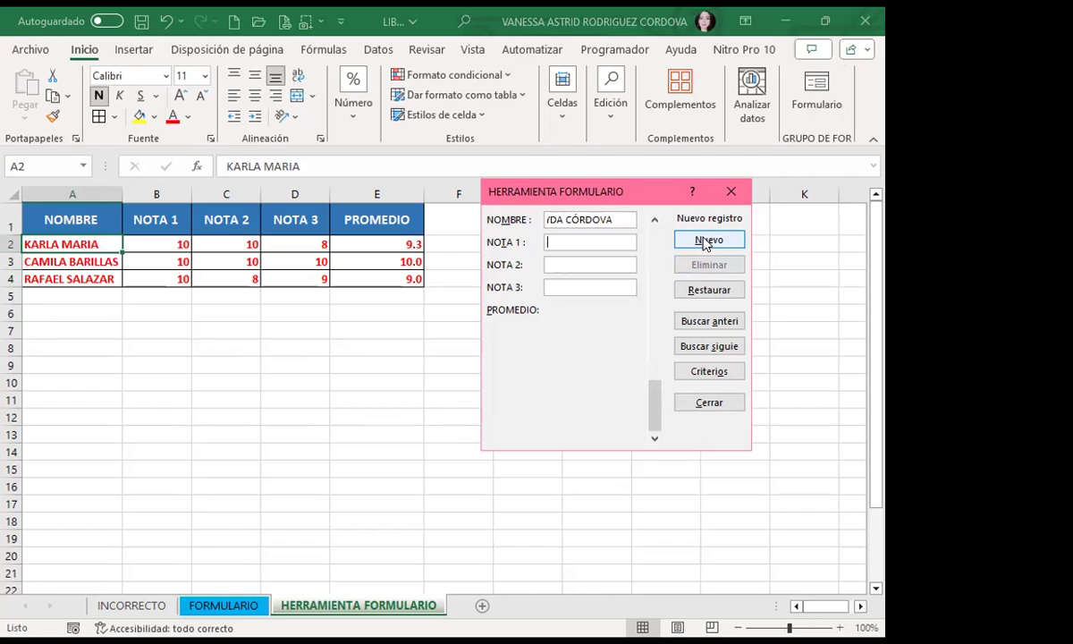
{"action": "type", "text": "10"}
{"action": "key", "text": "Tab"}
{"action": "type", "text": "7"}
{"action": "key", "text": "Tab"}
{"action": "type", "text": "9"}
{"action": "left_click", "coordinate": [706, 240]}
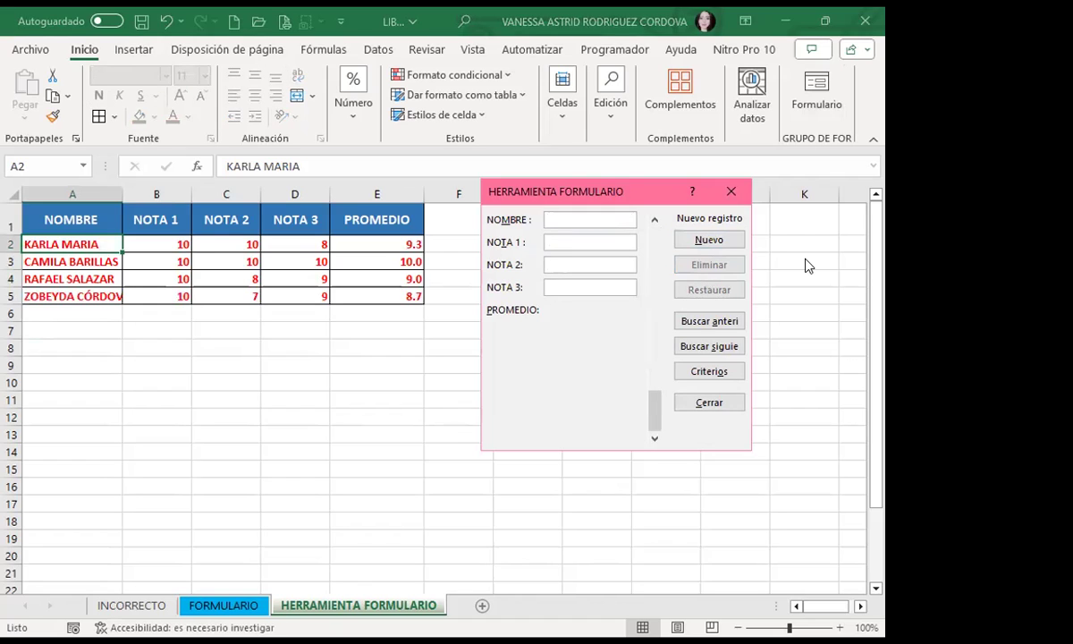
Step: Close the data form and widen column A to fit the long names
{"action": "left_click", "coordinate": [731, 194]}
{"action": "left_click_drag", "start_coordinate": [122, 195], "coordinate": [147, 194]}
{"action": "left_click", "coordinate": [89, 313]}
Step: Give A1:E5 thick outline and inner borders via Format Cells, then reopen the data form
{"action": "left_click_drag", "start_coordinate": [54, 215], "coordinate": [393, 296]}
{"action": "left_click", "coordinate": [210, 139]}
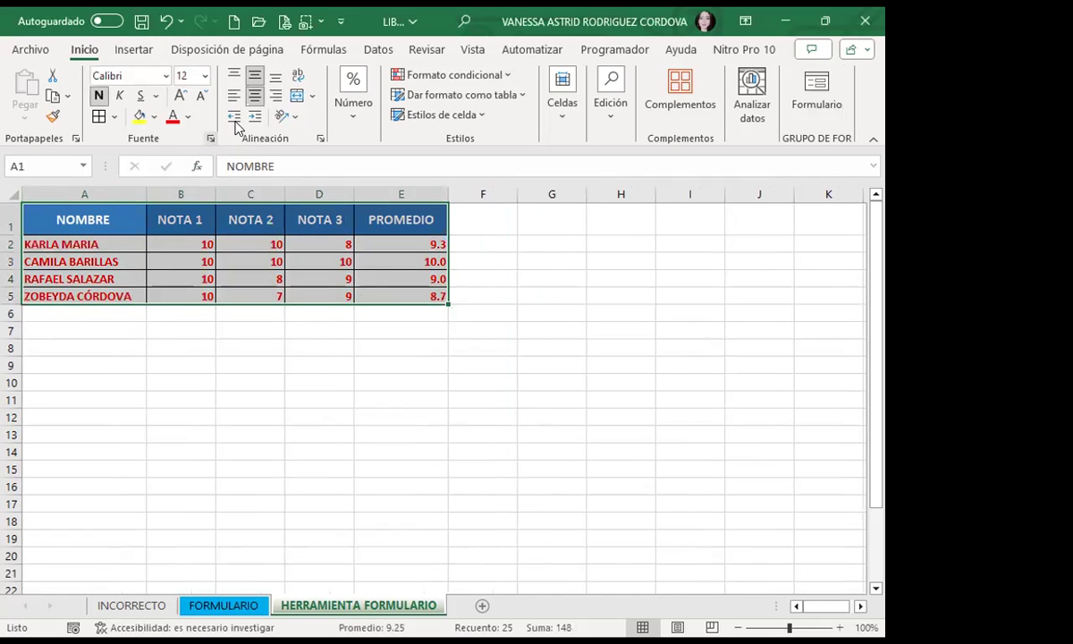
{"action": "left_click", "coordinate": [620, 149]}
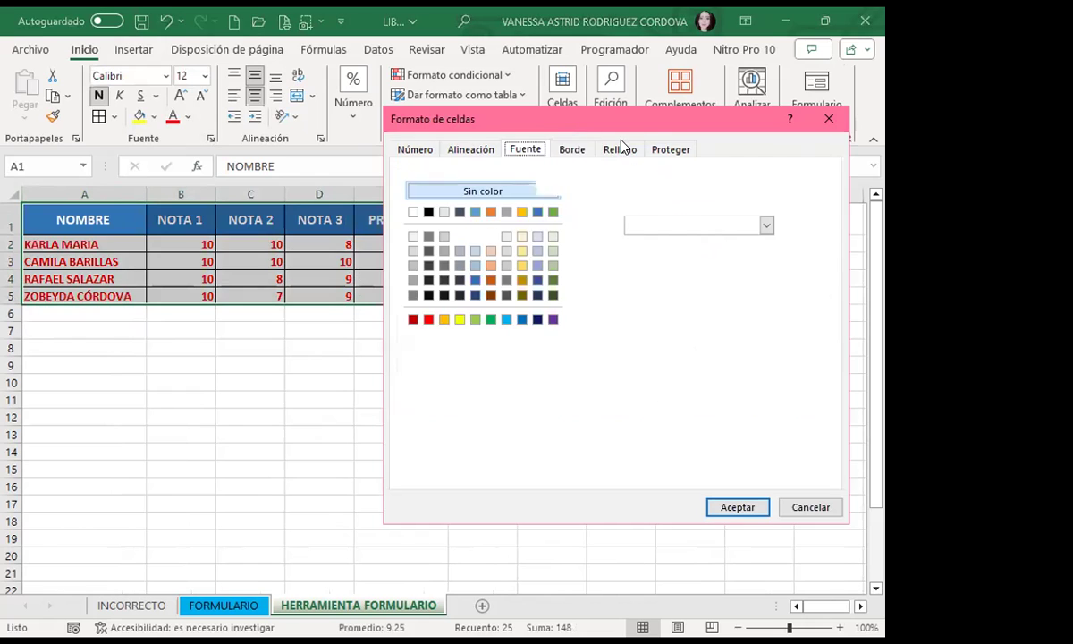
{"action": "left_click", "coordinate": [571, 149]}
{"action": "left_click", "coordinate": [629, 204]}
{"action": "left_click", "coordinate": [690, 200]}
{"action": "left_click", "coordinate": [727, 506]}
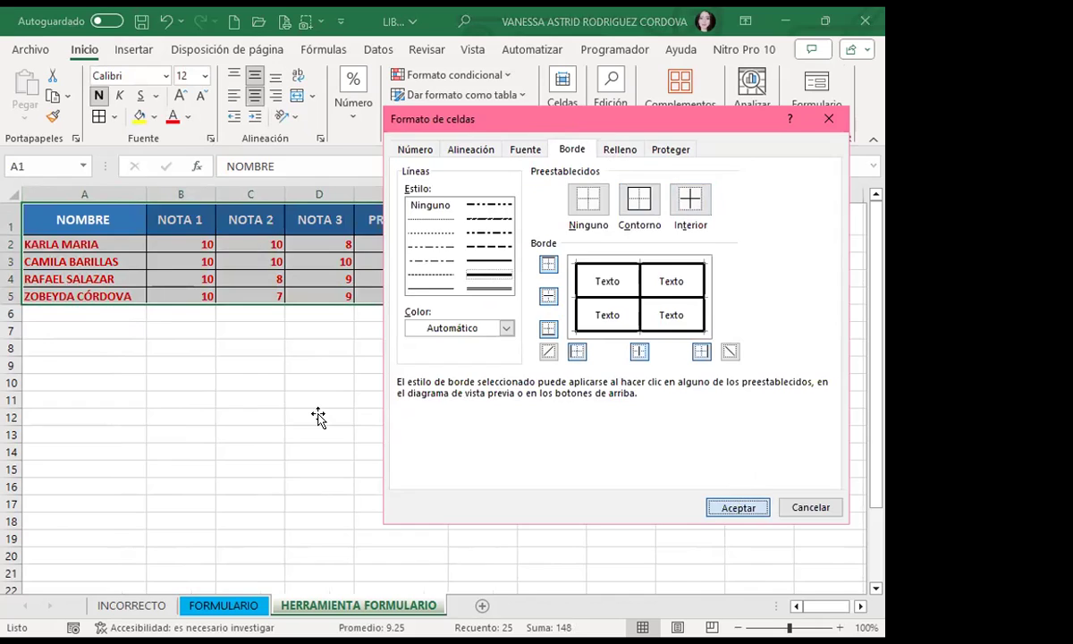
{"action": "left_click", "coordinate": [316, 414]}
{"action": "left_click", "coordinate": [102, 246]}
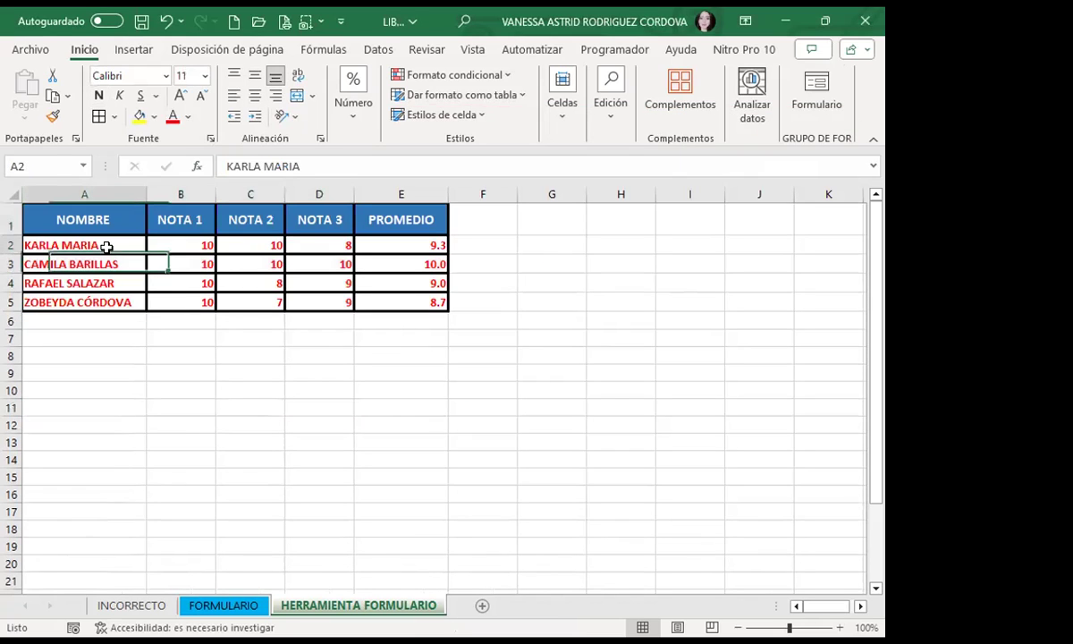
{"action": "left_click", "coordinate": [803, 113]}
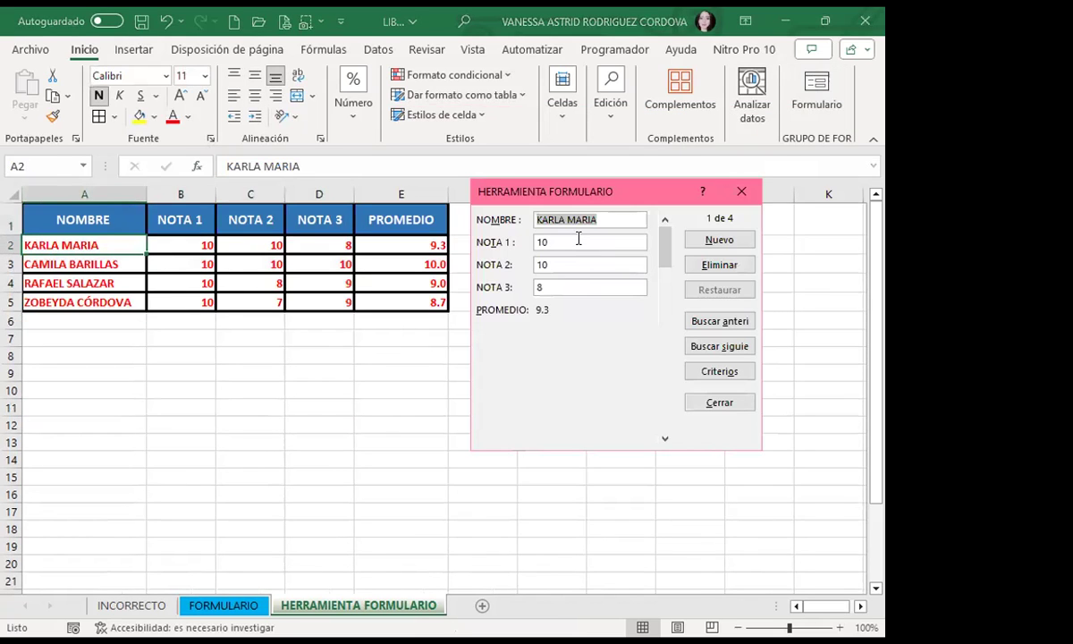
Step: Add a record with the student's full name and grades 10, 8 and 9, then close the form
{"action": "key", "text": "Down"}
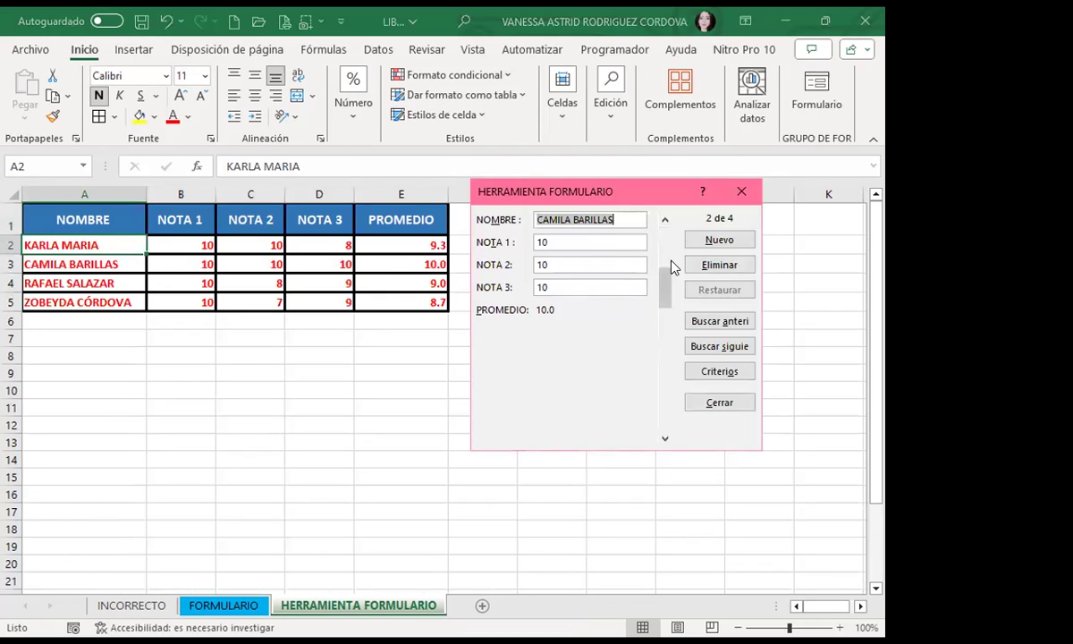
{"action": "left_click", "coordinate": [711, 240]}
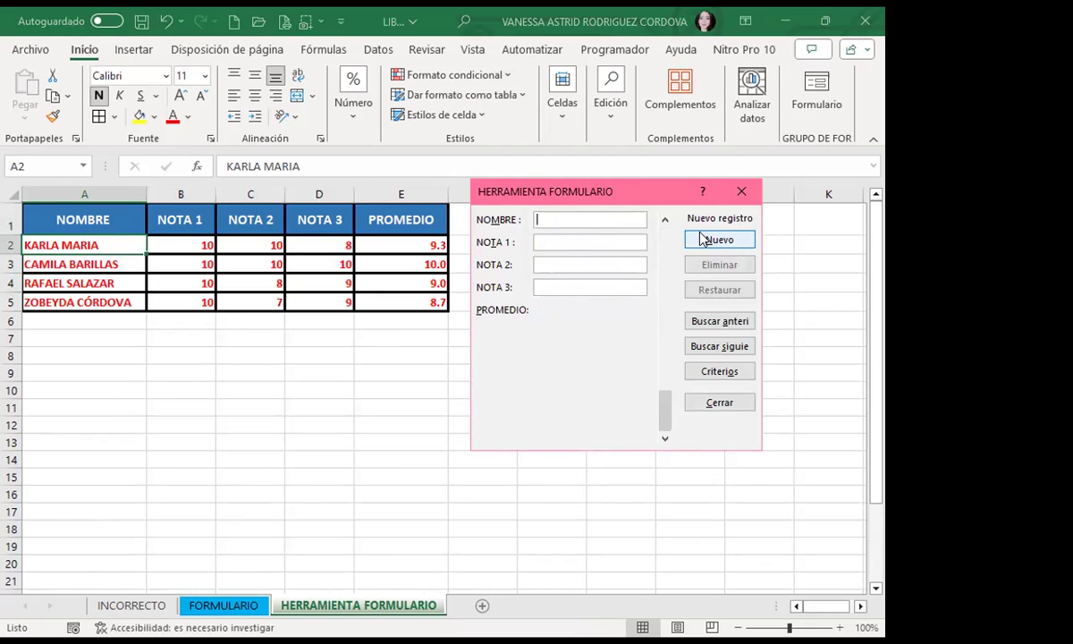
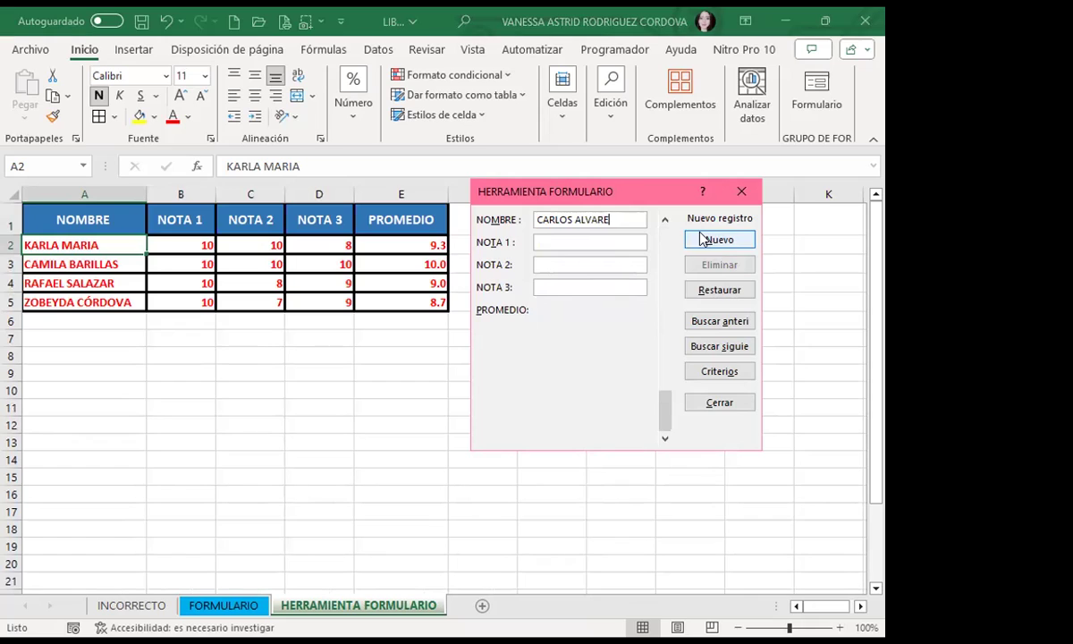
{"action": "key", "text": "Tab"}
{"action": "type", "text": "10"}
{"action": "key", "text": "Tab"}
{"action": "type", "text": "8"}
{"action": "key", "text": "Tab"}
{"action": "type", "text": "9"}
{"action": "key", "text": "Return"}
{"action": "left_click", "coordinate": [751, 191]}
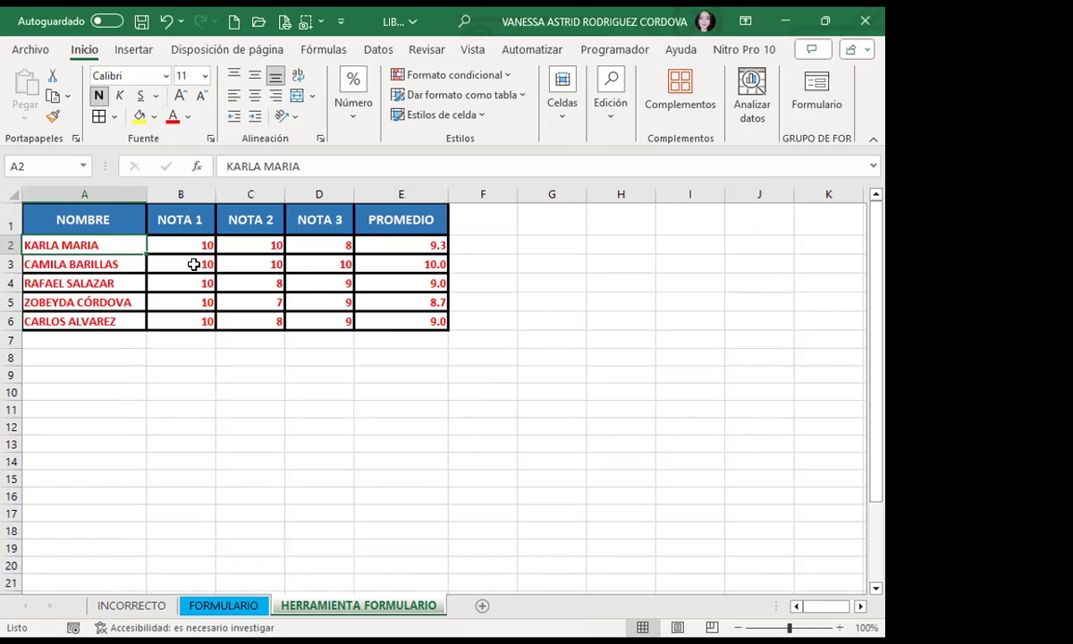
Step: Show grades and averages in B2:E6 with one decimal place, then reopen the data form
{"action": "left_click_drag", "start_coordinate": [166, 238], "coordinate": [384, 316]}
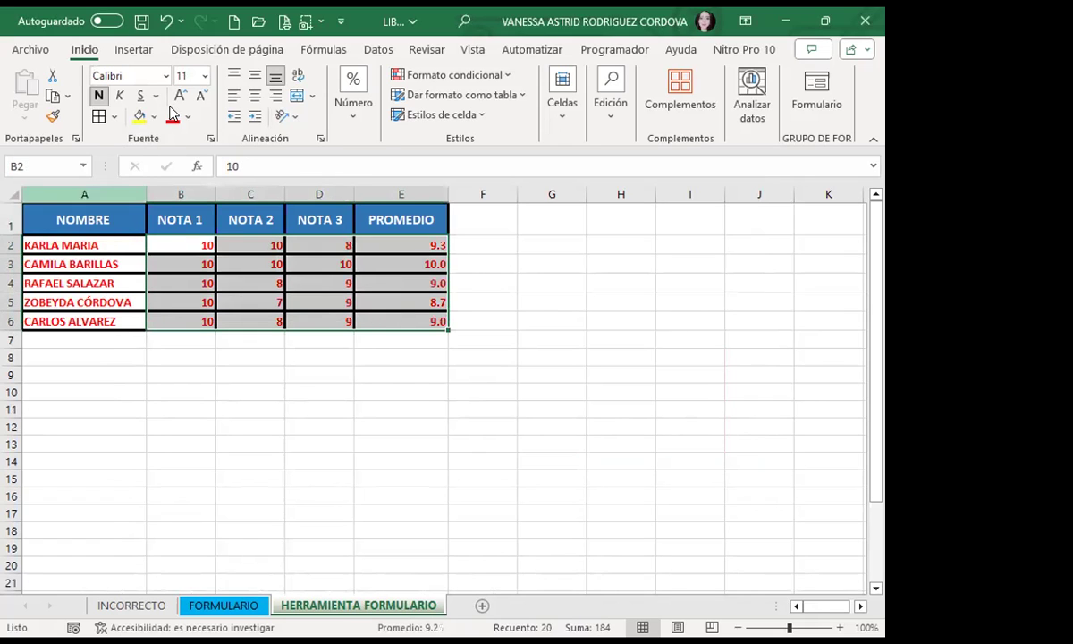
{"action": "left_click", "coordinate": [340, 133]}
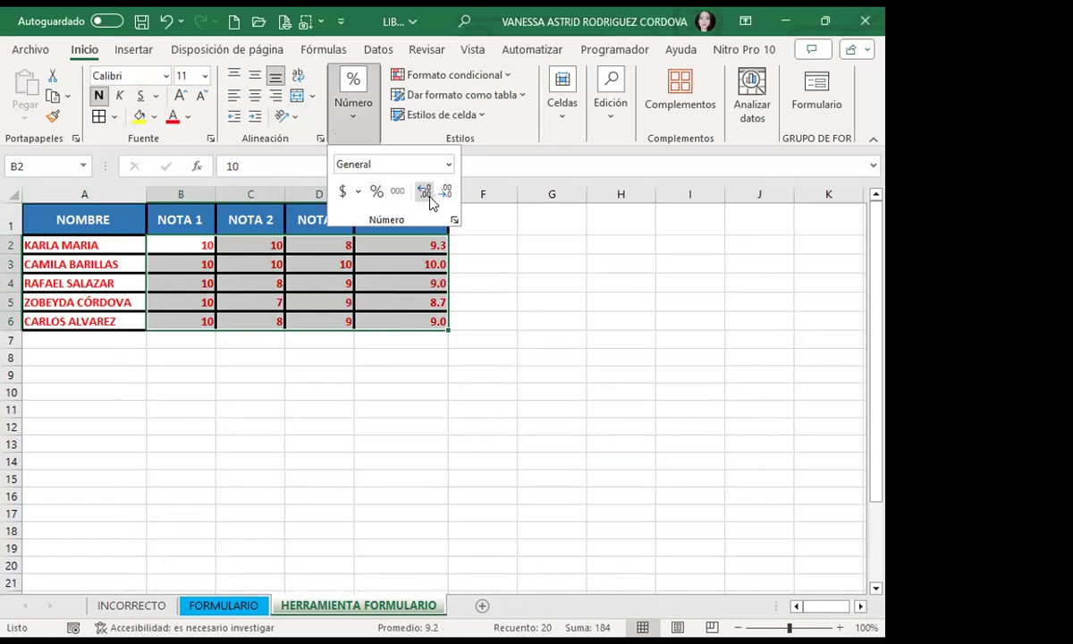
{"action": "left_click", "coordinate": [426, 193]}
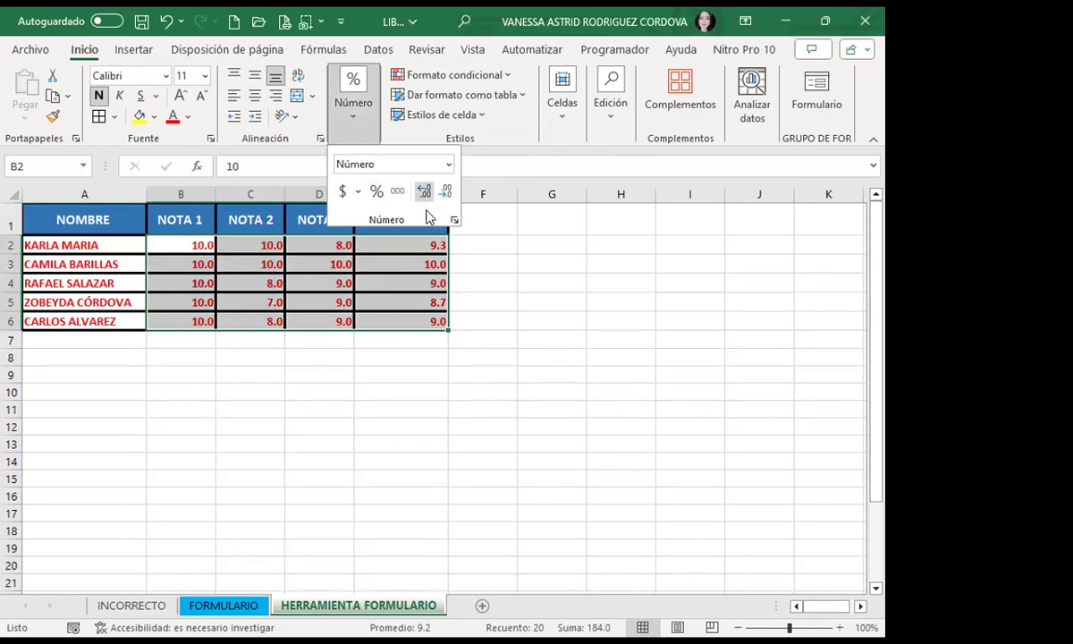
{"action": "left_click", "coordinate": [304, 344]}
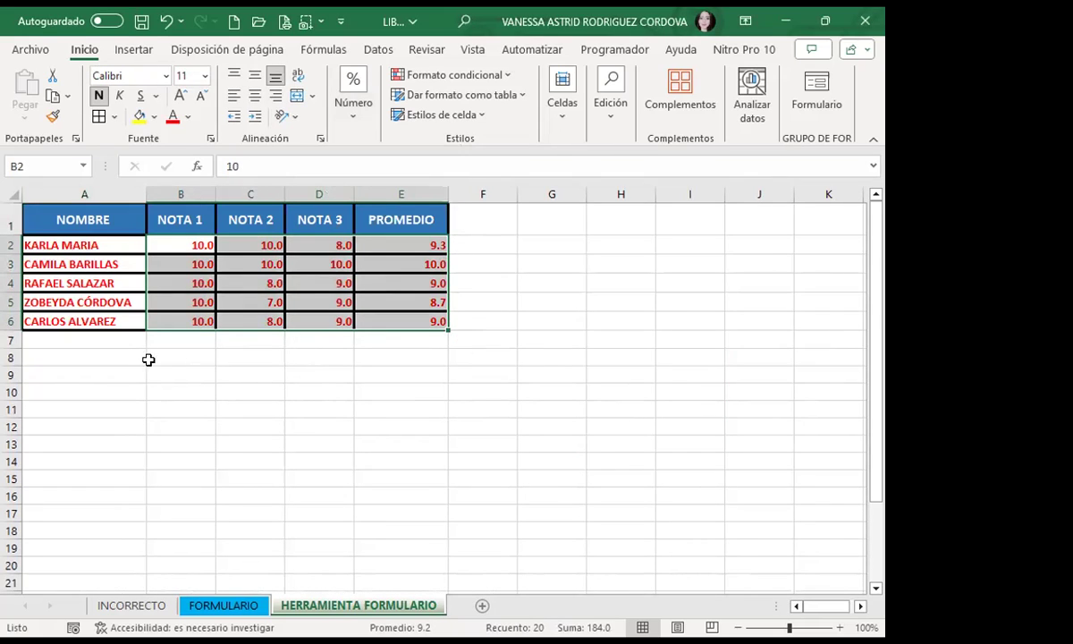
{"action": "left_click", "coordinate": [158, 321]}
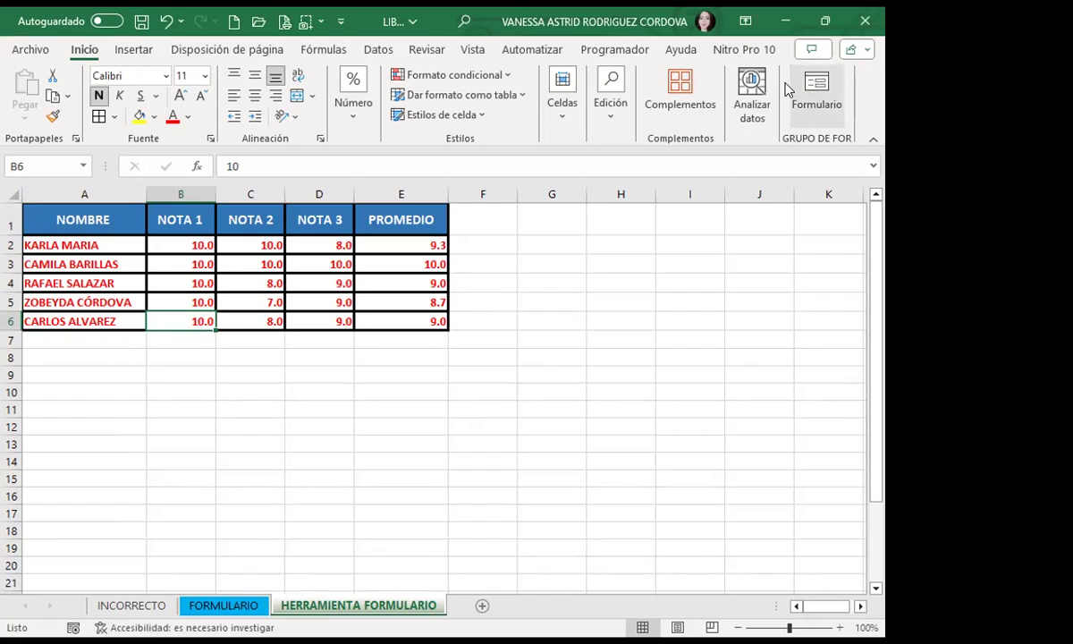
{"action": "left_click", "coordinate": [816, 94]}
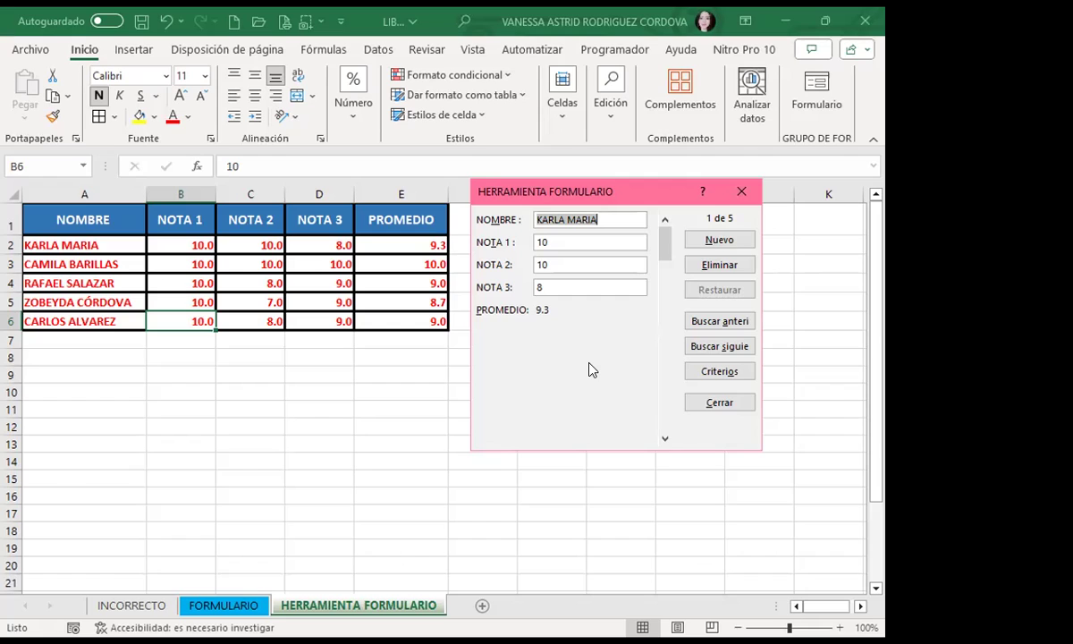
Step: Close the HERRAMIENTA FORMULARIO data form to show the five-student grade table
{"action": "left_click", "coordinate": [742, 191]}
{"action": "left_click", "coordinate": [477, 371]}
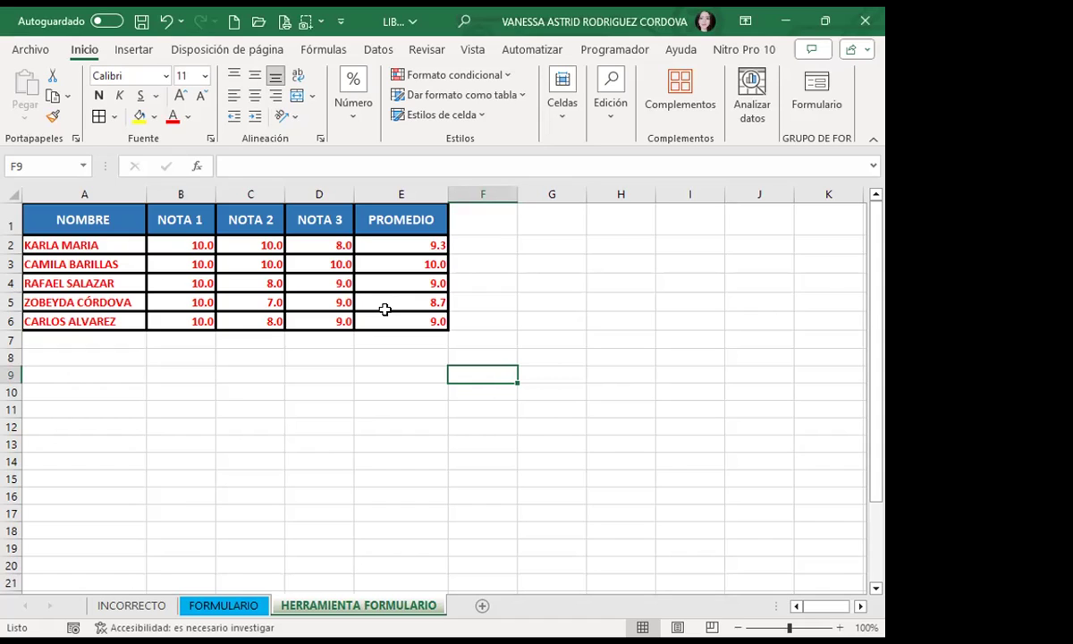
Step: Delete rows 26 and 27 holding MARIO and ALBERTO from the second table
{"action": "scroll", "coordinate": [219, 420], "scroll_direction": "down", "scroll_amount": 5}
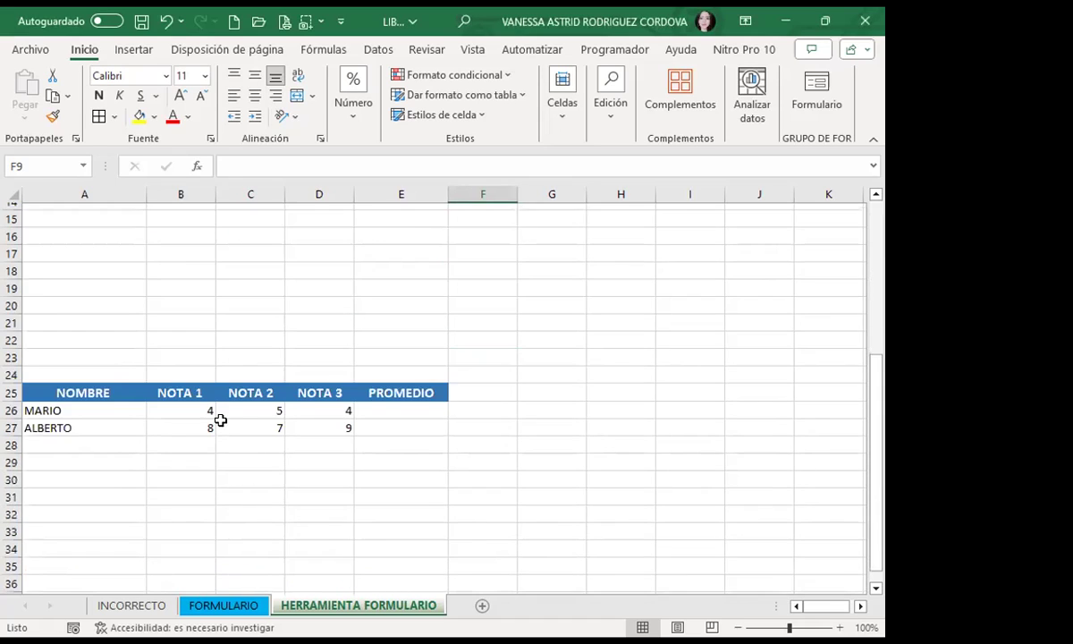
{"action": "left_click", "coordinate": [317, 479]}
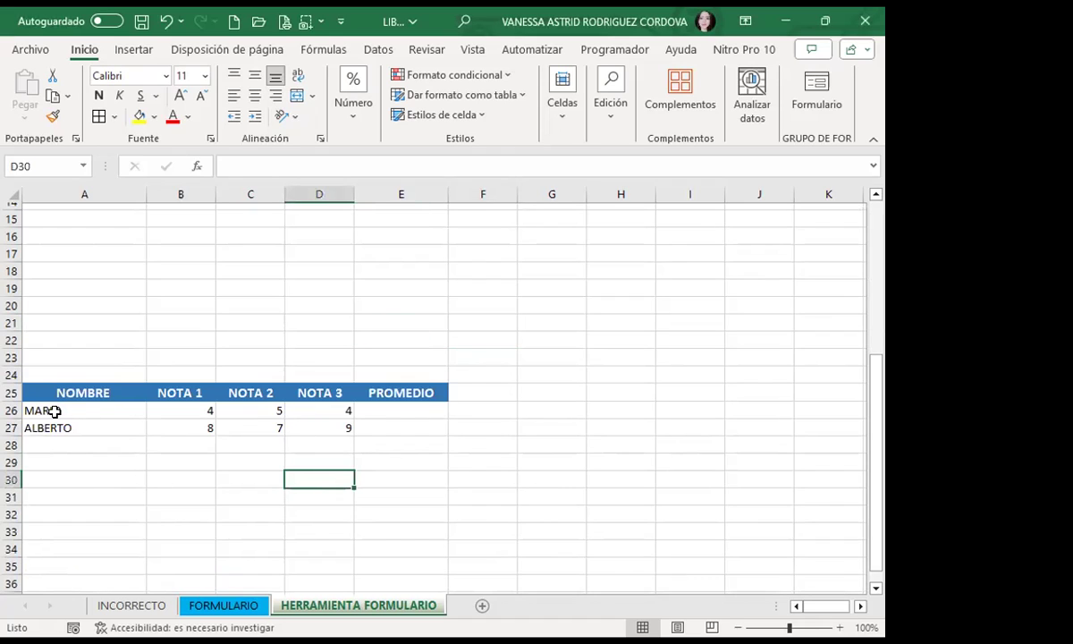
{"action": "left_click_drag", "start_coordinate": [13, 401], "coordinate": [11, 426]}
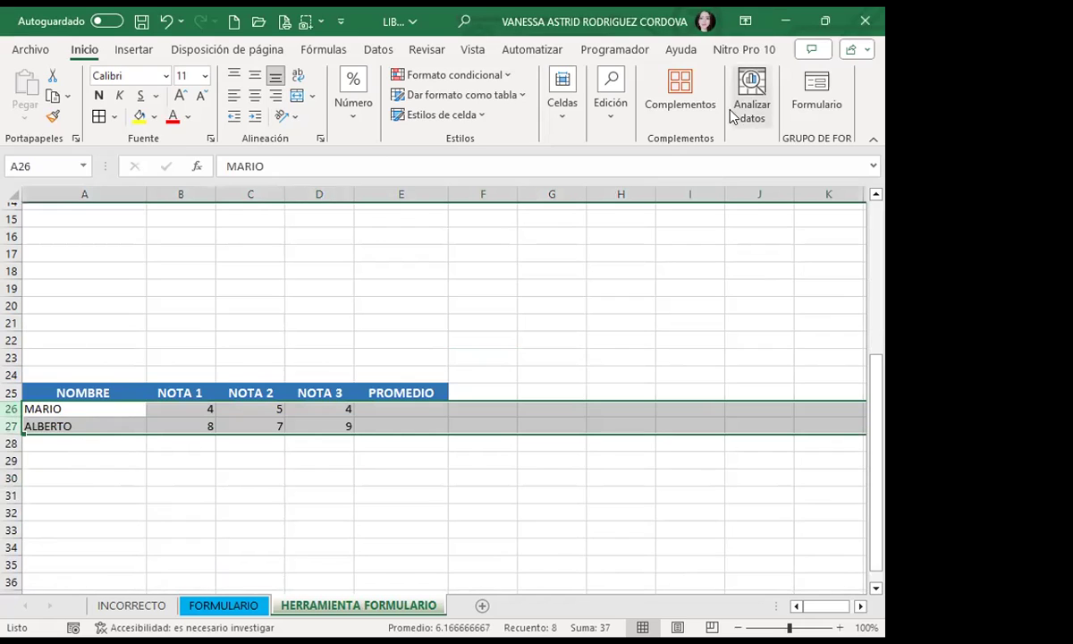
{"action": "left_click", "coordinate": [563, 106]}
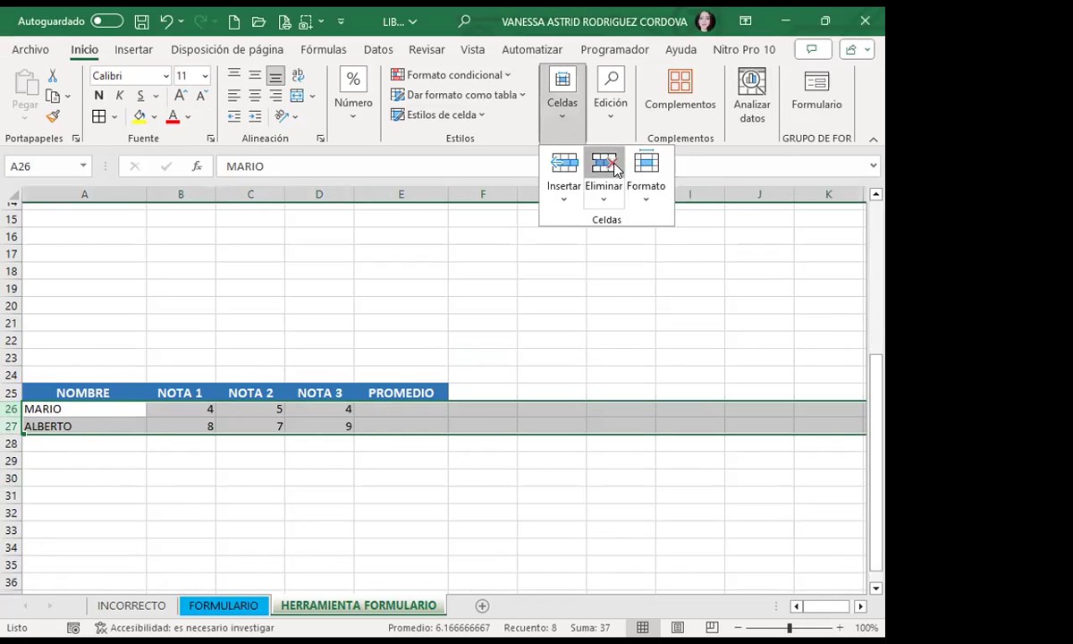
{"action": "left_click", "coordinate": [604, 165]}
Step: Turn the row 25 headers into a formatted table with headers enabled
{"action": "left_click", "coordinate": [179, 479]}
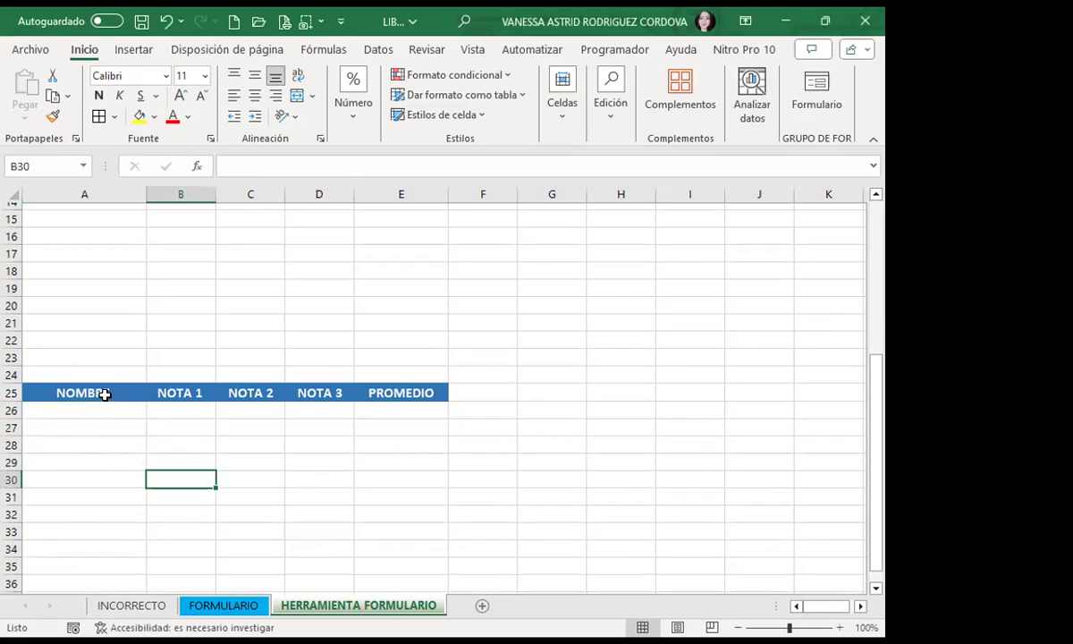
{"action": "left_click", "coordinate": [105, 394]}
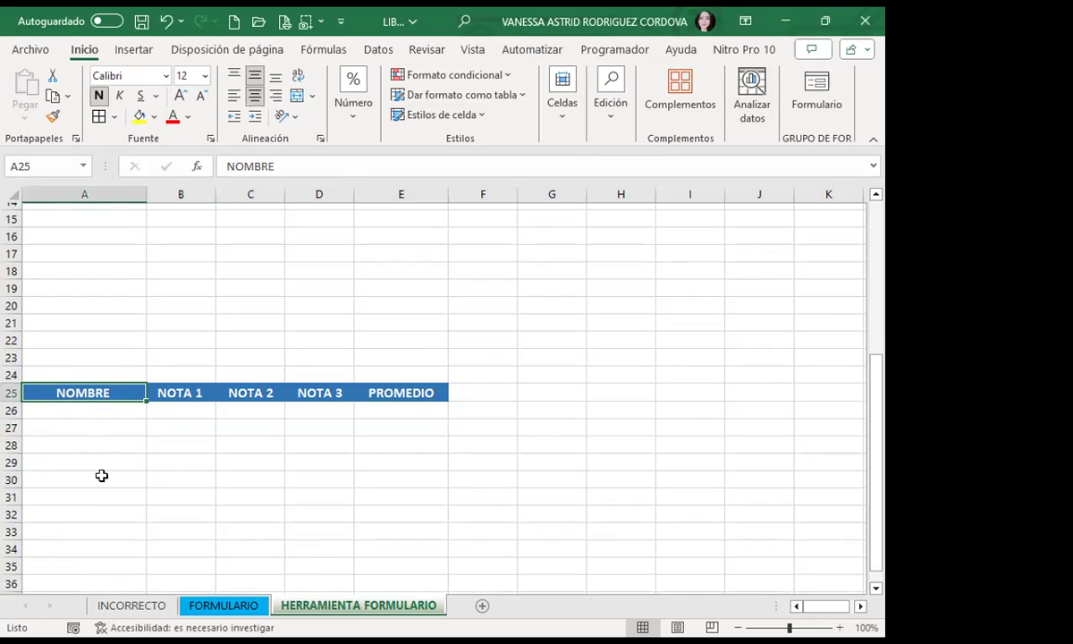
{"action": "left_click", "coordinate": [143, 49]}
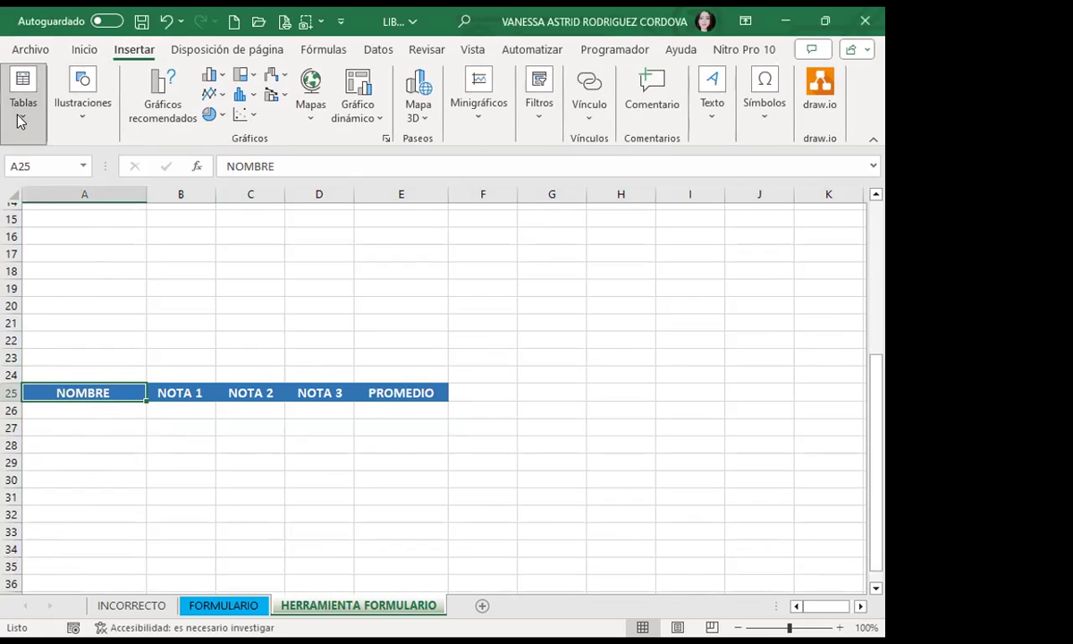
{"action": "left_click", "coordinate": [24, 98]}
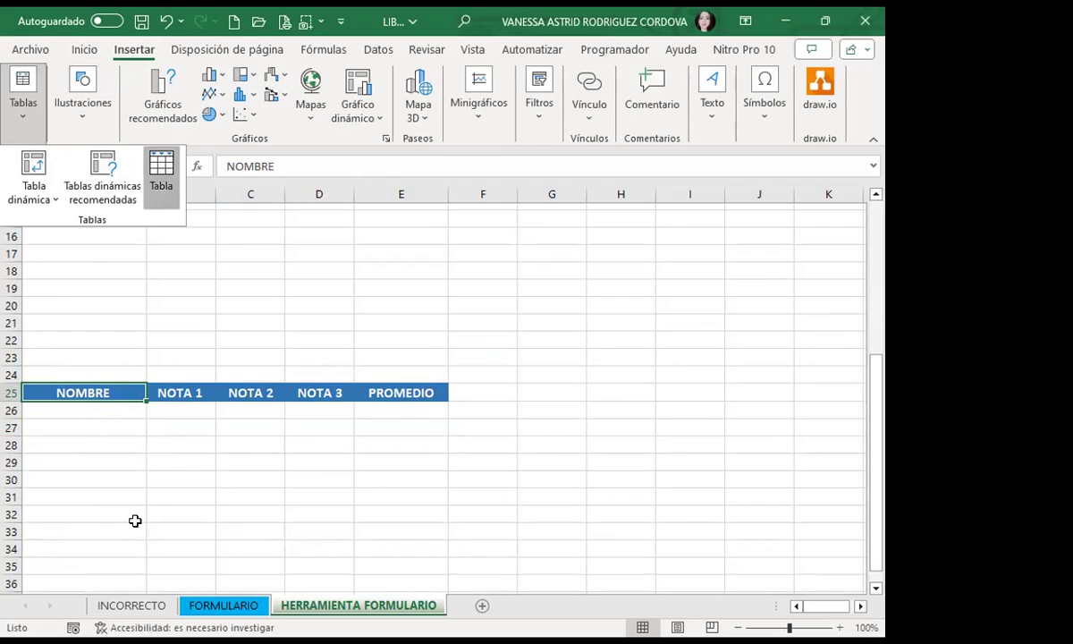
{"action": "key", "text": "Return"}
{"action": "left_click", "coordinate": [529, 365]}
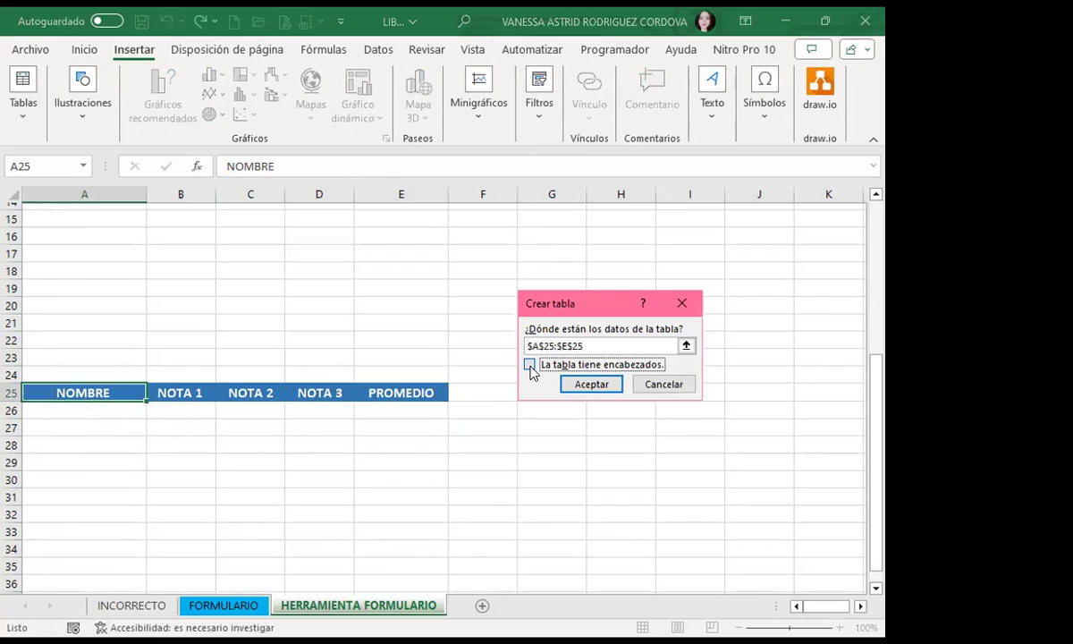
{"action": "left_click", "coordinate": [593, 383]}
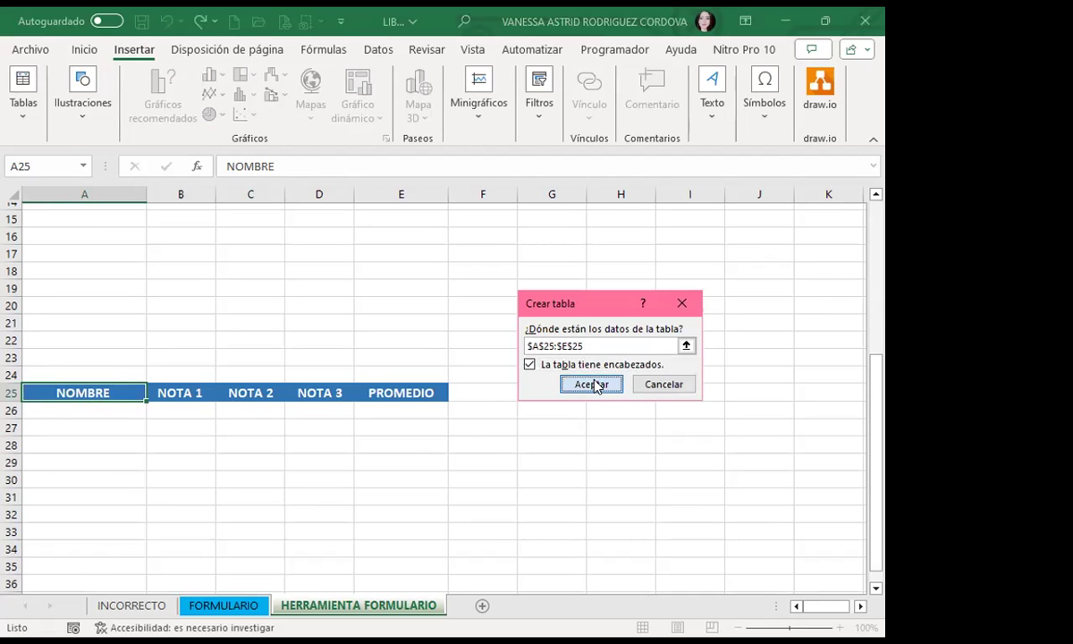
Step: Discard a stray entry in A29 and hide the table's filter arrows with Ctrl+Shift+L
{"action": "left_click", "coordinate": [89, 460]}
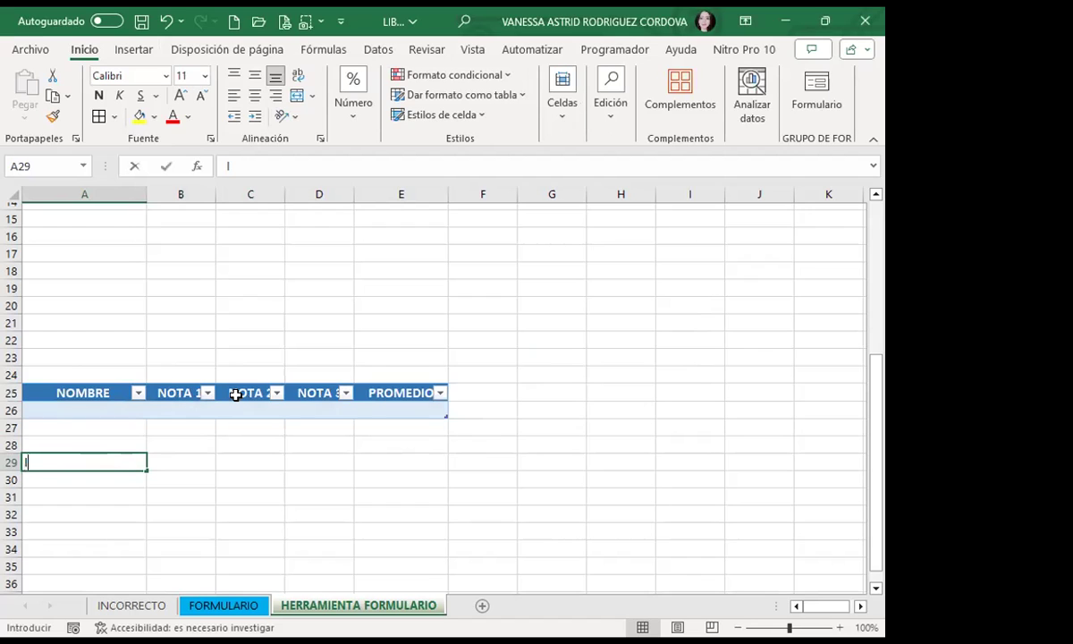
{"action": "type", "text": "l"}
{"action": "key", "text": "Escape"}
{"action": "left_click", "coordinate": [116, 418]}
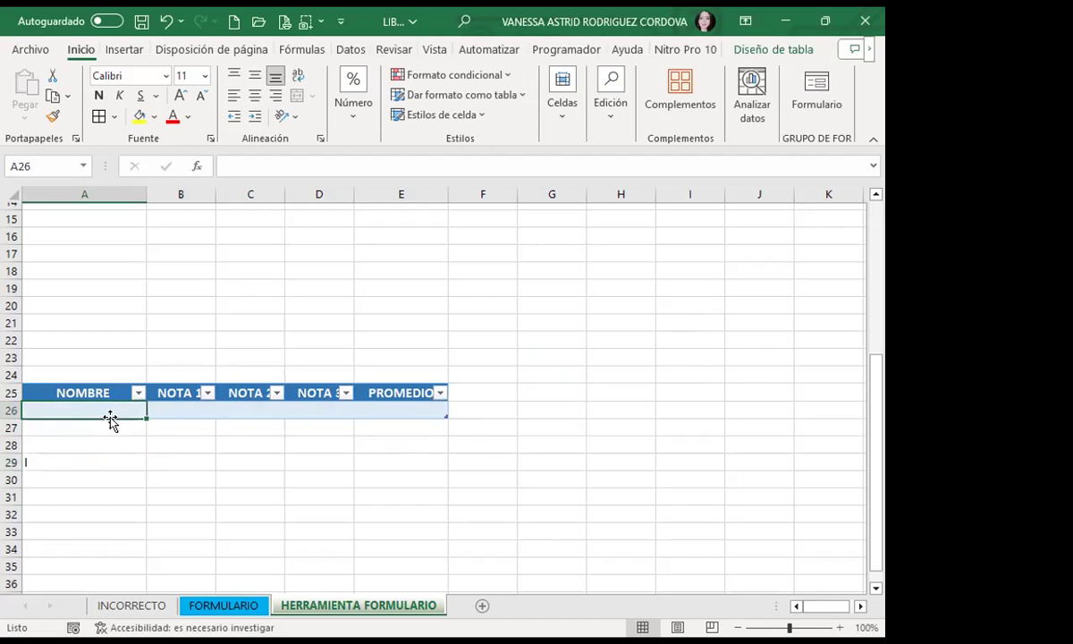
{"action": "left_click", "coordinate": [67, 462]}
{"action": "left_click", "coordinate": [105, 390]}
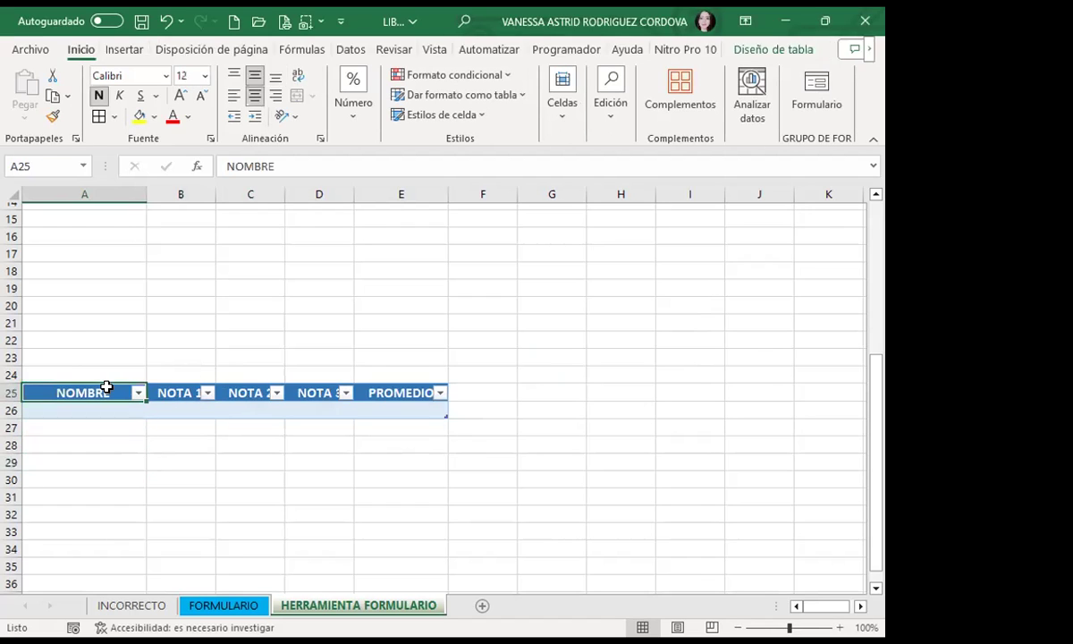
{"action": "key", "text": "ctrl+shift+l"}
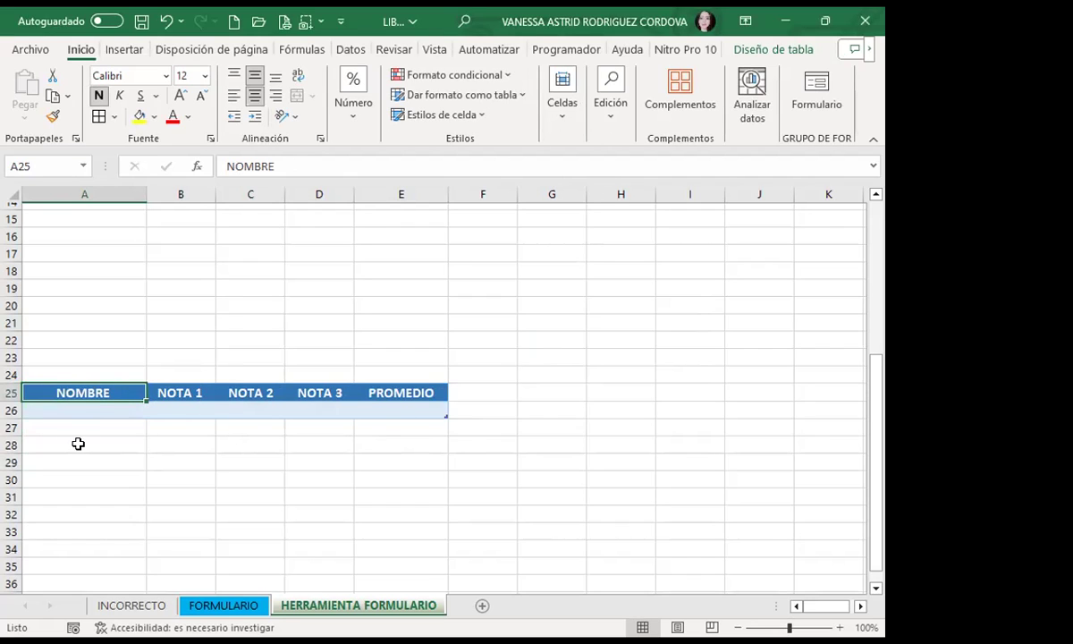
{"action": "left_click", "coordinate": [93, 411]}
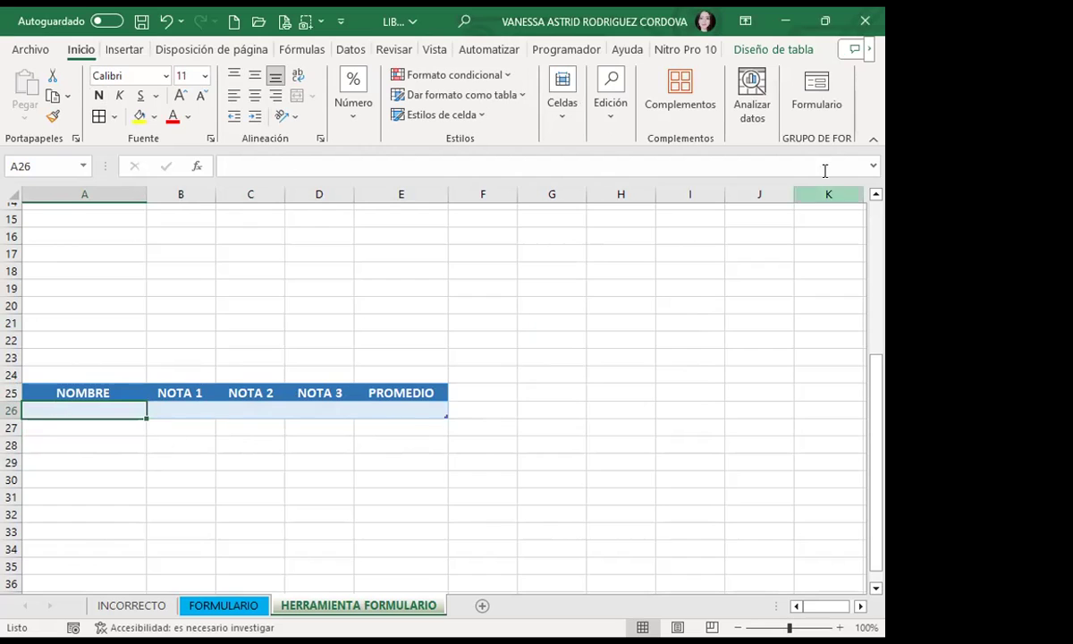
{"action": "left_click", "coordinate": [821, 95]}
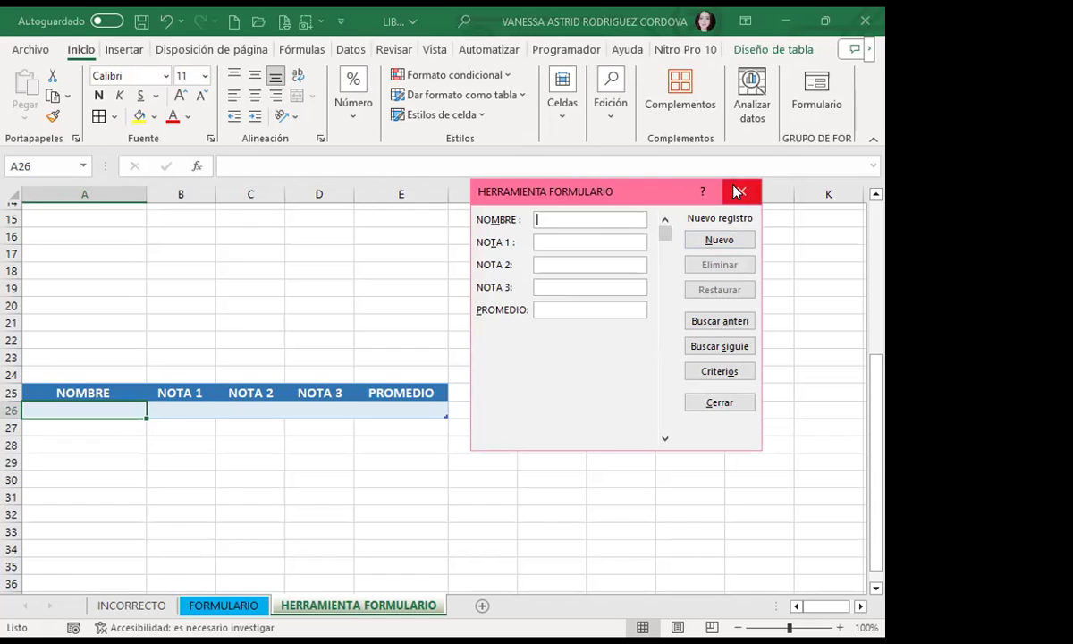
{"action": "left_click", "coordinate": [738, 191]}
{"action": "left_click", "coordinate": [96, 427]}
{"action": "left_click", "coordinate": [823, 86]}
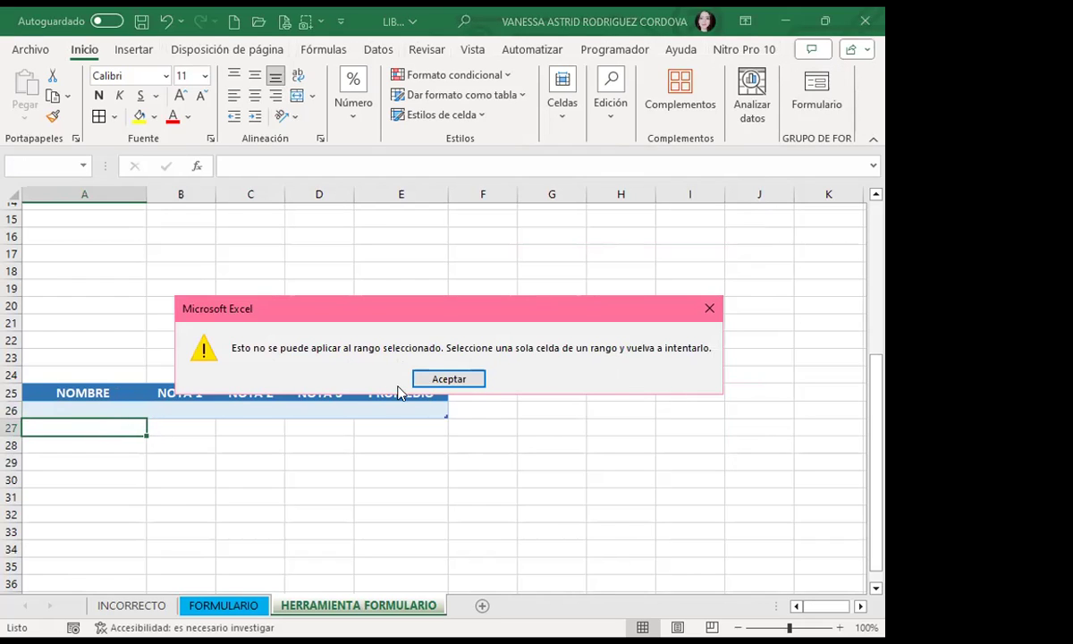
{"action": "left_click", "coordinate": [706, 309]}
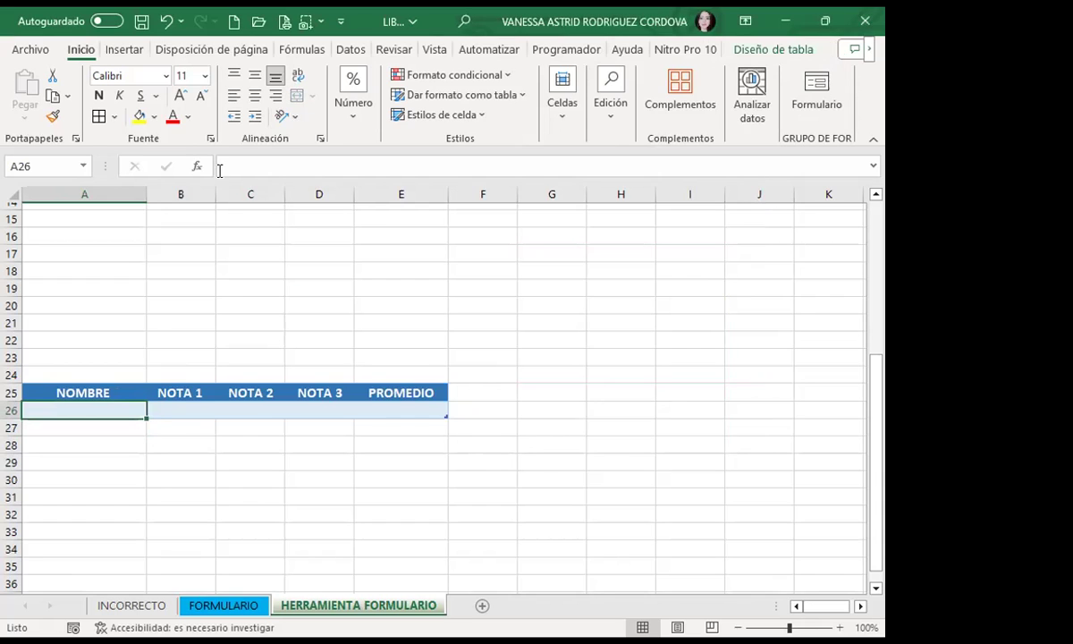
{"action": "left_click", "coordinate": [810, 90]}
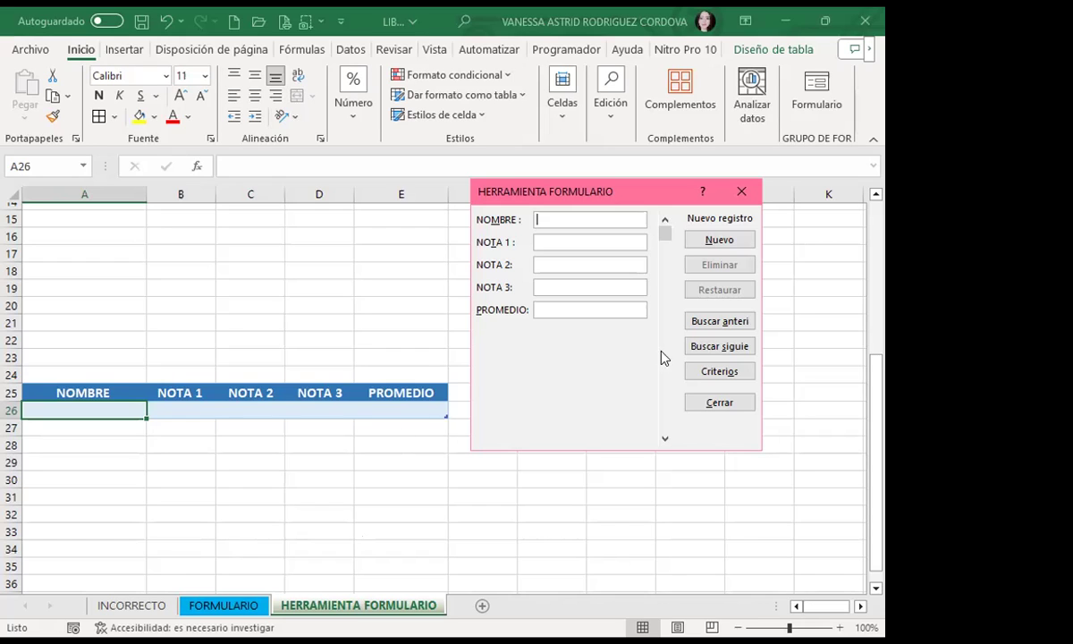
{"action": "left_click", "coordinate": [741, 193]}
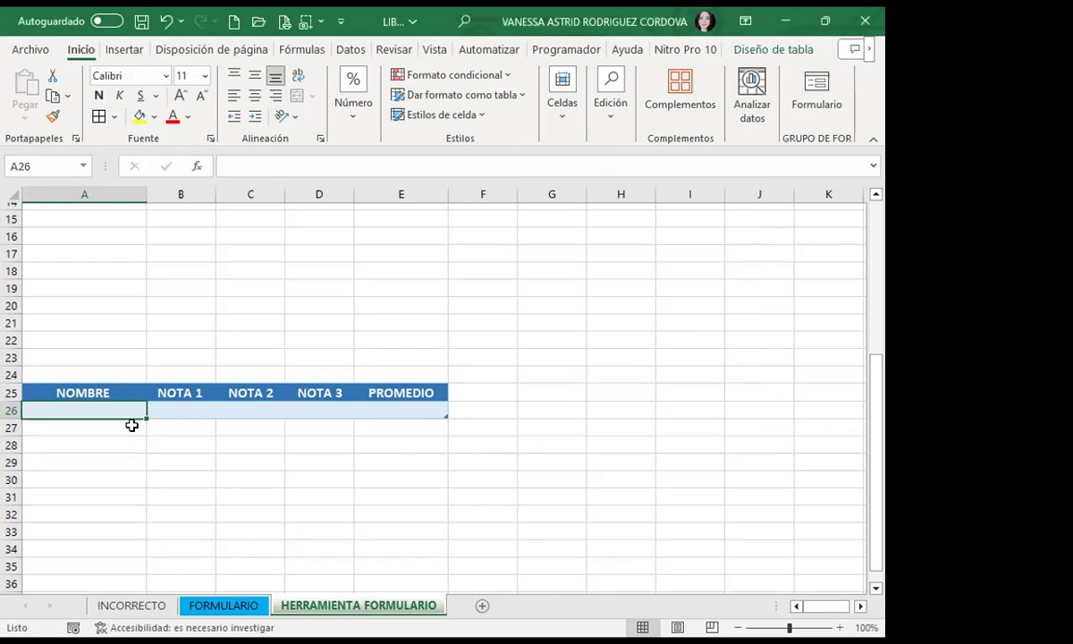
{"action": "left_click", "coordinate": [131, 426]}
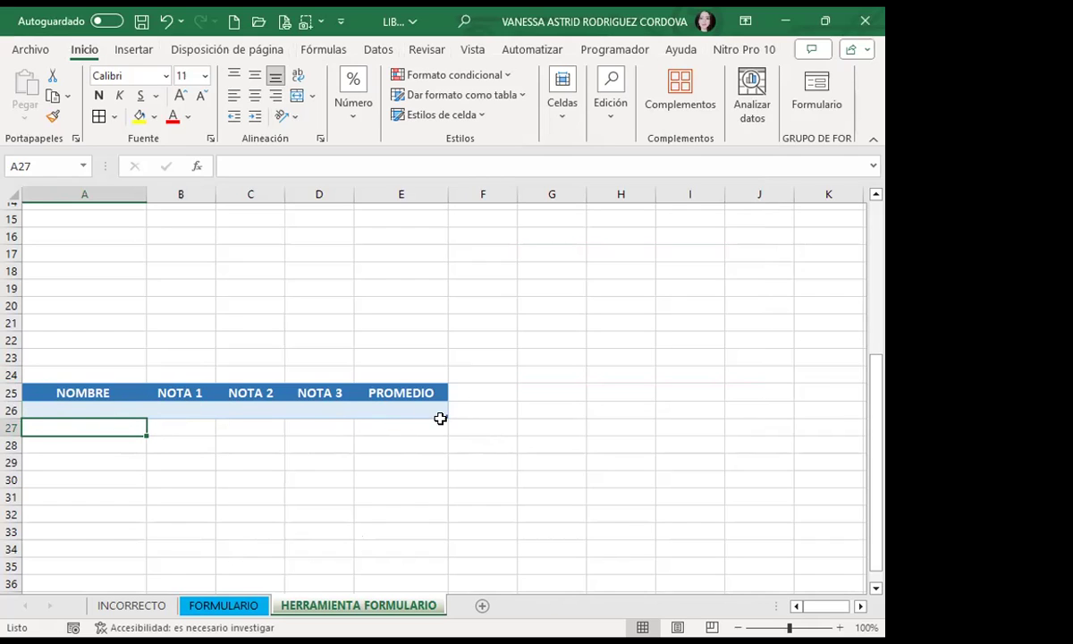
Step: Drag the table's resize handle down to row 30, then open and close the data form
{"action": "left_click_drag", "start_coordinate": [444, 417], "coordinate": [440, 485]}
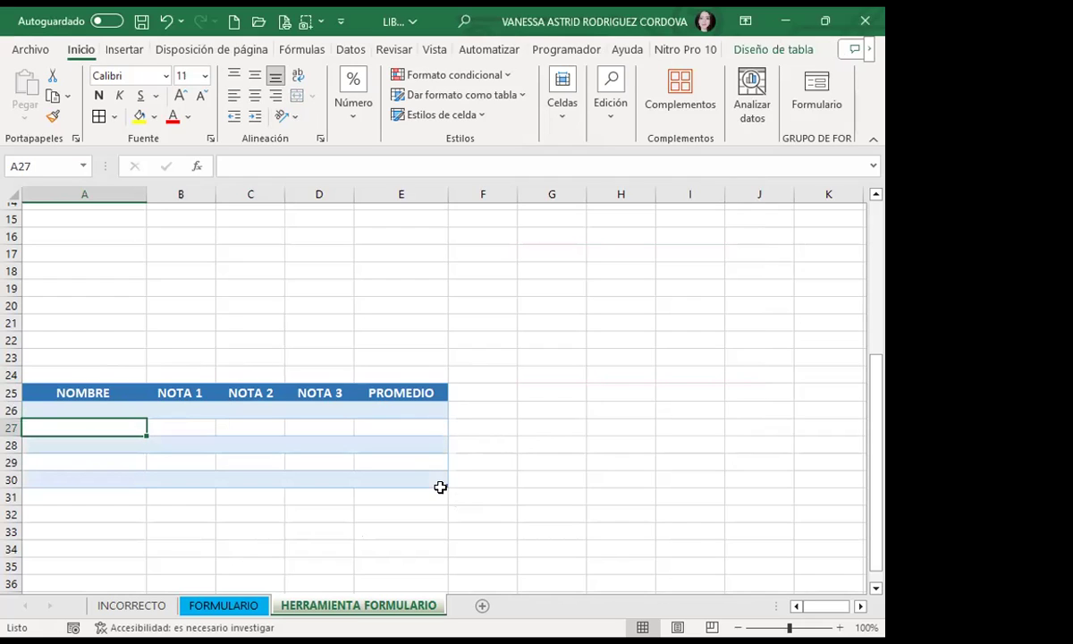
{"action": "left_click", "coordinate": [118, 474]}
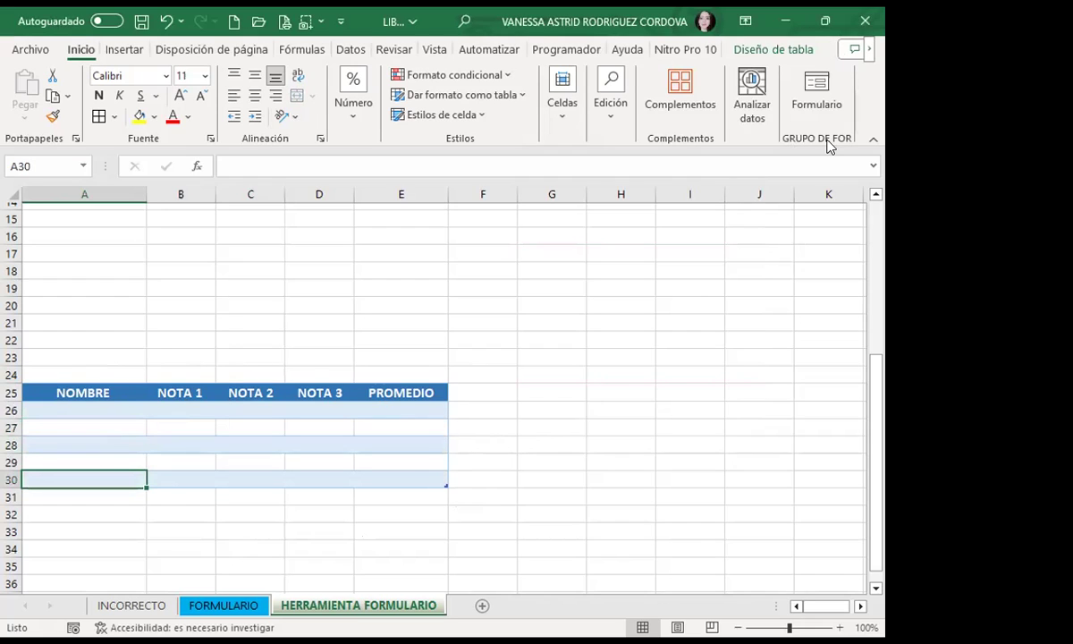
{"action": "left_click", "coordinate": [817, 89]}
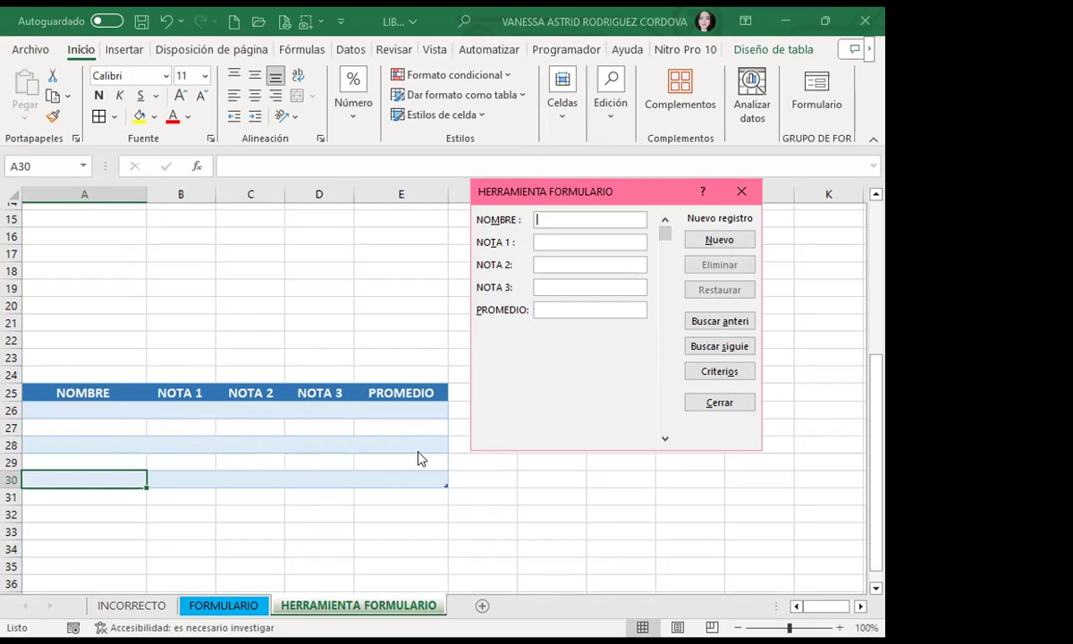
{"action": "left_click", "coordinate": [741, 191]}
{"action": "left_click", "coordinate": [270, 405]}
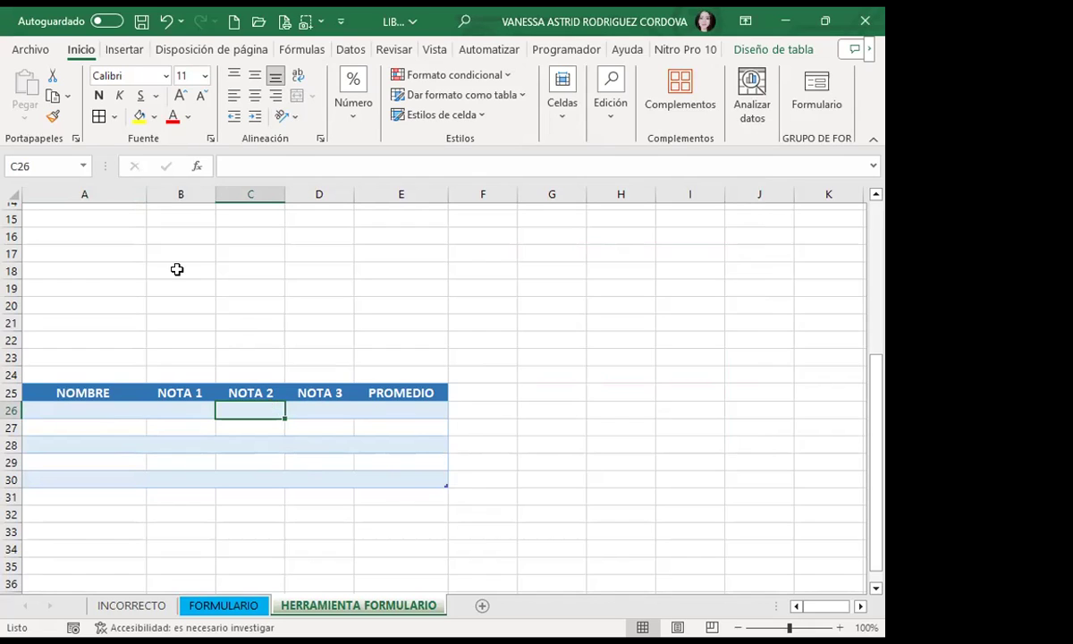
Step: Inspect the grades in A2 and B3 and the PROMEDIO formulas in E4 and E5
{"action": "scroll", "coordinate": [116, 393], "scroll_direction": "up", "scroll_amount": 5}
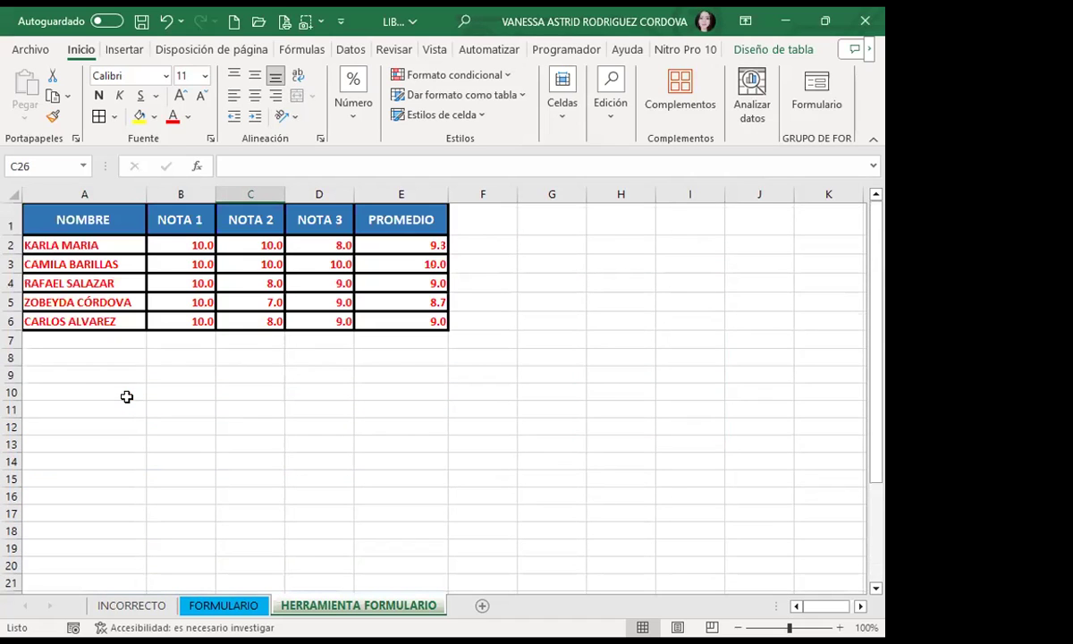
{"action": "left_click", "coordinate": [193, 270]}
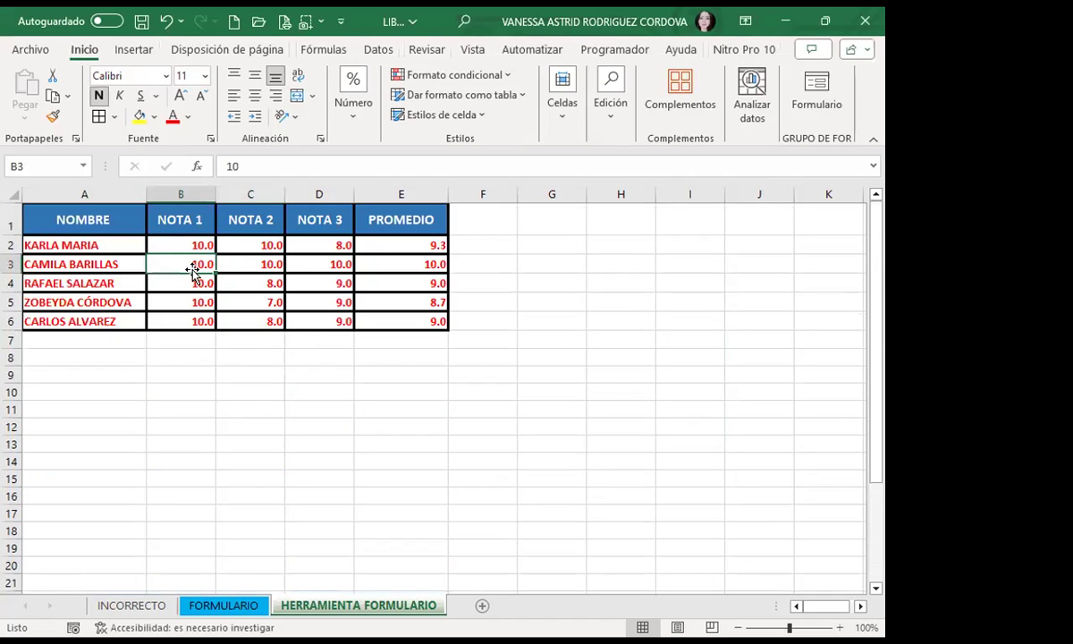
{"action": "left_click", "coordinate": [90, 244]}
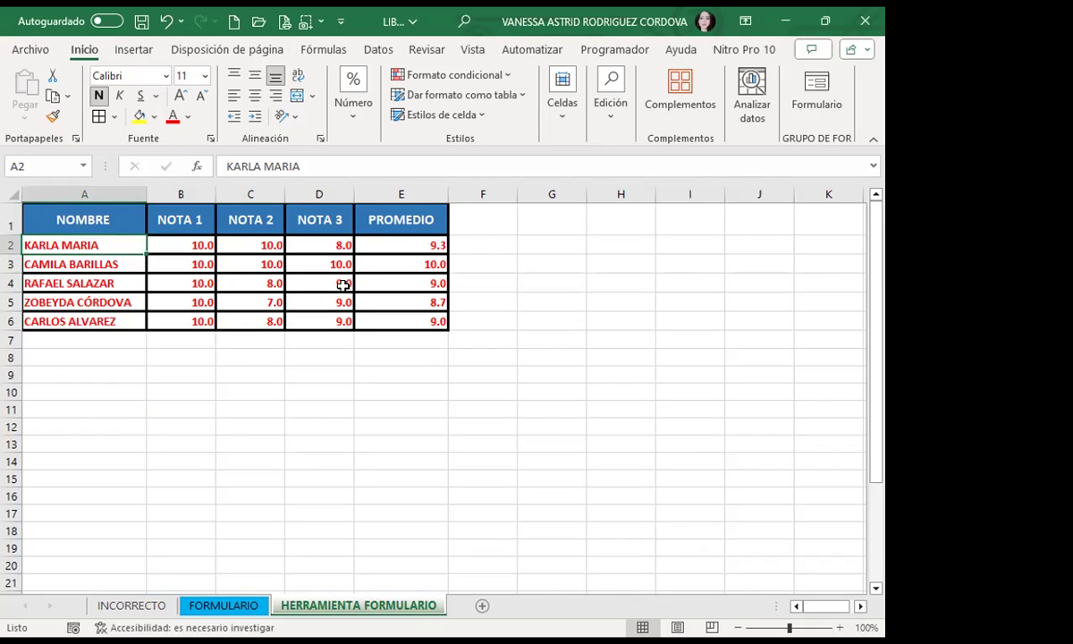
{"action": "left_click", "coordinate": [158, 271]}
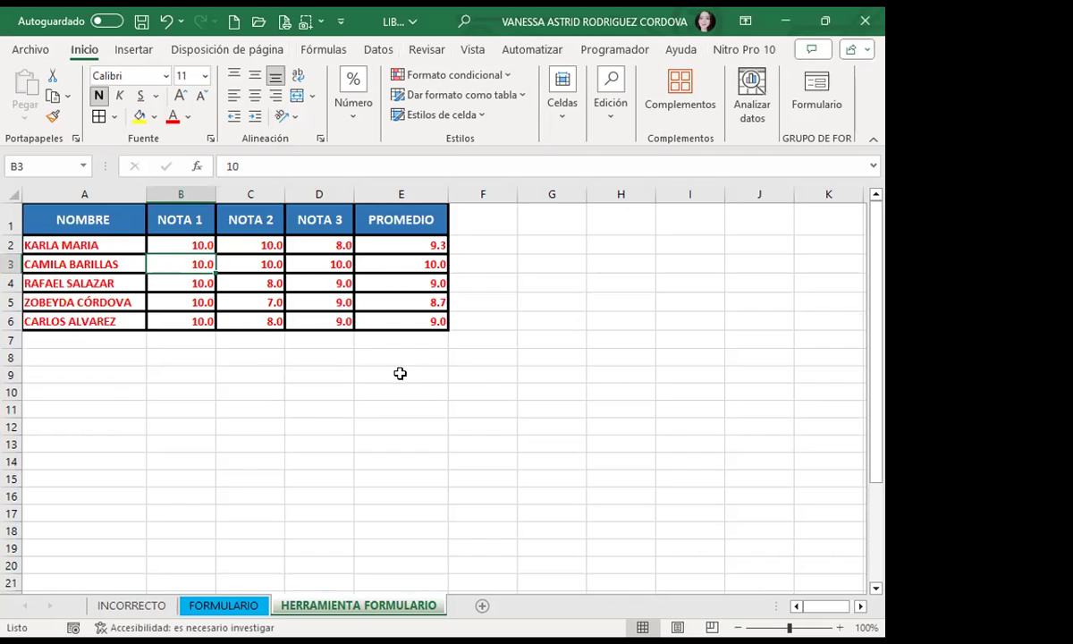
{"action": "left_click", "coordinate": [392, 289]}
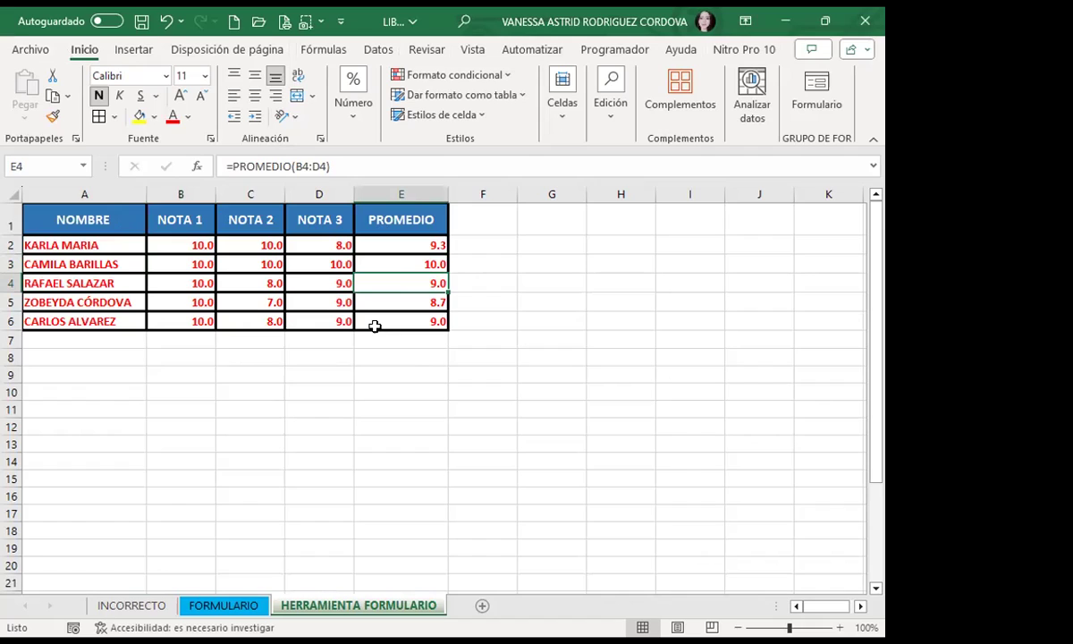
{"action": "left_click", "coordinate": [376, 302]}
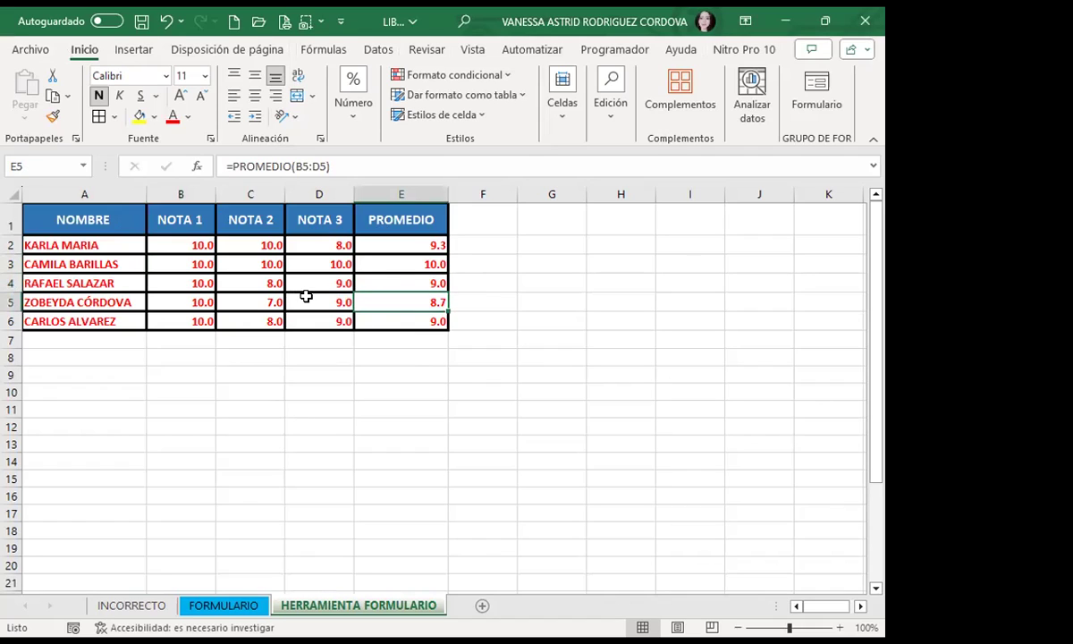
{"action": "left_click", "coordinate": [311, 300]}
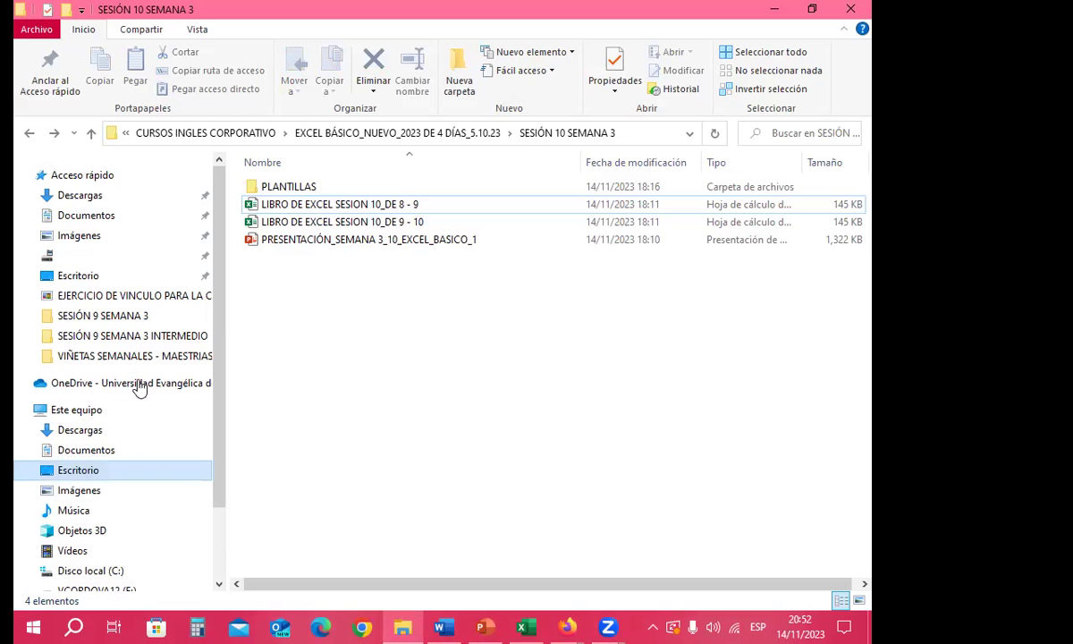
Step: Create a new folder with a blank name in SESIÓN 10 SEMANA 3
{"action": "left_click", "coordinate": [360, 342]}
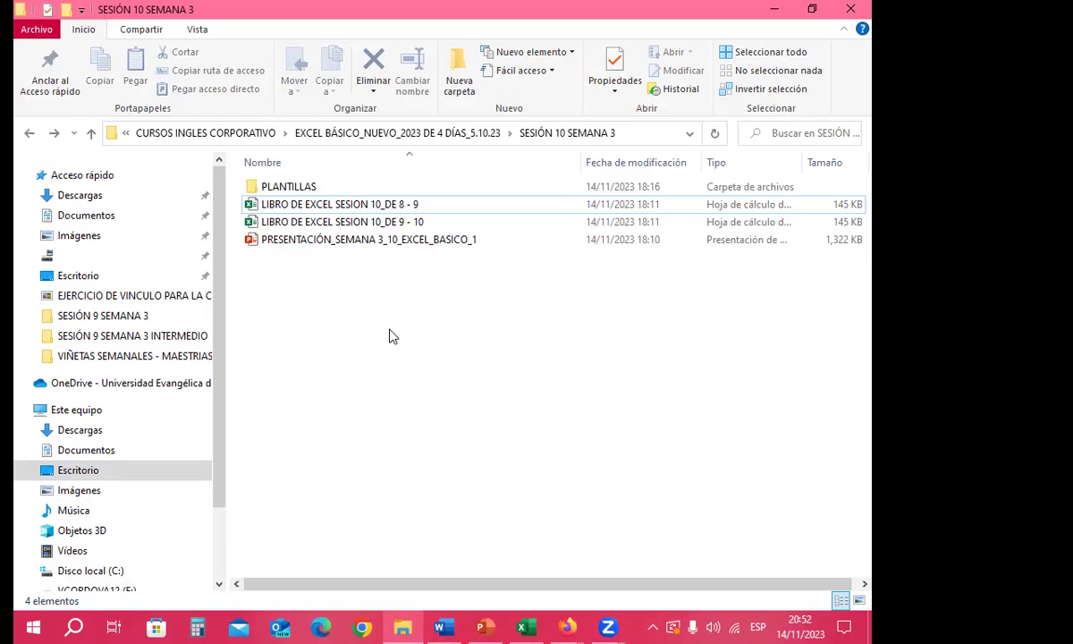
{"action": "key", "text": "ctrl+shift+n"}
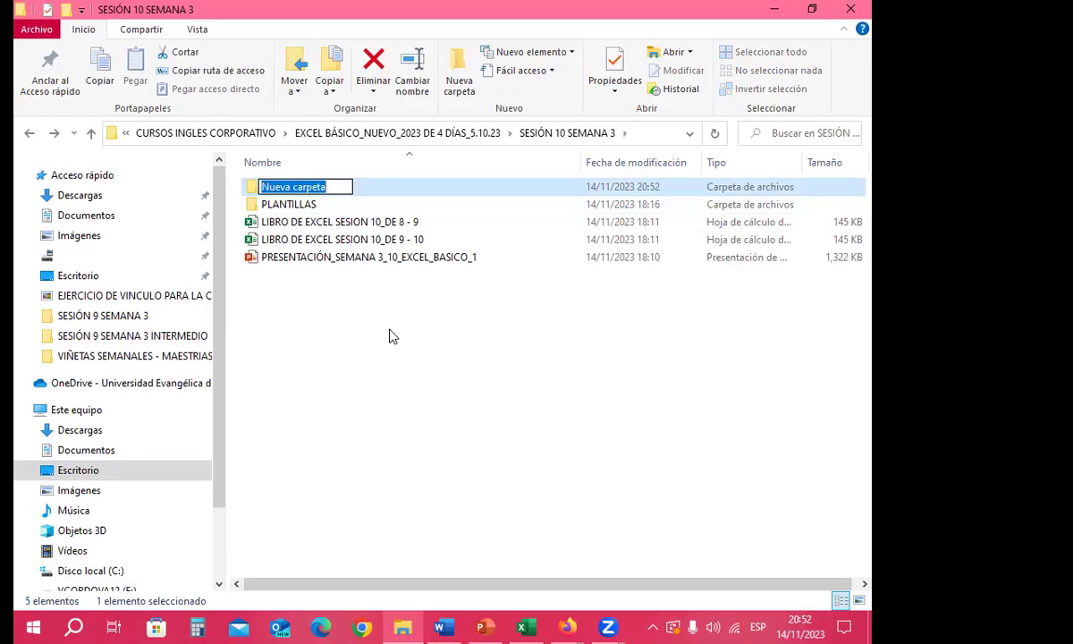
{"action": "key", "text": "BackSpace"}
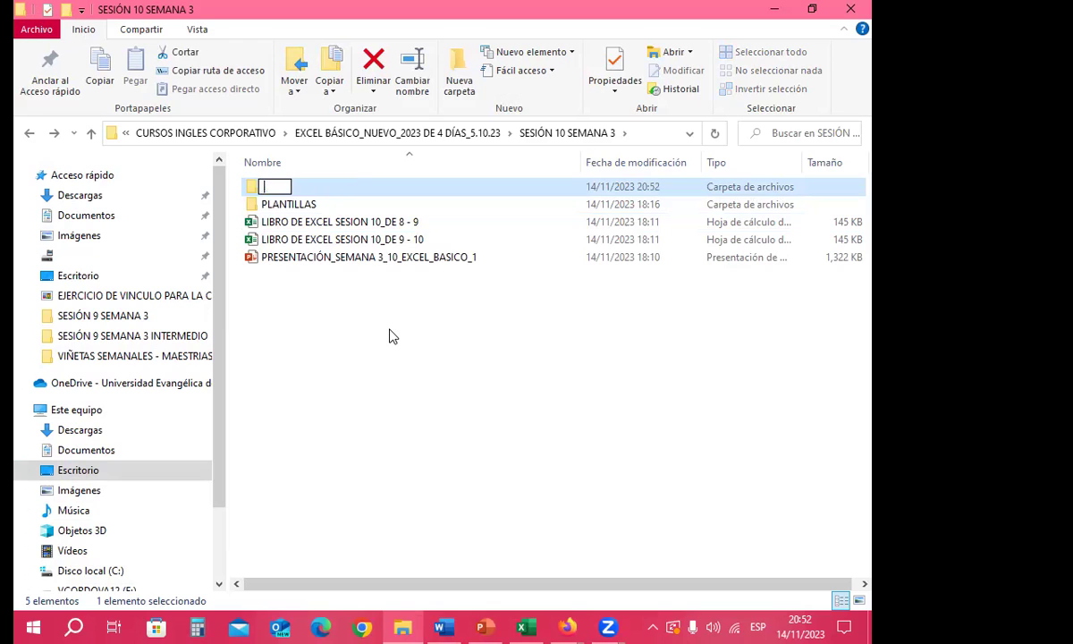
{"action": "key", "text": "Return"}
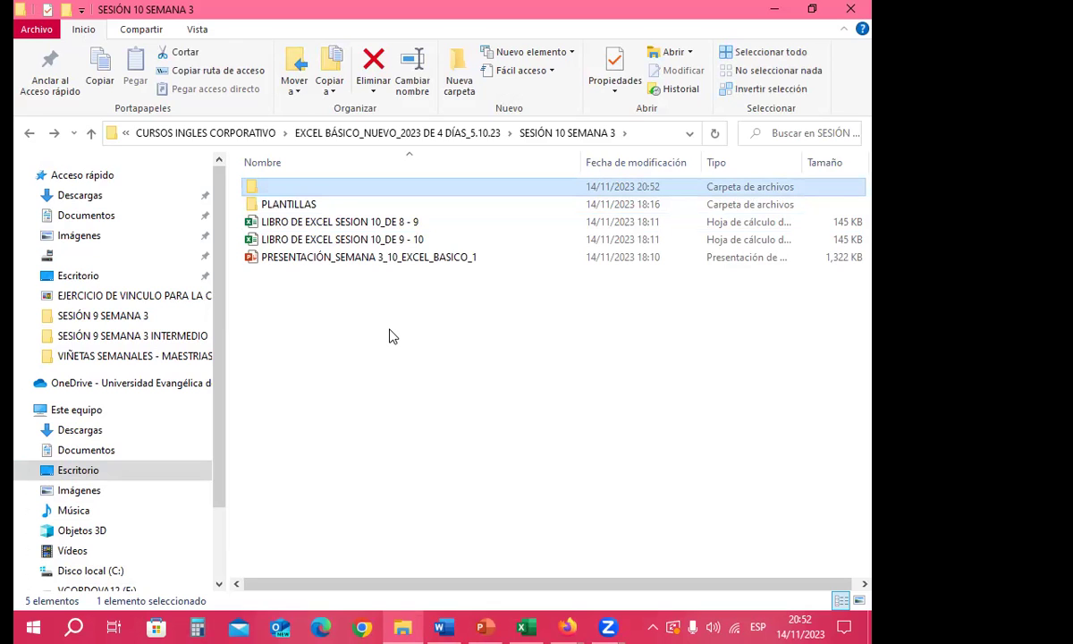
Step: Change the blank folder's icon to the red power symbol via its Properties
{"action": "right_click", "coordinate": [291, 193]}
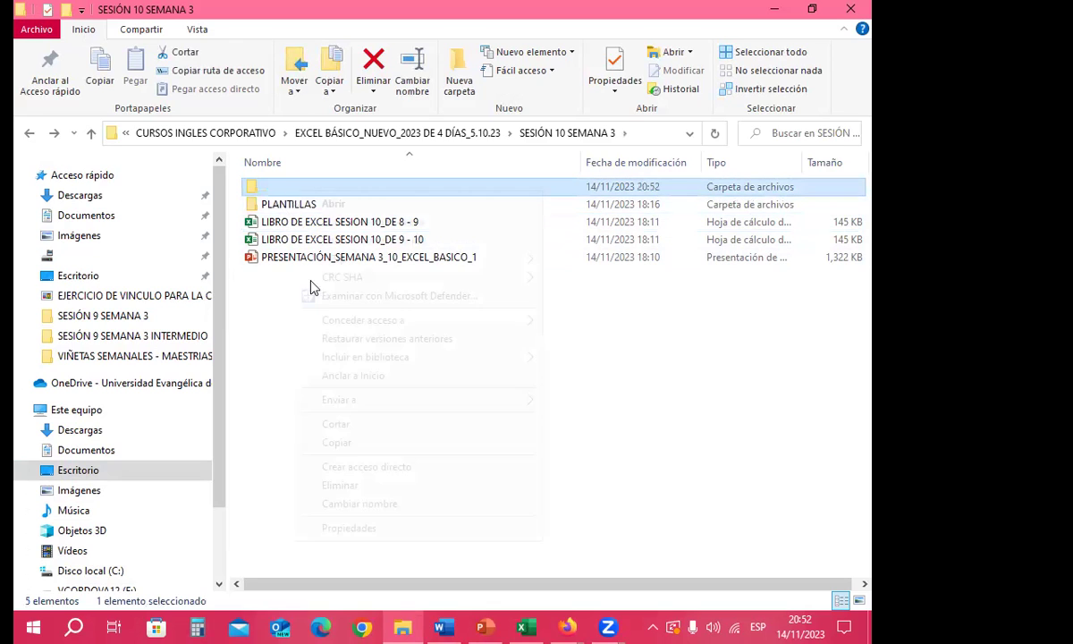
{"action": "left_click", "coordinate": [356, 537]}
{"action": "left_click", "coordinate": [564, 230]}
{"action": "left_click_drag", "start_coordinate": [478, 208], "coordinate": [456, 94]}
{"action": "left_click", "coordinate": [345, 375]}
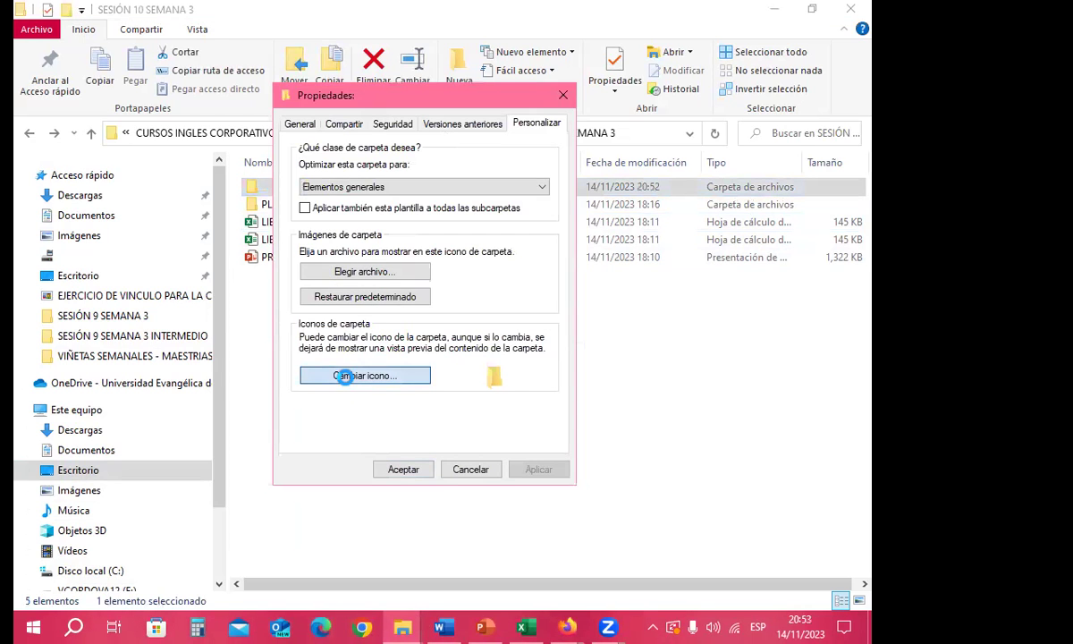
{"action": "left_click", "coordinate": [535, 382]}
{"action": "left_click", "coordinate": [486, 441]}
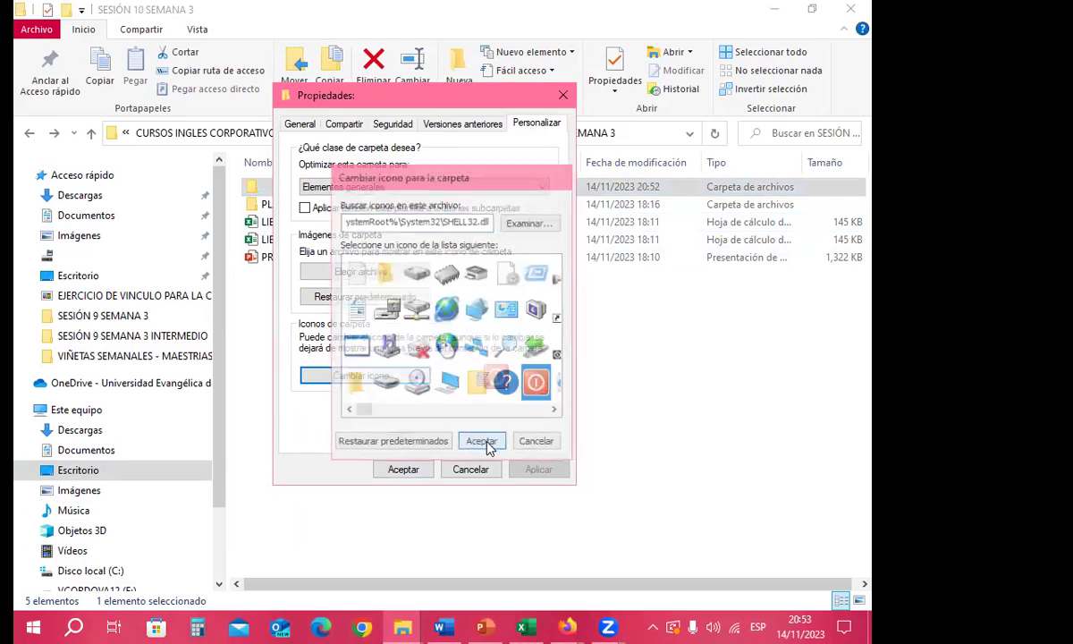
{"action": "left_click", "coordinate": [403, 468]}
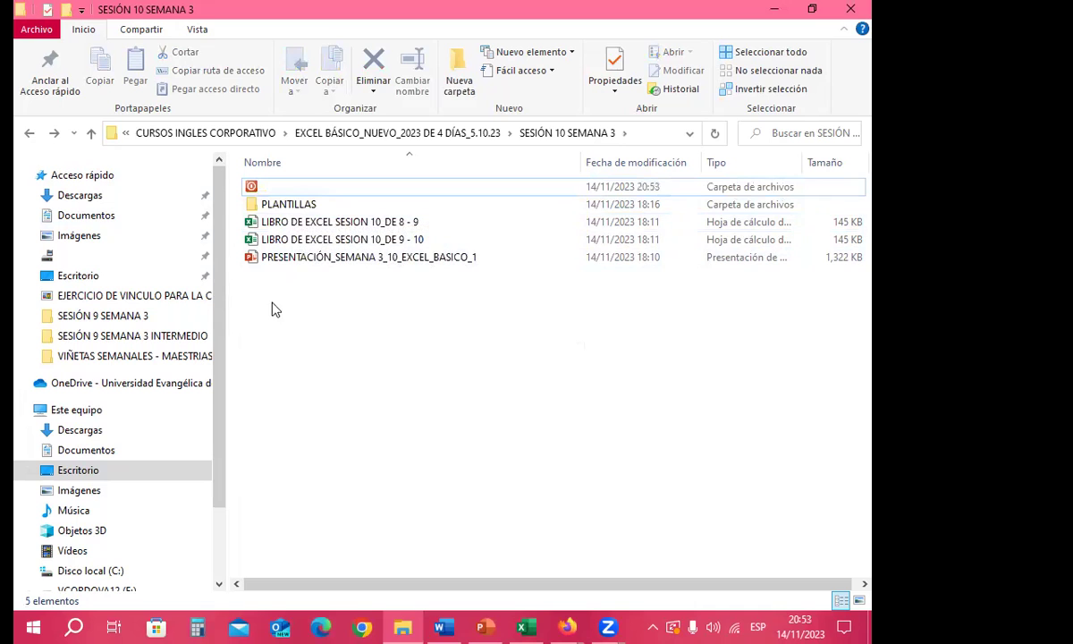
Step: Start a Save As for the grades workbook with file type Plantilla de Excel
{"action": "left_click", "coordinate": [525, 627]}
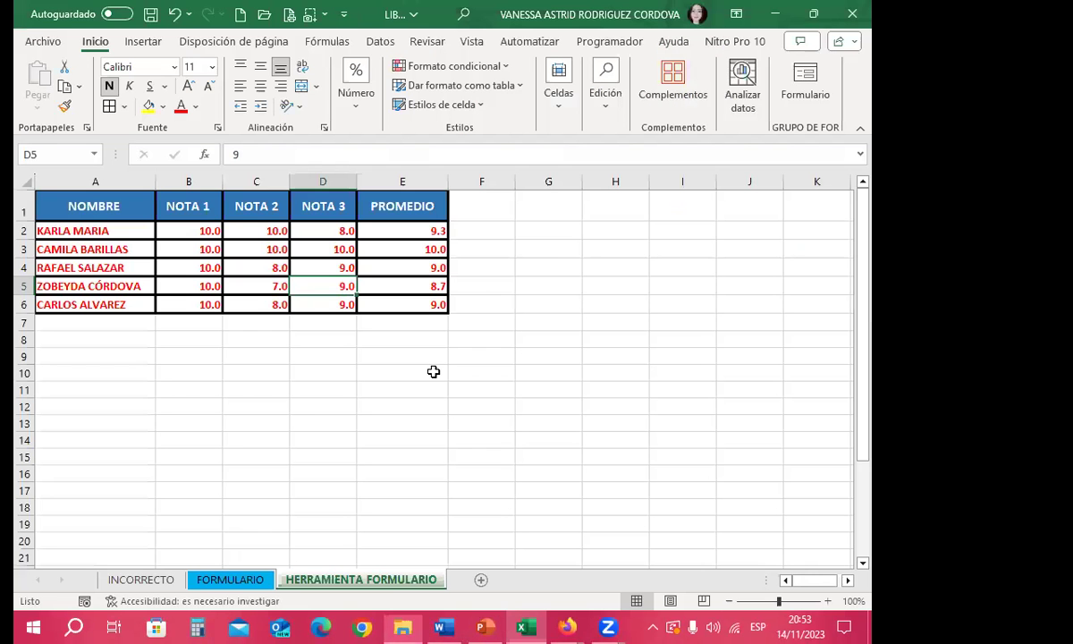
{"action": "left_click", "coordinate": [44, 42]}
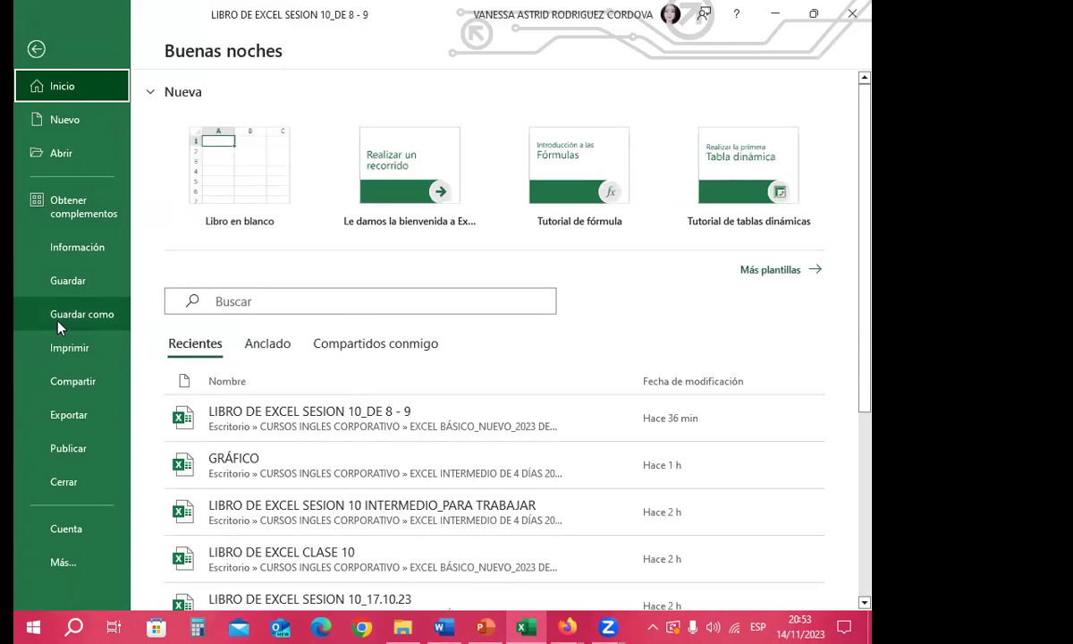
{"action": "left_click", "coordinate": [103, 314]}
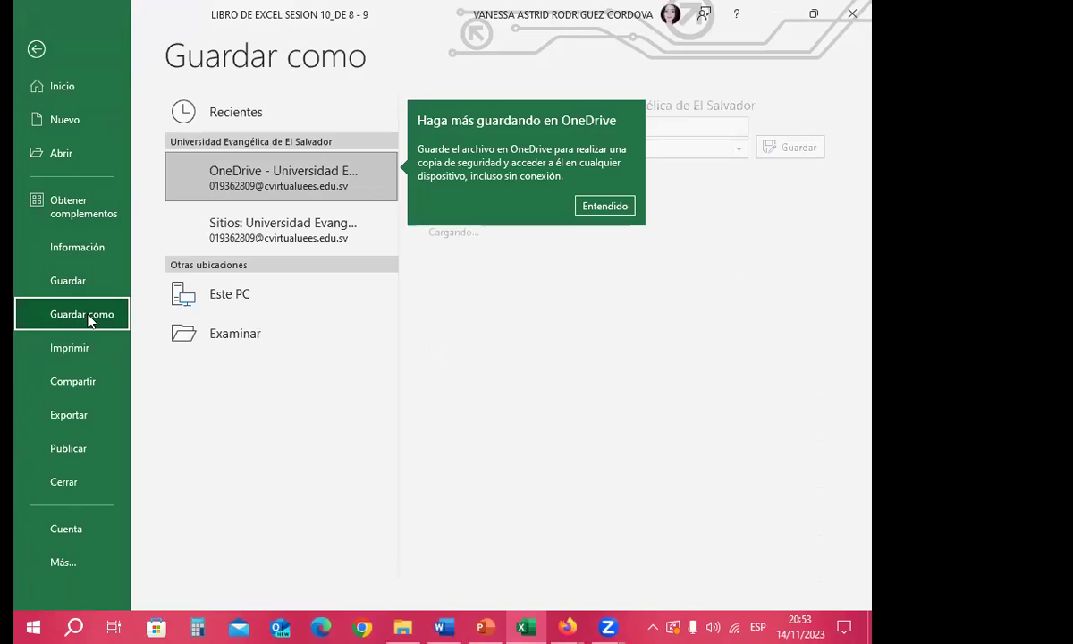
{"action": "left_click", "coordinate": [246, 372]}
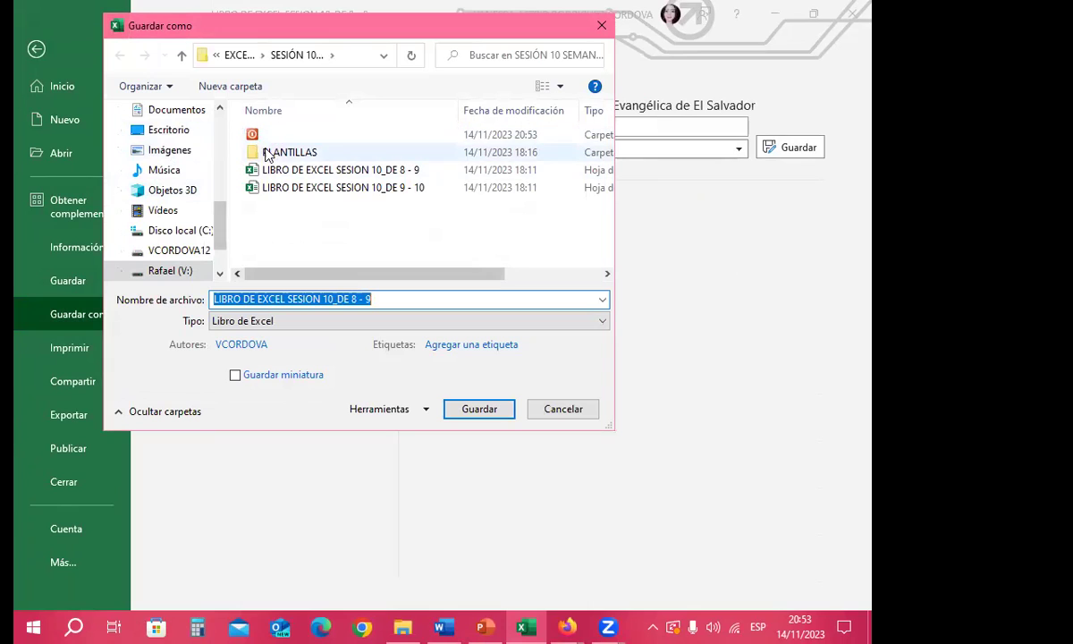
{"action": "double_click", "coordinate": [297, 135]}
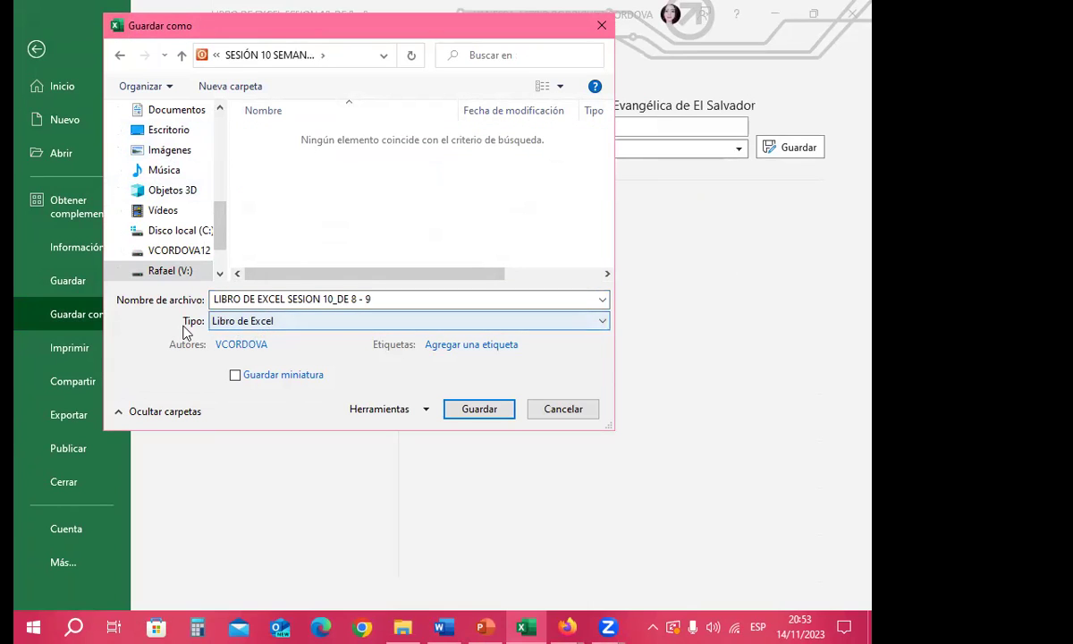
{"action": "left_click", "coordinate": [311, 321]}
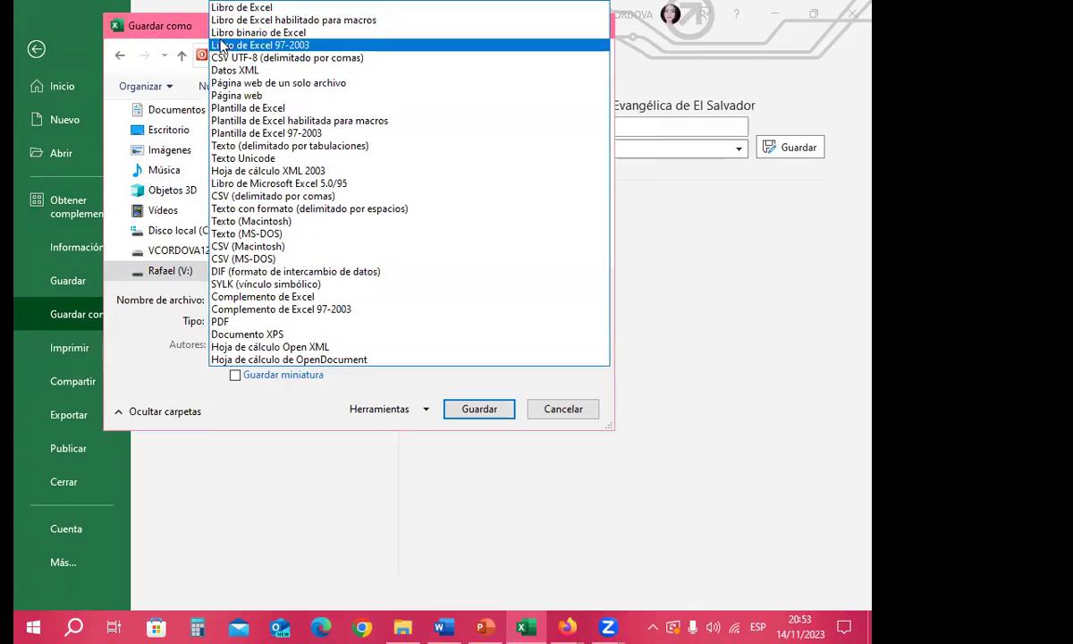
{"action": "left_click", "coordinate": [251, 109]}
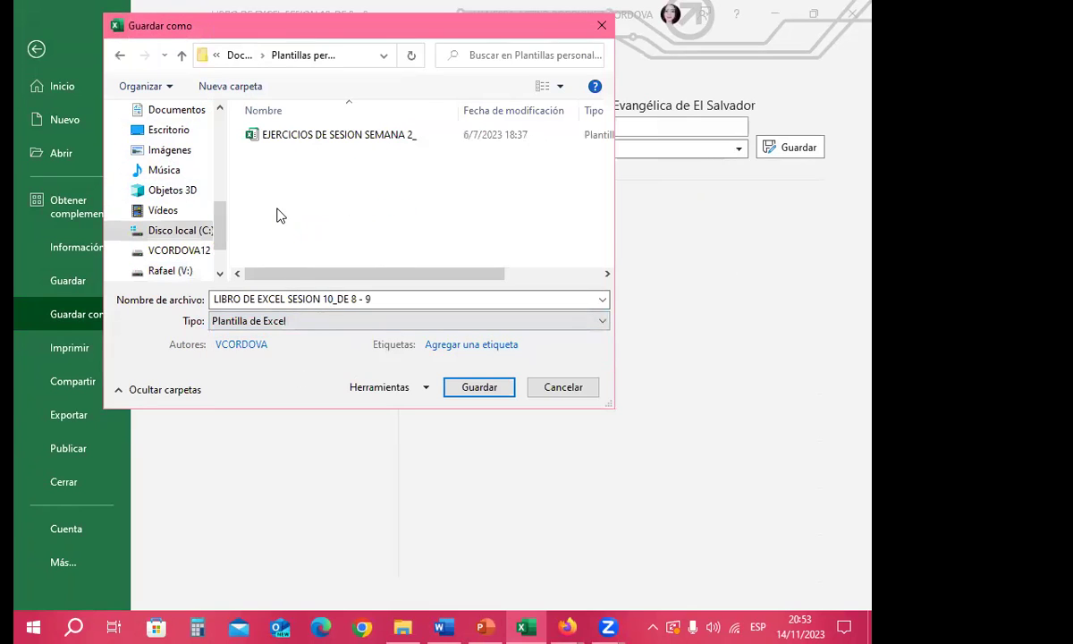
Step: Navigate from Escritorio to SESIÓN 10 SEMANA 3's unnamed folder and save the template
{"action": "left_click", "coordinate": [181, 56]}
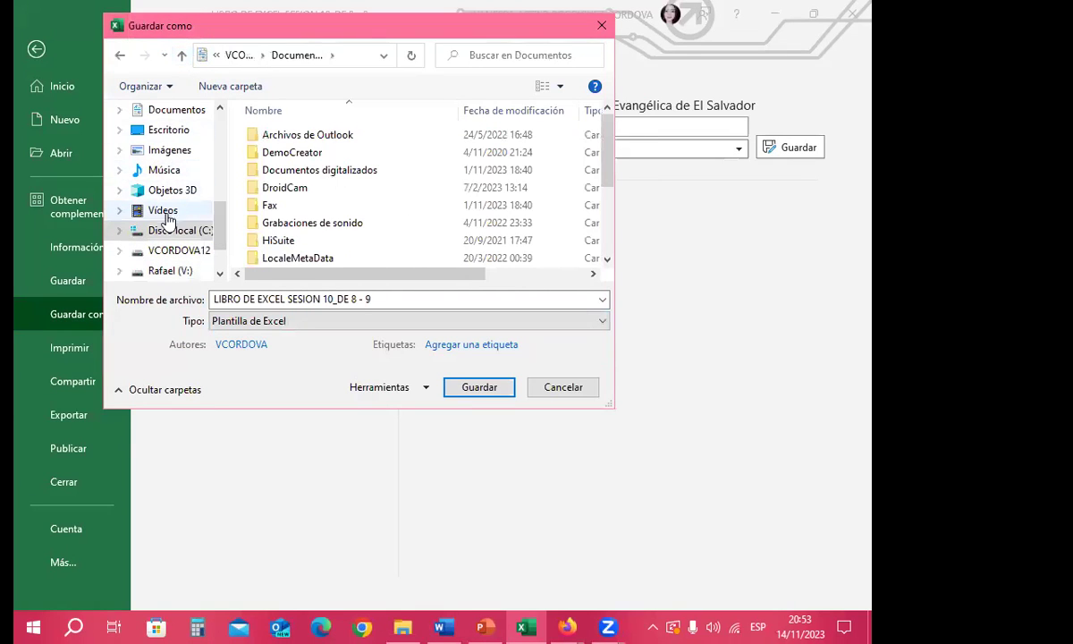
{"action": "left_click", "coordinate": [152, 131]}
{"action": "left_click", "coordinate": [349, 174]}
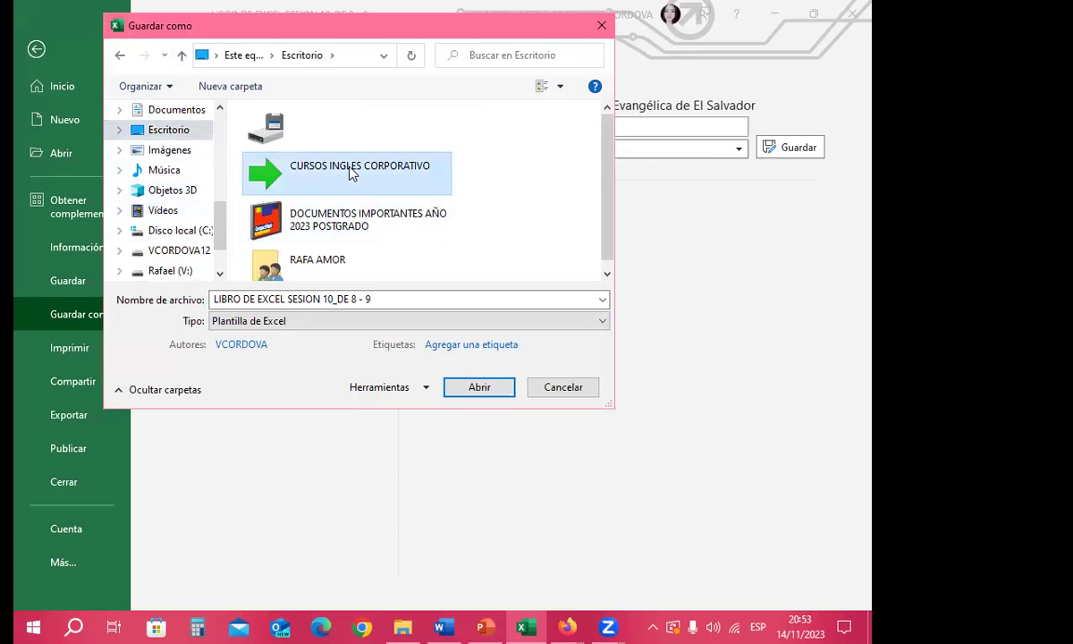
{"action": "double_click", "coordinate": [350, 174]}
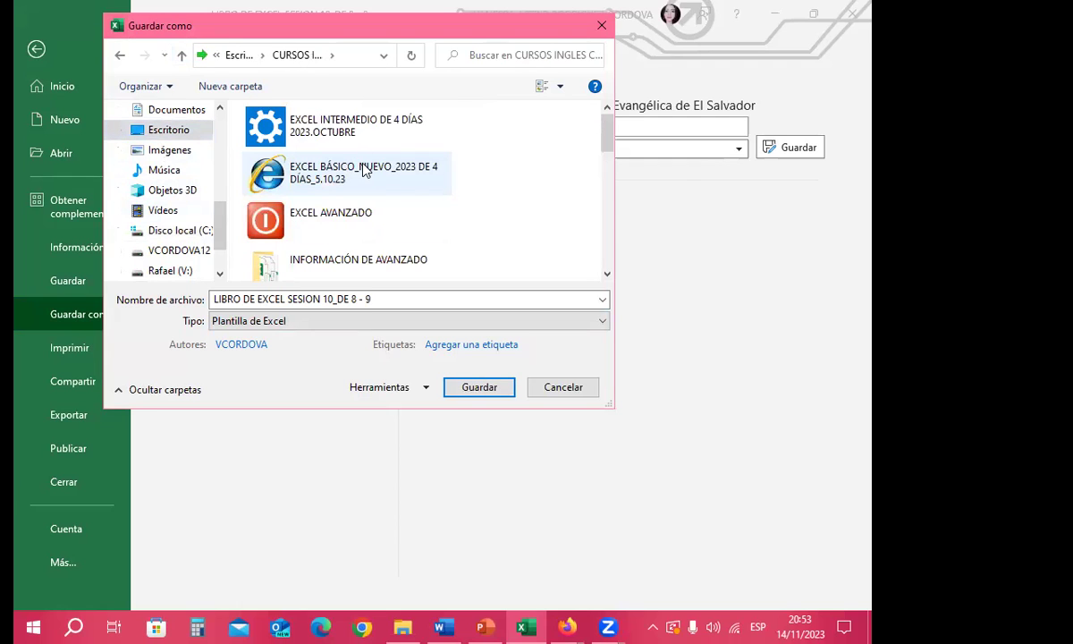
{"action": "double_click", "coordinate": [331, 164]}
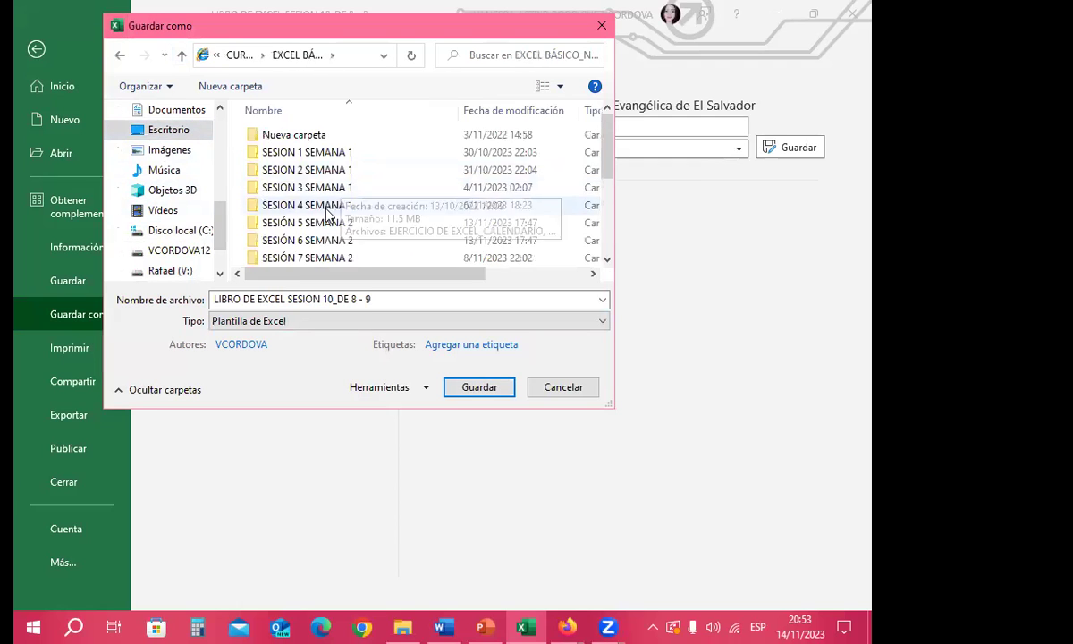
{"action": "scroll", "coordinate": [329, 215], "scroll_direction": "down", "scroll_amount": 3}
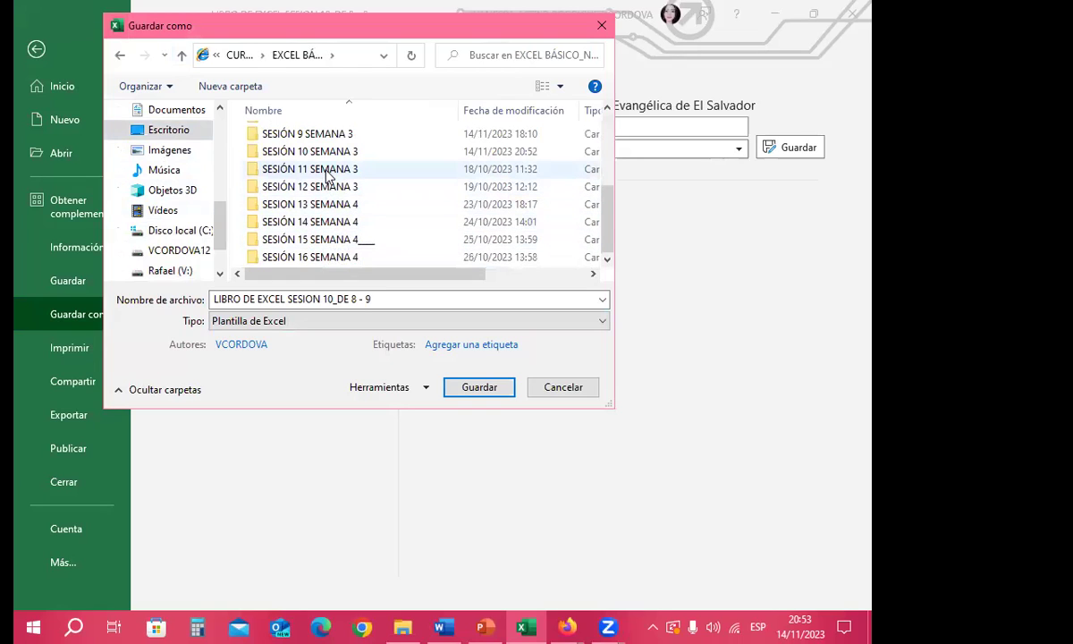
{"action": "double_click", "coordinate": [309, 151]}
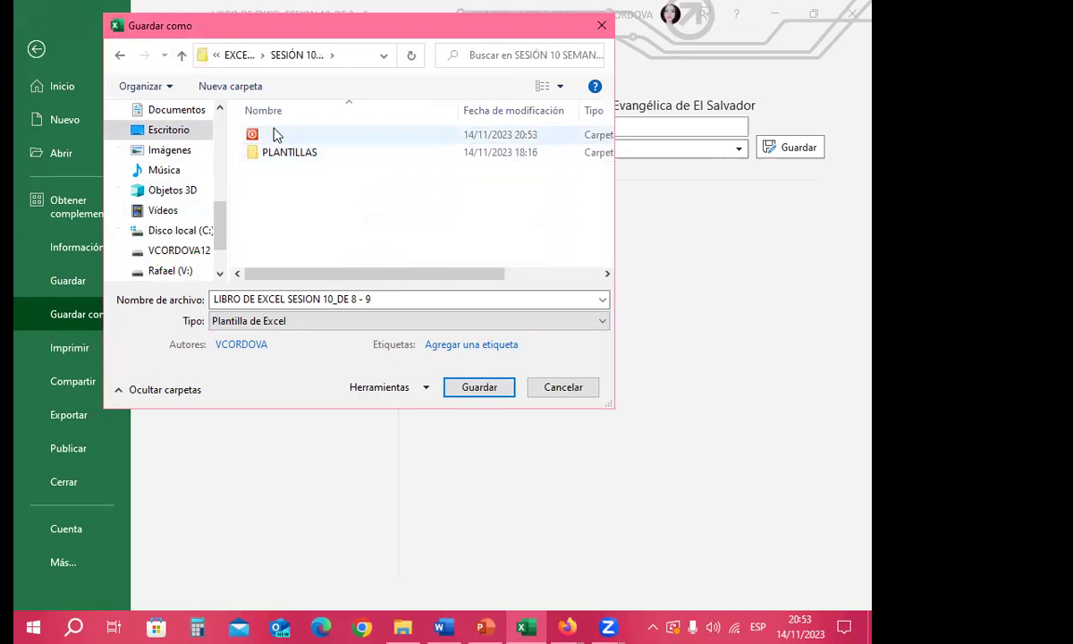
{"action": "double_click", "coordinate": [276, 134]}
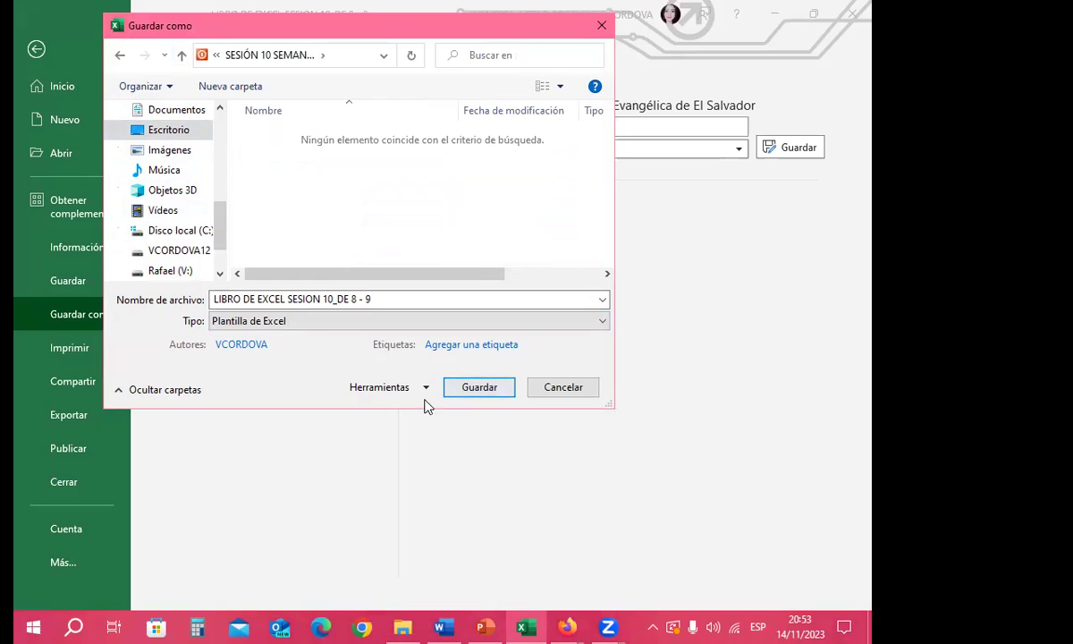
{"action": "left_click", "coordinate": [488, 389]}
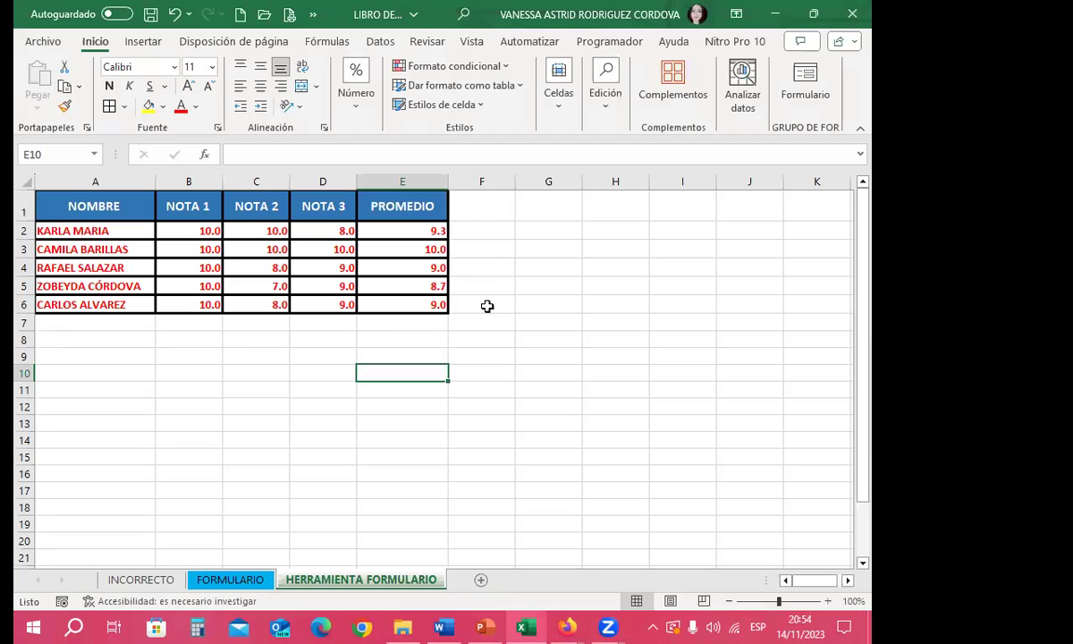
Step: Verify the LIBRO DE EXCEL SESION 10_DE 8 - 9 template is in the unnamed folder, then return to Excel
{"action": "left_click", "coordinate": [496, 304]}
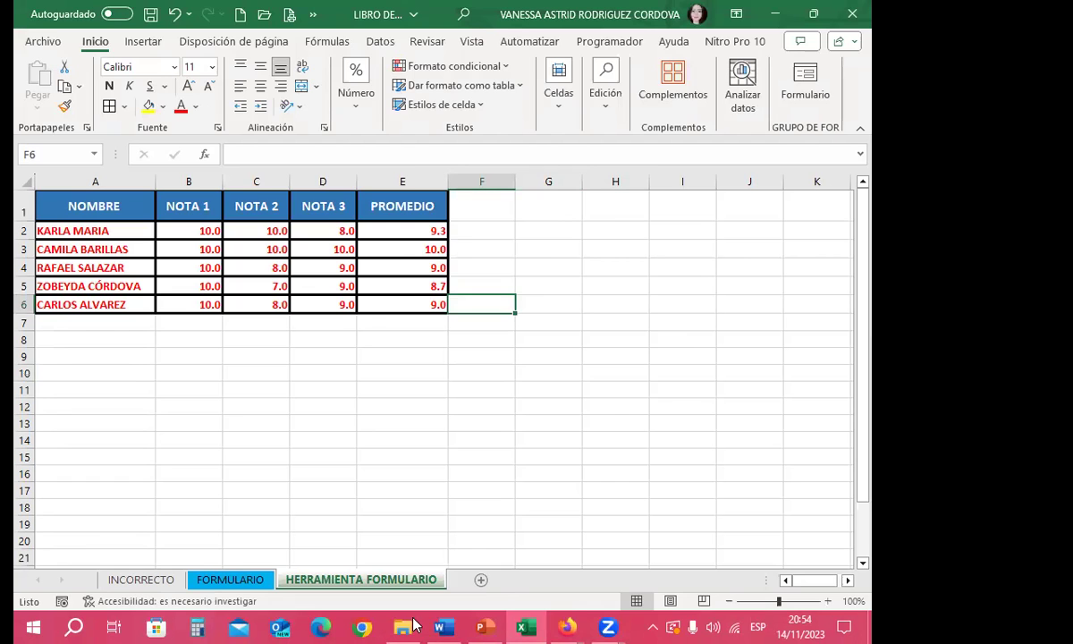
{"action": "left_click", "coordinate": [402, 627]}
{"action": "double_click", "coordinate": [292, 186]}
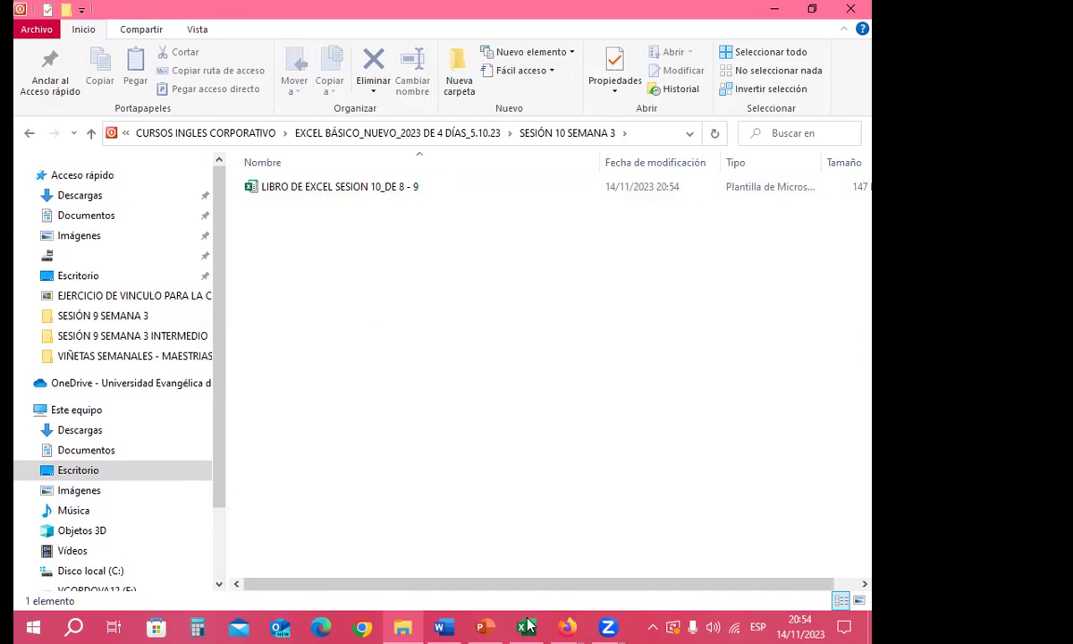
{"action": "key", "text": "alt+Tab"}
{"action": "left_click", "coordinate": [36, 41]}
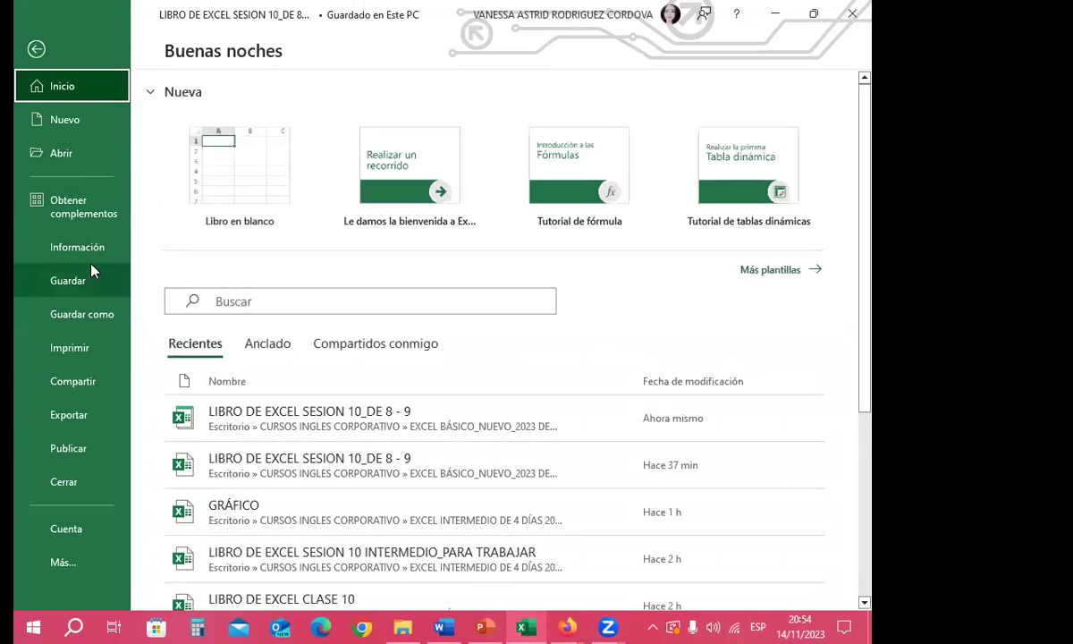
Step: Start a Save As with file type Plantilla de Excel 97-2003
{"action": "left_click", "coordinate": [82, 315]}
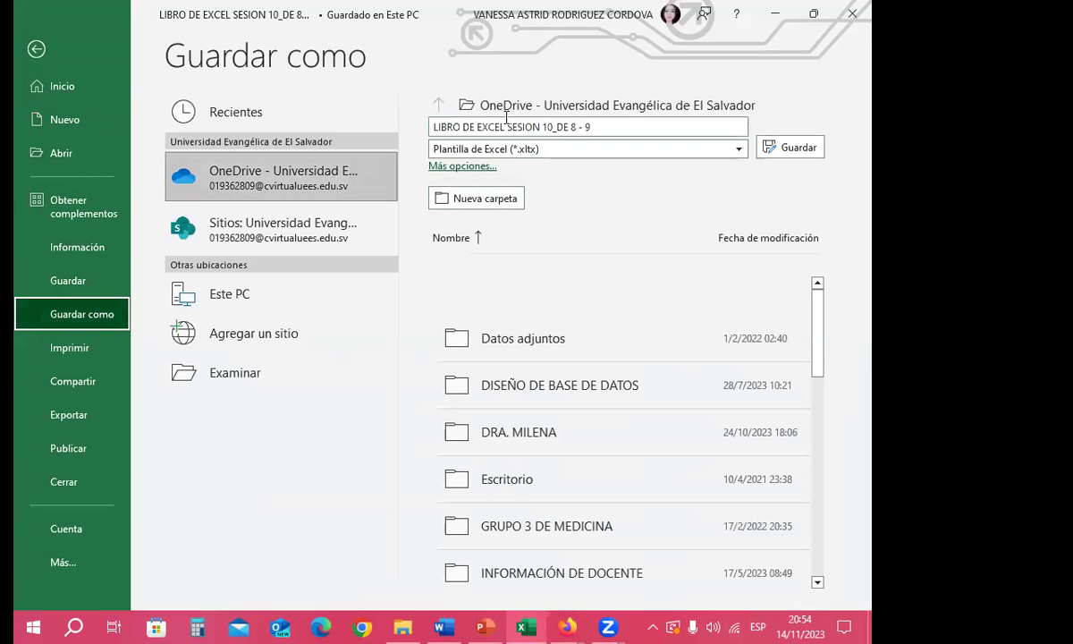
{"action": "left_click", "coordinate": [225, 382]}
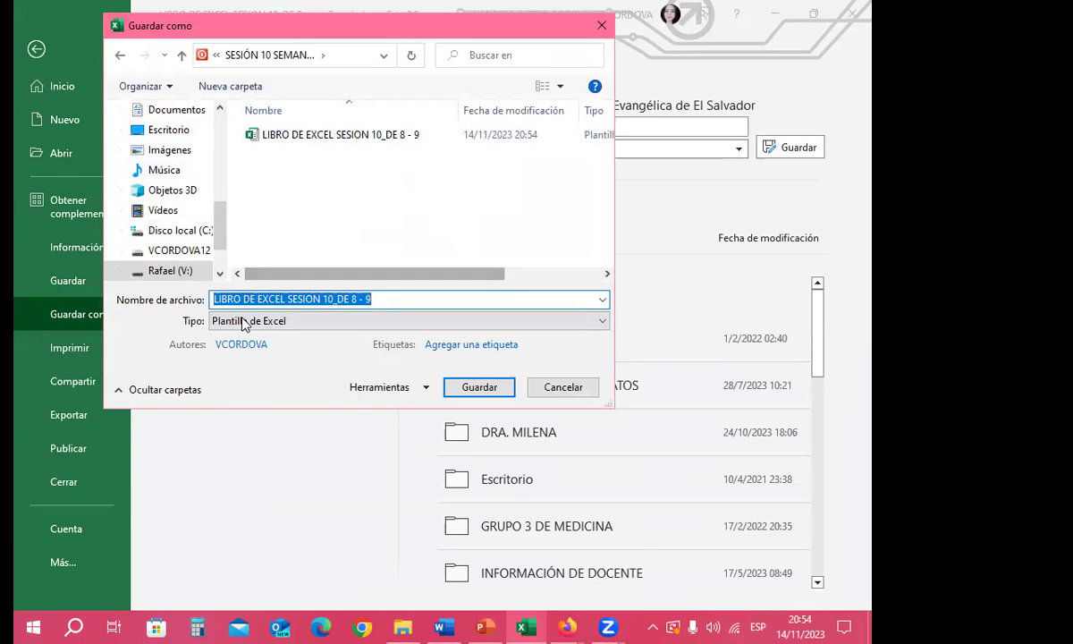
{"action": "left_click", "coordinate": [228, 318]}
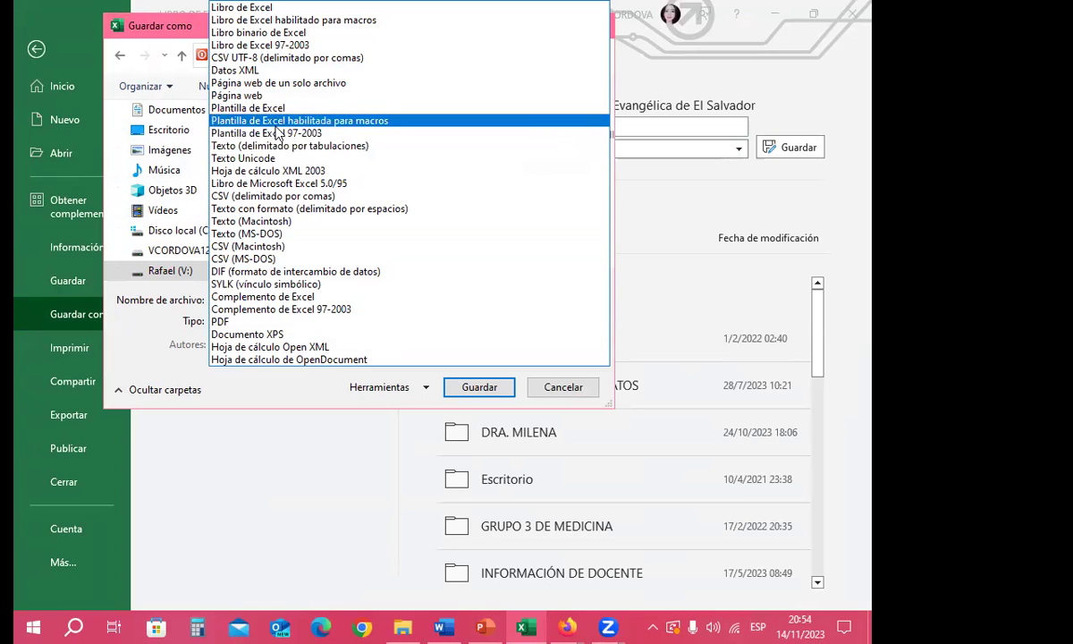
{"action": "left_click", "coordinate": [271, 134]}
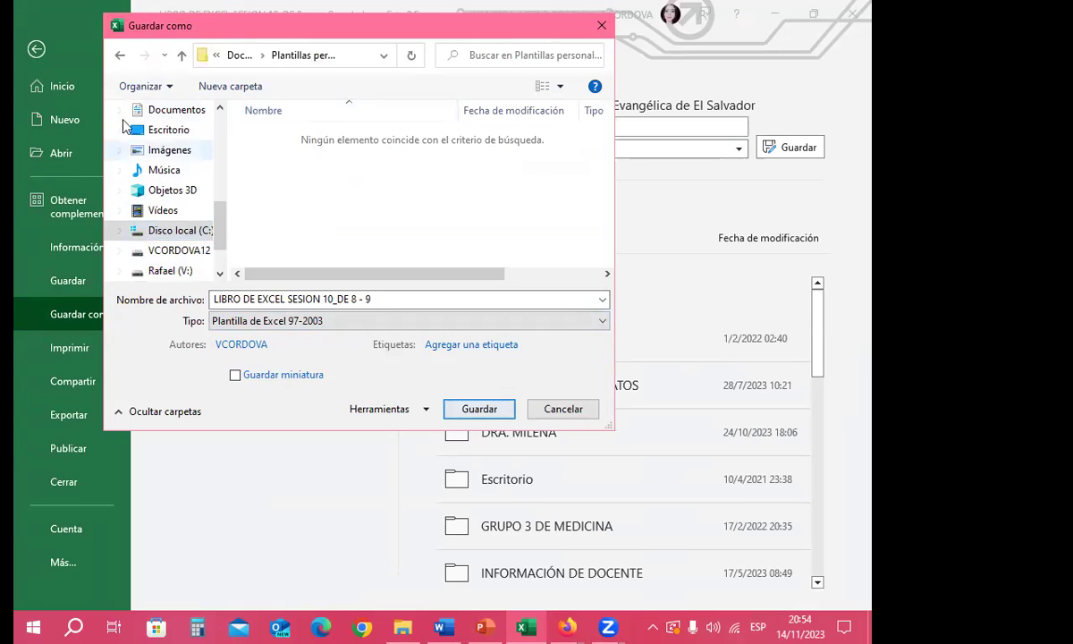
Step: Browse through CURSOS INGLES CORPORATIVO into the SESIÓN 10 SEMANA 3 INTERMEDIO folder
{"action": "left_click", "coordinate": [180, 55]}
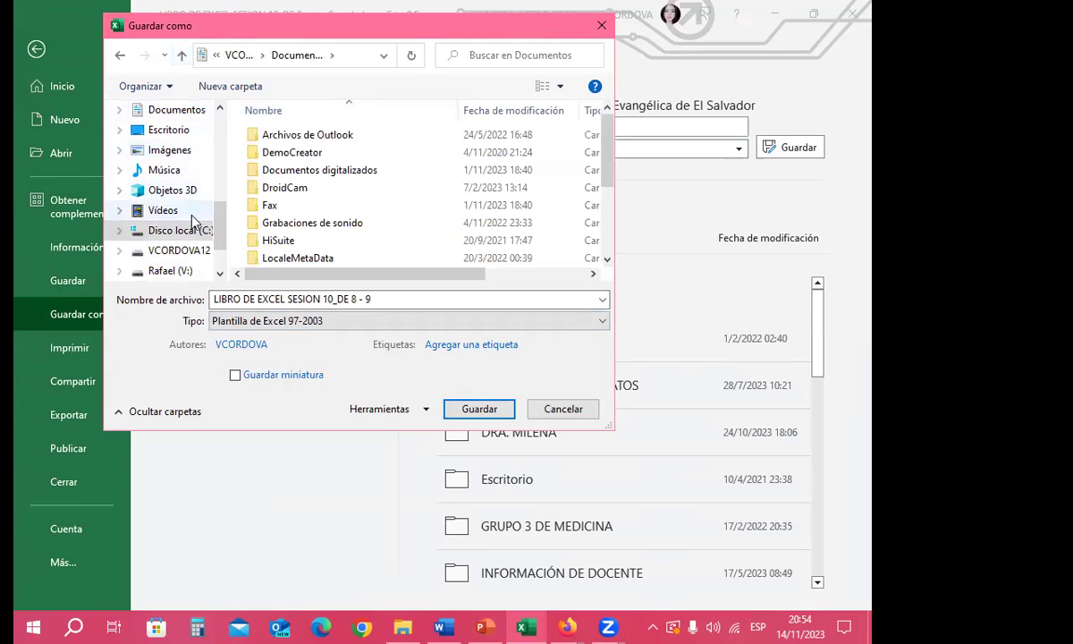
{"action": "left_click", "coordinate": [179, 131]}
{"action": "double_click", "coordinate": [342, 186]}
{"action": "double_click", "coordinate": [362, 130]}
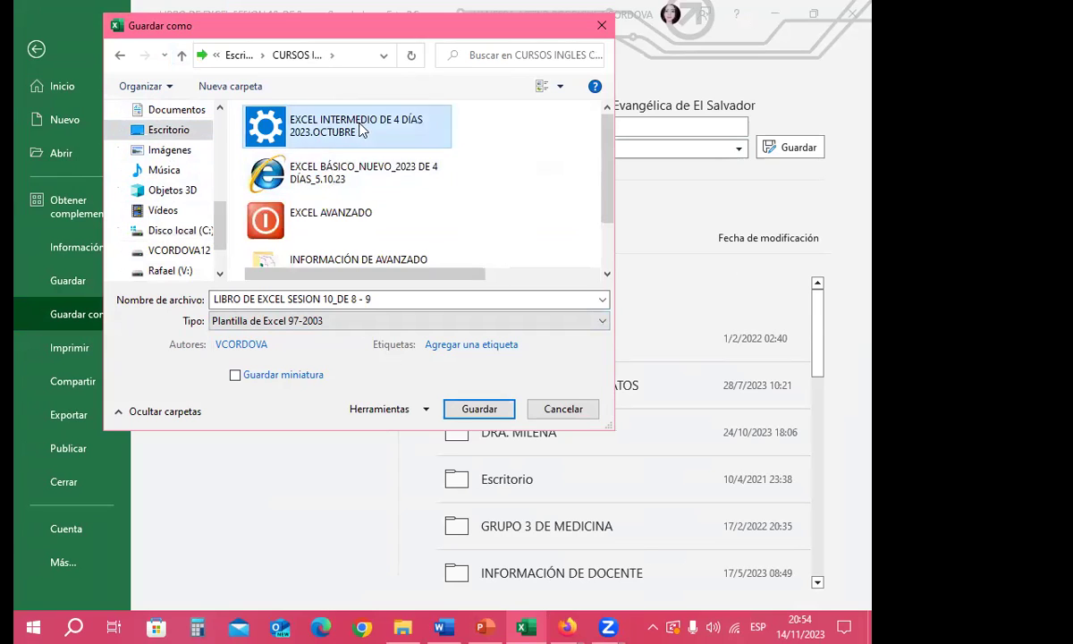
{"action": "scroll", "coordinate": [313, 215], "scroll_direction": "down", "scroll_amount": 2}
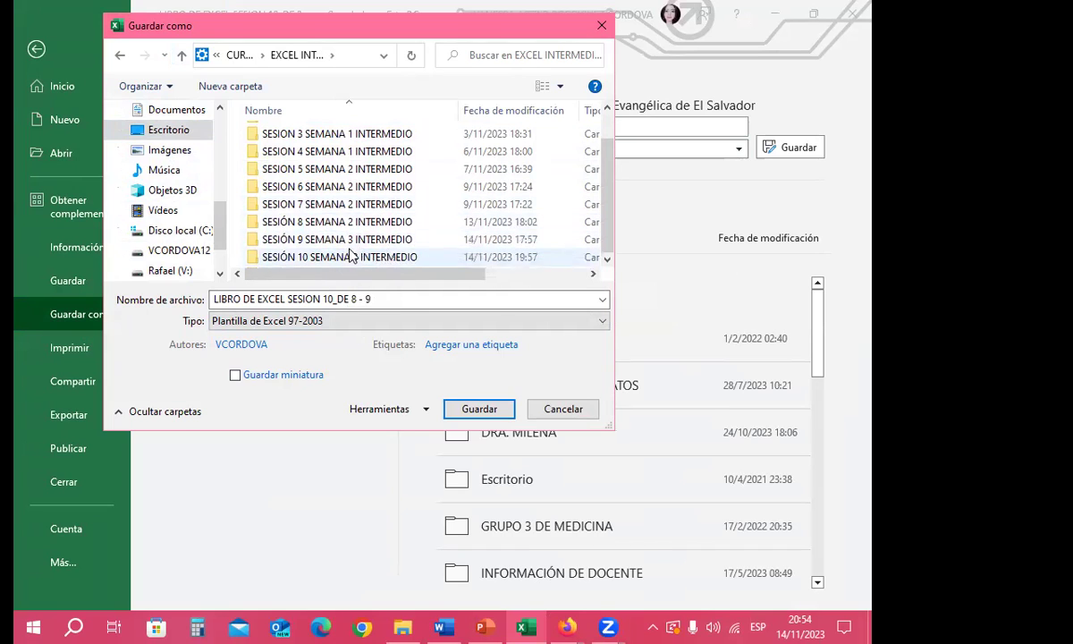
{"action": "left_click", "coordinate": [324, 259]}
{"action": "double_click", "coordinate": [324, 258]}
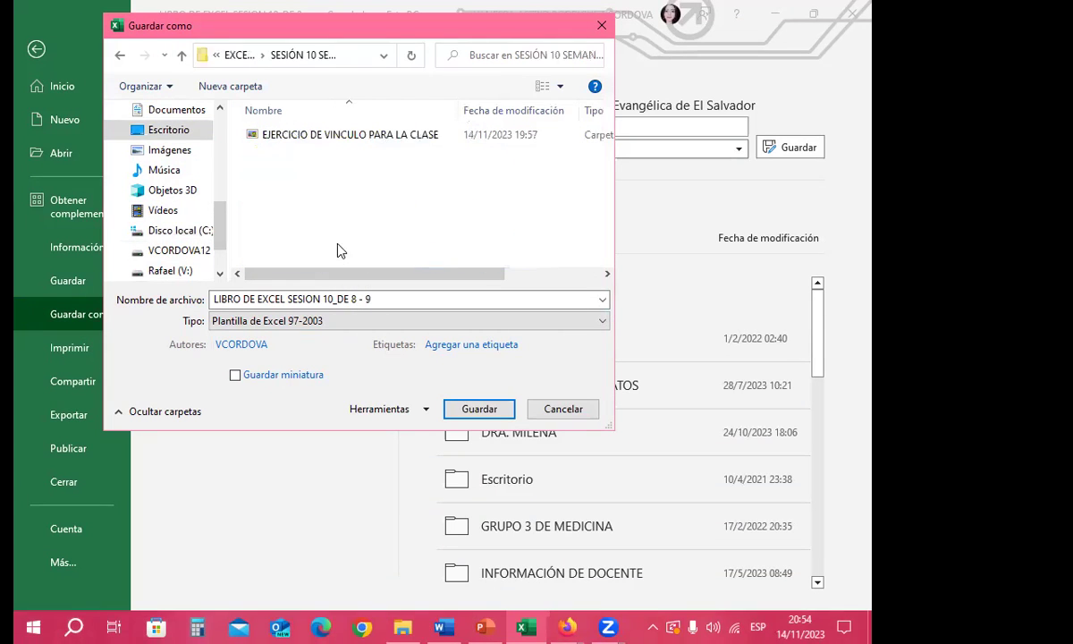
Step: Go back to EXCEL BÁSICO, open SESIÓN 10 SEMANA 3's unnamed folder and save
{"action": "left_click", "coordinate": [181, 56]}
{"action": "left_click", "coordinate": [182, 57]}
{"action": "left_click", "coordinate": [300, 169]}
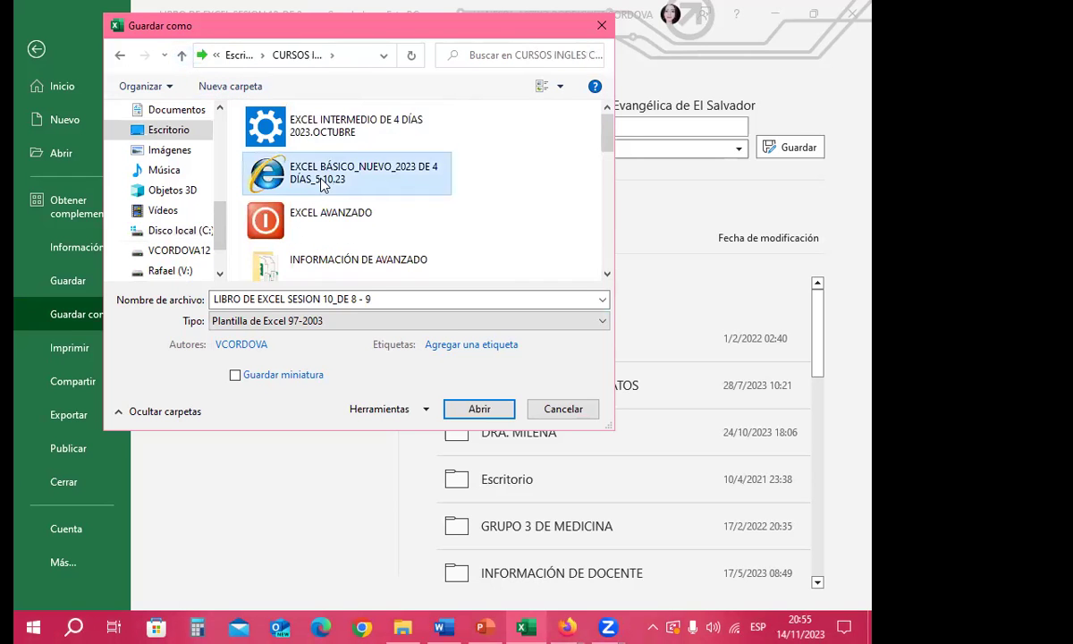
{"action": "double_click", "coordinate": [300, 169]}
{"action": "scroll", "coordinate": [309, 216], "scroll_direction": "down", "scroll_amount": 3}
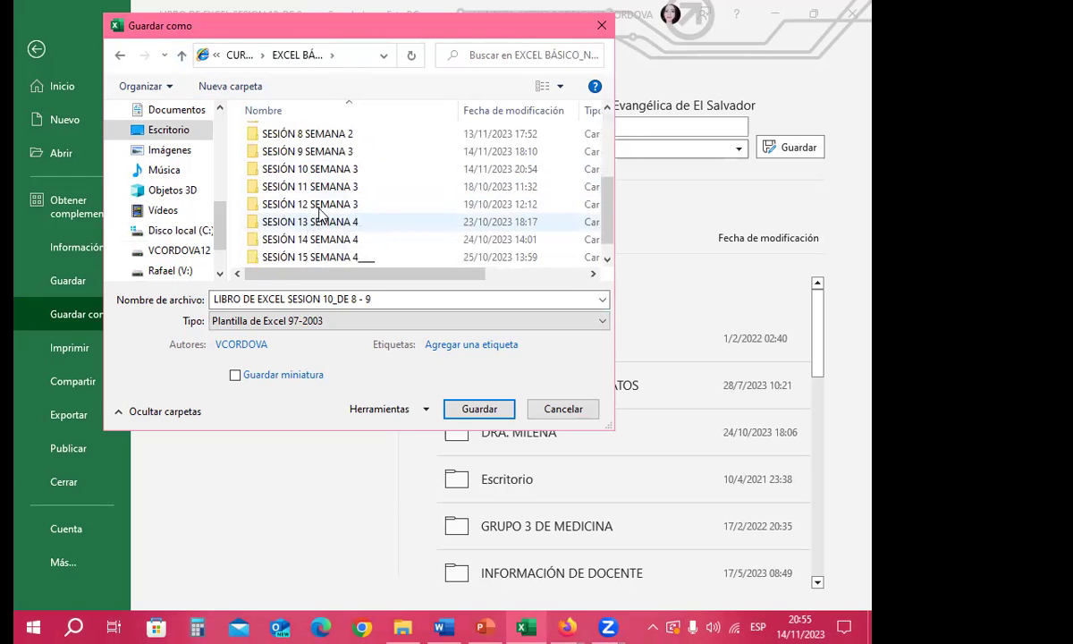
{"action": "left_click", "coordinate": [319, 209]}
{"action": "double_click", "coordinate": [309, 170]}
{"action": "double_click", "coordinate": [289, 135]}
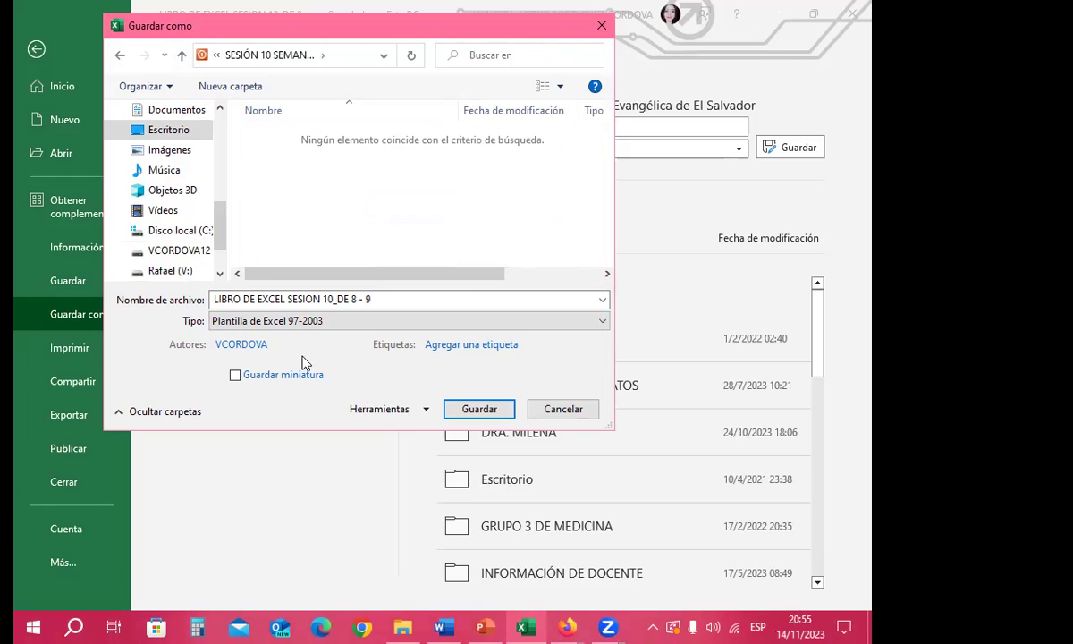
{"action": "left_click", "coordinate": [483, 410]}
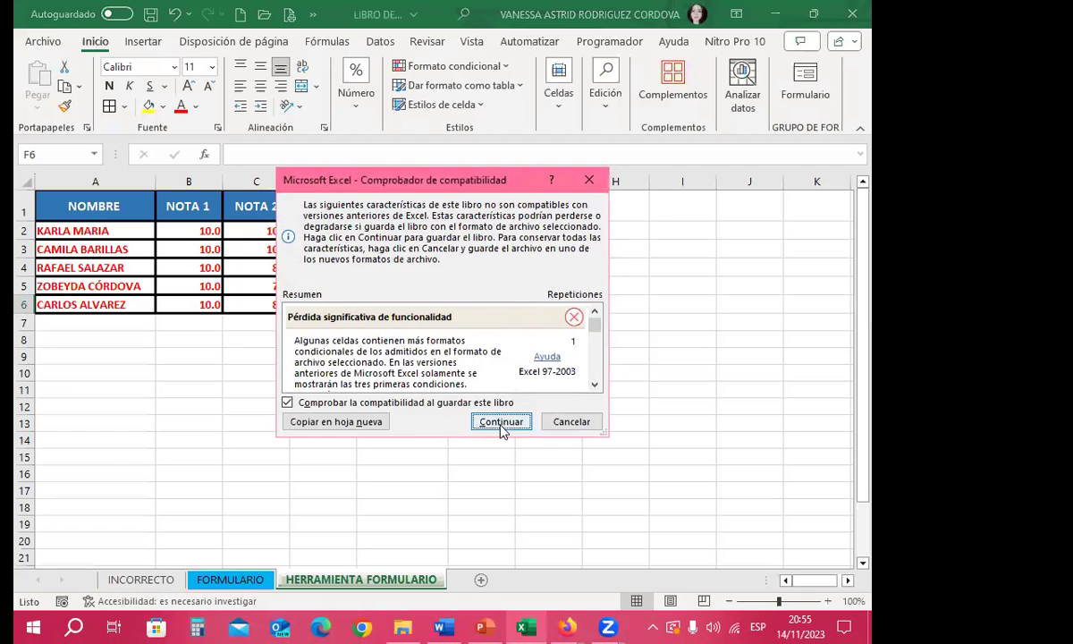
Step: Continue past the compatibility warning, cancel a second Save As, and close Excel
{"action": "left_click", "coordinate": [476, 410]}
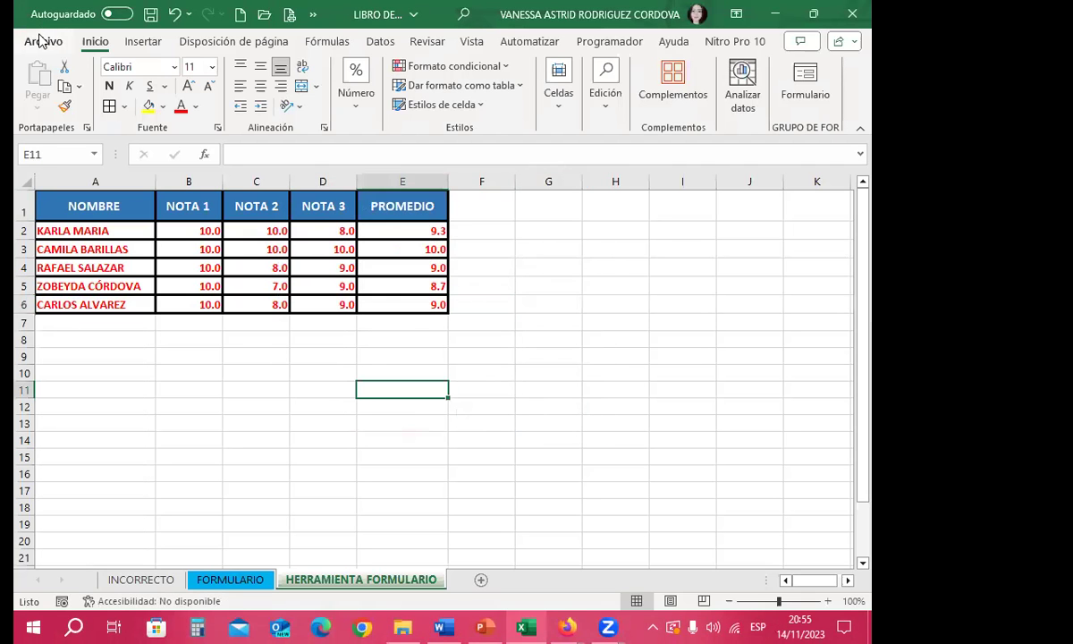
{"action": "left_click", "coordinate": [43, 41]}
{"action": "left_click", "coordinate": [83, 314]}
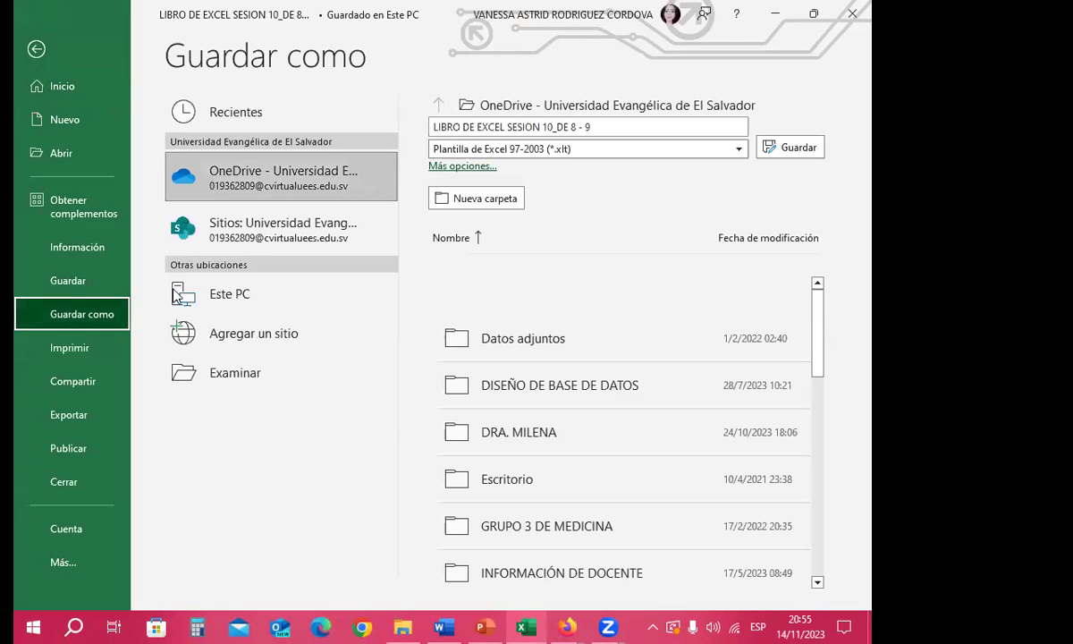
{"action": "left_click", "coordinate": [228, 373]}
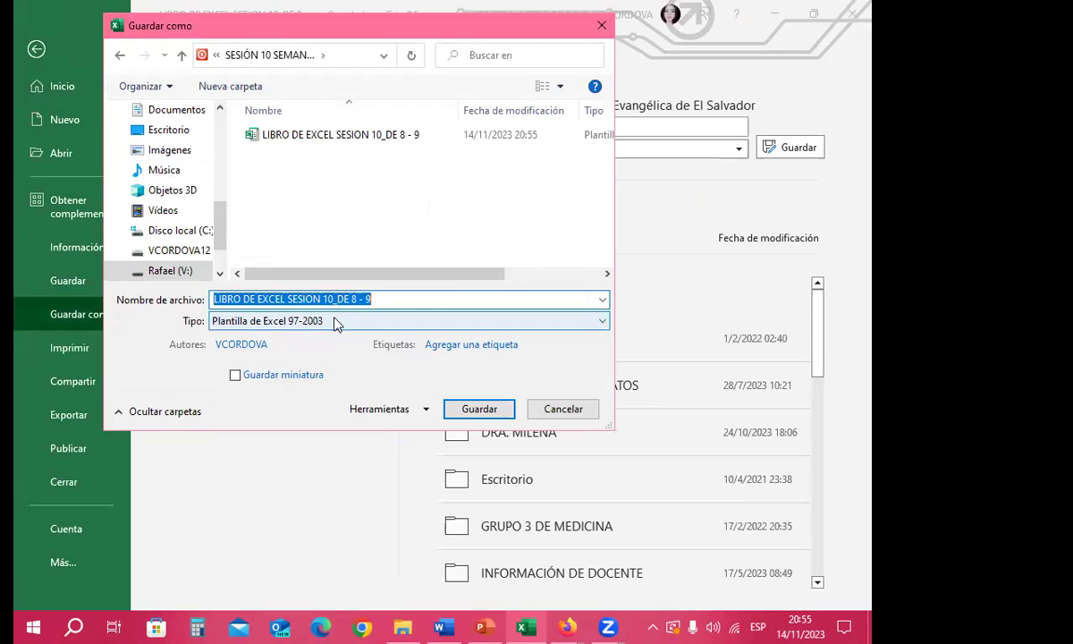
{"action": "left_click", "coordinate": [332, 321]}
{"action": "left_click", "coordinate": [267, 132]}
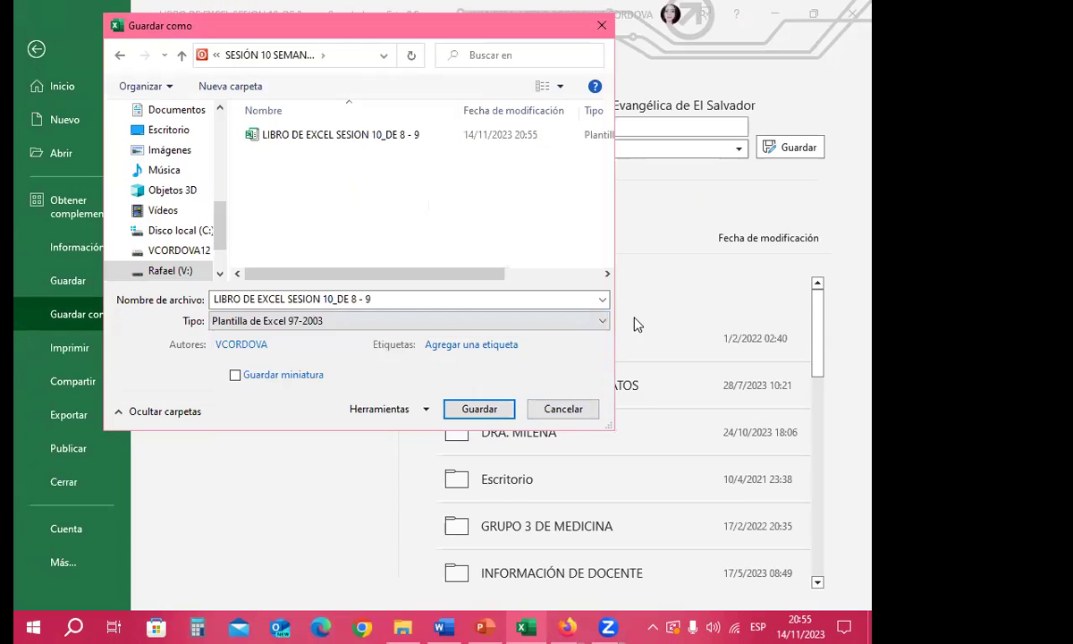
{"action": "left_click", "coordinate": [560, 409]}
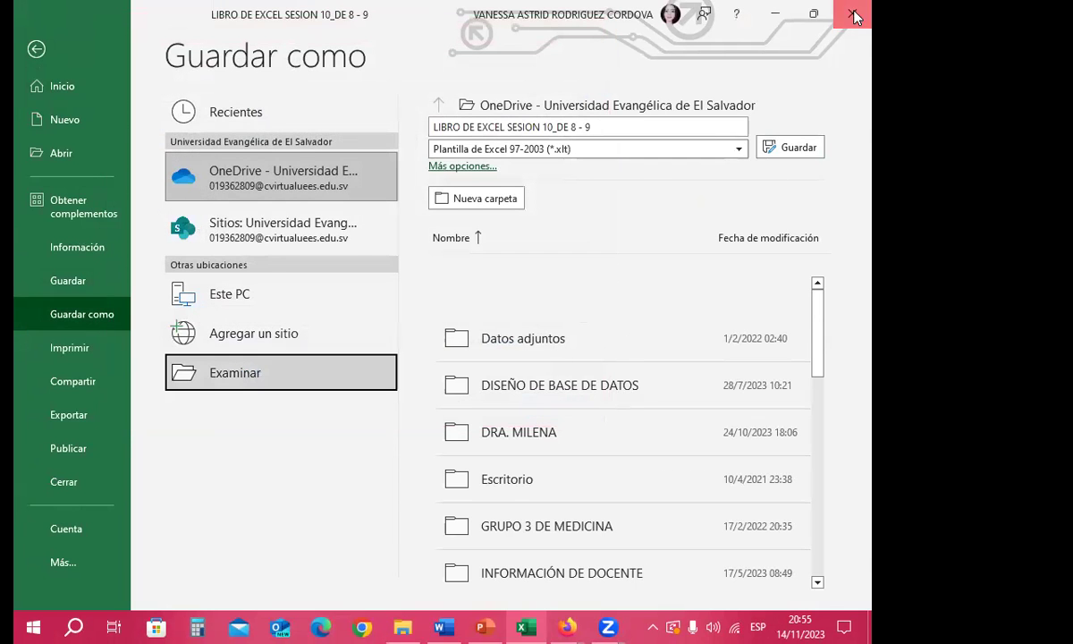
{"action": "left_click", "coordinate": [774, 14]}
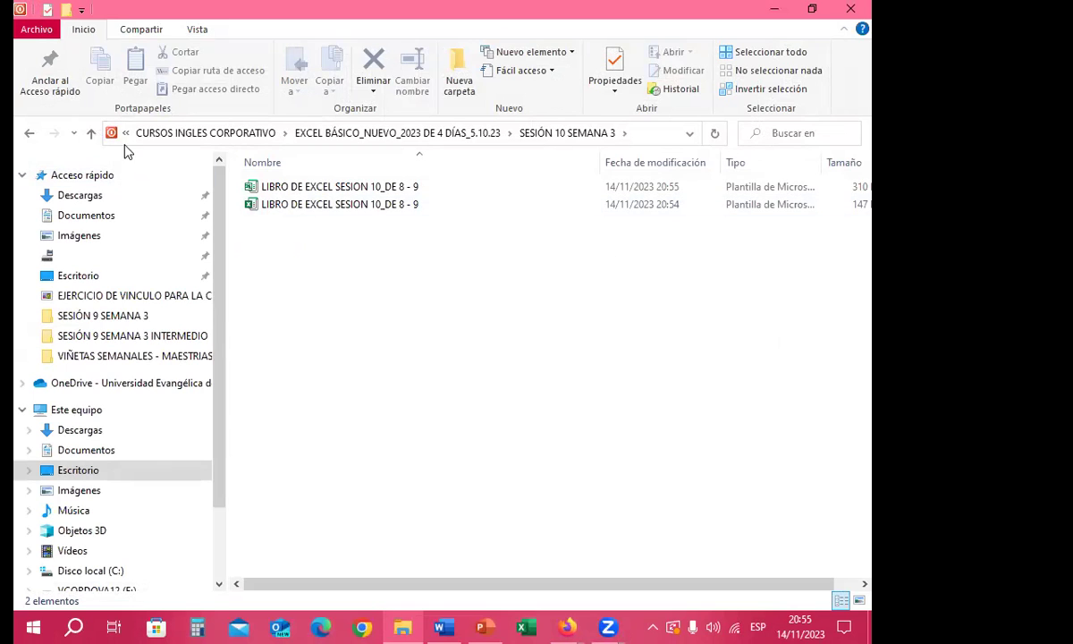
Step: Go up to SESIÓN 10 SEMANA 3 and open the LIBRO DE EXCEL SESION 10_DE 8 - 9 workbook
{"action": "left_click", "coordinate": [90, 132]}
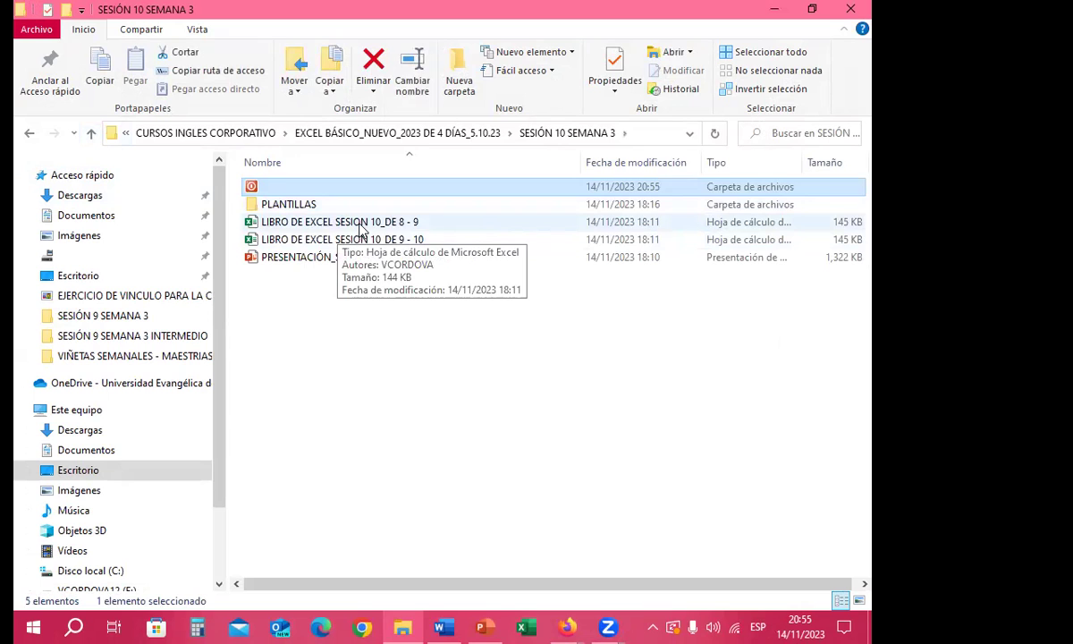
{"action": "left_click", "coordinate": [356, 228]}
{"action": "double_click", "coordinate": [355, 227]}
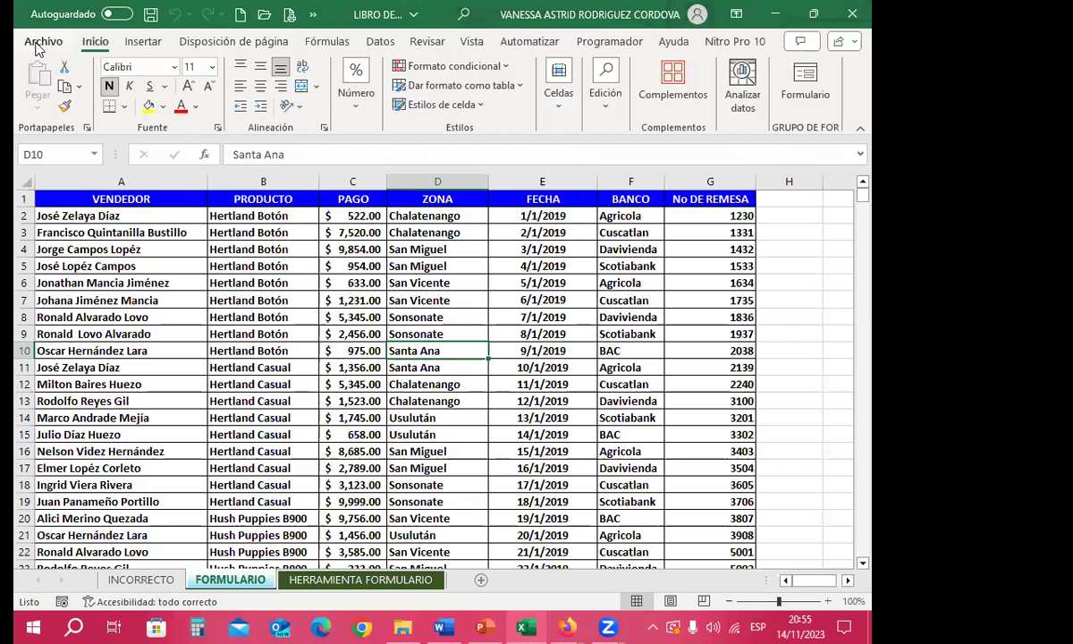
Step: Save the workbook as type 'Libro de Excel habilitado para macros' in the unnamed subfolder beside PLANTILLAS
{"action": "left_click", "coordinate": [43, 41]}
{"action": "left_click", "coordinate": [78, 314]}
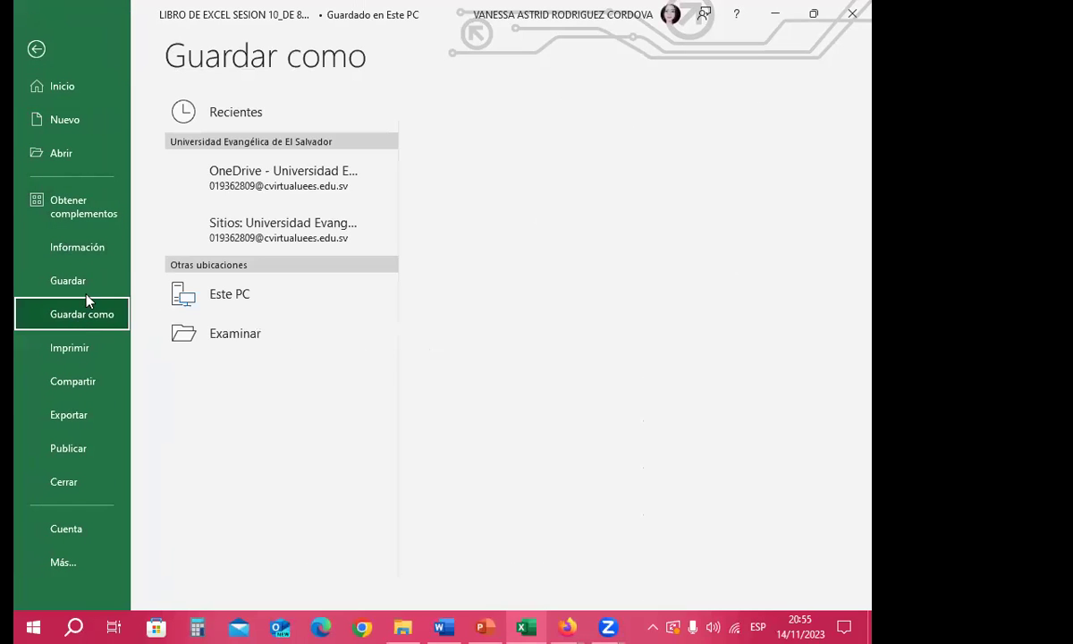
{"action": "left_click", "coordinate": [268, 362]}
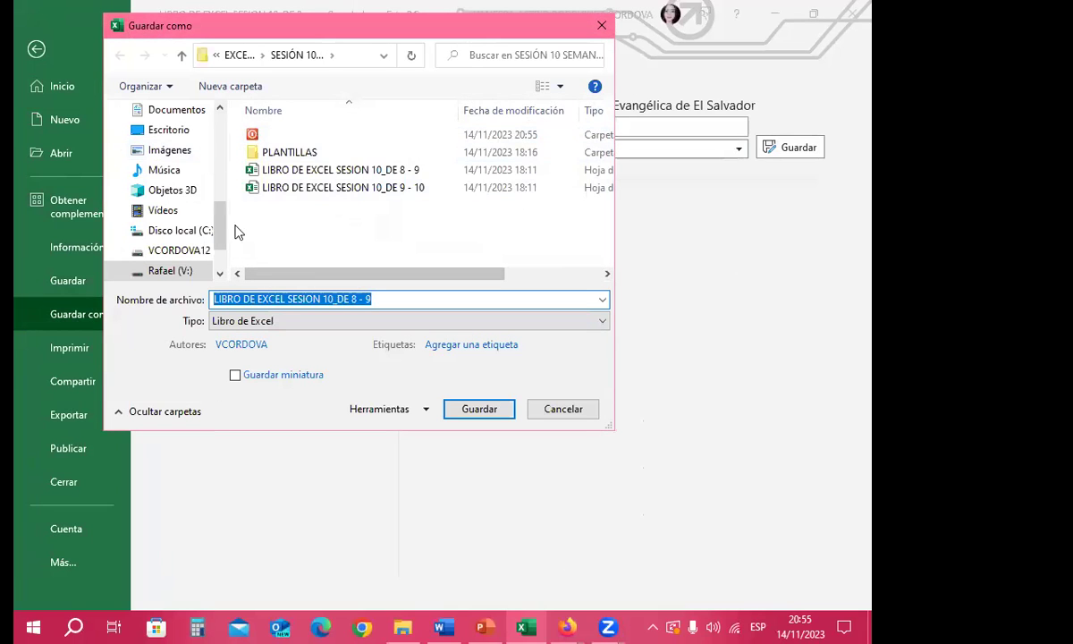
{"action": "left_click", "coordinate": [279, 137]}
{"action": "double_click", "coordinate": [278, 136]}
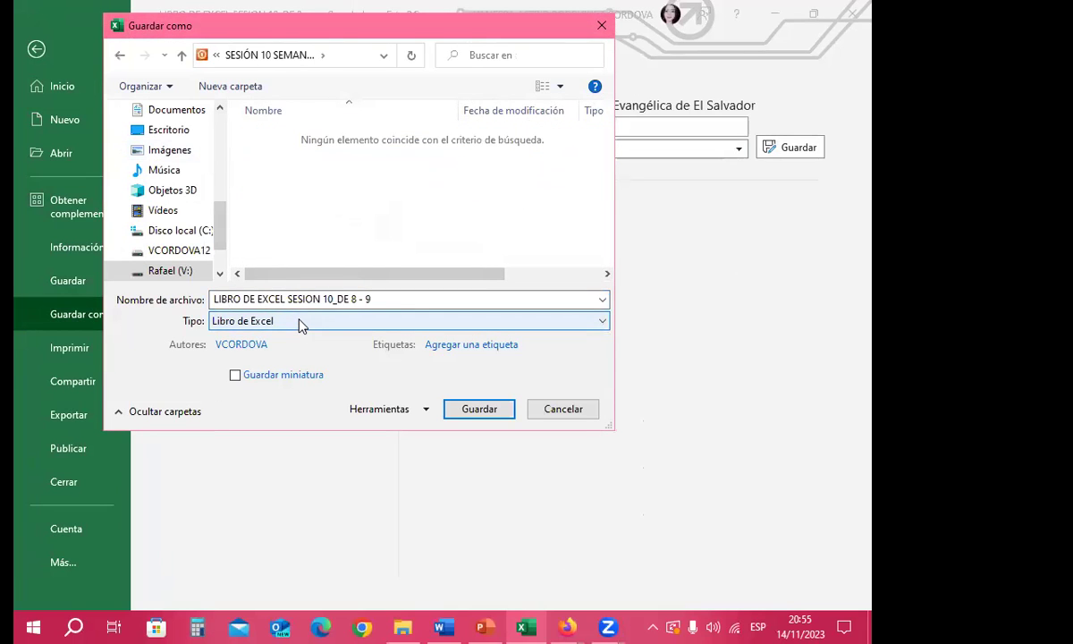
{"action": "left_click", "coordinate": [300, 323]}
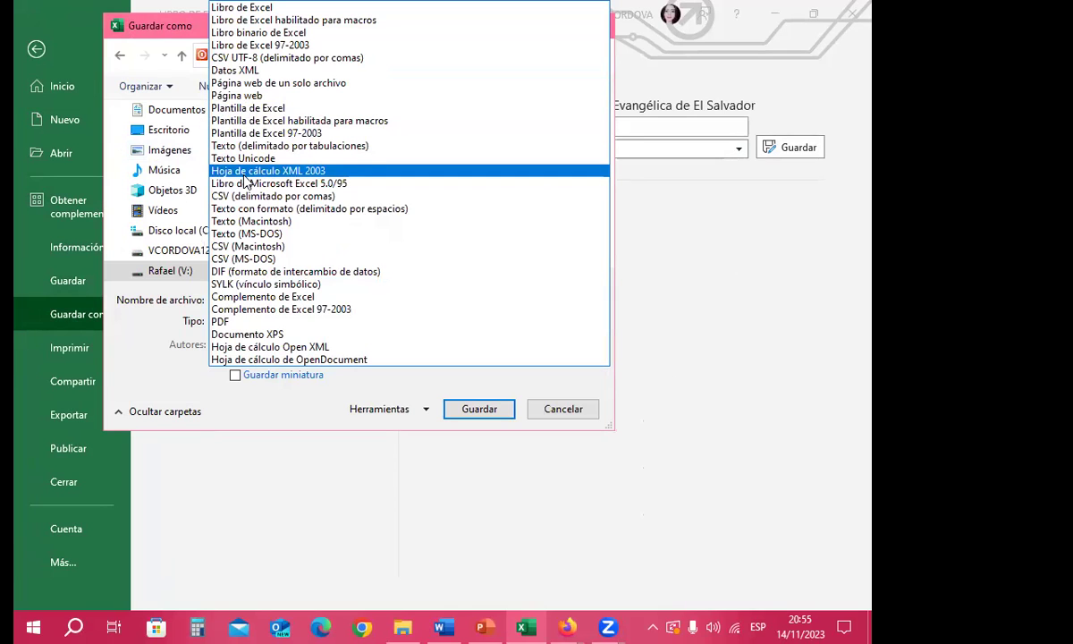
{"action": "left_click", "coordinate": [340, 20]}
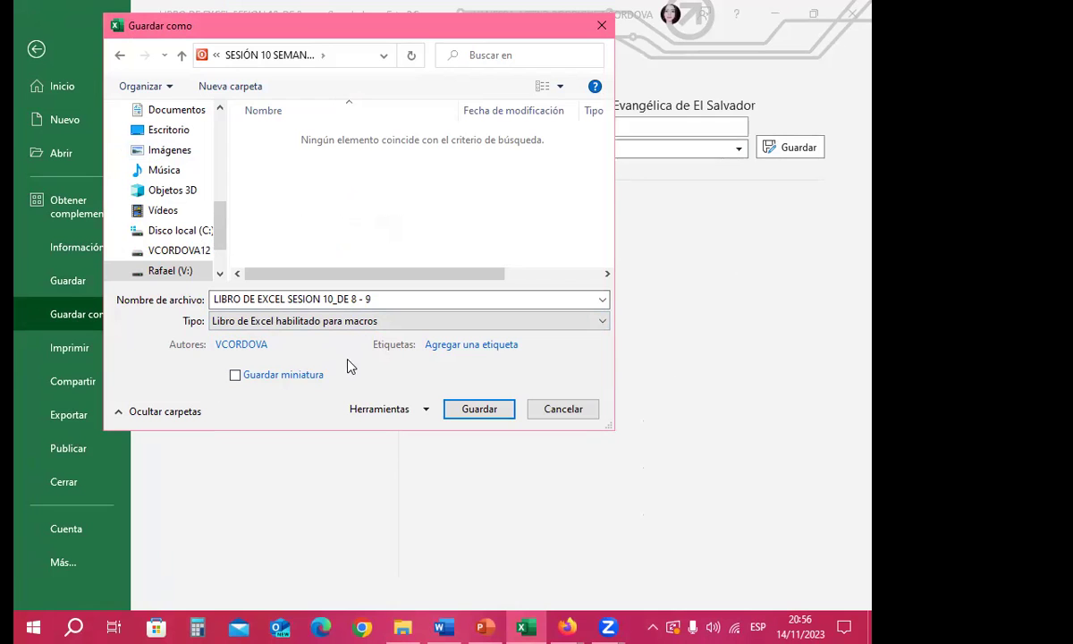
{"action": "left_click", "coordinate": [477, 413]}
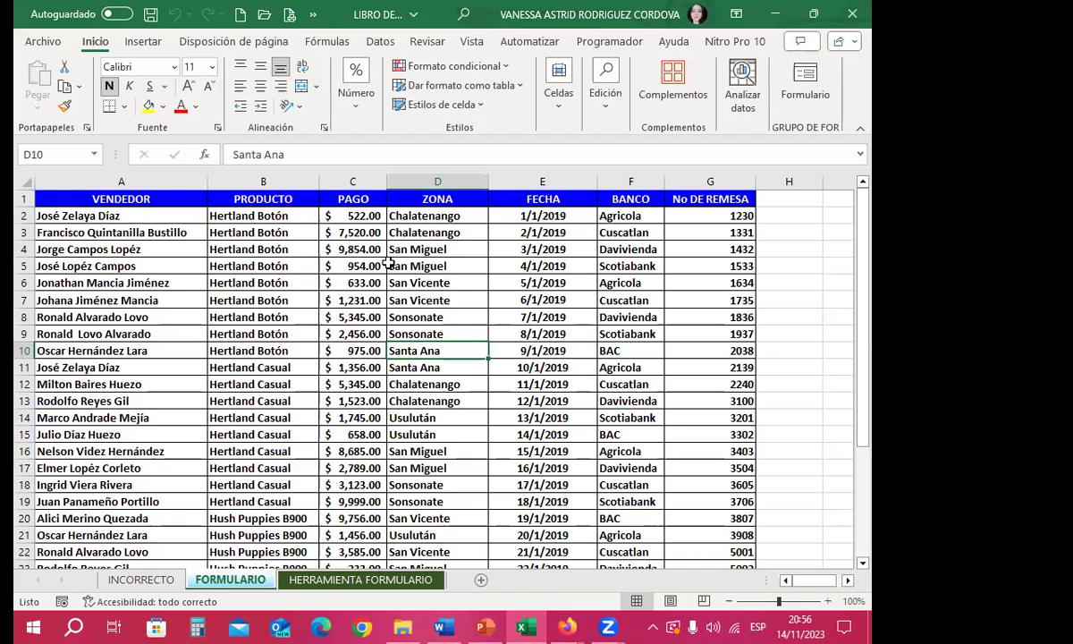
Step: In File Explorer, open the subfolder of saved copies and show the first file's Propiedades
{"action": "left_click_drag", "start_coordinate": [388, 261], "coordinate": [367, 266]}
{"action": "key", "text": "alt+Tab"}
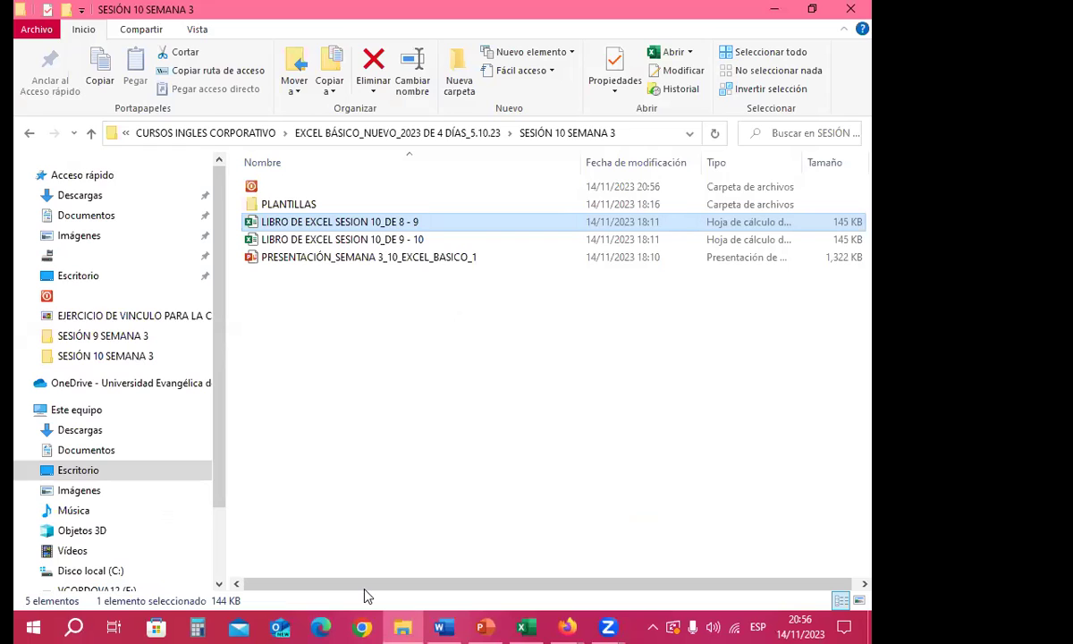
{"action": "double_click", "coordinate": [259, 187]}
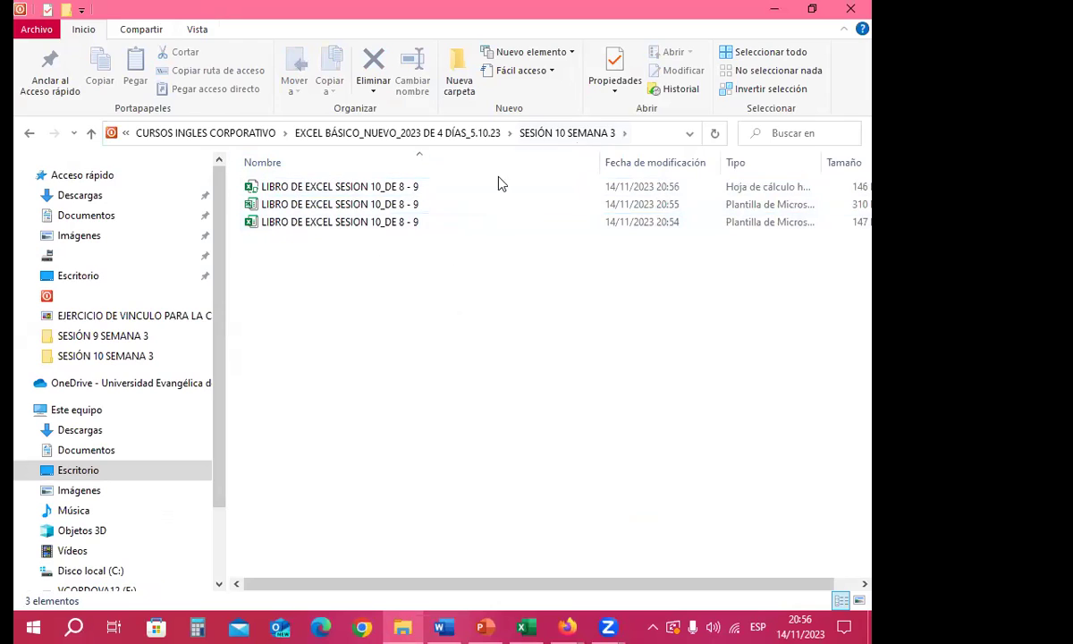
{"action": "left_click", "coordinate": [309, 188]}
{"action": "right_click", "coordinate": [310, 188]}
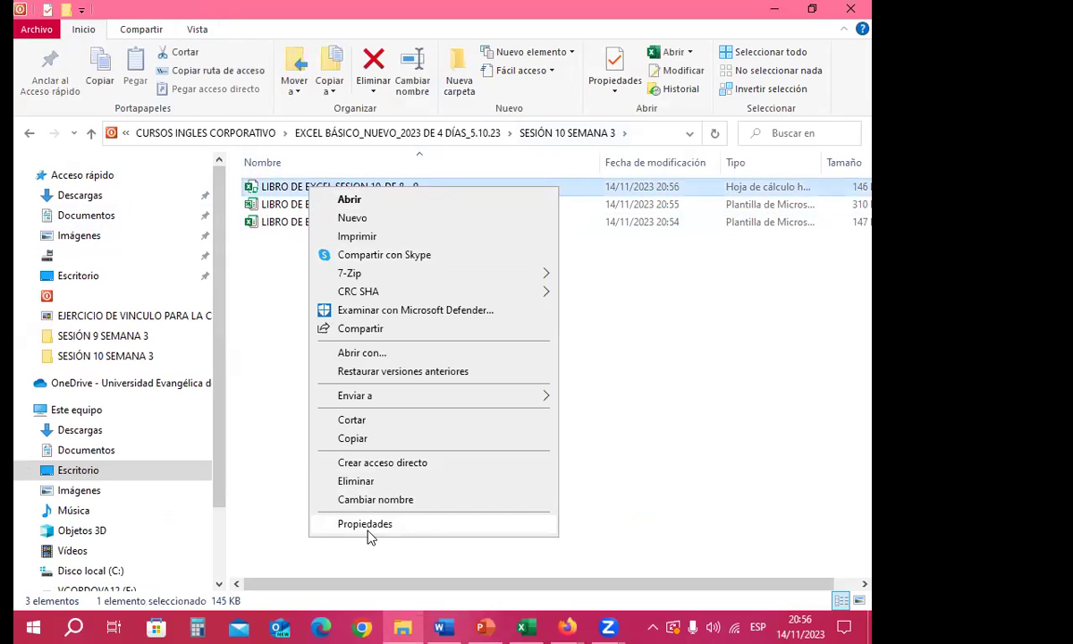
{"action": "left_click", "coordinate": [365, 523]}
{"action": "left_click_drag", "start_coordinate": [330, 173], "coordinate": [95, 90]}
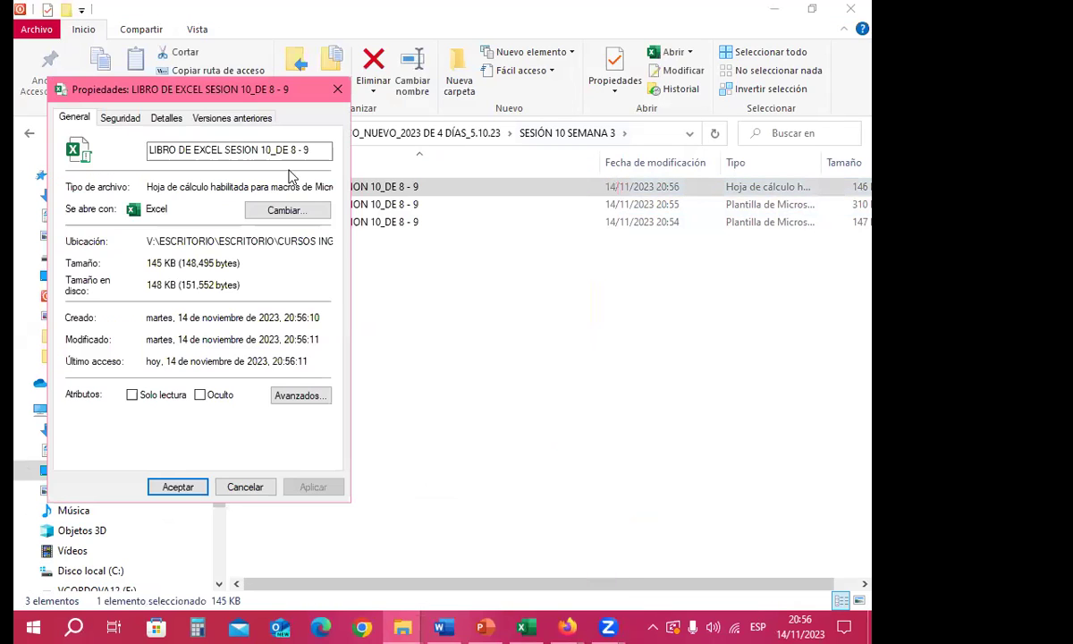
Step: Open the second file's Propiedades and compare both Tipo de archivo values, revealing .xlsm
{"action": "left_click", "coordinate": [411, 213]}
{"action": "right_click", "coordinate": [411, 215]}
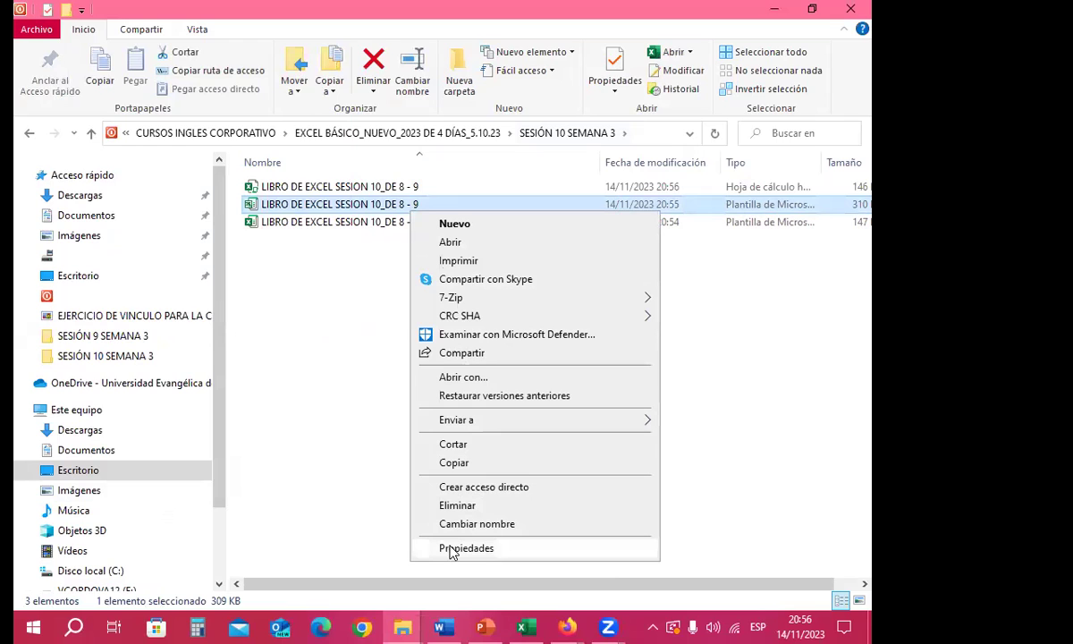
{"action": "key", "text": "r"}
{"action": "left_click", "coordinate": [272, 186]}
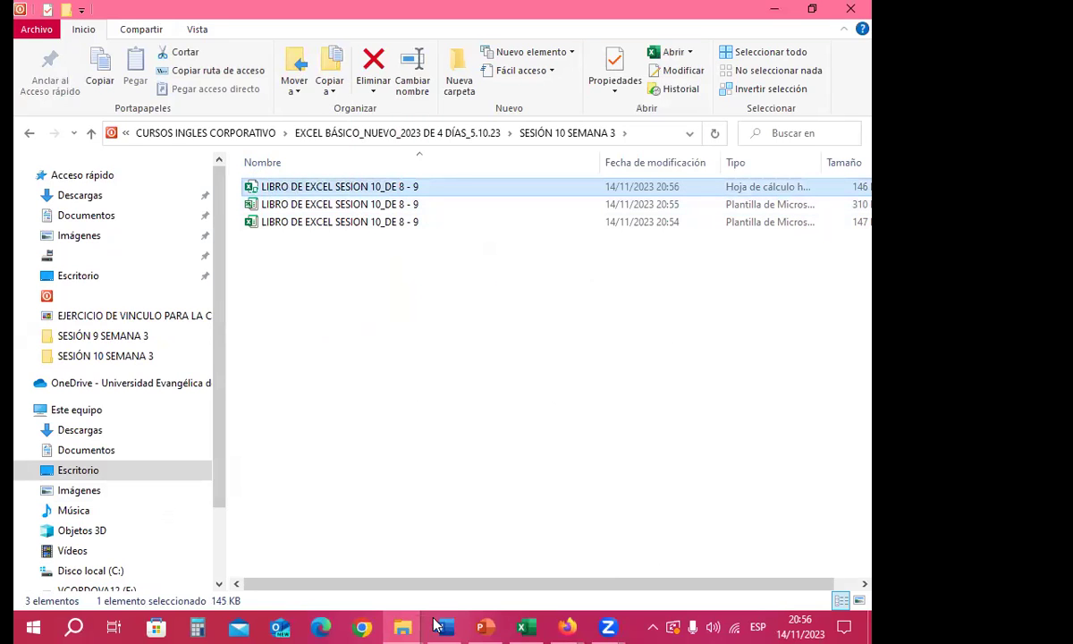
{"action": "left_click", "coordinate": [535, 626]}
{"action": "left_click", "coordinate": [535, 626]}
{"action": "left_click", "coordinate": [413, 630]}
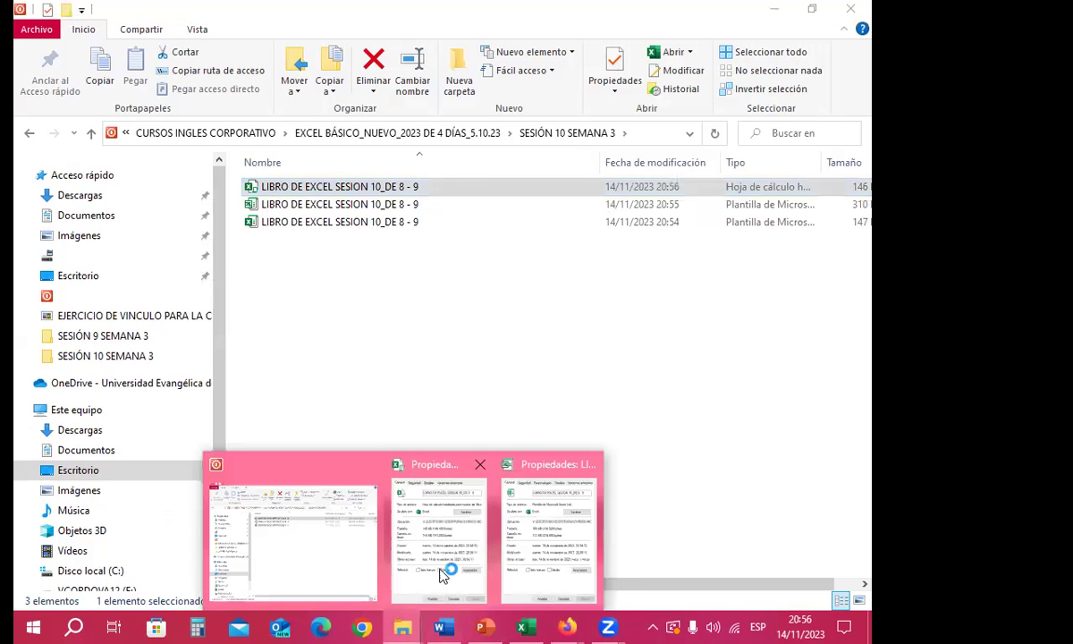
{"action": "left_click", "coordinate": [441, 572]}
{"action": "left_click", "coordinate": [402, 626]}
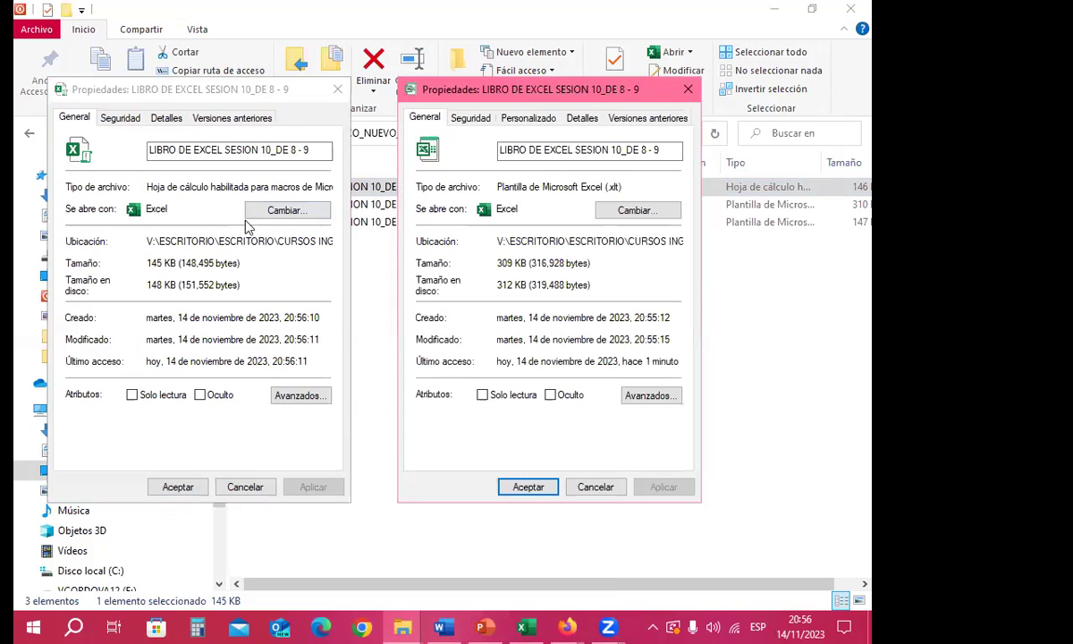
{"action": "left_click", "coordinate": [280, 184]}
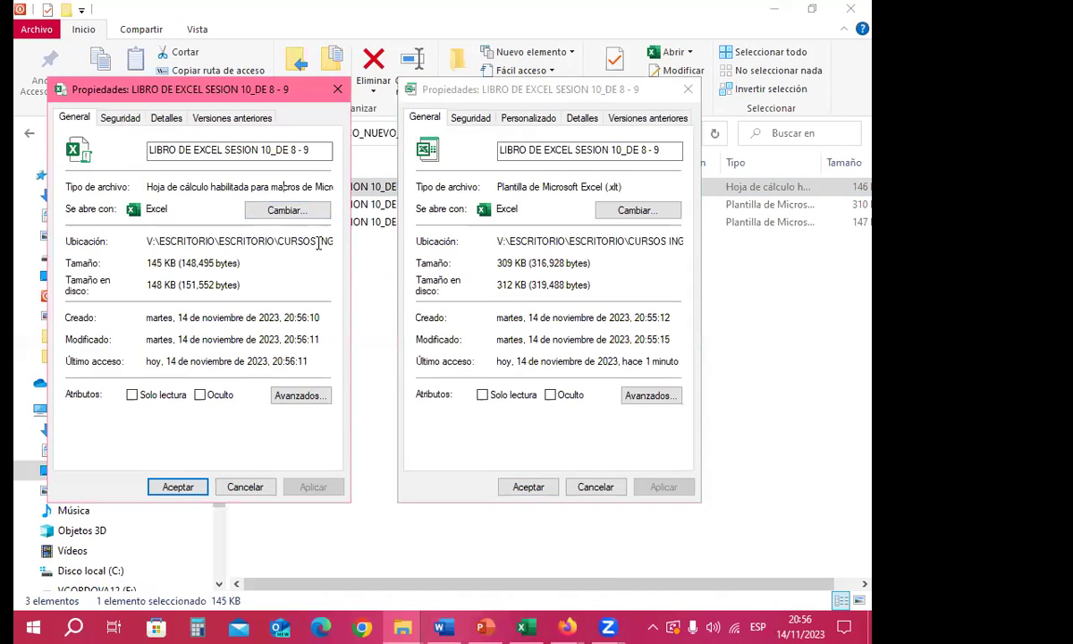
{"action": "key", "text": "Right"}
{"action": "key", "text": "Right"}
{"action": "key", "text": "Right"}
{"action": "key", "text": "Right"}
{"action": "key", "text": "Right"}
{"action": "key", "text": "Right"}
{"action": "key", "text": "Right"}
{"action": "key", "text": "Right"}
{"action": "key", "text": "Right"}
{"action": "key", "text": "Right"}
{"action": "key", "text": "Right"}
{"action": "key", "text": "Right"}
{"action": "key", "text": "Right"}
{"action": "key", "text": "Right"}
{"action": "key", "text": "Right"}
{"action": "key", "text": "Right"}
{"action": "key", "text": "Right"}
{"action": "key", "text": "Right"}
{"action": "key", "text": "Right"}
{"action": "key", "text": "Right"}
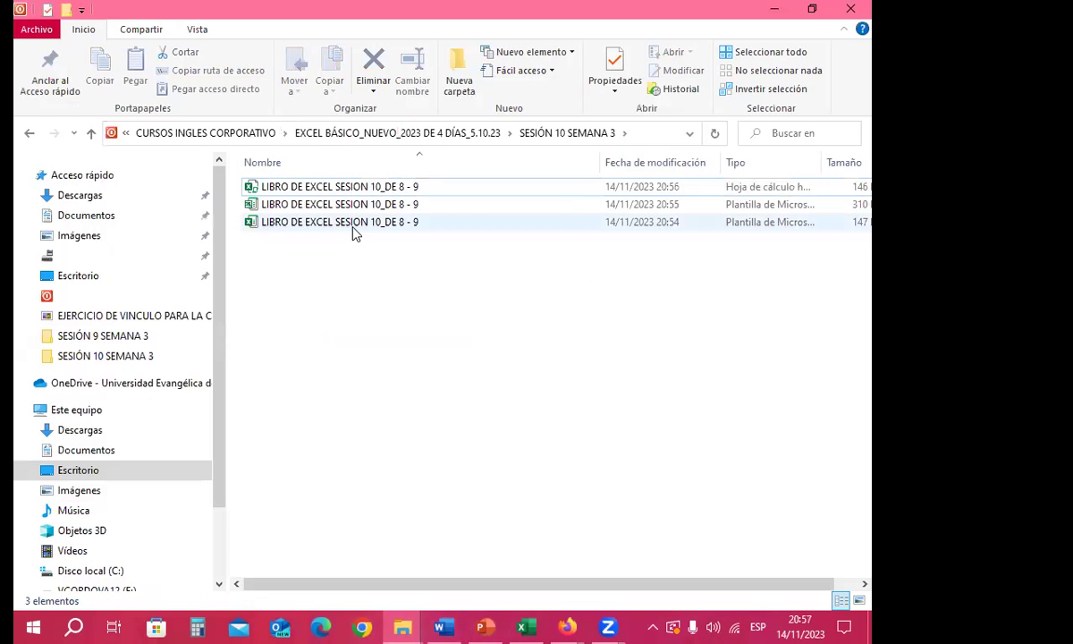
{"action": "left_click", "coordinate": [355, 225]}
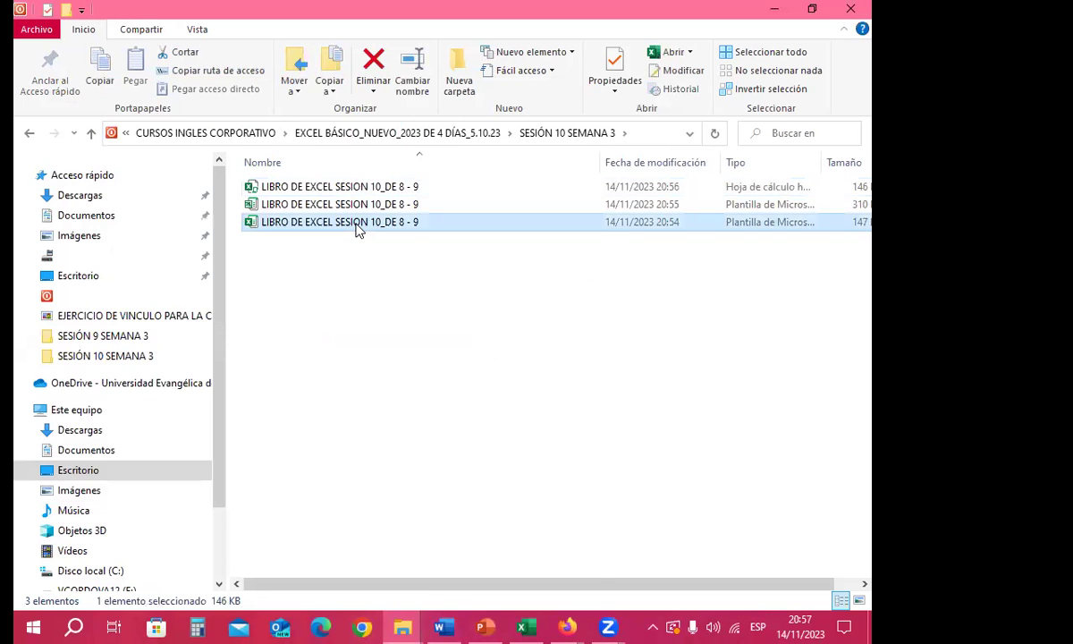
Step: Check the third copy's Propiedades to confirm its Tipo de archivo is an .xltx template
{"action": "right_click", "coordinate": [355, 229]}
{"action": "left_click", "coordinate": [414, 561]}
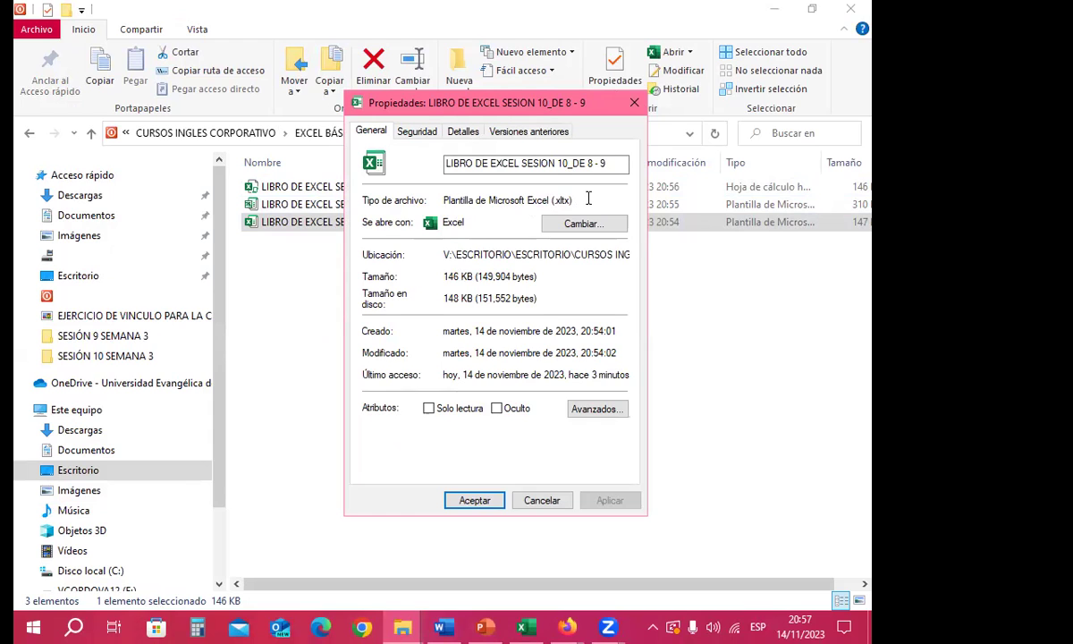
{"action": "left_click", "coordinate": [634, 102]}
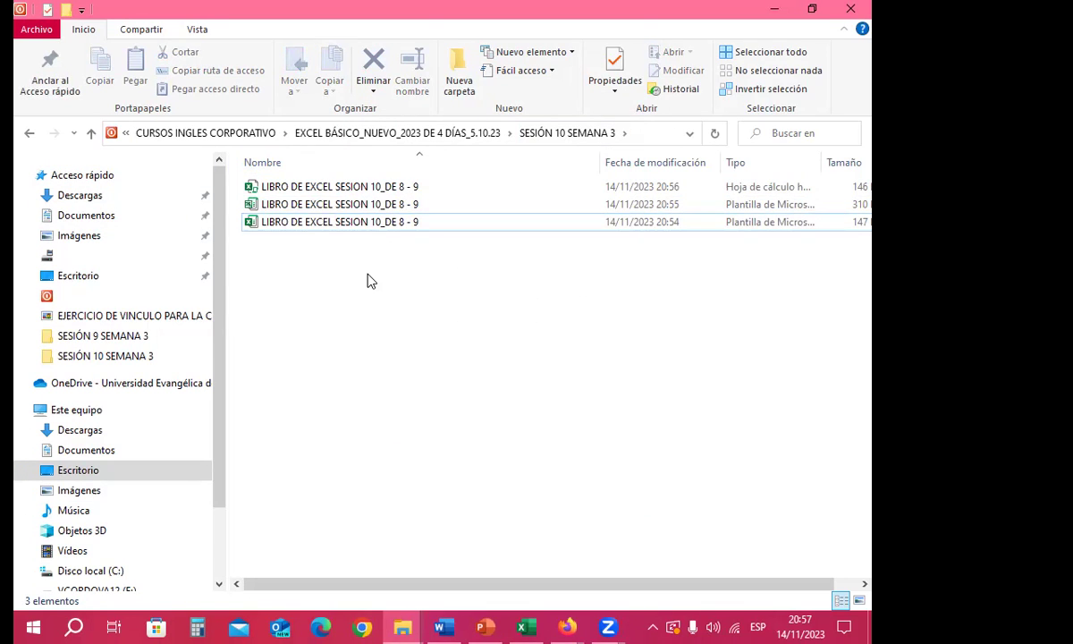
Step: Open the .xltx template copy from the subfolder
{"action": "left_click", "coordinate": [303, 190]}
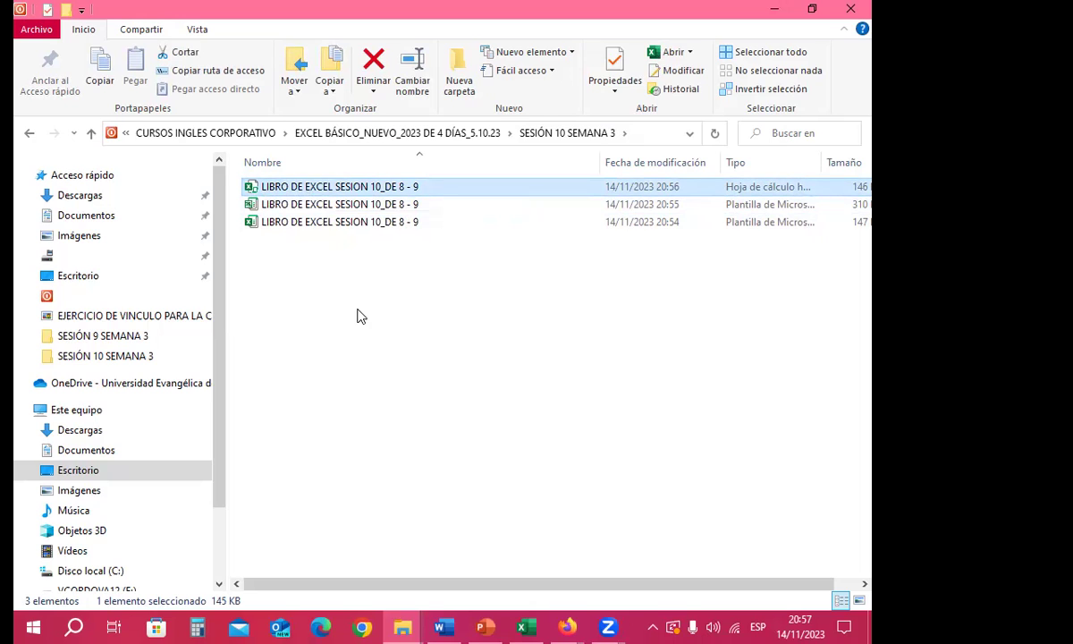
{"action": "left_click", "coordinate": [349, 280]}
{"action": "left_click", "coordinate": [348, 192]}
{"action": "left_click", "coordinate": [343, 271]}
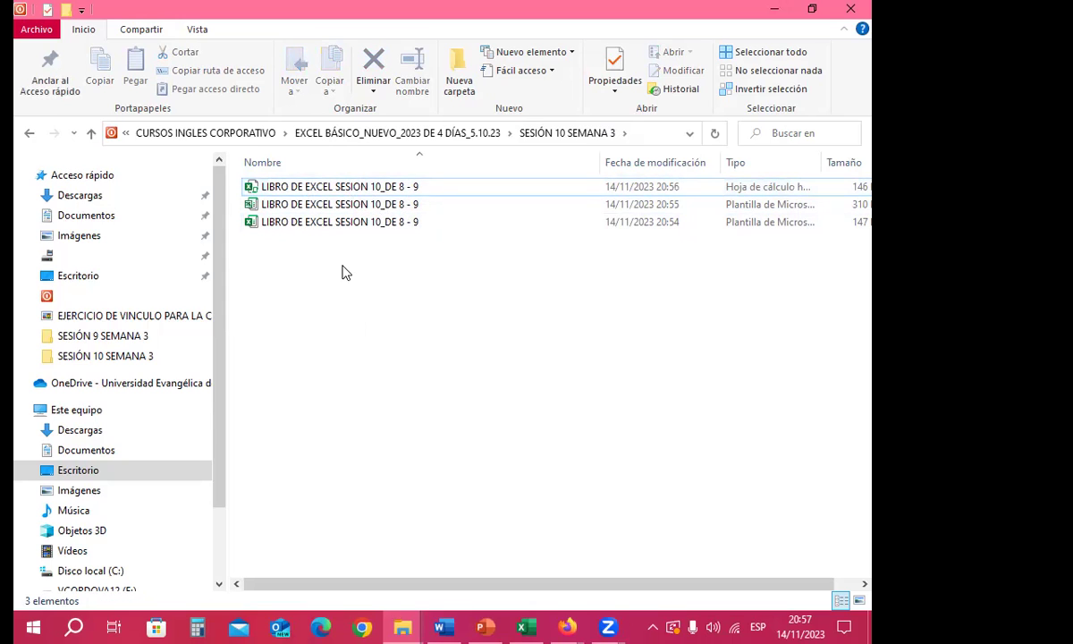
{"action": "double_click", "coordinate": [299, 225]}
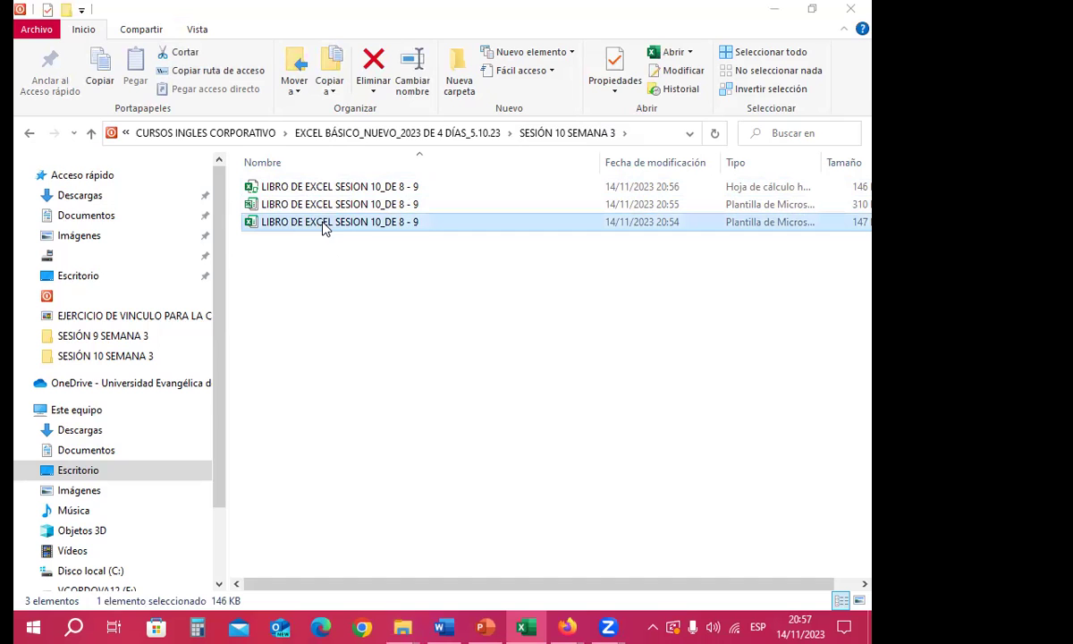
{"action": "left_click", "coordinate": [388, 55]}
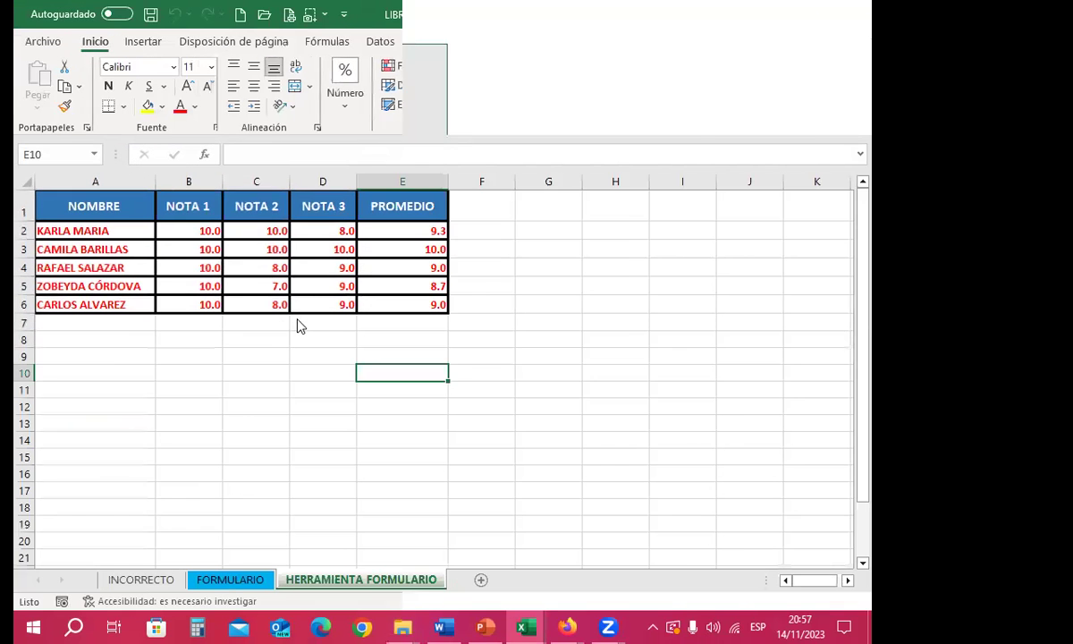
{"action": "left_click", "coordinate": [304, 307]}
{"action": "left_click", "coordinate": [201, 288]}
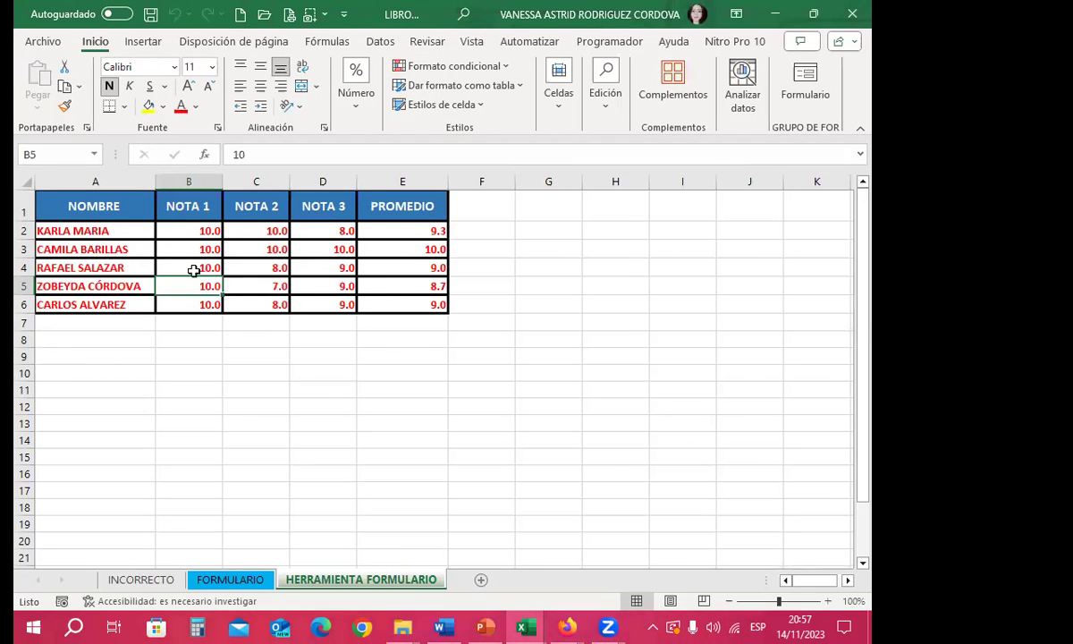
{"action": "left_click_drag", "start_coordinate": [79, 327], "coordinate": [411, 438]}
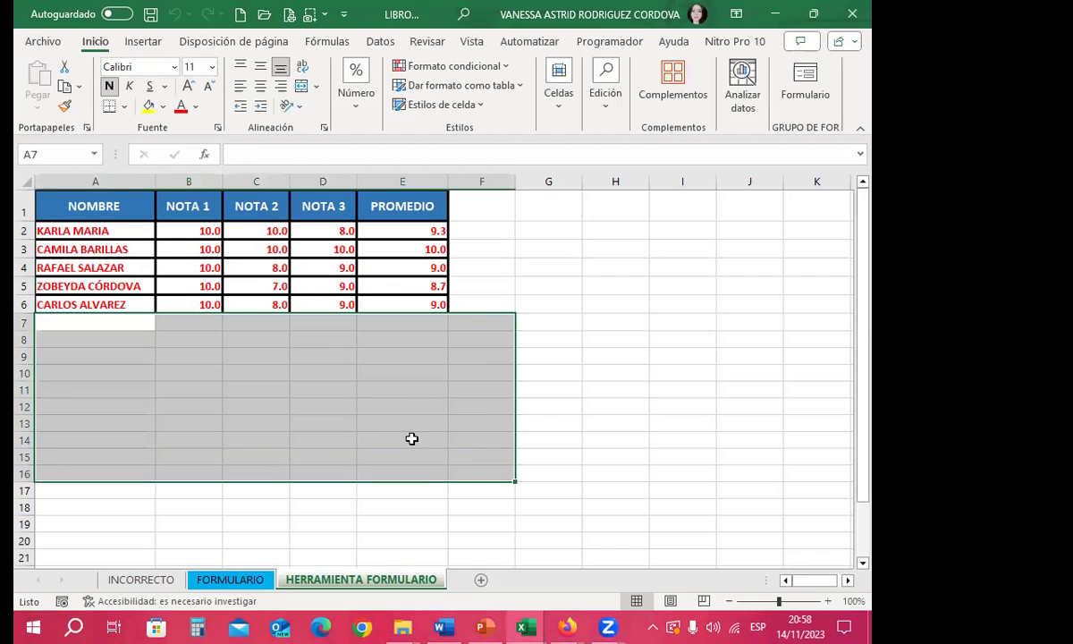
{"action": "left_click", "coordinate": [149, 106]}
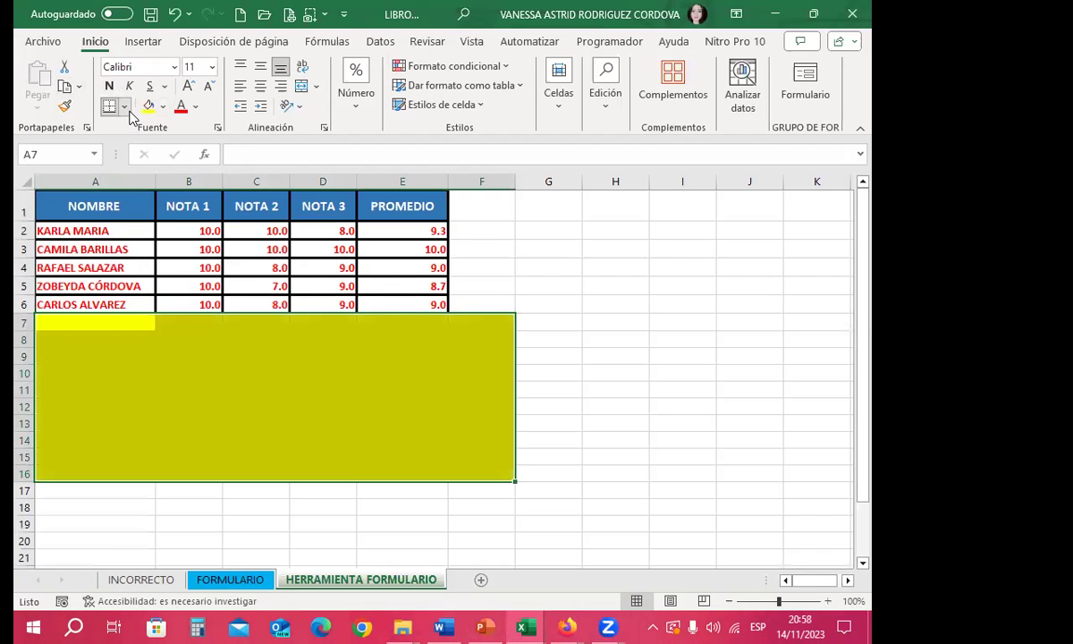
{"action": "left_click", "coordinate": [125, 106]}
{"action": "left_click", "coordinate": [152, 272]}
{"action": "left_click", "coordinate": [548, 337]}
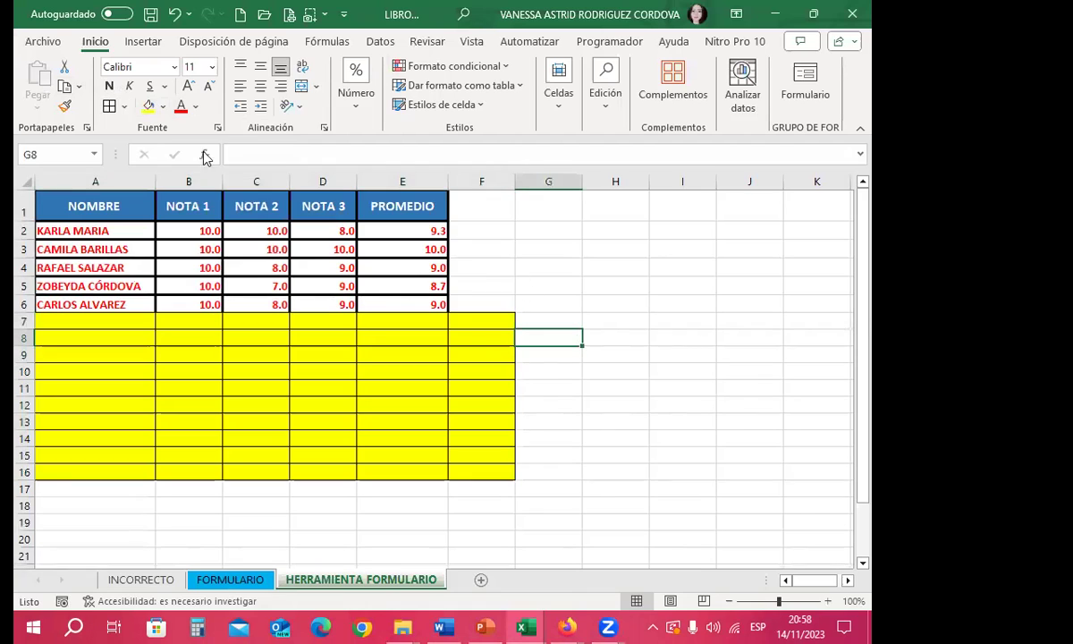
{"action": "left_click", "coordinate": [151, 15]}
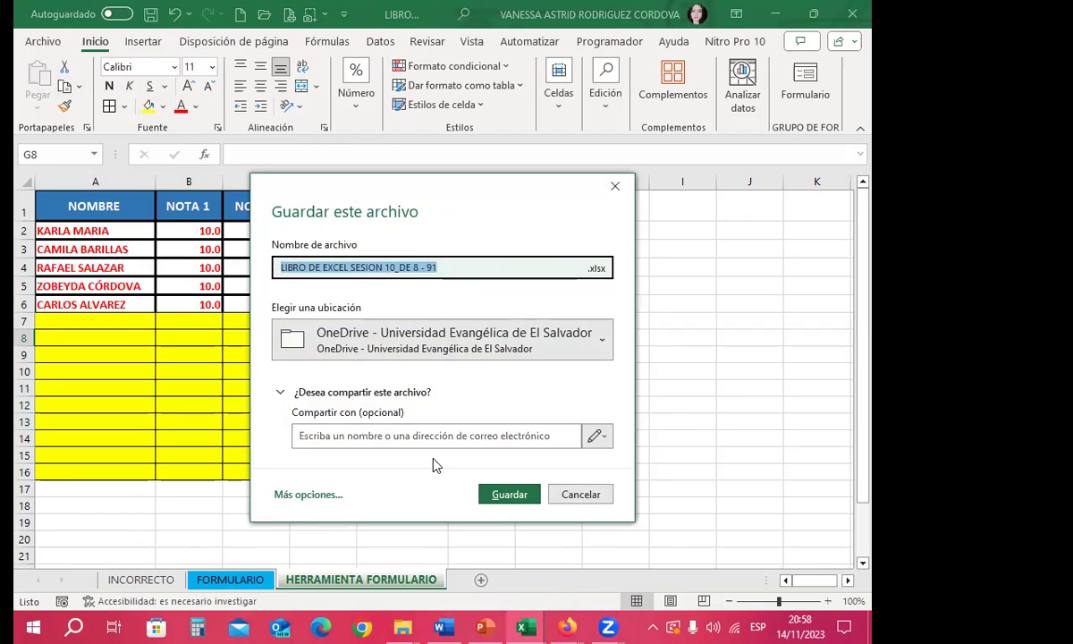
{"action": "left_click", "coordinate": [617, 188]}
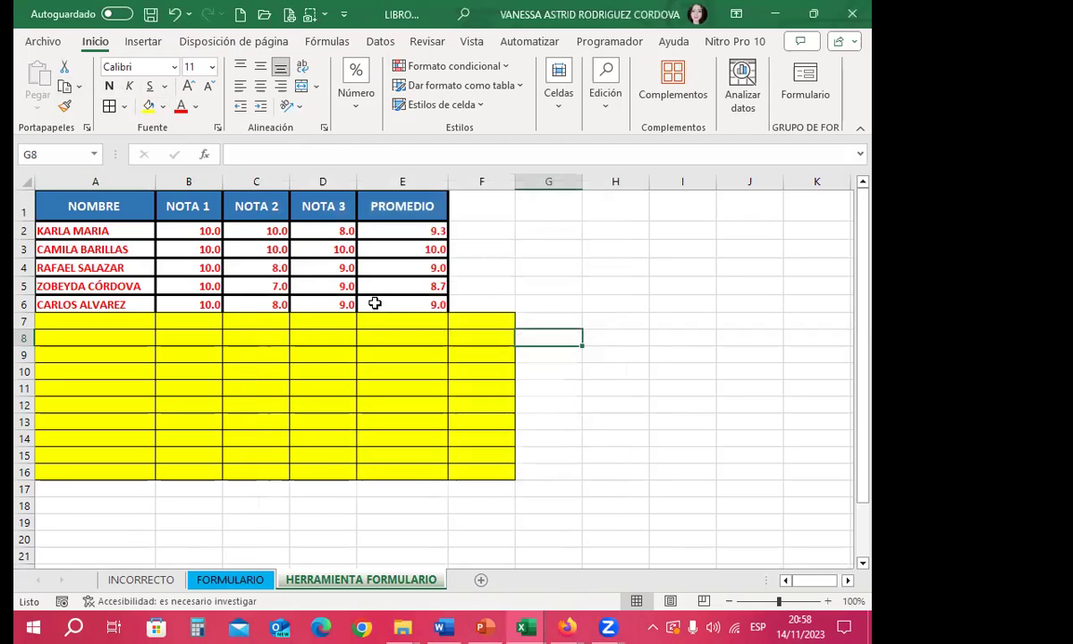
{"action": "left_click", "coordinate": [493, 281]}
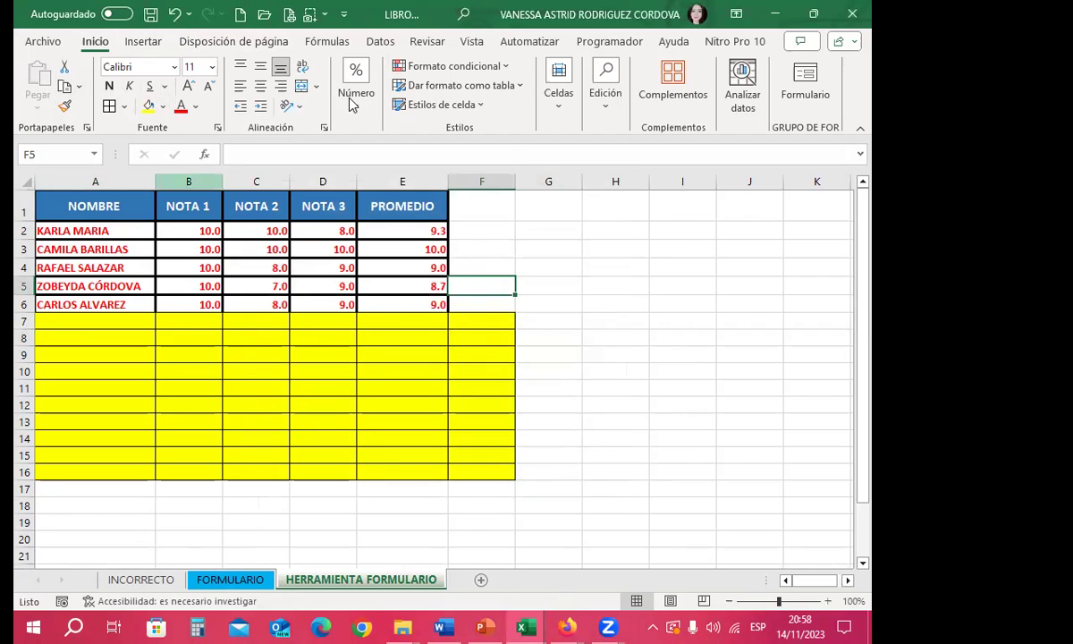
{"action": "left_click", "coordinate": [418, 280]}
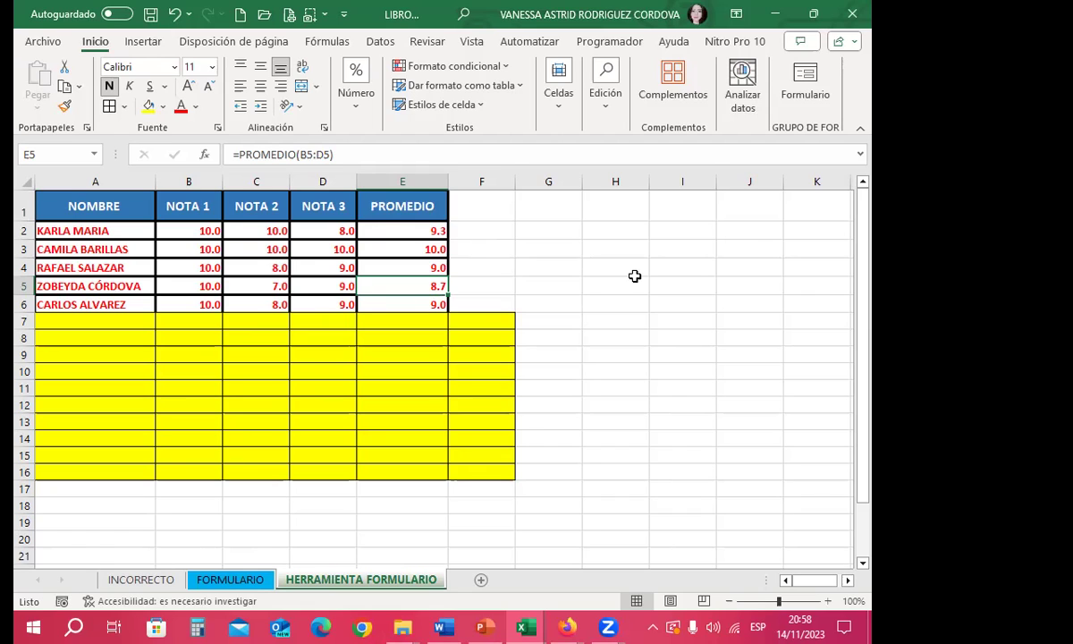
{"action": "left_click", "coordinate": [231, 336]}
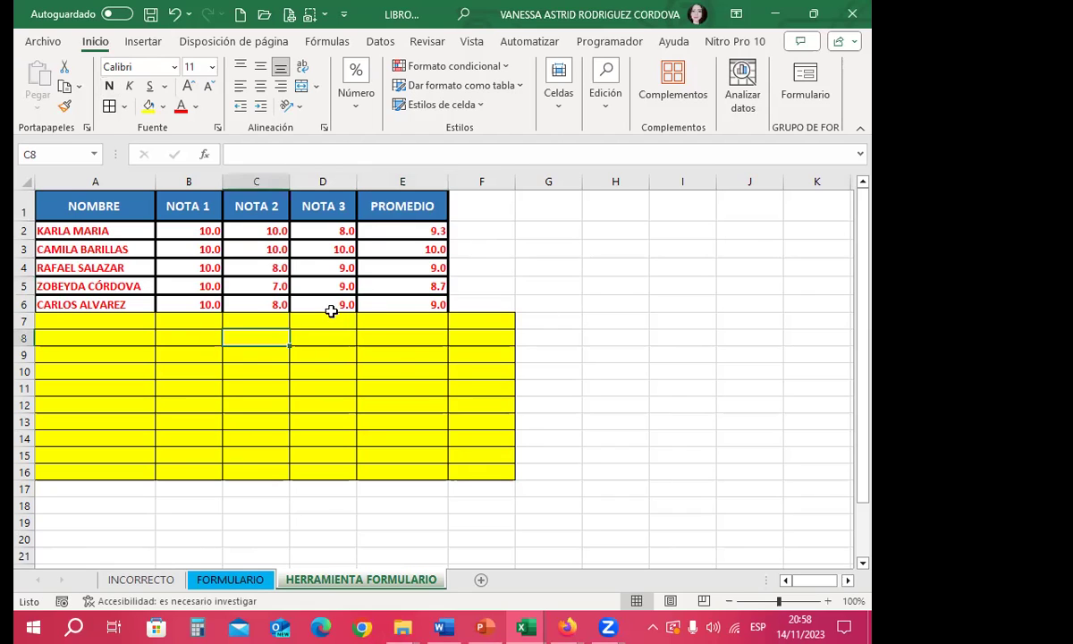
{"action": "left_click", "coordinate": [396, 400]}
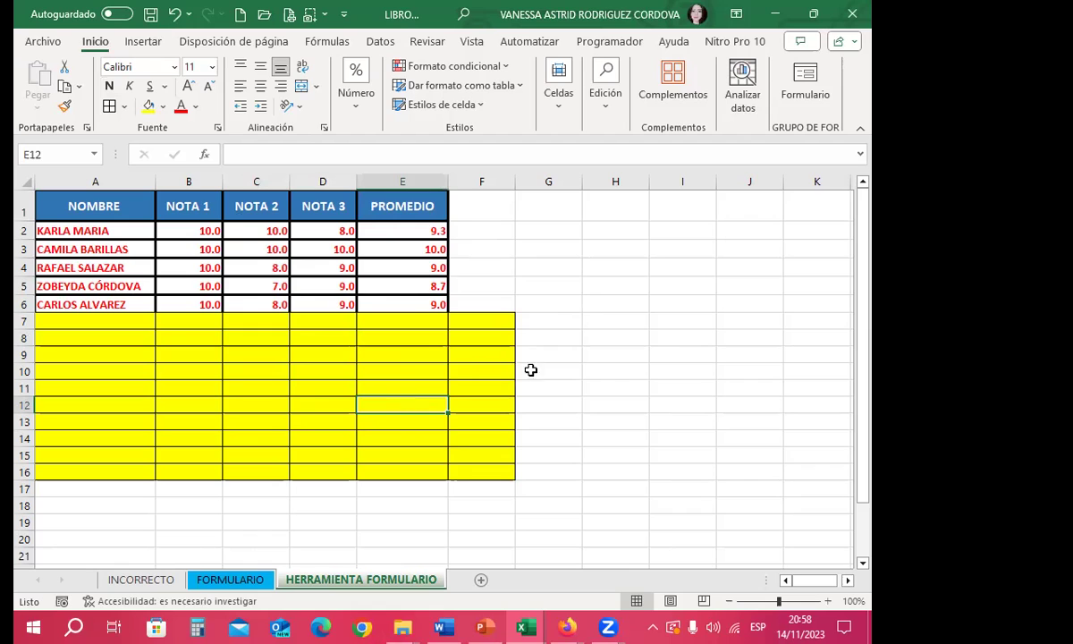
{"action": "left_click", "coordinate": [483, 305]}
{"action": "left_click_drag", "start_coordinate": [511, 303], "coordinate": [501, 311]}
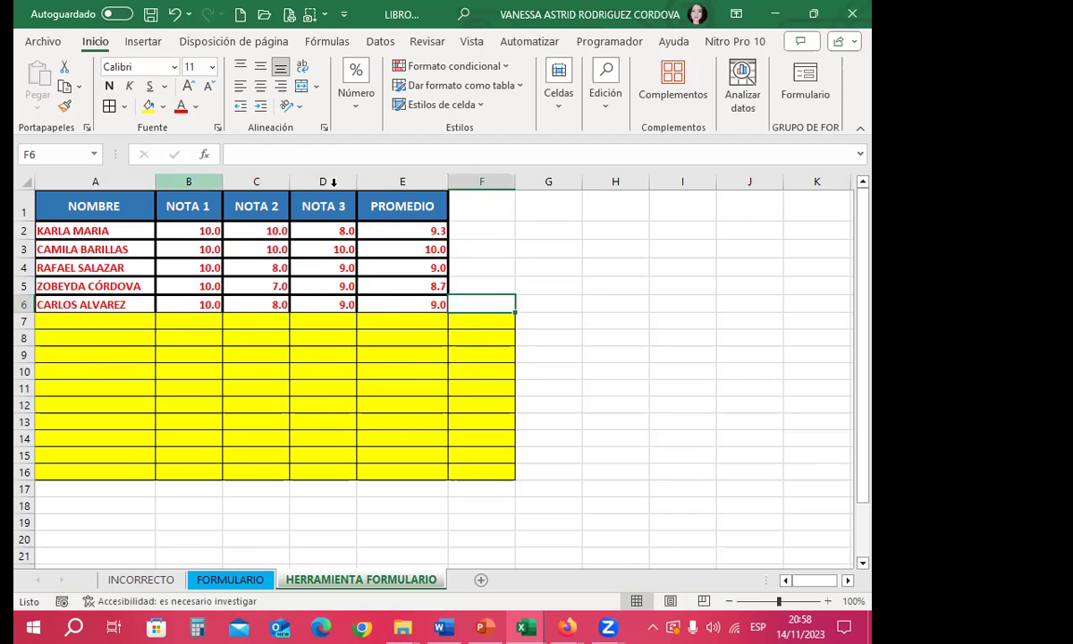
{"action": "left_click", "coordinate": [393, 305]}
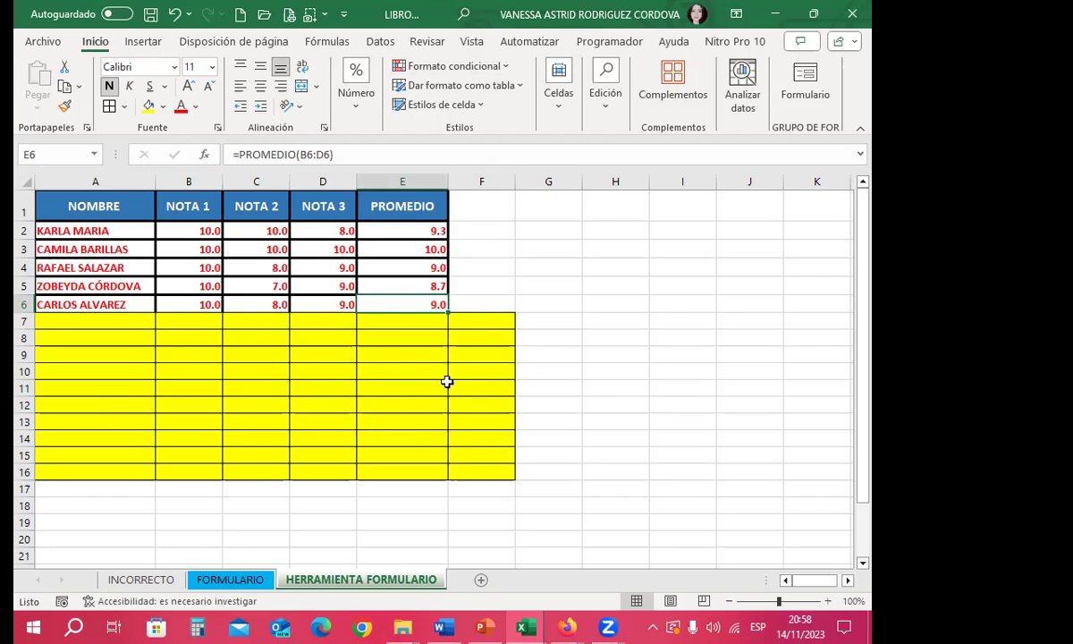
{"action": "left_click", "coordinate": [150, 14]}
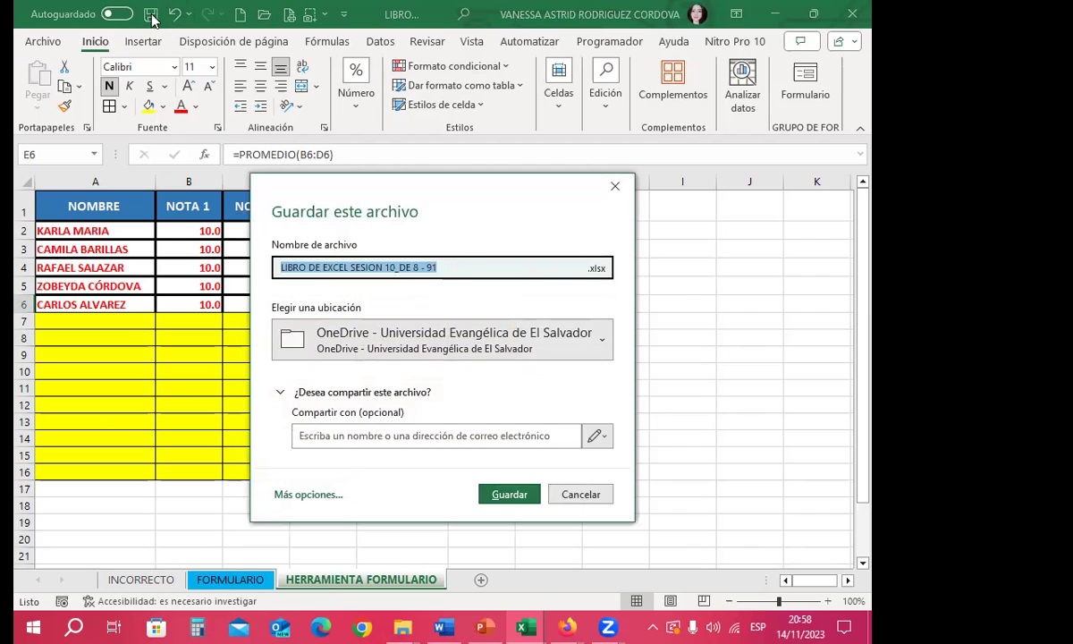
{"action": "left_click", "coordinate": [616, 187]}
{"action": "left_click", "coordinate": [554, 228]}
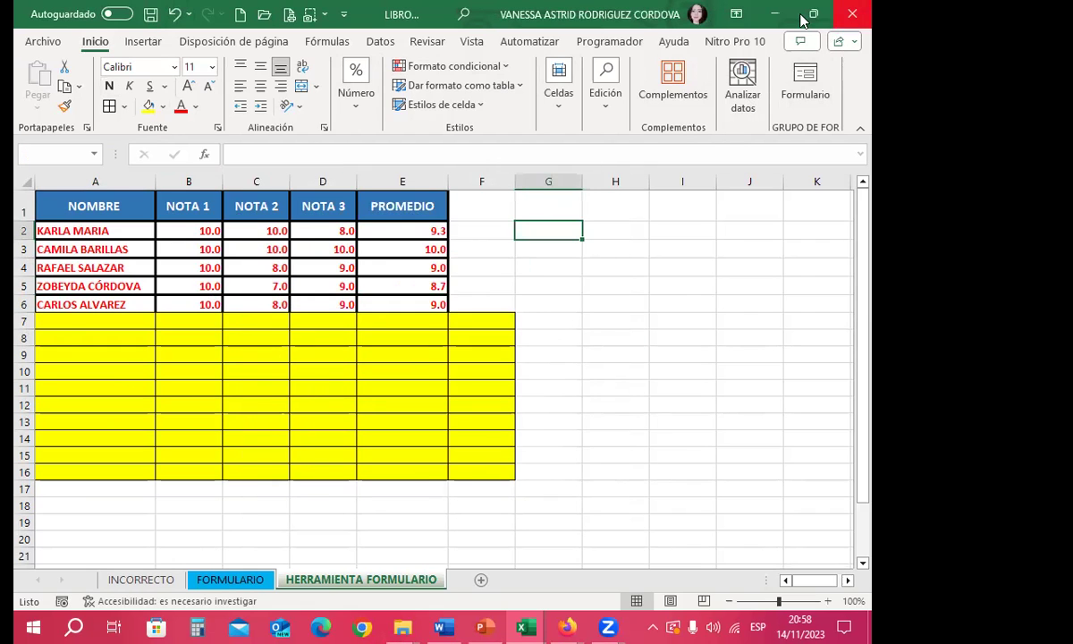
Step: Close Excel with No guardar, then open the 20:54 Plantilla file as a new workbook
{"action": "left_click", "coordinate": [852, 14]}
{"action": "left_click", "coordinate": [498, 405]}
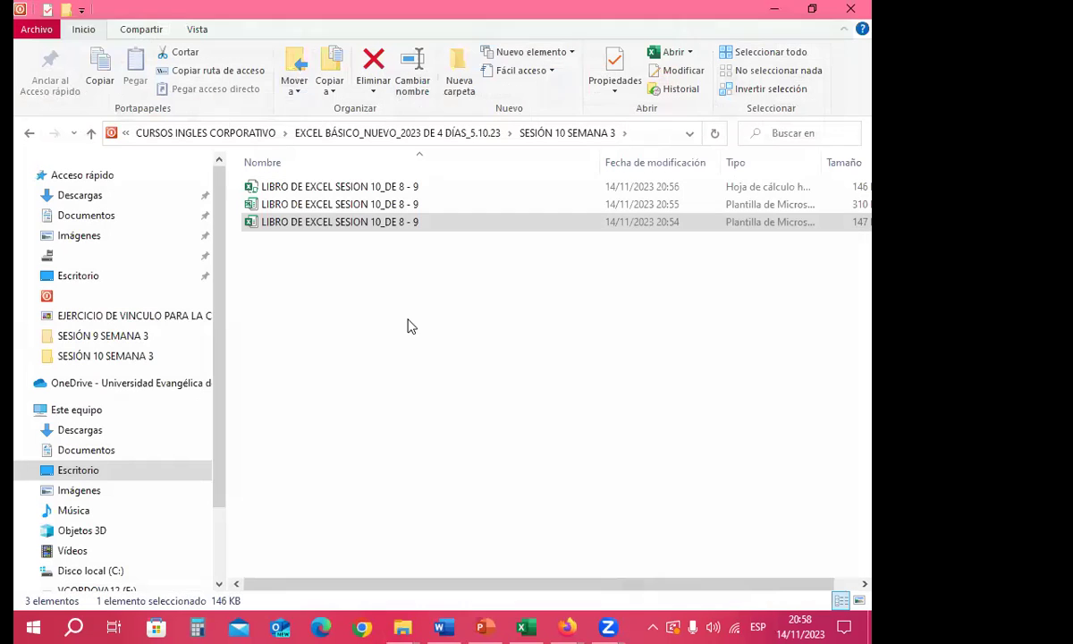
{"action": "double_click", "coordinate": [345, 229]}
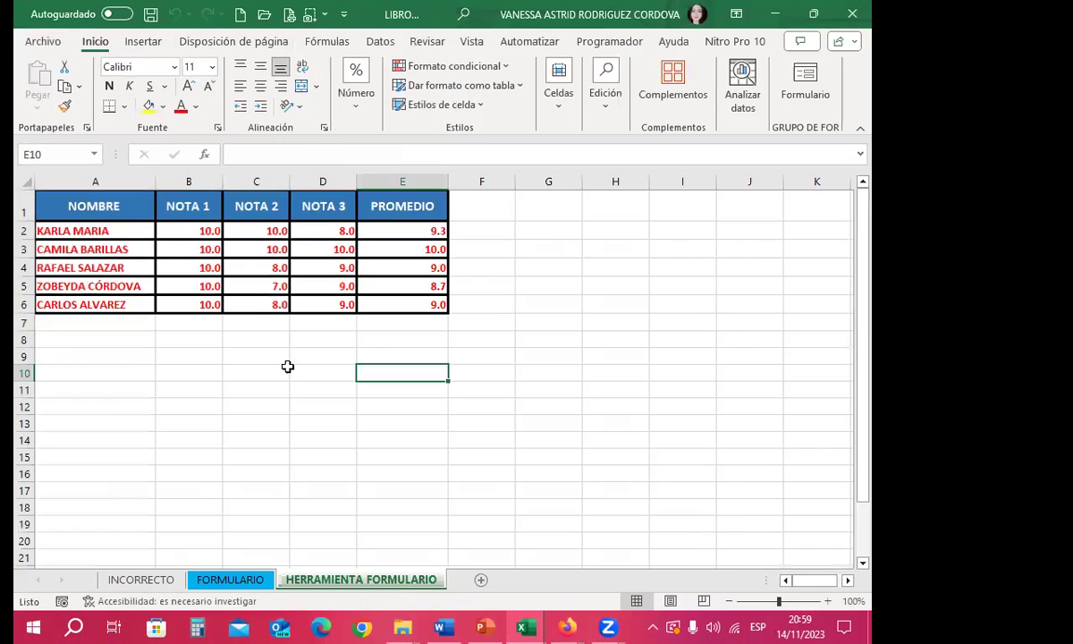
{"action": "left_click", "coordinate": [296, 358]}
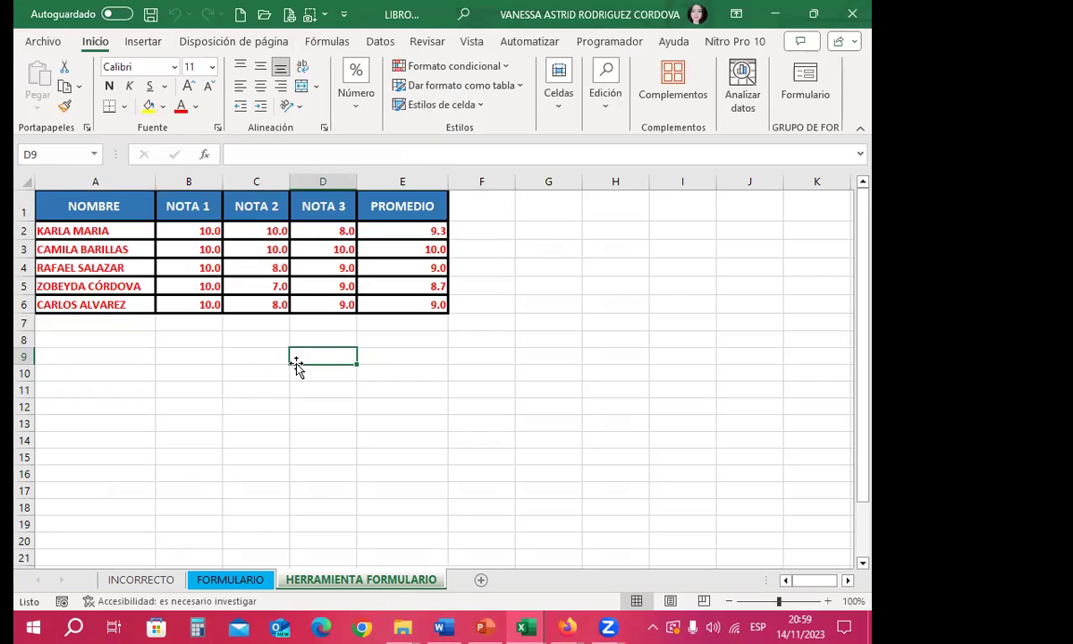
{"action": "left_click_drag", "start_coordinate": [673, 284], "coordinate": [626, 286]}
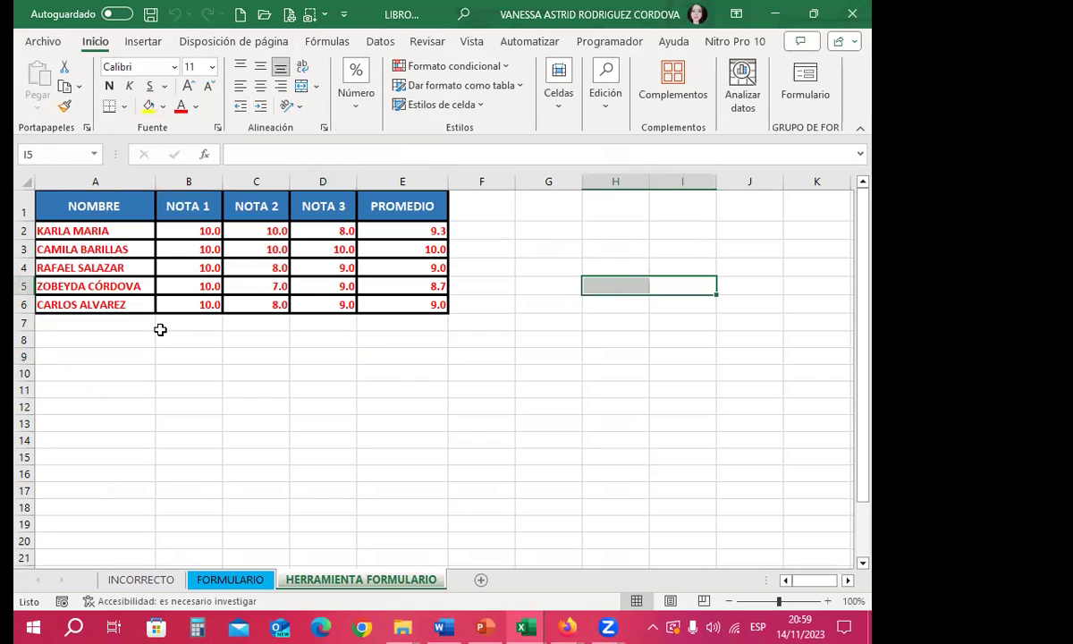
{"action": "left_click", "coordinate": [325, 376]}
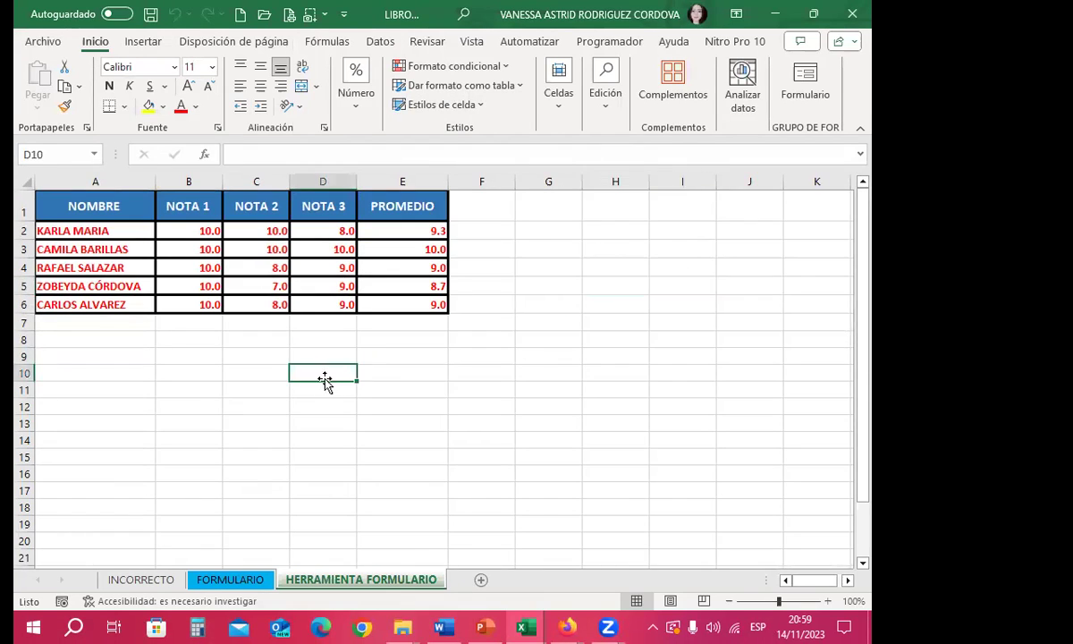
{"action": "left_click", "coordinate": [406, 405]}
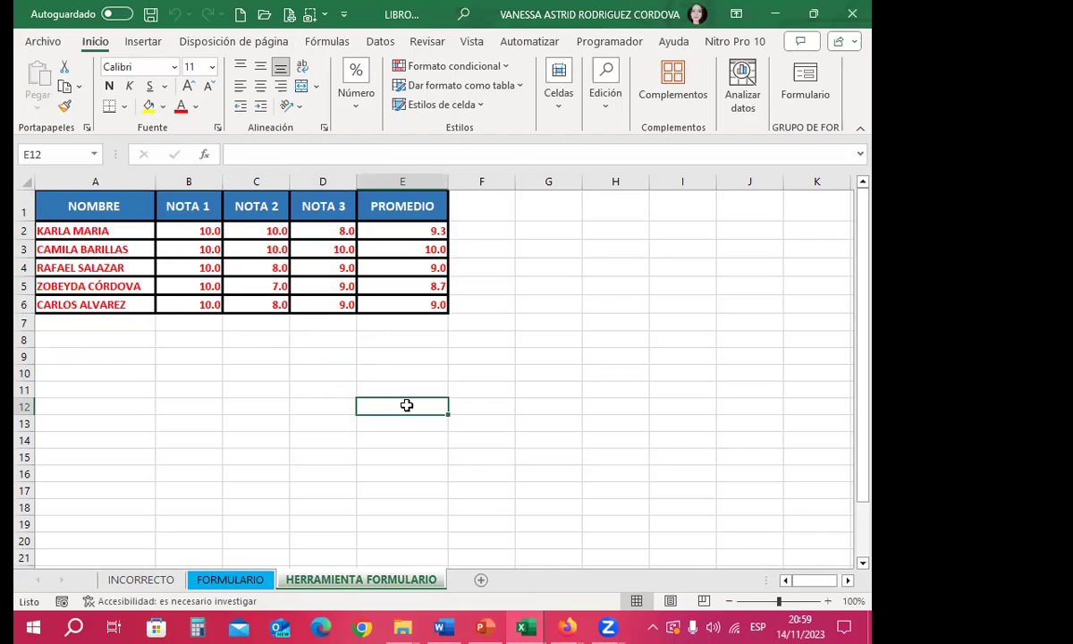
{"action": "left_click", "coordinate": [323, 375]}
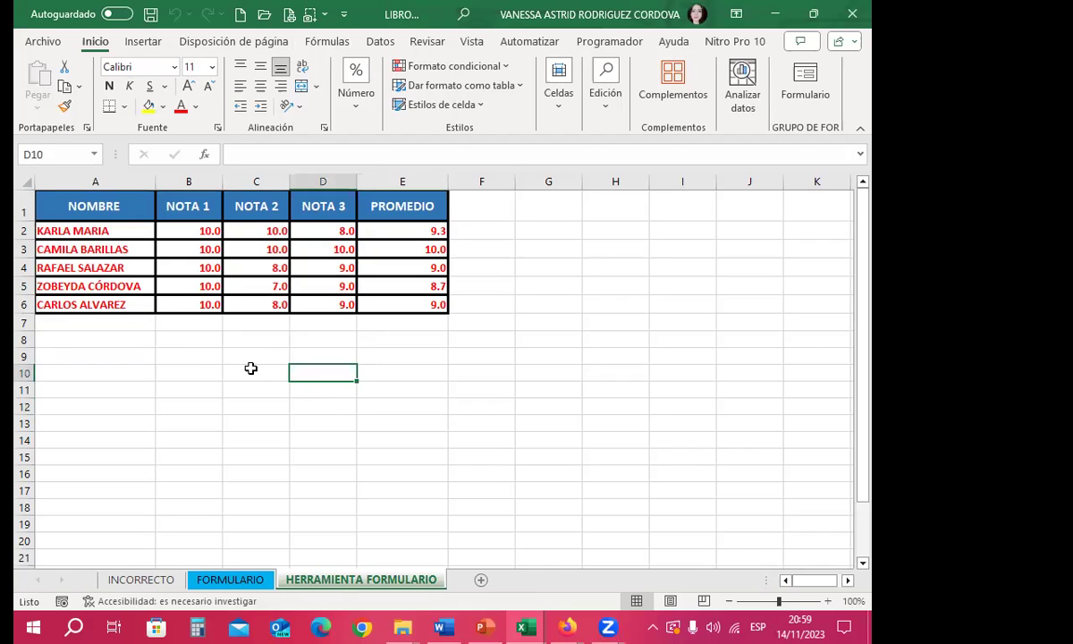
{"action": "left_click", "coordinate": [494, 324]}
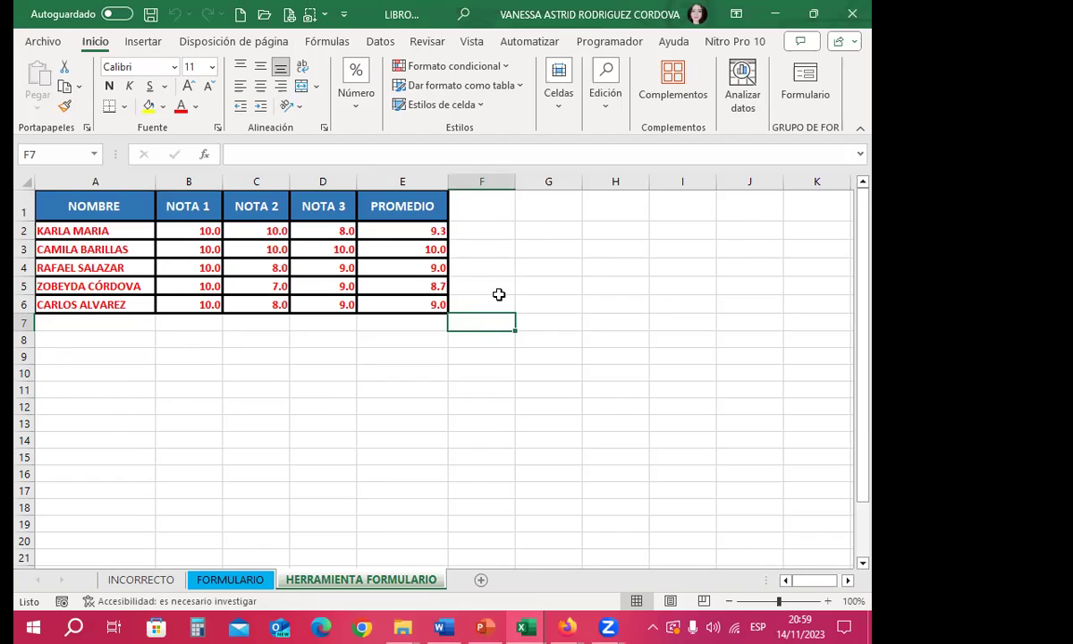
{"action": "left_click", "coordinate": [503, 287]}
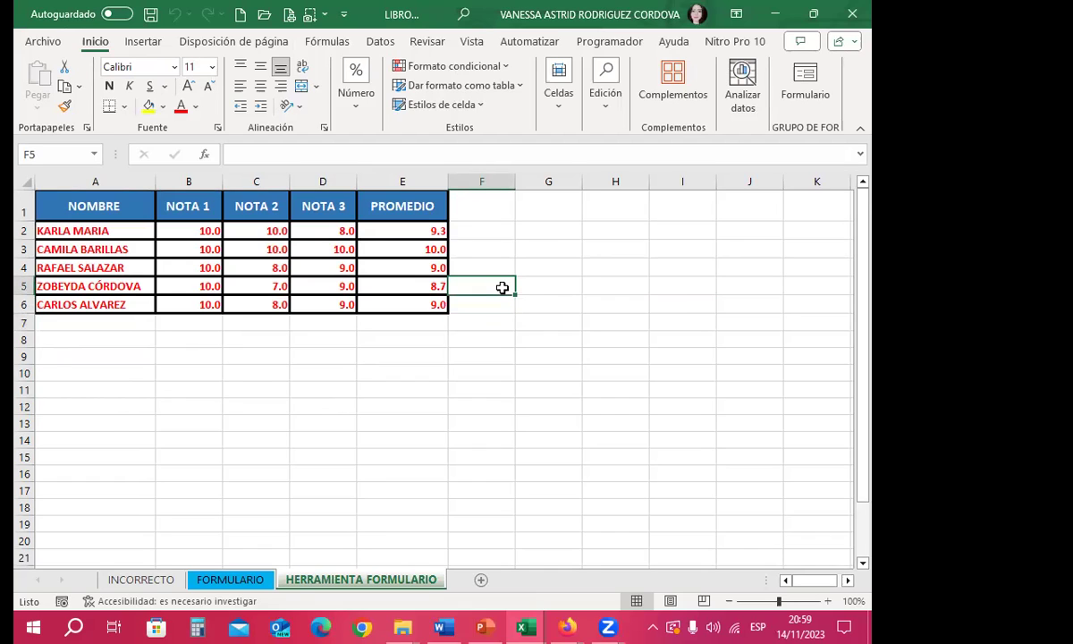
{"action": "left_click", "coordinate": [384, 379]}
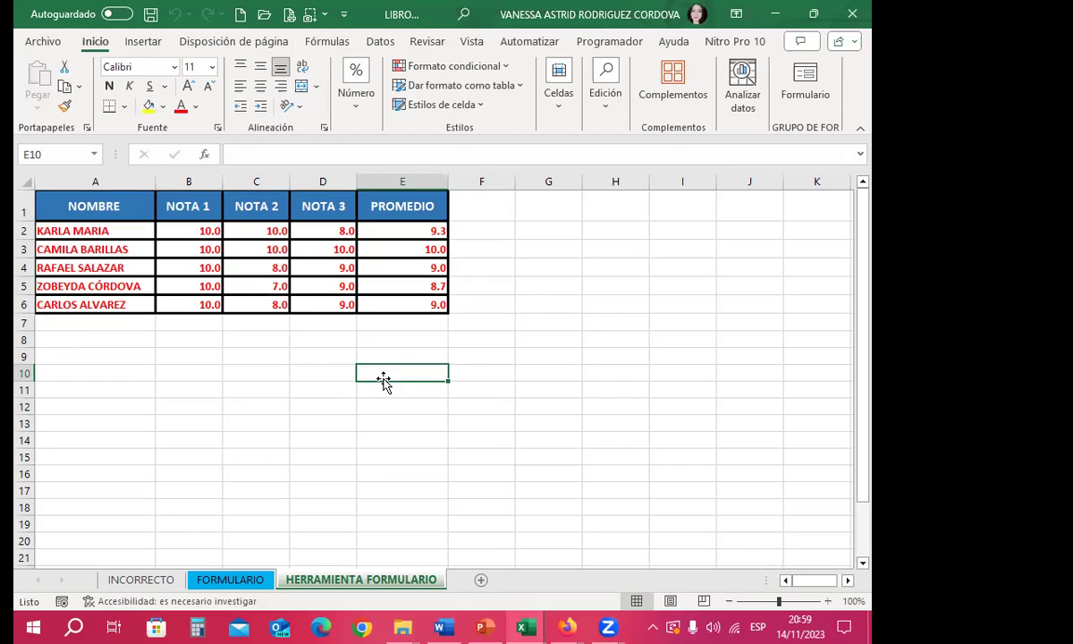
{"action": "key", "text": "Up"}
{"action": "key", "text": "Up"}
{"action": "key", "text": "Right"}
{"action": "key", "text": "Right"}
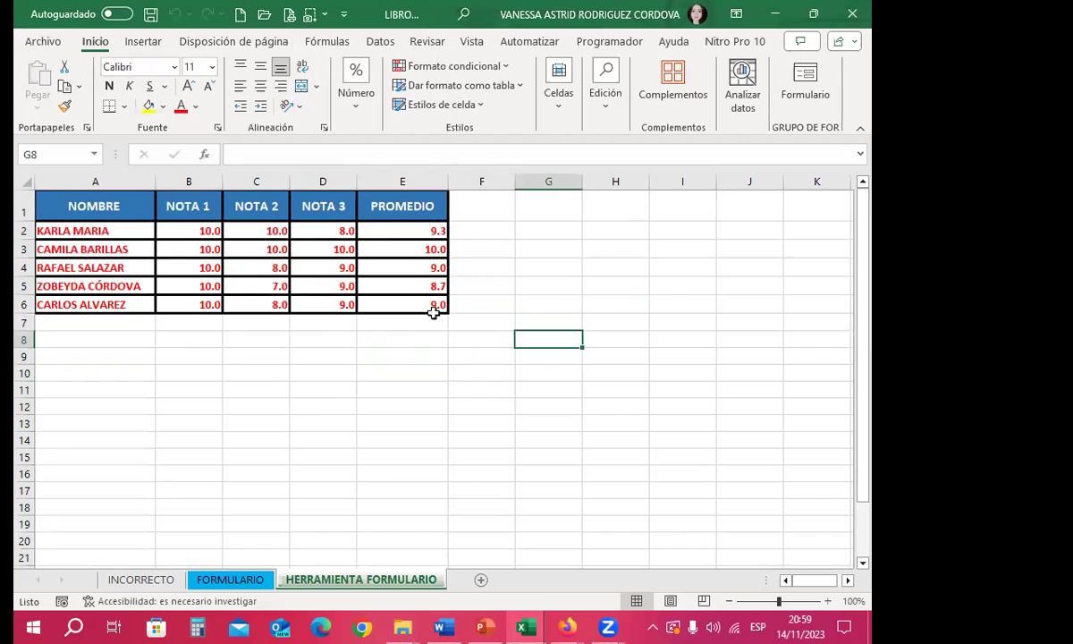
{"action": "left_click", "coordinate": [712, 321]}
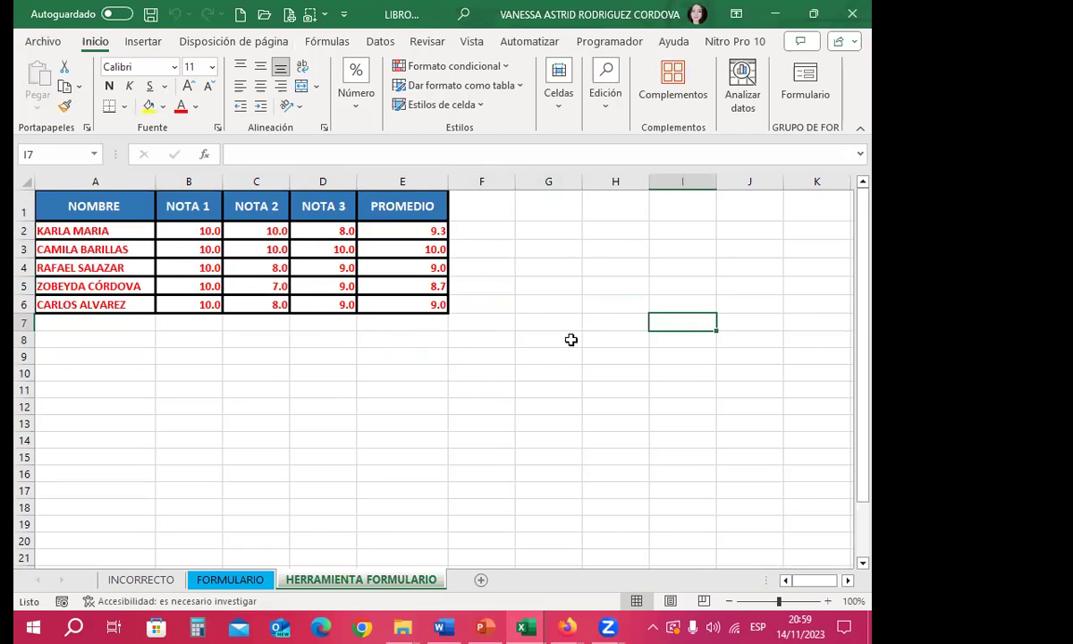
{"action": "left_click", "coordinate": [254, 353]}
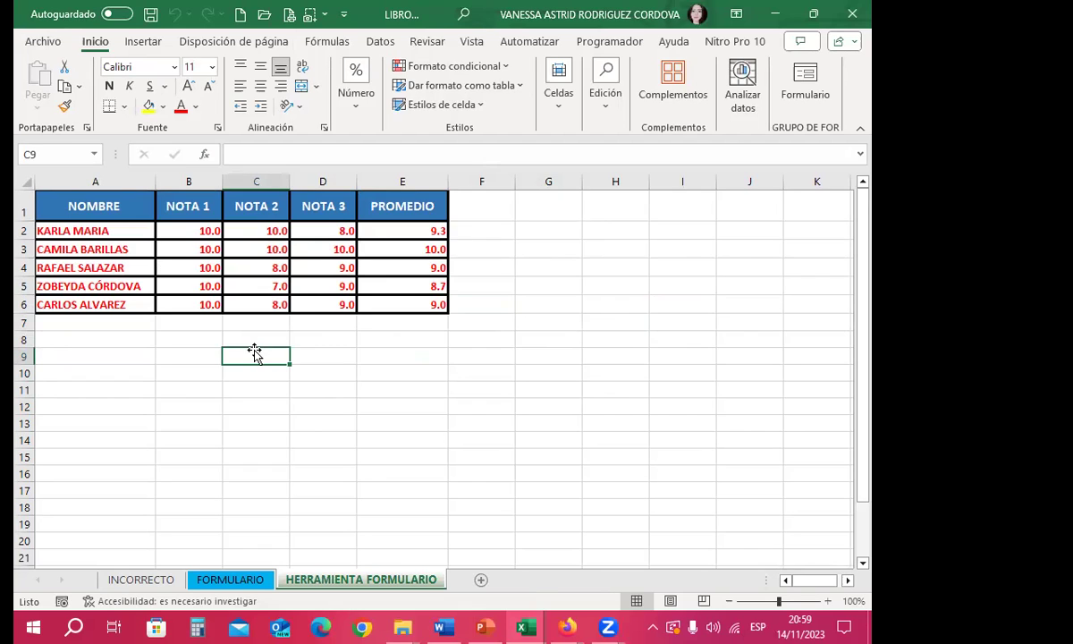
{"action": "left_click", "coordinate": [315, 355]}
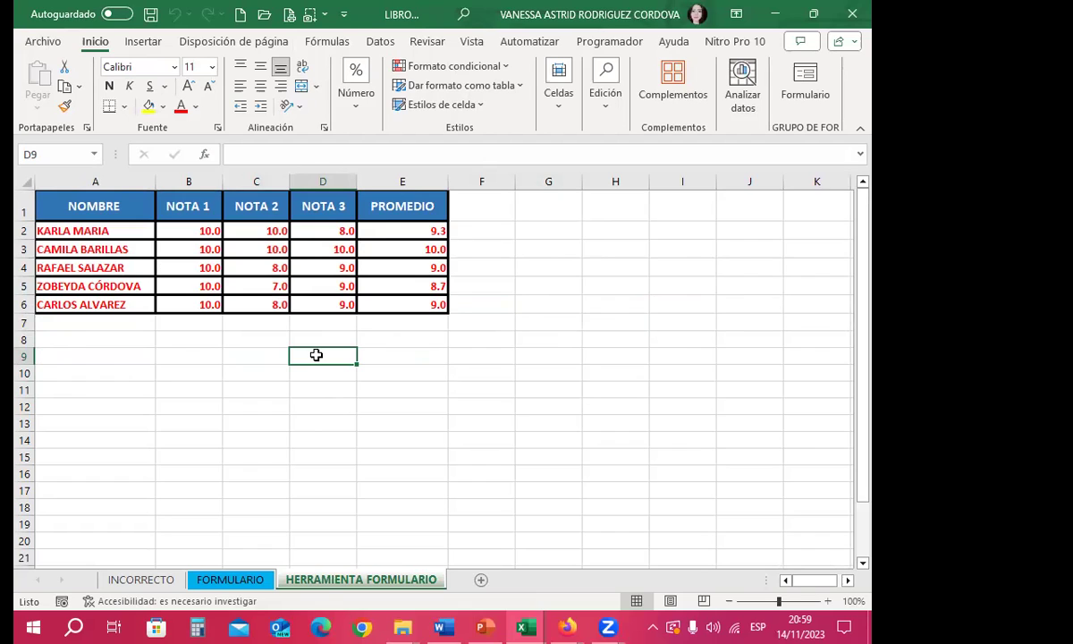
{"action": "left_click", "coordinate": [245, 374]}
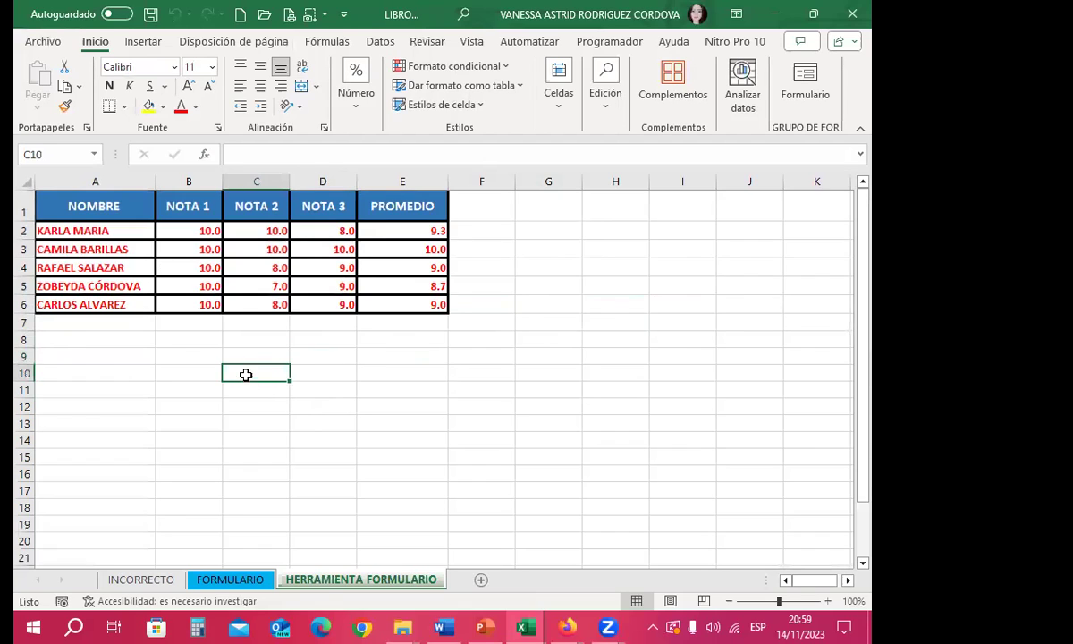
{"action": "left_click", "coordinate": [386, 315]}
{"action": "left_click", "coordinate": [398, 303]}
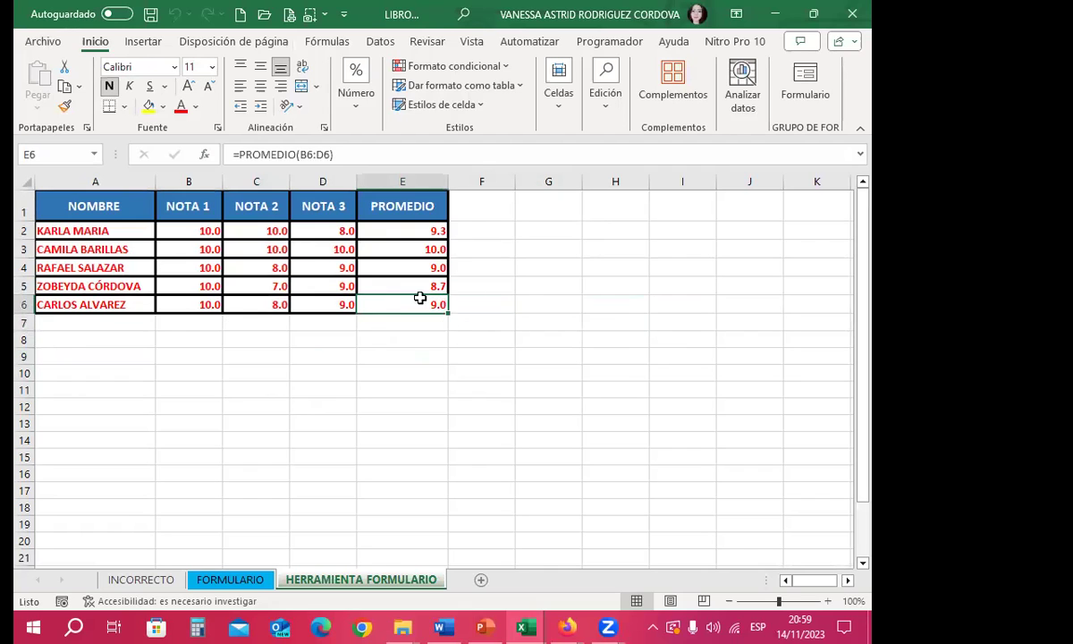
{"action": "left_click", "coordinate": [393, 362]}
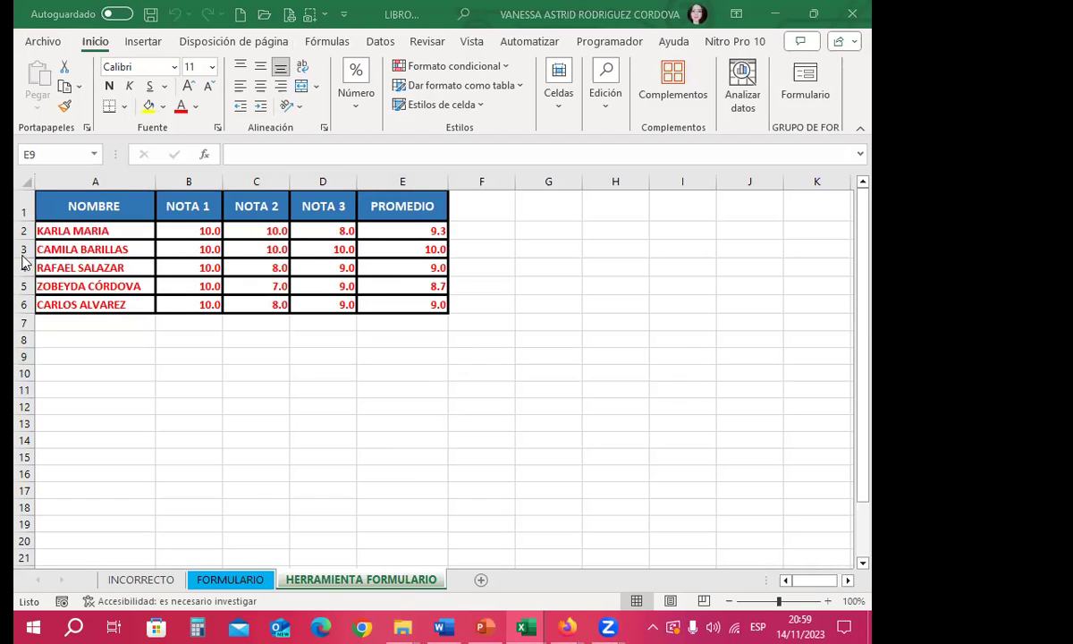
{"action": "left_click", "coordinate": [535, 320]}
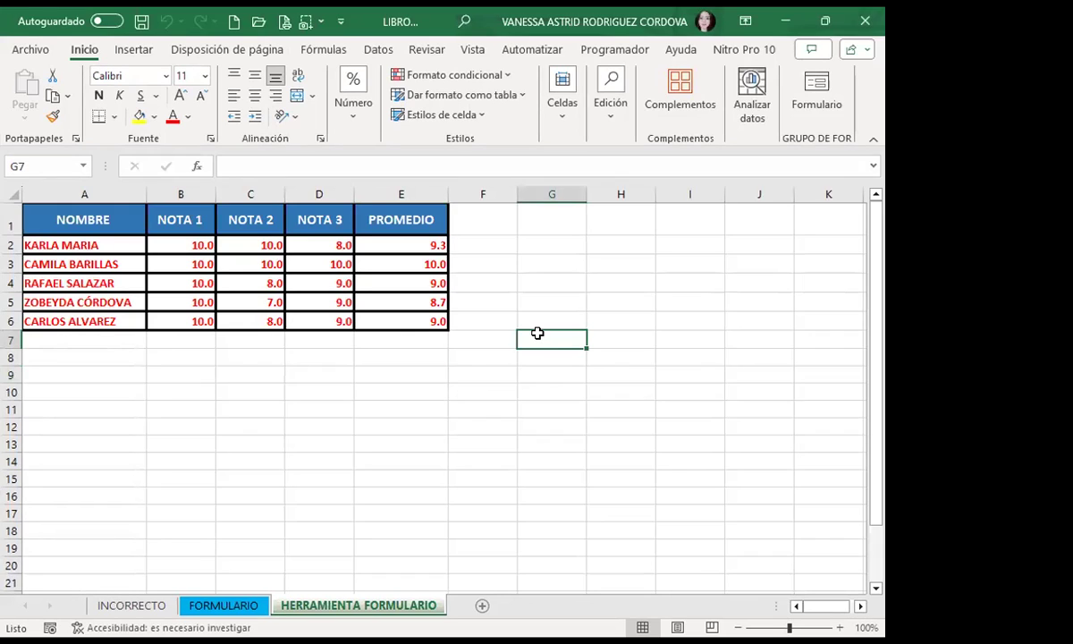